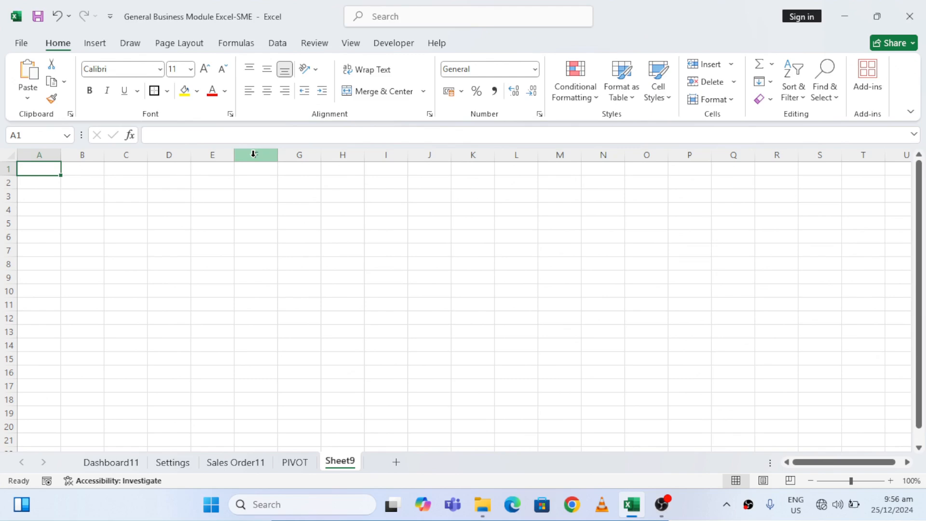
Set the sheet's paper size to A4 and its page margins to Narrow
{"action": "left_click", "coordinate": [188, 45]}
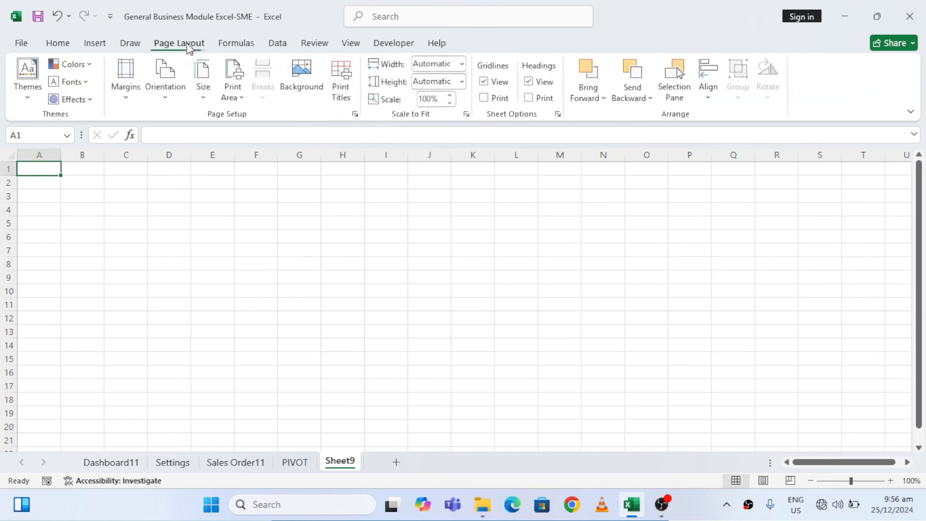
{"action": "left_click", "coordinate": [205, 99]}
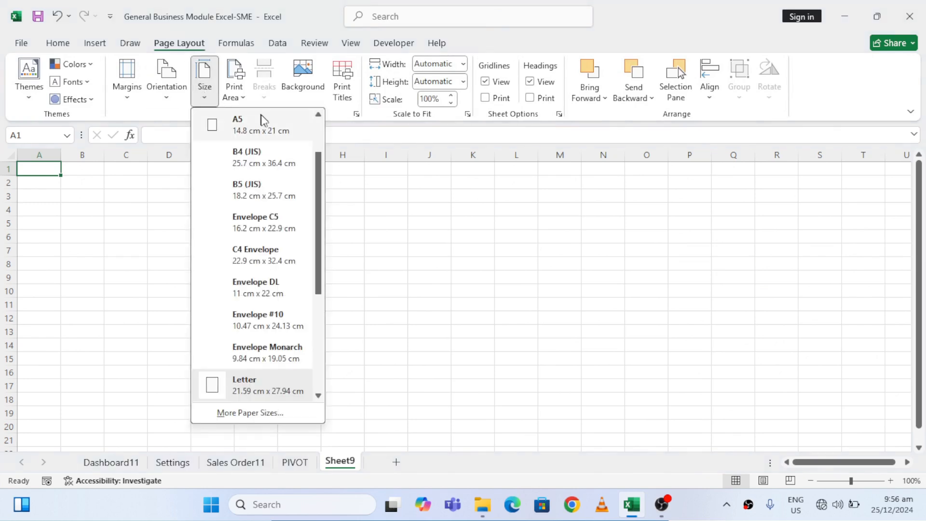
{"action": "left_click", "coordinate": [321, 125]}
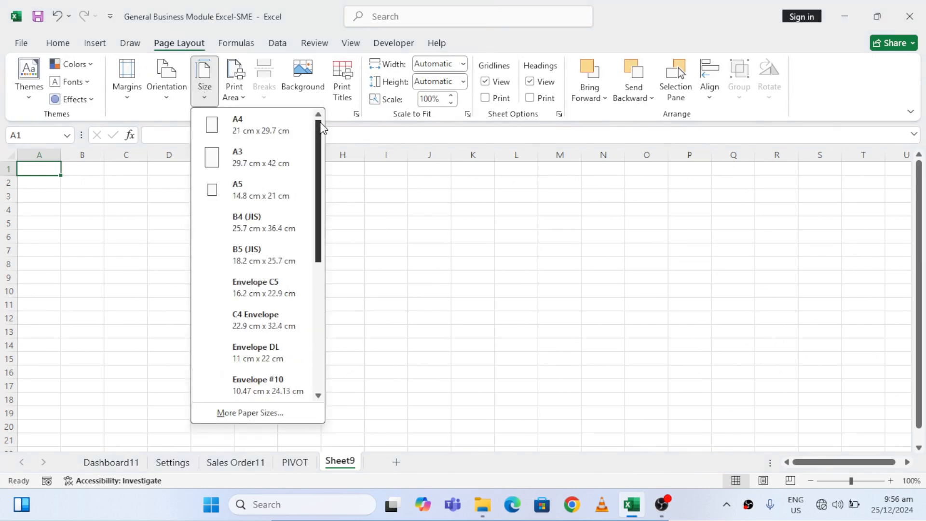
{"action": "left_click", "coordinate": [275, 129]}
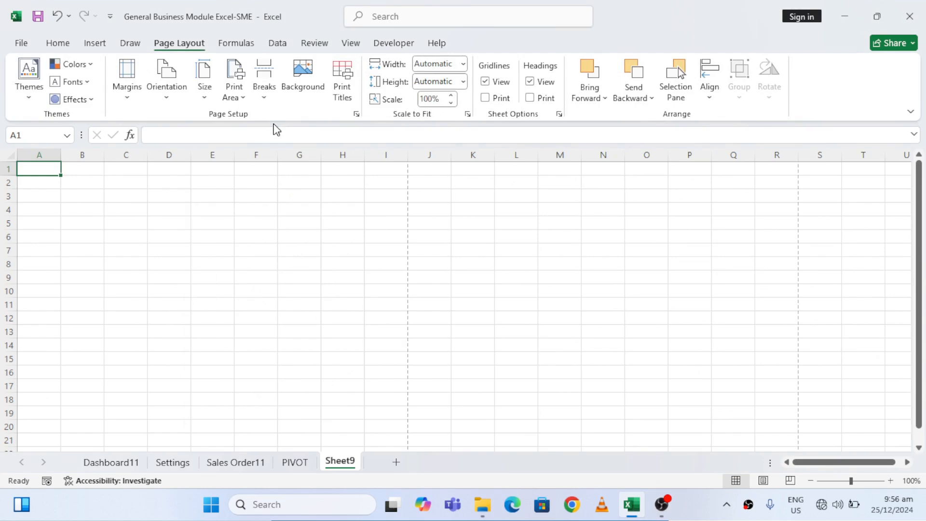
{"action": "left_click", "coordinate": [127, 94]}
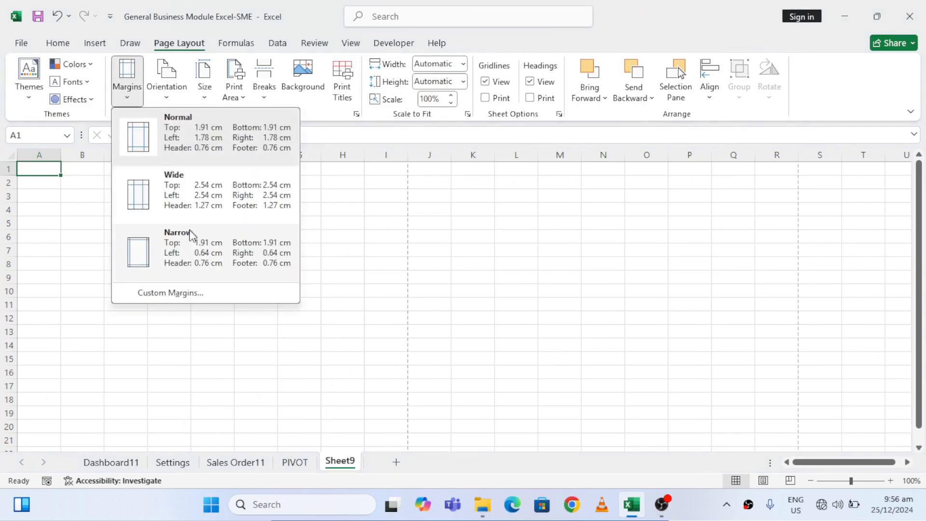
{"action": "left_click", "coordinate": [195, 244]}
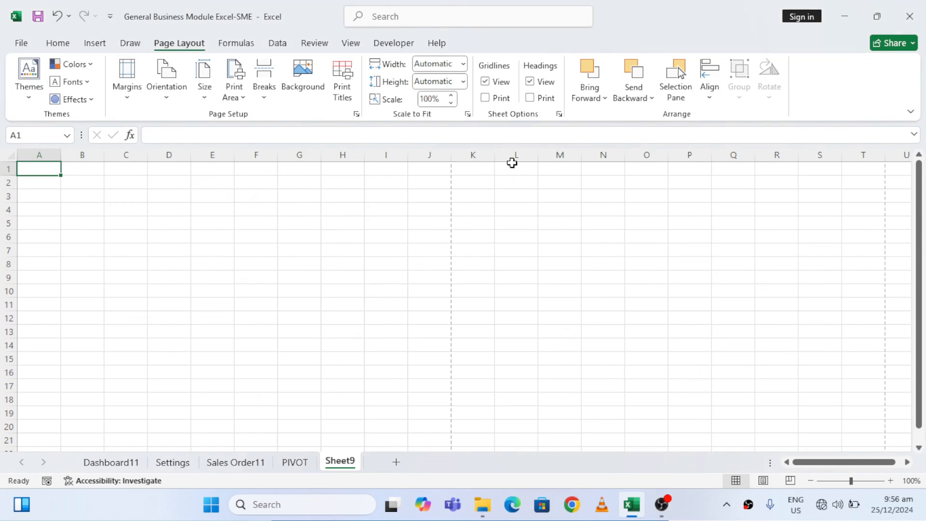
Hide all columns from M to the end of the sheet
{"action": "left_click", "coordinate": [552, 150]}
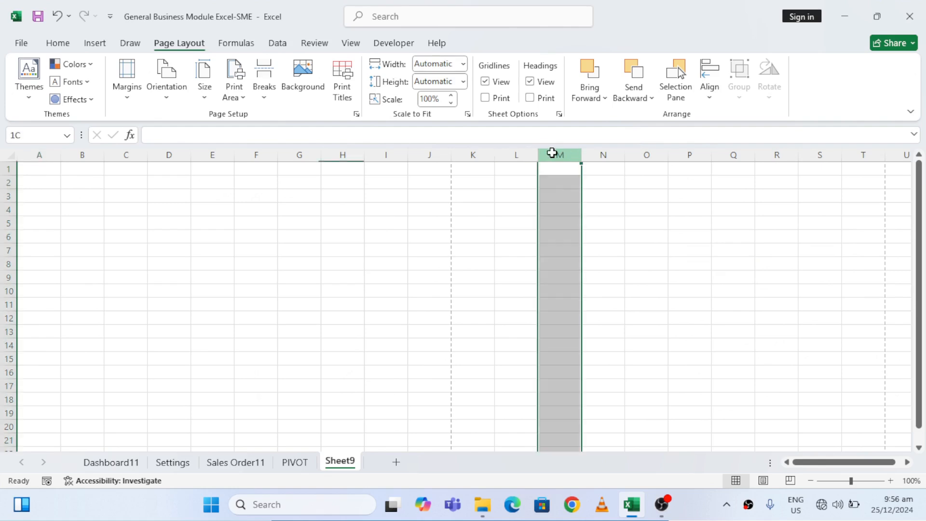
{"action": "left_click_drag", "start_coordinate": [552, 150], "coordinate": [610, 155]}
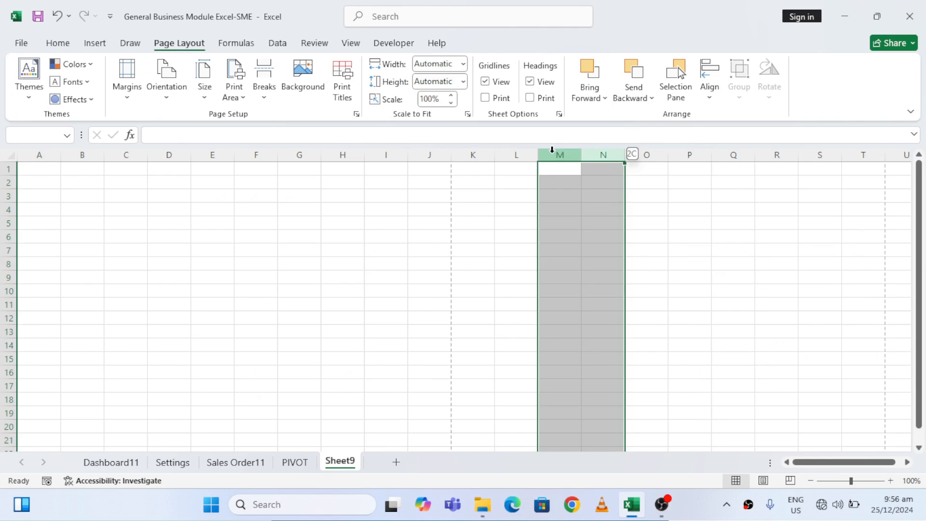
{"action": "key", "text": "ctrl+shift+Right"}
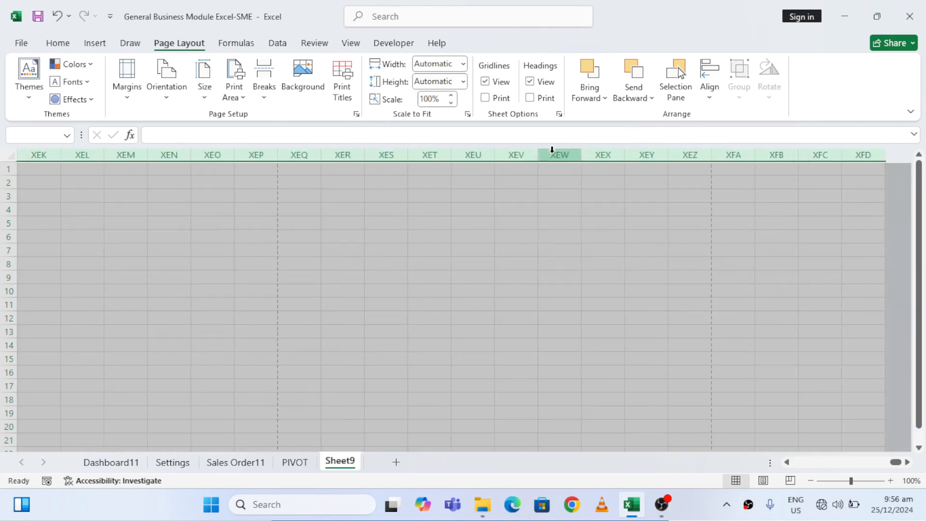
{"action": "right_click", "coordinate": [553, 152]}
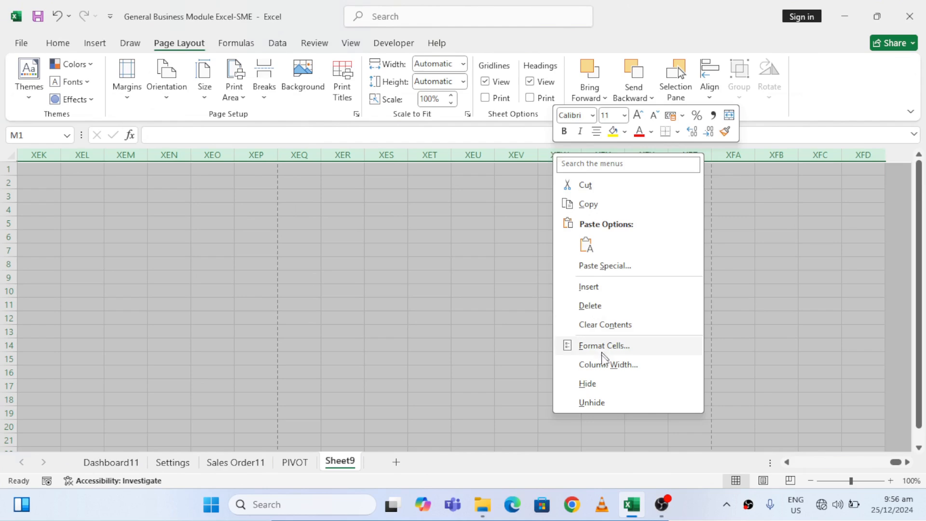
{"action": "left_click", "coordinate": [587, 384]}
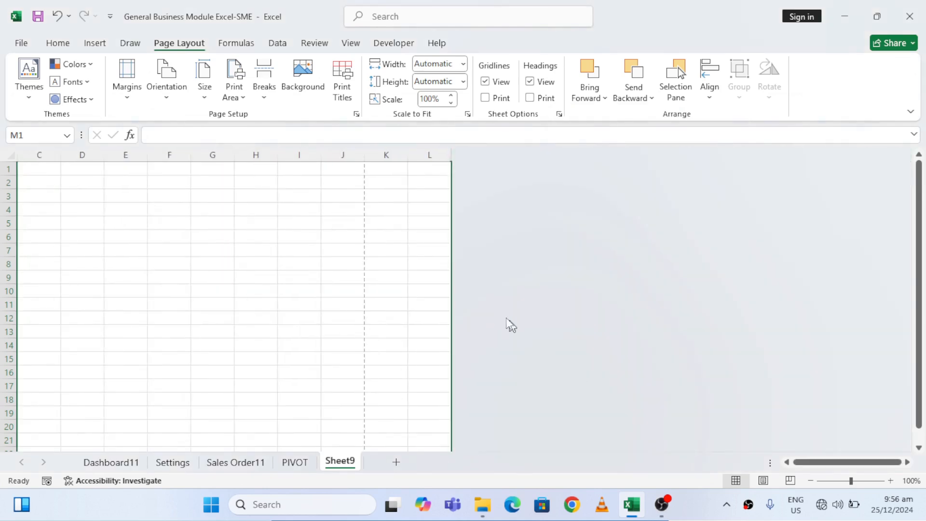
{"action": "left_click", "coordinate": [411, 287]}
{"action": "key", "text": "Home"}
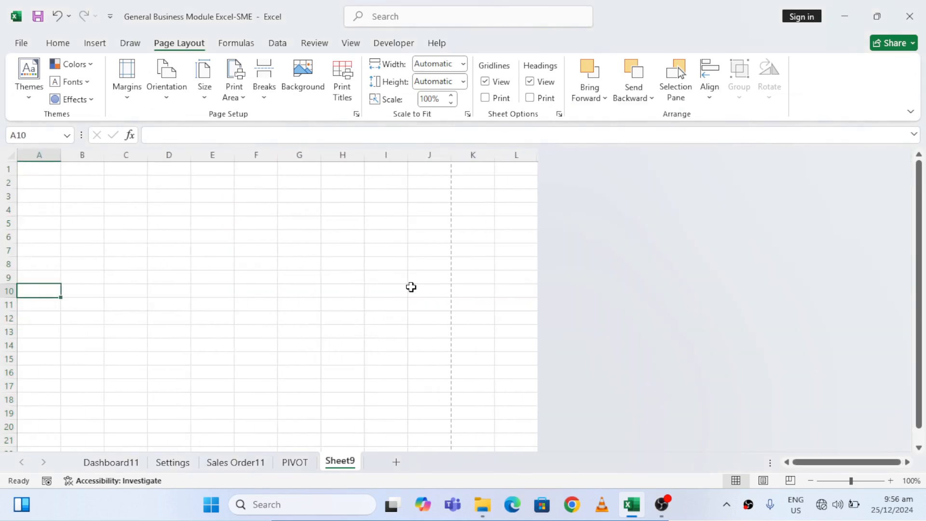
Hide all rows from 54 down to the end of the sheet
{"action": "key", "text": "Down"}
{"action": "key", "text": "Down"}
{"action": "key", "text": "Down"}
{"action": "key", "text": "Down"}
{"action": "key", "text": "Down"}
{"action": "key", "text": "Down"}
{"action": "key", "text": "Down"}
{"action": "key", "text": "Down"}
{"action": "key", "text": "Down"}
{"action": "key", "text": "Down"}
{"action": "key", "text": "Down"}
{"action": "key", "text": "Down"}
{"action": "key", "text": "Down"}
{"action": "key", "text": "Down"}
{"action": "key", "text": "Down"}
{"action": "key", "text": "Down"}
{"action": "key", "text": "Down"}
{"action": "key", "text": "Down"}
{"action": "key", "text": "Down"}
{"action": "key", "text": "Down"}
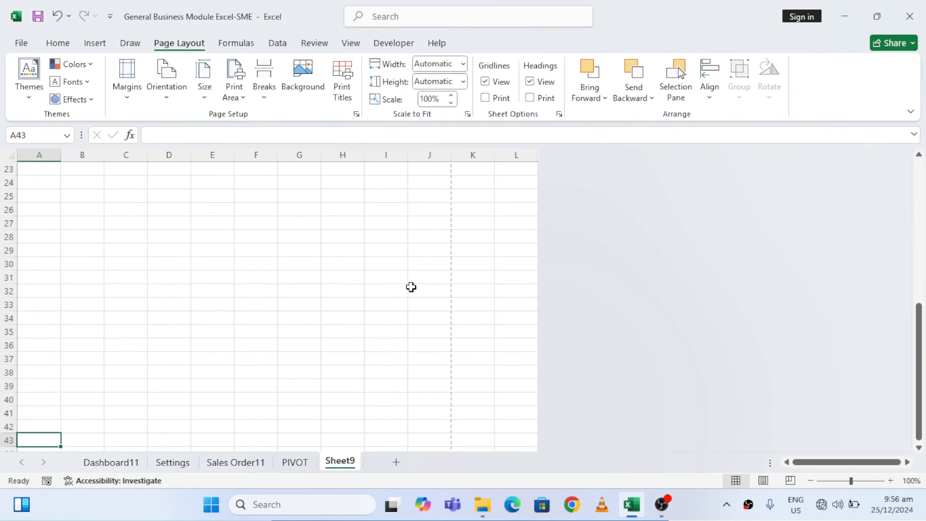
{"action": "key", "text": "Down"}
{"action": "key", "text": "Down"}
{"action": "key", "text": "Down"}
{"action": "key", "text": "Down"}
{"action": "key", "text": "Down"}
{"action": "key", "text": "Down"}
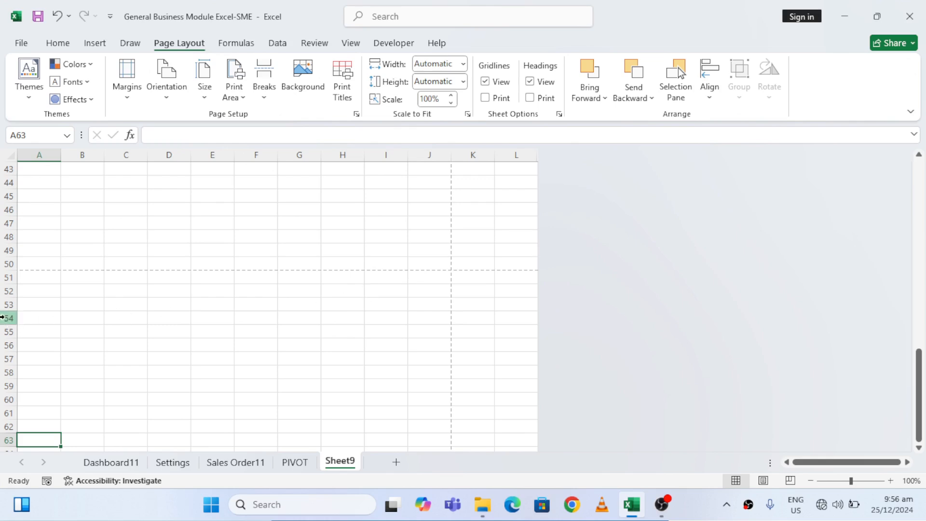
{"action": "left_click", "coordinate": [2, 318]}
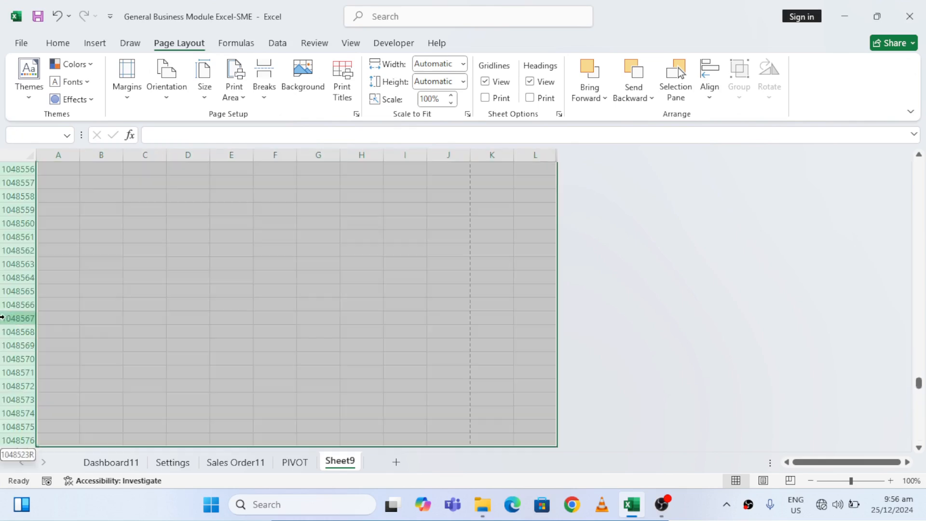
{"action": "key", "text": "ctrl+shift+Down"}
{"action": "right_click", "coordinate": [3, 318]}
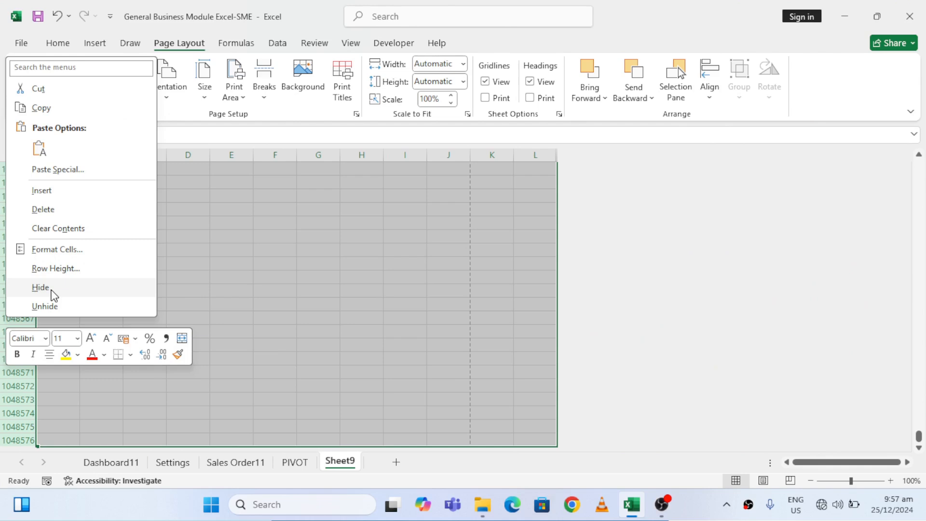
{"action": "left_click", "coordinate": [51, 289]}
{"action": "left_click", "coordinate": [202, 233]}
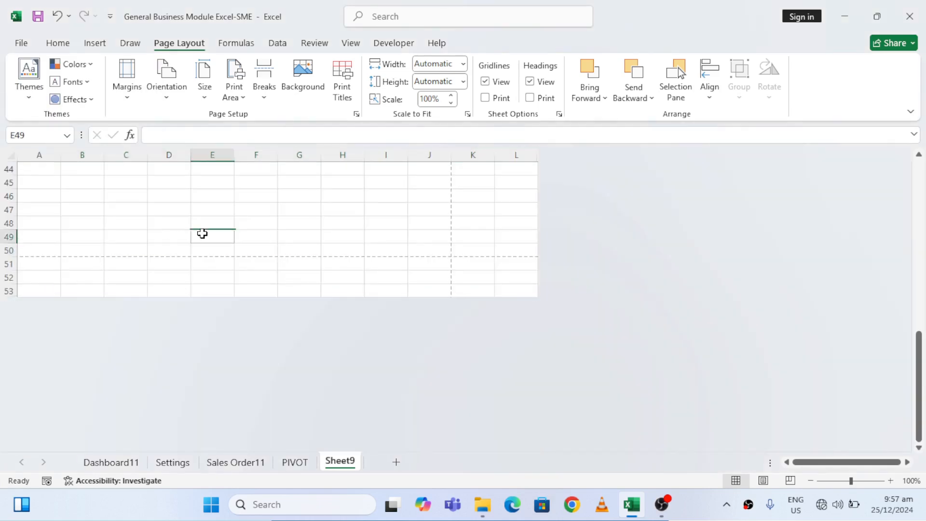
Enter the title SALES INVOICE in cell B2
{"action": "key", "text": "ctrl+Up"}
{"action": "key", "text": "Down"}
{"action": "key", "text": "Left"}
{"action": "key", "text": "Left"}
{"action": "key", "text": "Left"}
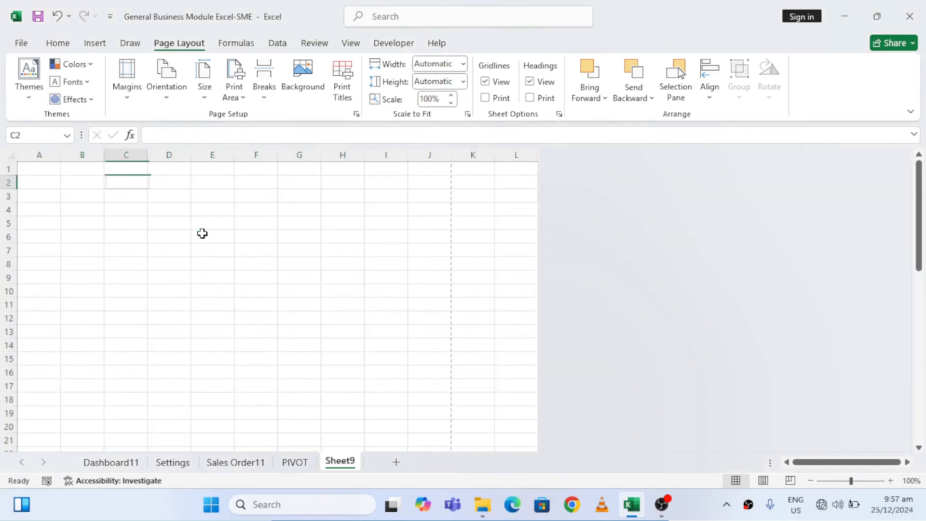
{"action": "type", "text": "S"}
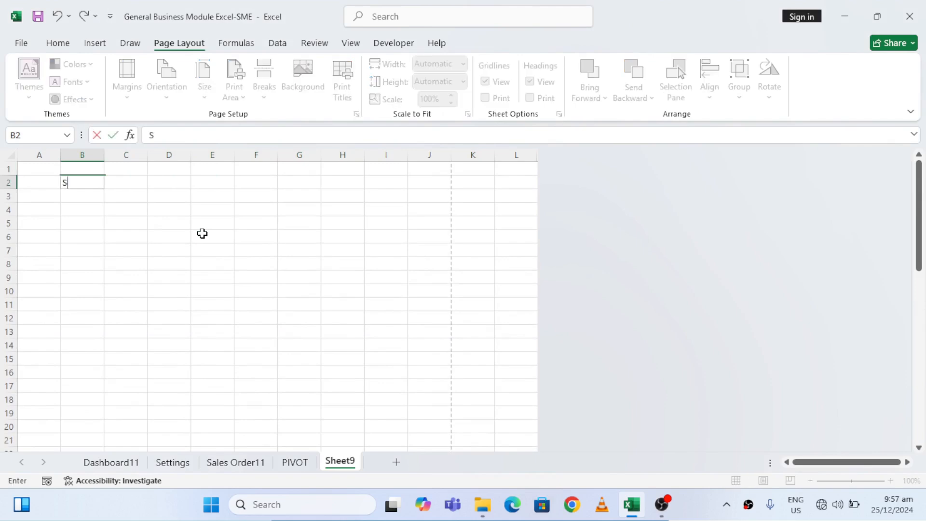
{"action": "type", "text": "ALES INVOICE"}
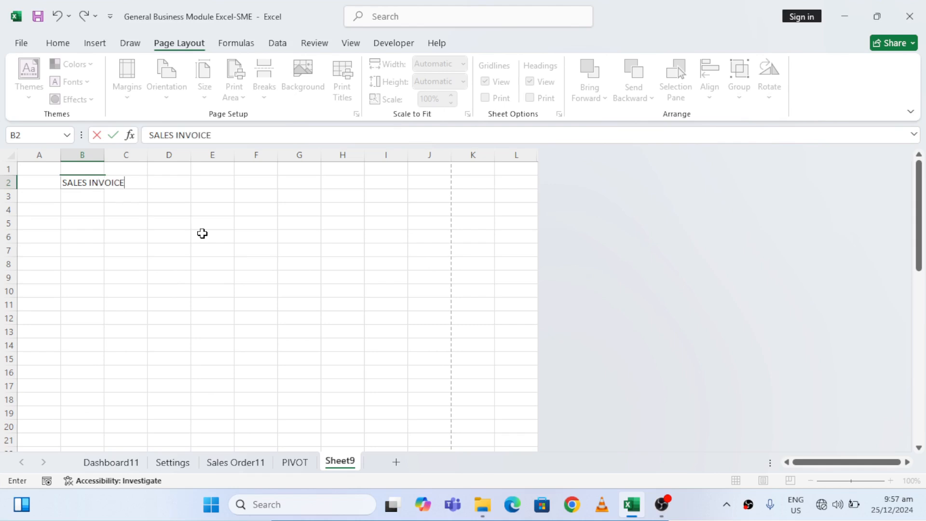
{"action": "key", "text": "ctrl+Return"}
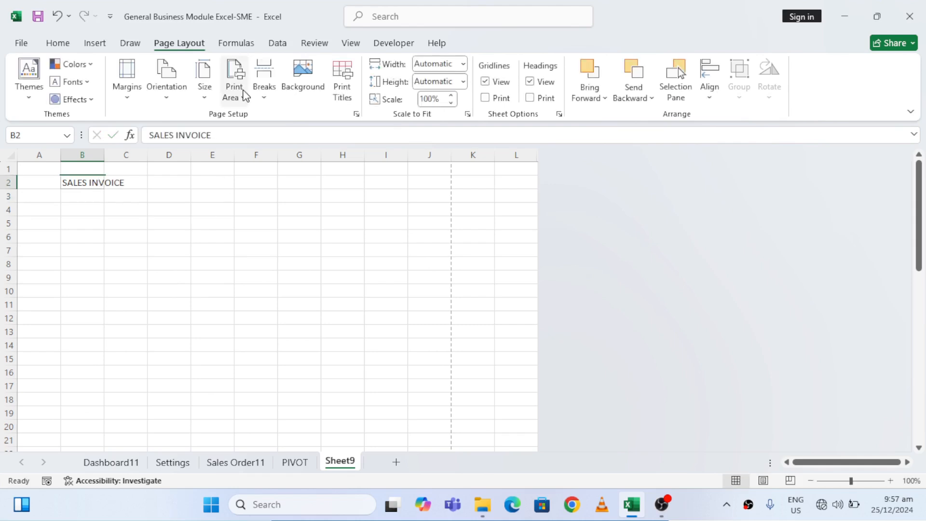
Format the SALES INVOICE title as bold with font size 14
{"action": "left_click", "coordinate": [58, 44]}
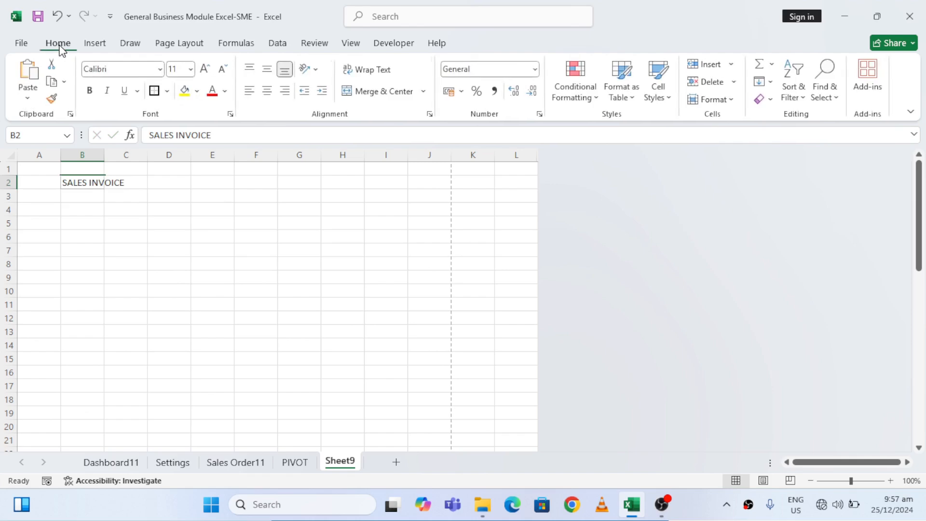
{"action": "left_click", "coordinate": [205, 73]}
{"action": "left_click", "coordinate": [205, 72]}
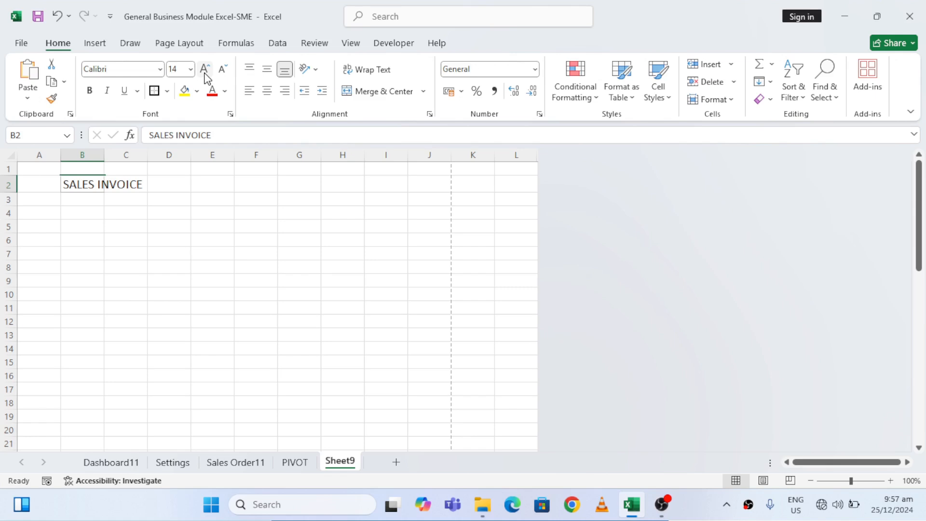
{"action": "key", "text": "ctrl+b"}
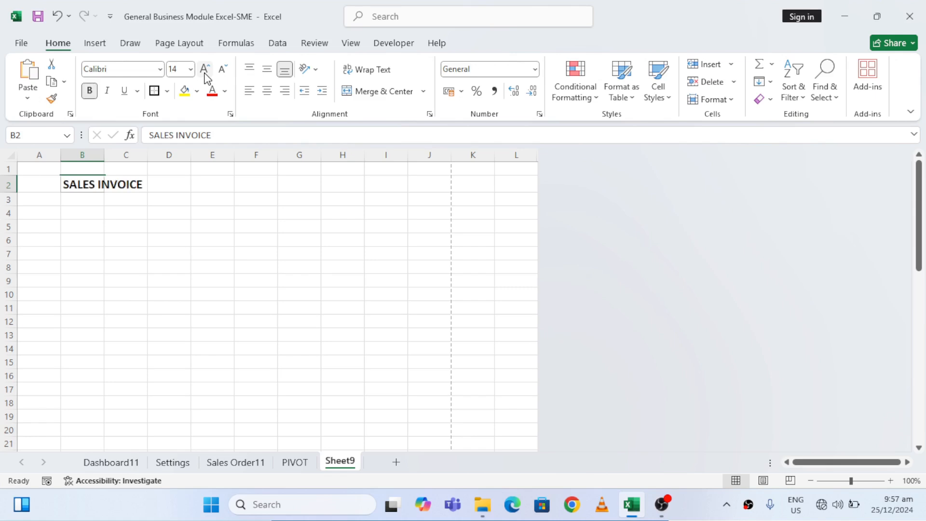
{"action": "left_click", "coordinate": [202, 202]}
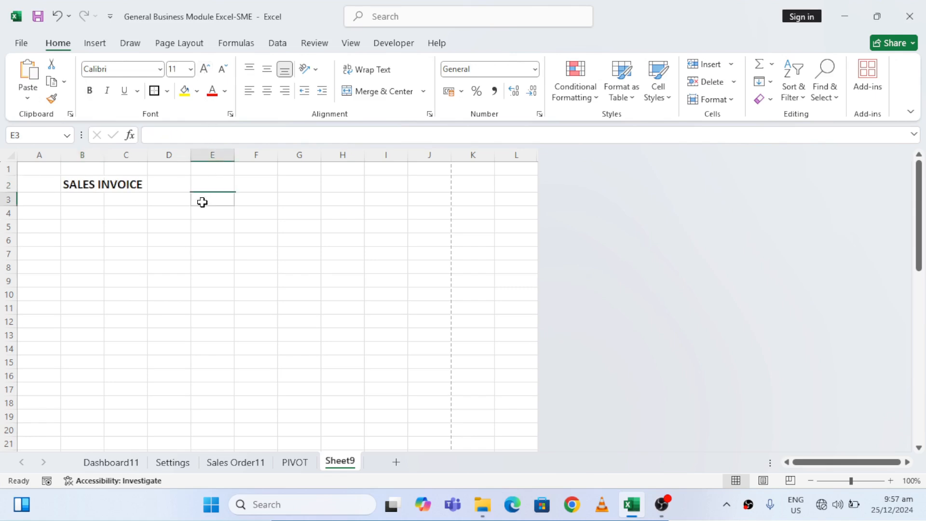
Enter the company name BUSINESS MODULE SME in cell G3
{"action": "left_click", "coordinate": [88, 187]}
{"action": "key", "text": "Down"}
{"action": "key", "text": "Down"}
{"action": "key", "text": "Down"}
{"action": "key", "text": "Down"}
{"action": "key", "text": "Down"}
{"action": "key", "text": "Down"}
{"action": "key", "text": "Right"}
{"action": "key", "text": "Right"}
{"action": "key", "text": "Right"}
{"action": "key", "text": "Up"}
{"action": "key", "text": "Up"}
{"action": "key", "text": "Right"}
{"action": "key", "text": "Right"}
{"action": "key", "text": "Right"}
{"action": "key", "text": "Up"}
{"action": "key", "text": "Up"}
{"action": "key", "text": "Up"}
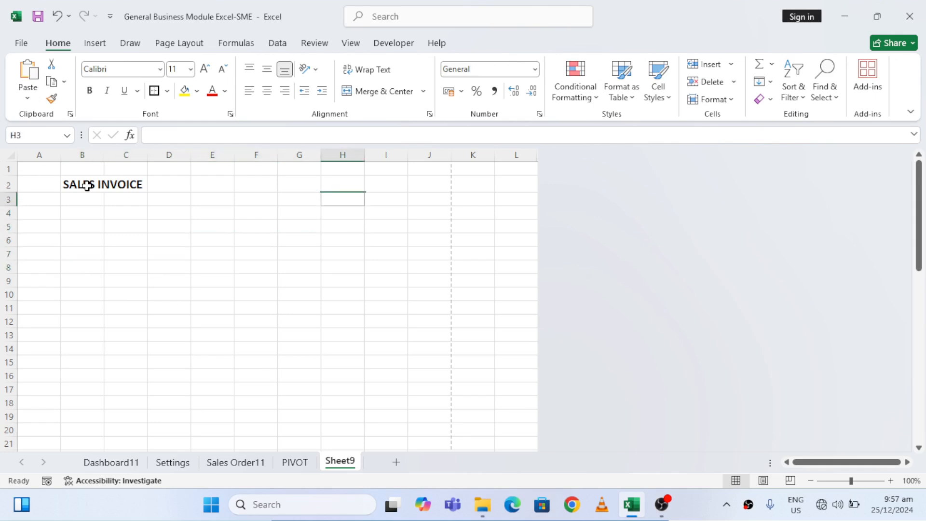
{"action": "key", "text": "Left"}
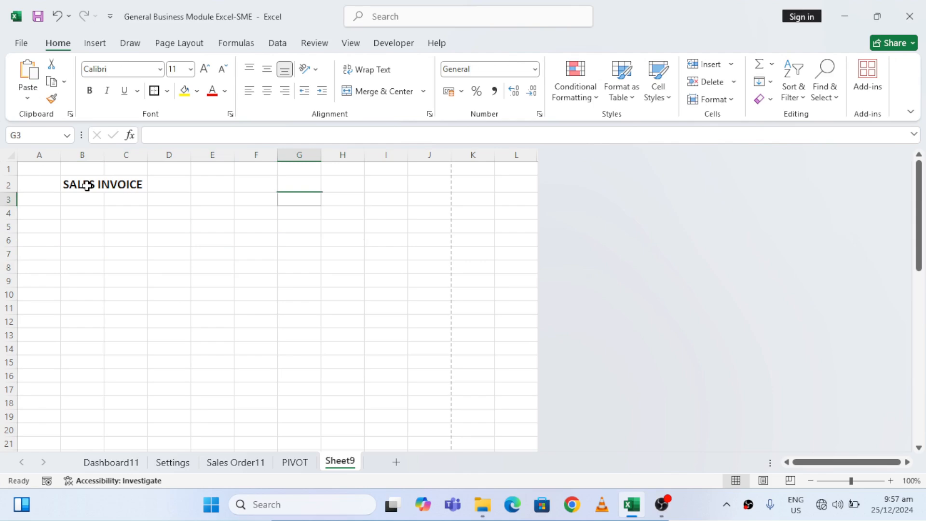
{"action": "type", "text": "BUSINESS"}
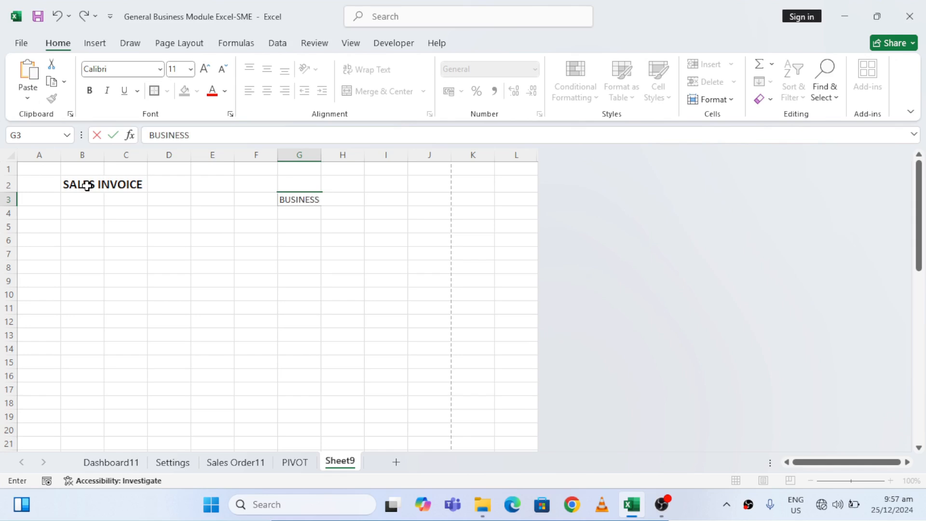
{"action": "type", "text": " MODULE SME"}
{"action": "key", "text": "Return"}
{"action": "key", "text": "Return"}
{"action": "key", "text": "Return"}
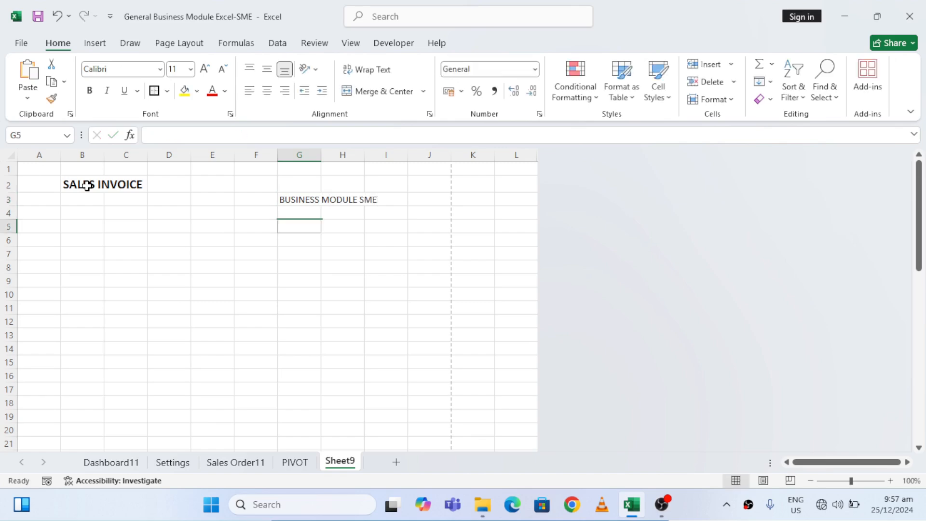
Enter the labels Address in cell G6 and Phone no. in cell G7
{"action": "type", "text": "Address"}
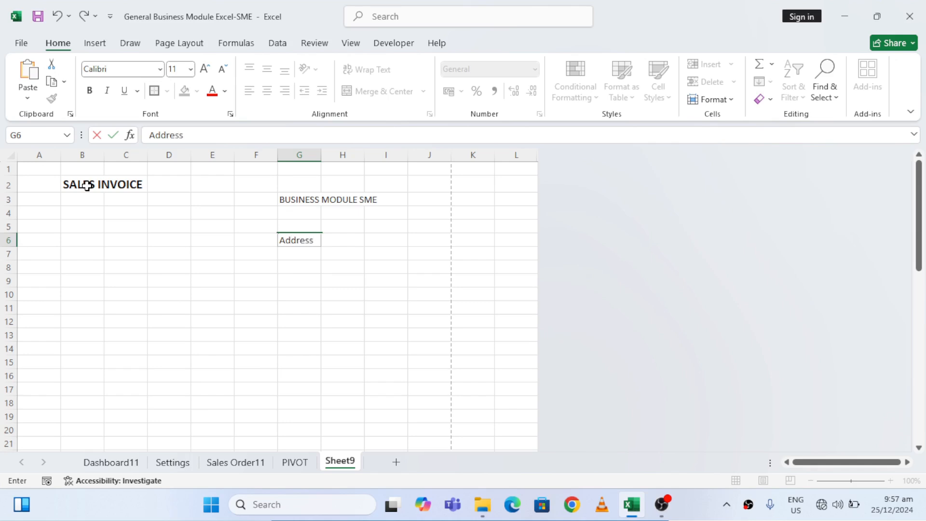
{"action": "key", "text": "Return"}
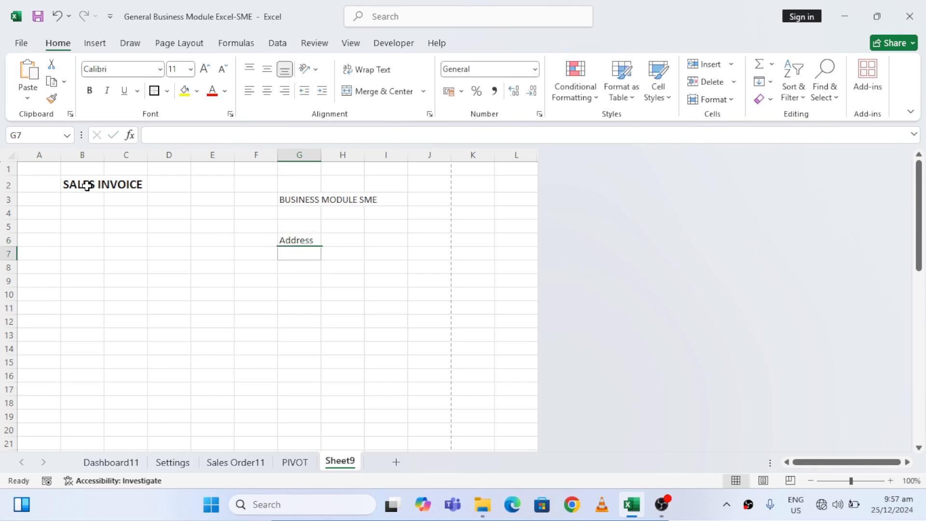
{"action": "type", "text": "Phon"}
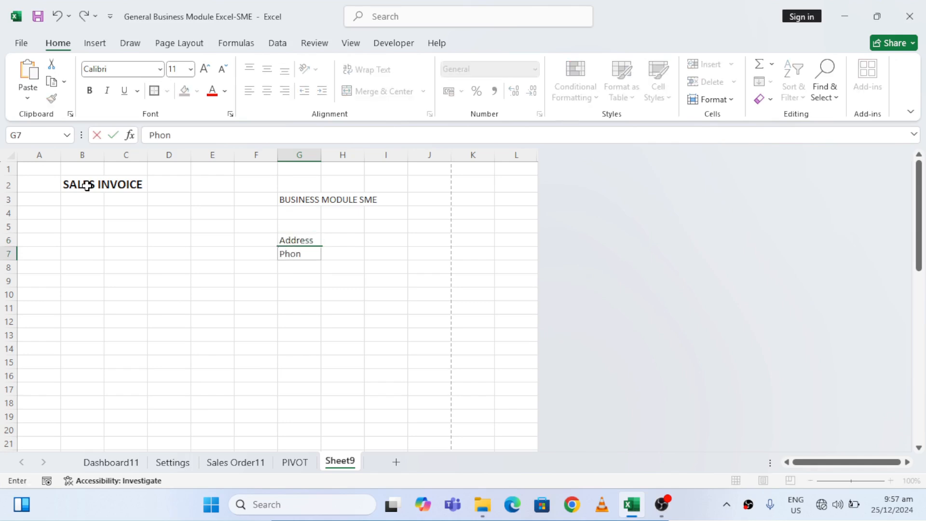
{"action": "type", "text": "e no."}
{"action": "key", "text": "Return"}
Insert the BMSME Logo picture from the Downloads folder at cell G5
{"action": "key", "text": "Up"}
{"action": "key", "text": "Up"}
{"action": "key", "text": "Up"}
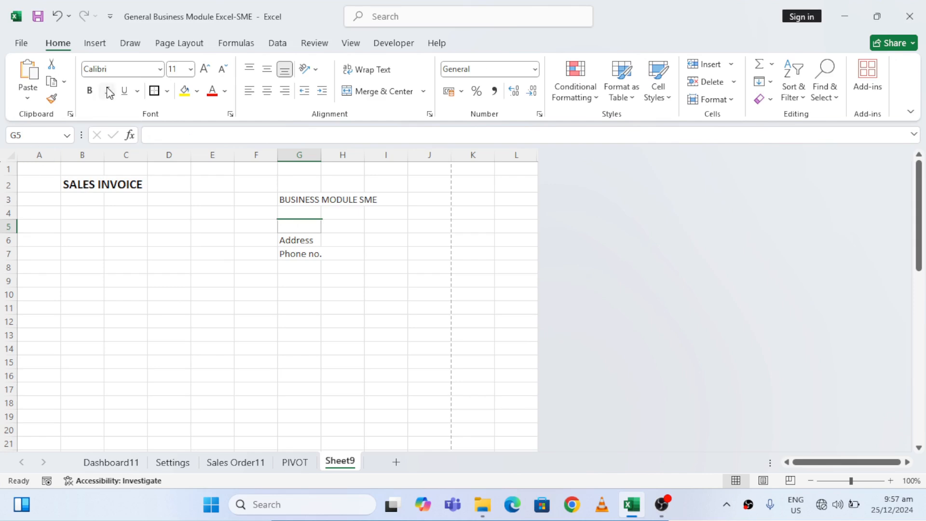
{"action": "left_click", "coordinate": [97, 45]}
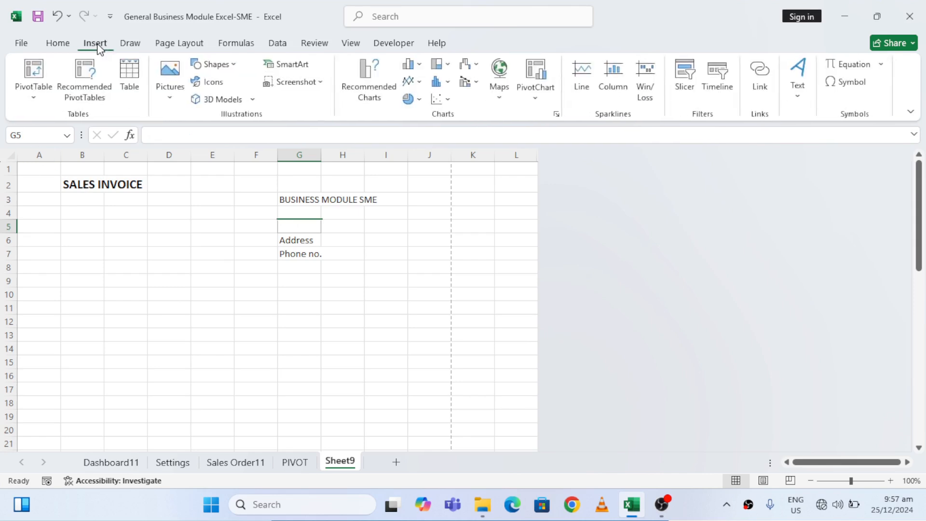
{"action": "left_click", "coordinate": [168, 91]}
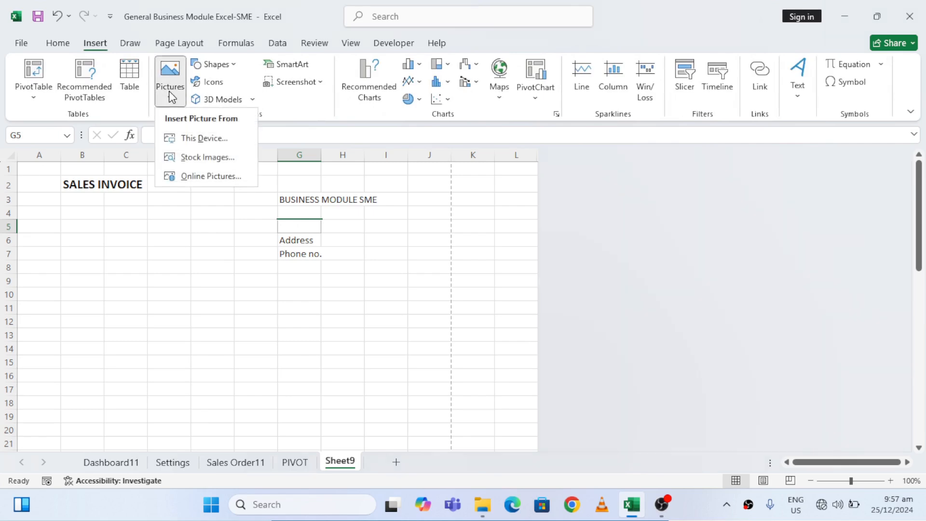
{"action": "left_click", "coordinate": [211, 139]}
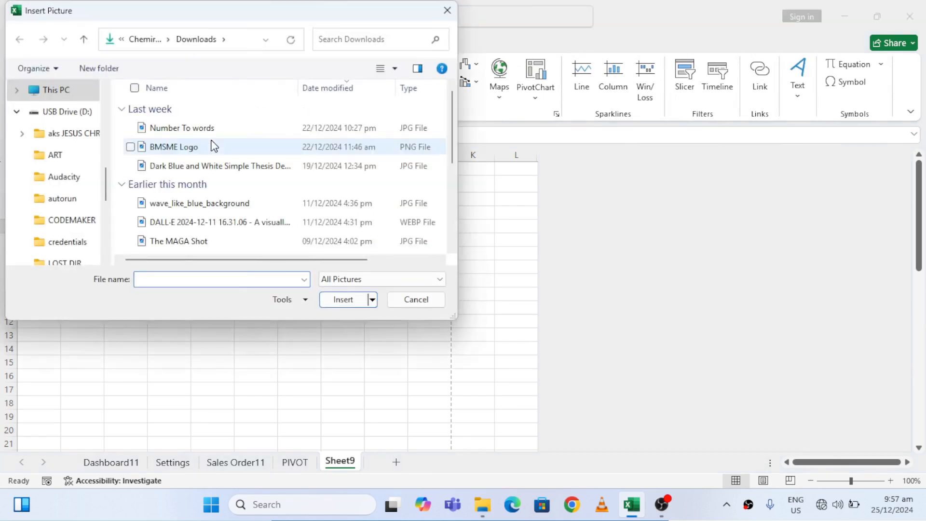
{"action": "double_click", "coordinate": [198, 147]}
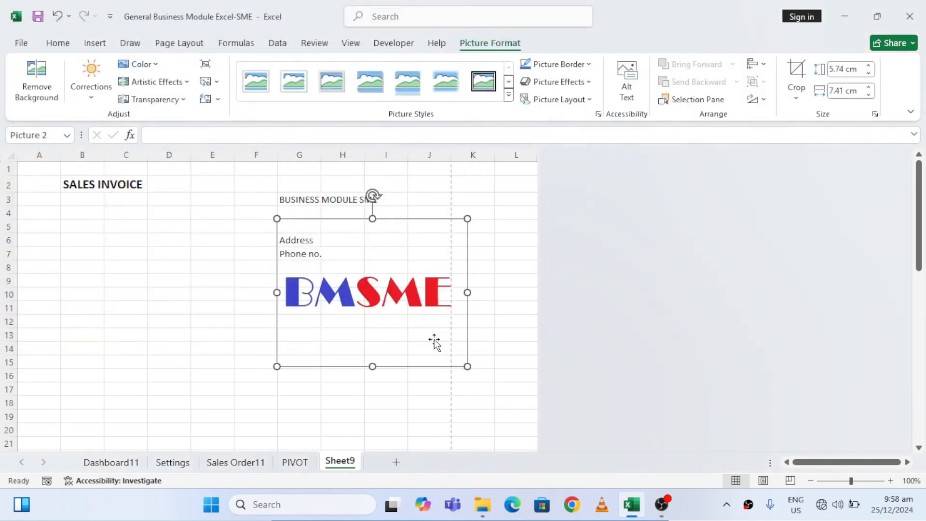
Shrink the logo to about 3.41 cm high, narrow it, and place it over rows 4 and 5 beneath the company name
{"action": "left_click_drag", "start_coordinate": [373, 366], "coordinate": [372, 306]}
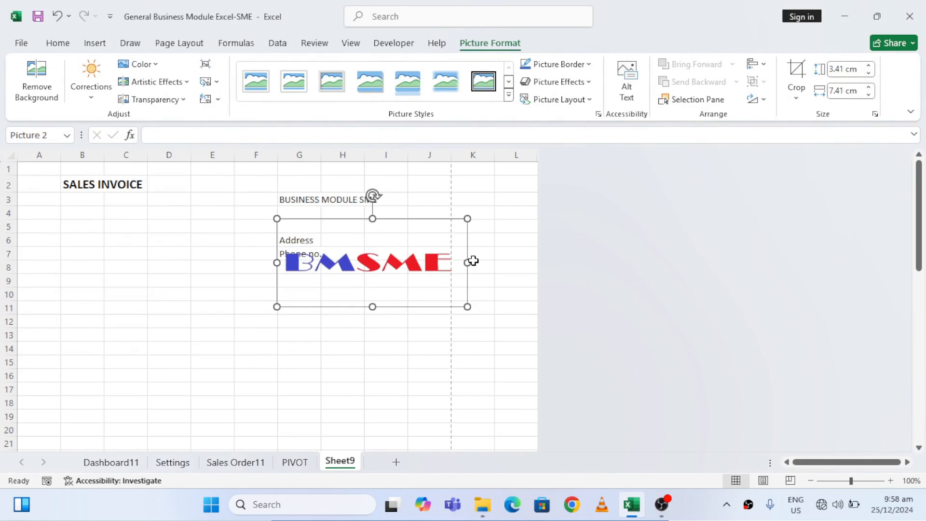
{"action": "left_click_drag", "start_coordinate": [471, 262], "coordinate": [408, 262]}
{"action": "left_click_drag", "start_coordinate": [347, 265], "coordinate": [337, 219]}
Make the company name in G3 and the Address and Phone no. labels in G6:G7 bold
{"action": "left_click", "coordinate": [231, 201]}
{"action": "key", "text": "Right"}
{"action": "key", "text": "Right"}
{"action": "key", "text": "ctrl+b"}
{"action": "key", "text": "Down"}
{"action": "key", "text": "Down"}
{"action": "key", "text": "Down"}
{"action": "key", "text": "Down"}
{"action": "key", "text": "Up"}
{"action": "key", "text": "shift+Down"}
{"action": "key", "text": "ctrl+b"}
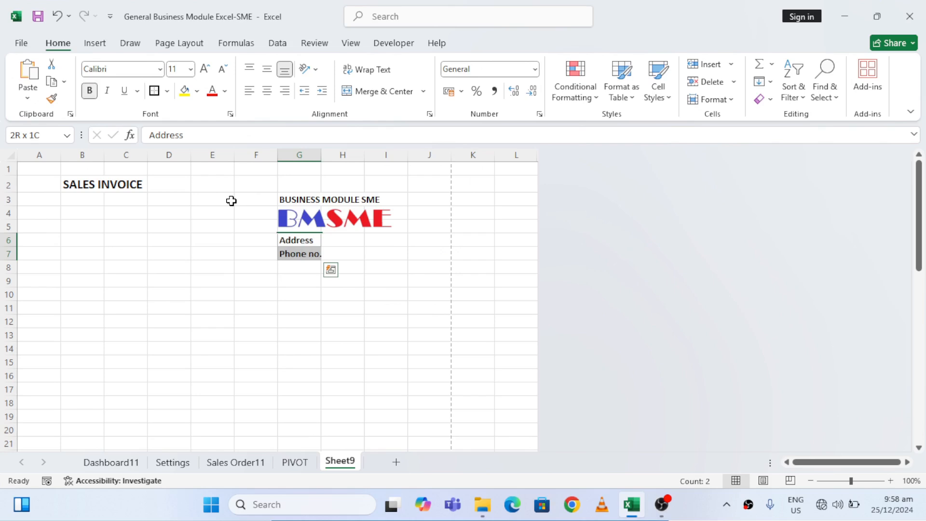
Enter the labels DATE in cell B9 and CUSTOMER NAME in cell B10
{"action": "key", "text": "Left"}
{"action": "key", "text": "Left"}
{"action": "key", "text": "Home"}
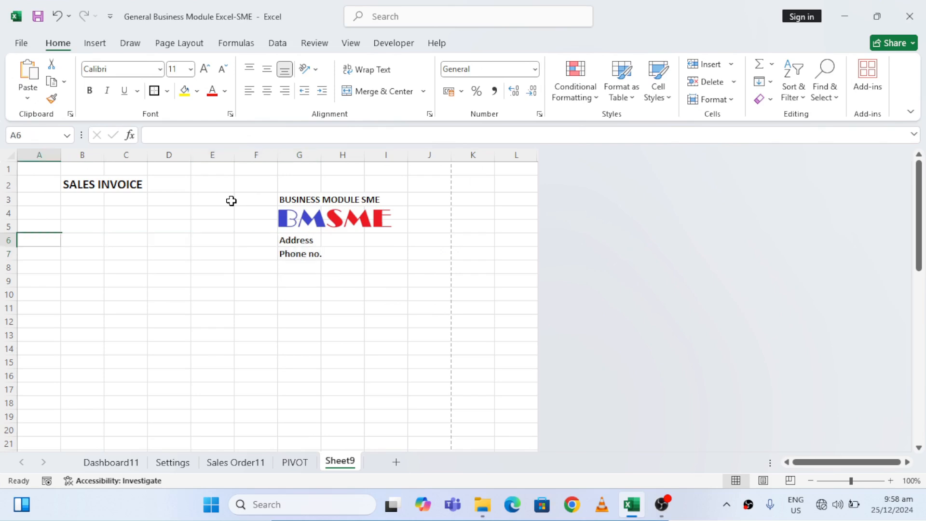
{"action": "key", "text": "Down"}
{"action": "key", "text": "Down"}
{"action": "key", "text": "Down"}
{"action": "key", "text": "Down"}
{"action": "key", "text": "Down"}
{"action": "key", "text": "Right"}
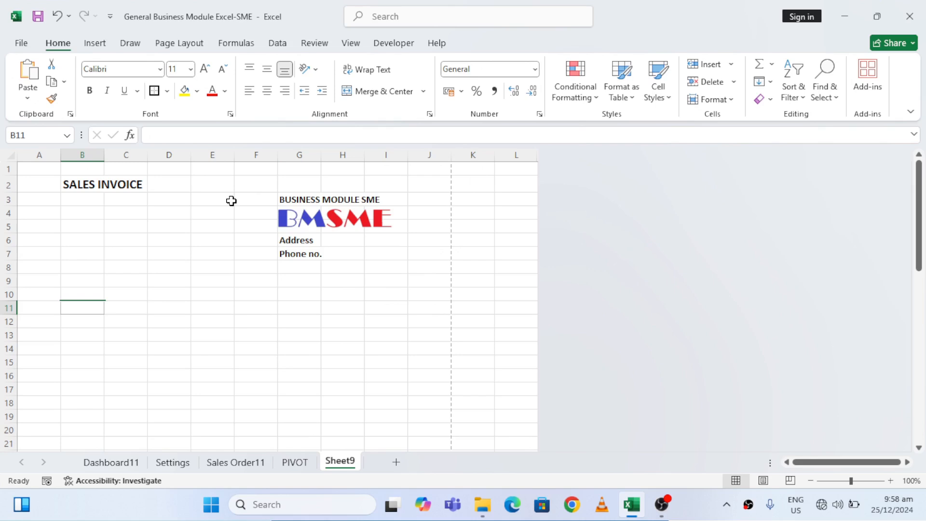
{"action": "key", "text": "Up"}
{"action": "key", "text": "Up"}
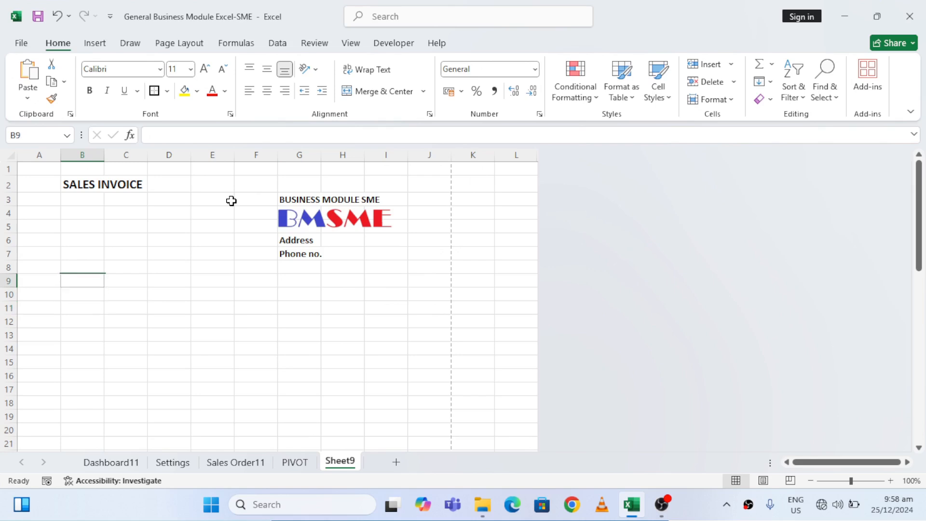
{"action": "type", "text": "DATE"}
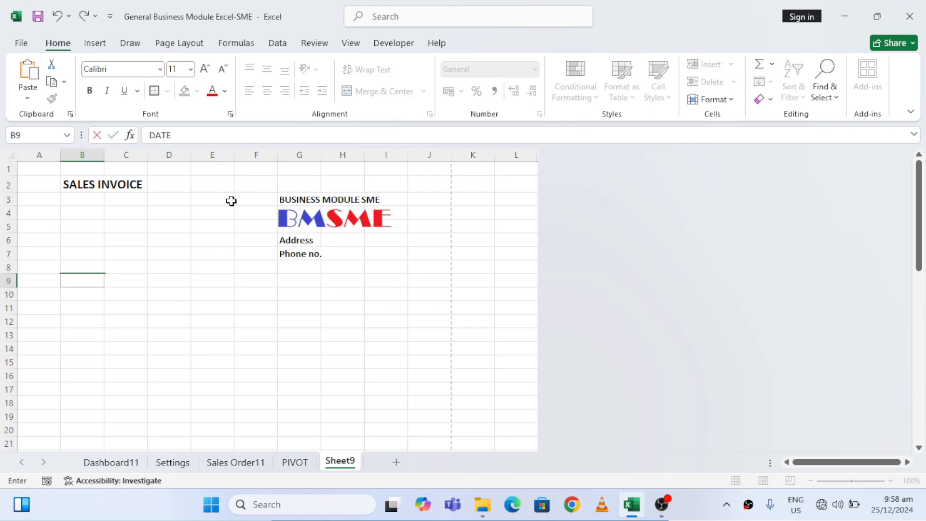
{"action": "key", "text": "Return"}
{"action": "type", "text": "CUSTOMER NAME"}
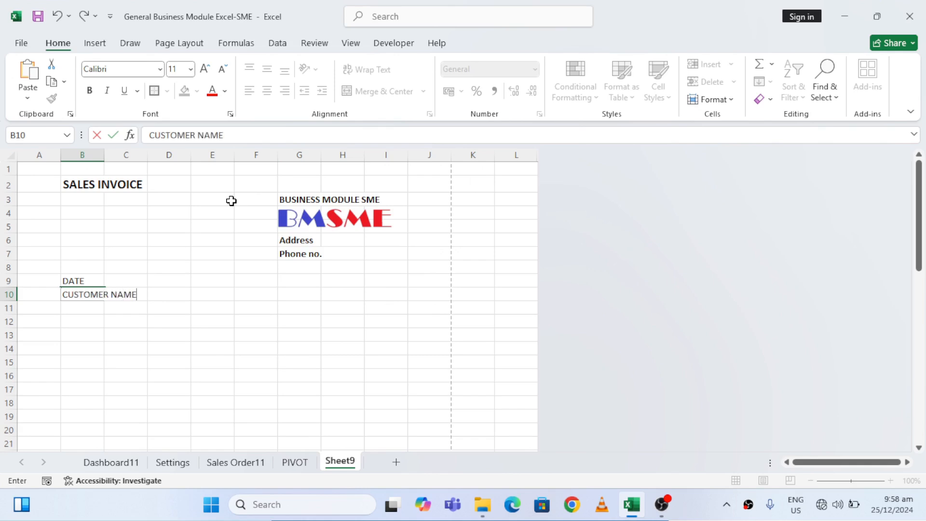
{"action": "key", "text": "Return"}
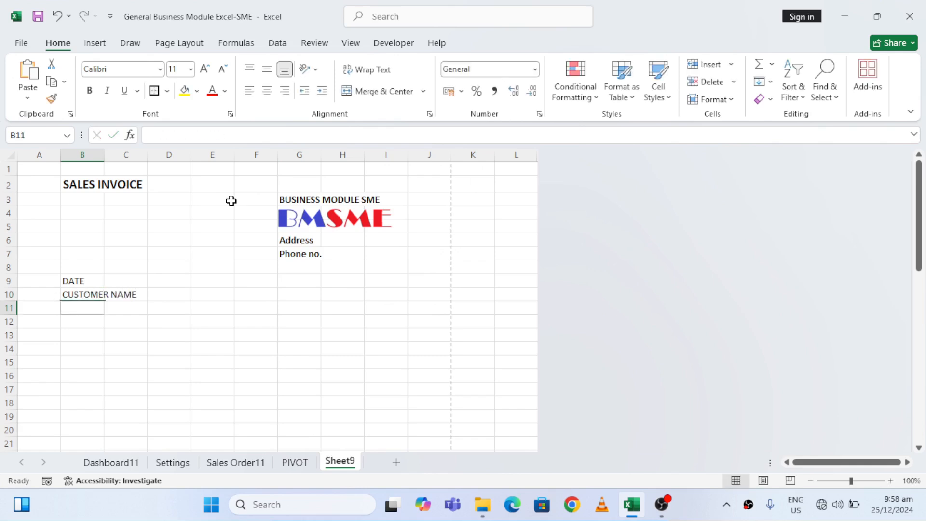
Enter the labels ADDRESS in B11, PHONE NO. in B12 and ORDER NO. in B13
{"action": "type", "text": "A"}
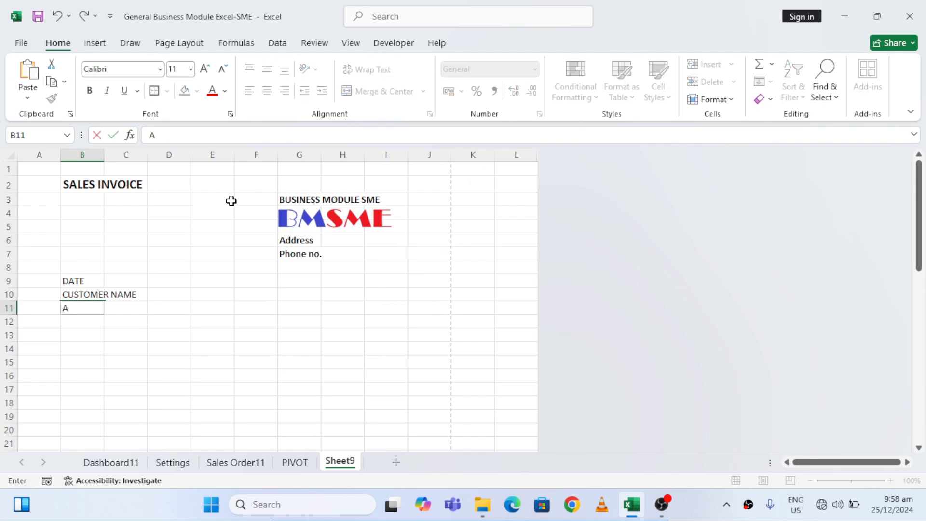
{"action": "type", "text": "DDRESS"}
{"action": "key", "text": "Return"}
{"action": "type", "text": "PHONE NO"}
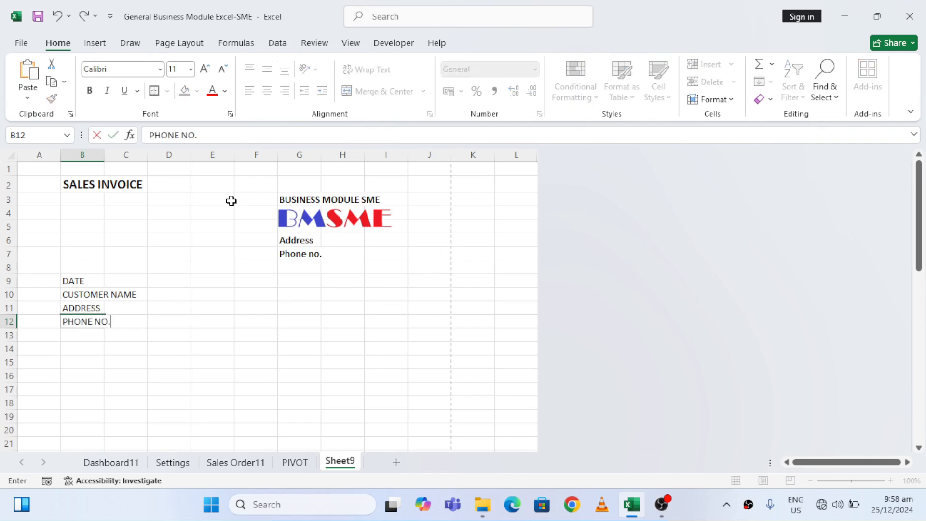
{"action": "type", "text": "."}
{"action": "key", "text": "Return"}
{"action": "type", "text": "ORD"}
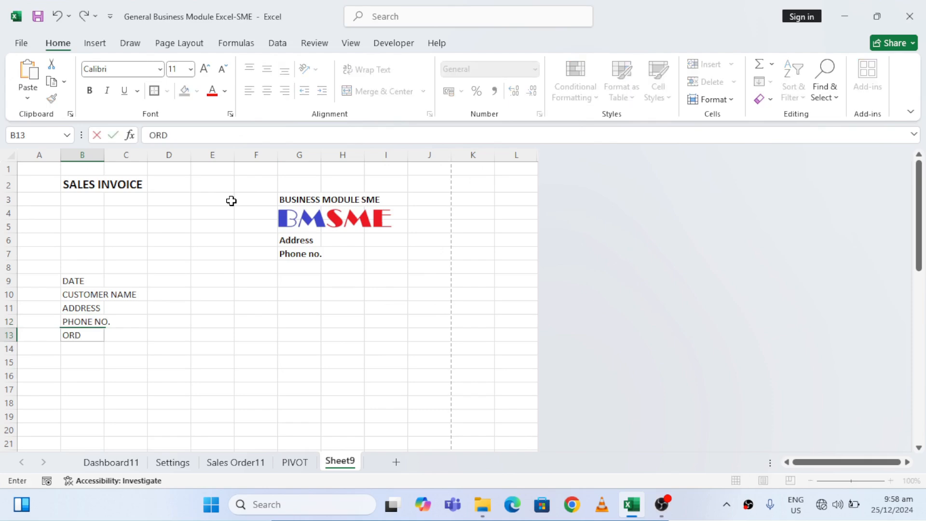
{"action": "type", "text": "ER NO."}
{"action": "key", "text": "Return"}
{"action": "key", "text": "Up"}
{"action": "key", "text": "Up"}
{"action": "key", "text": "Up"}
{"action": "key", "text": "Up"}
{"action": "key", "text": "Up"}
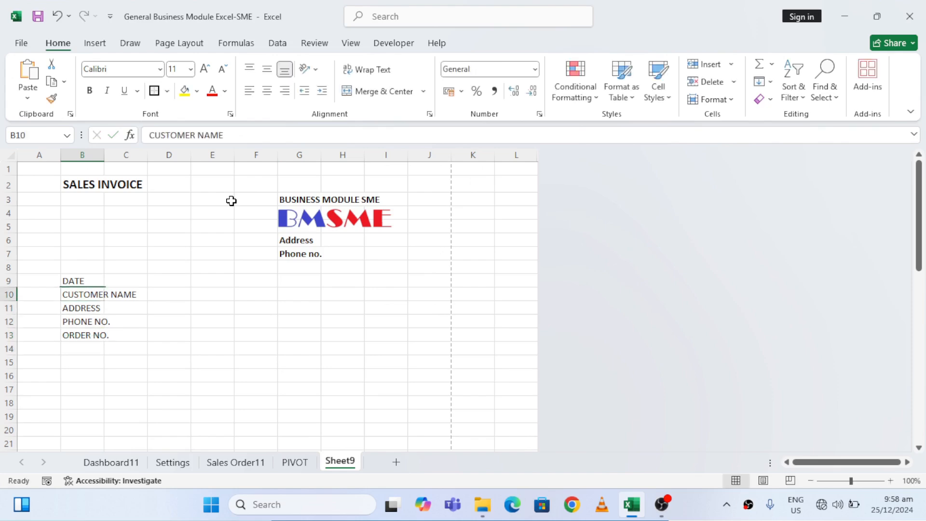
{"action": "key", "text": "shift+Down"}
{"action": "key", "text": "shift+Down"}
{"action": "key", "text": "shift+Down"}
{"action": "key", "text": "shift+Down"}
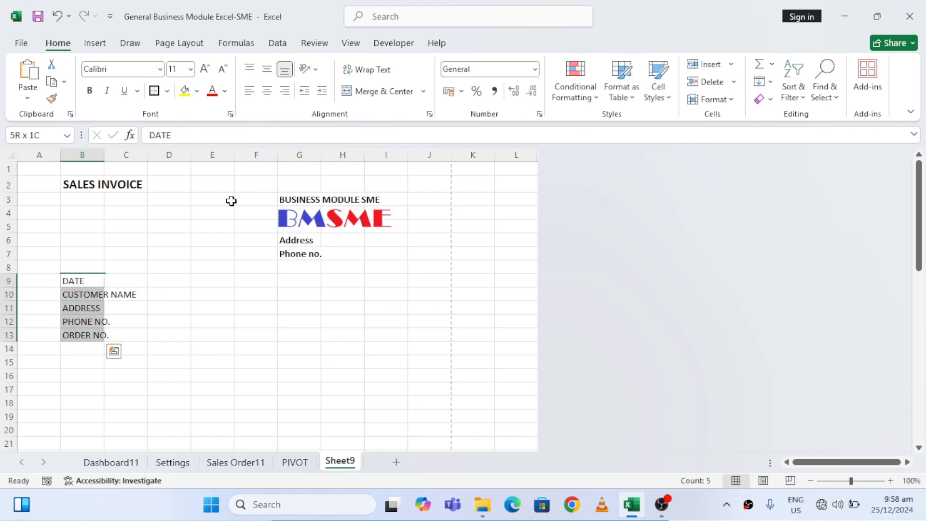
{"action": "key", "text": "ctrl+q"}
{"action": "key", "text": "Right"}
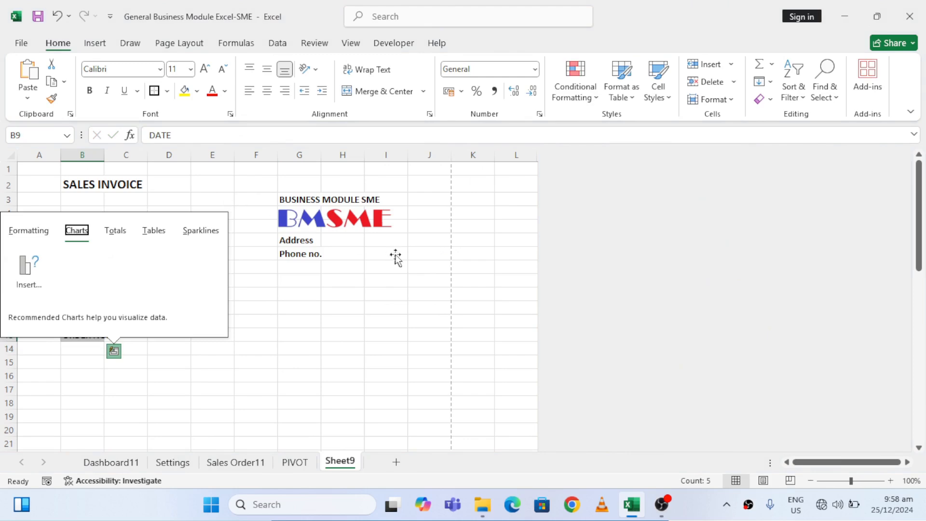
{"action": "left_click", "coordinate": [311, 348]}
Autofit the width of column B to its contents
{"action": "left_click", "coordinate": [71, 278]}
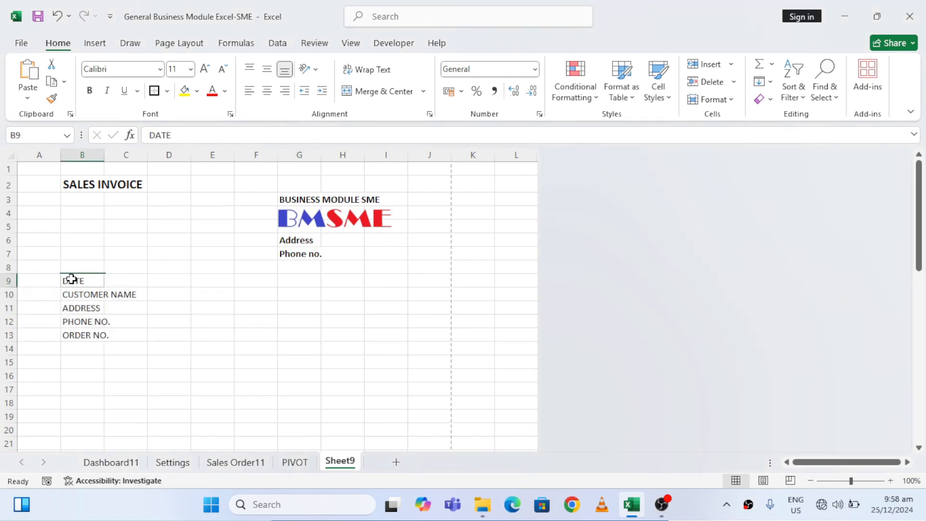
{"action": "key", "text": "shift+Down"}
{"action": "key", "text": "shift+Down"}
{"action": "key", "text": "shift+Down"}
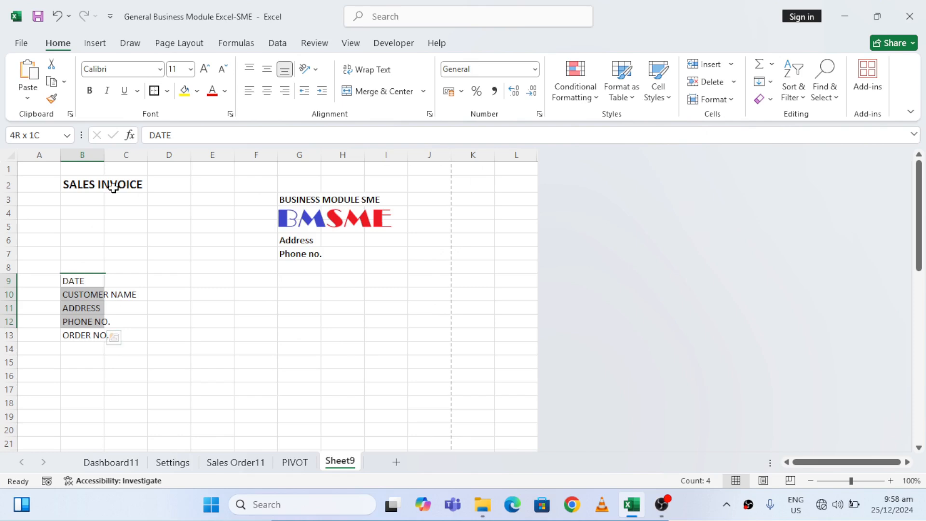
{"action": "double_click", "coordinate": [104, 153]}
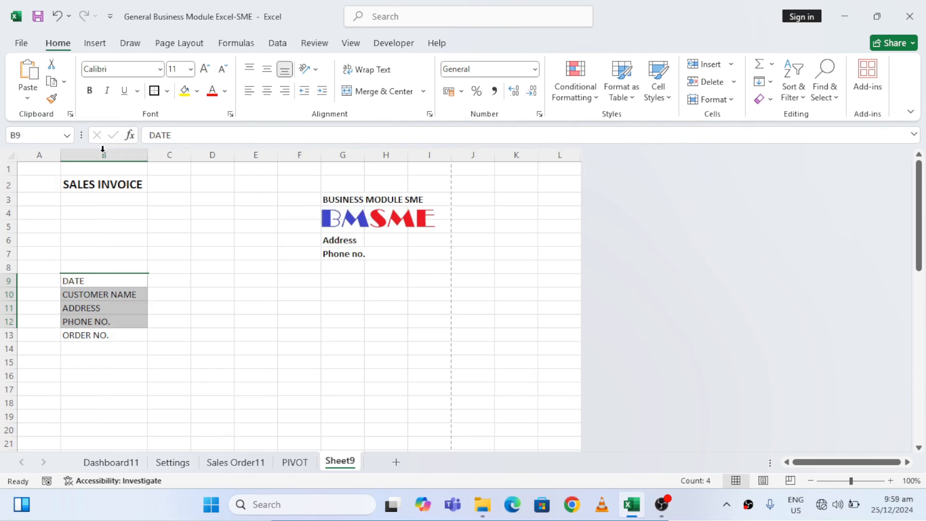
{"action": "left_click", "coordinate": [244, 377]}
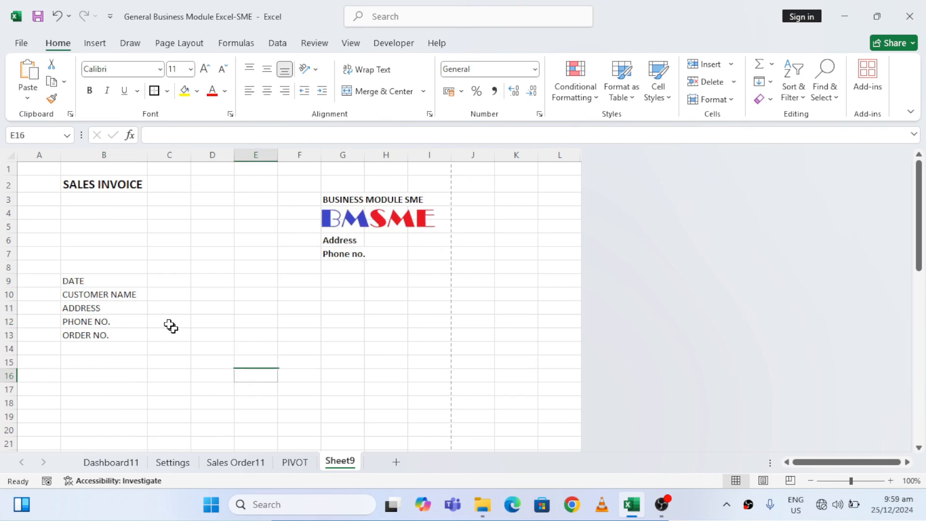
Apply a thick outside border around the customer details block B9:E13
{"action": "left_click_drag", "start_coordinate": [79, 278], "coordinate": [81, 279]}
{"action": "key", "text": "shift+Down"}
{"action": "key", "text": "shift+Down"}
{"action": "key", "text": "shift+Down"}
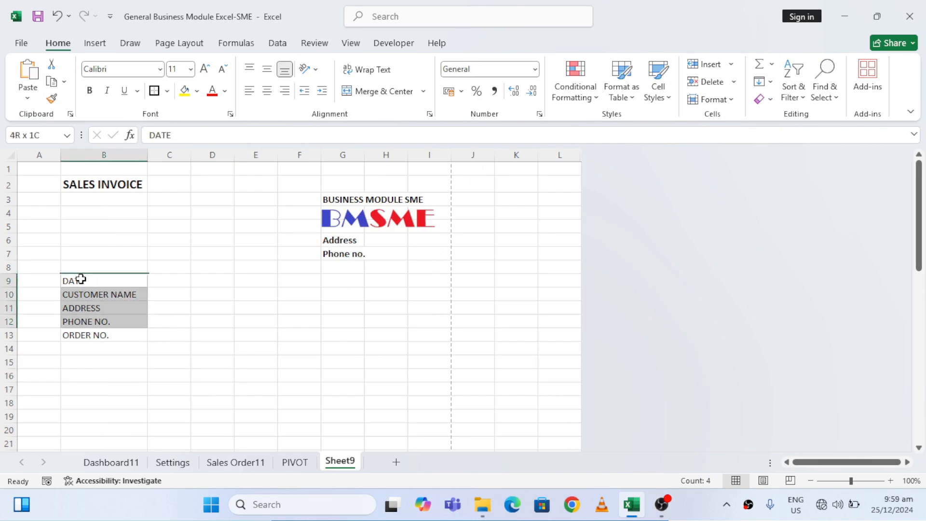
{"action": "key", "text": "shift+Right"}
{"action": "key", "text": "shift+Right"}
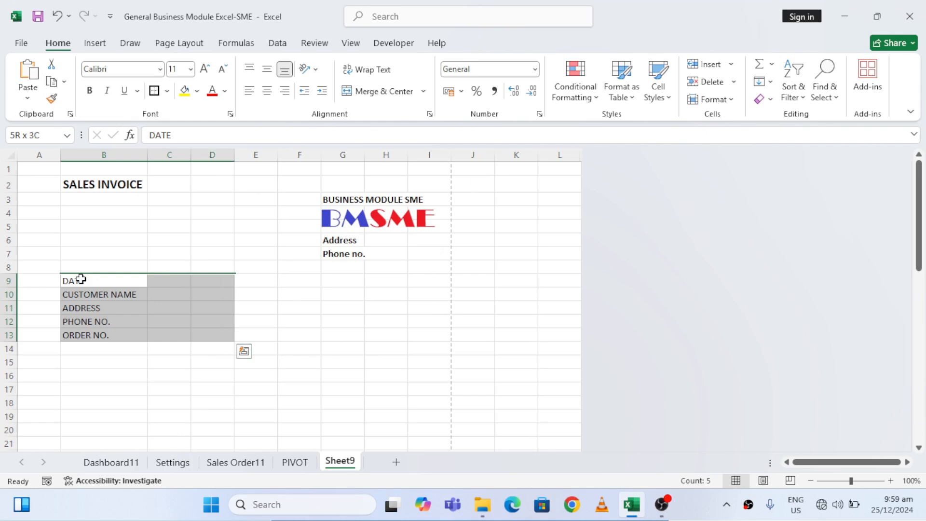
{"action": "key", "text": "shift+Right"}
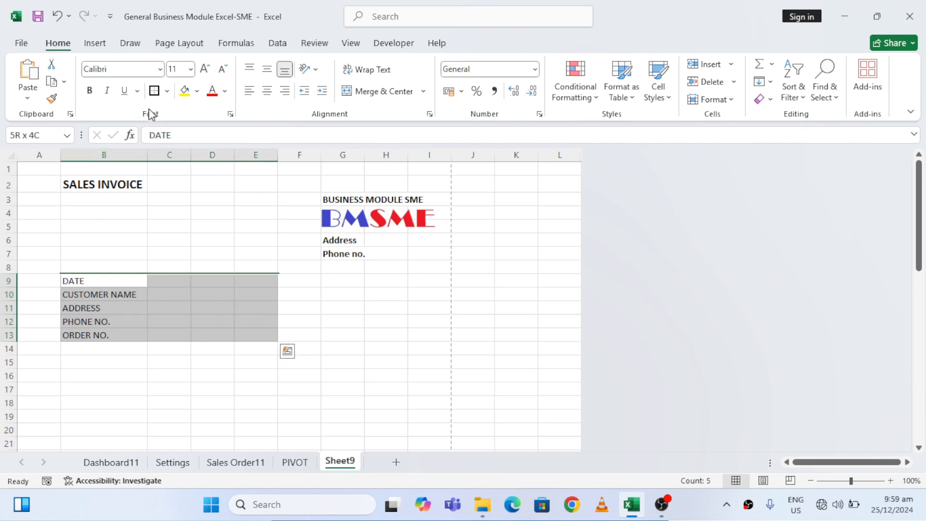
{"action": "left_click", "coordinate": [154, 91]}
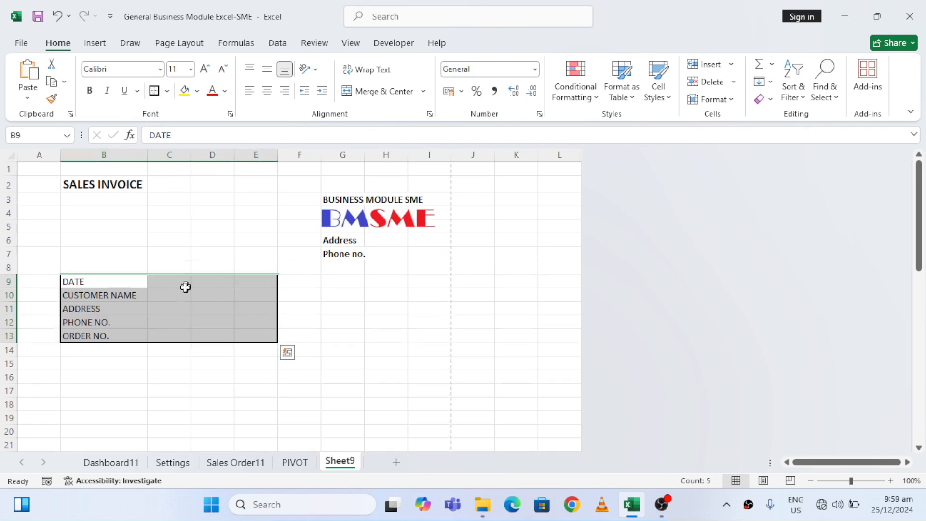
Make the customer detail labels in B9:B13 bold
{"action": "left_click", "coordinate": [113, 279]}
{"action": "key", "text": "shift+Down"}
{"action": "key", "text": "shift+Down"}
{"action": "key", "text": "shift+Down"}
{"action": "key", "text": "shift+Down"}
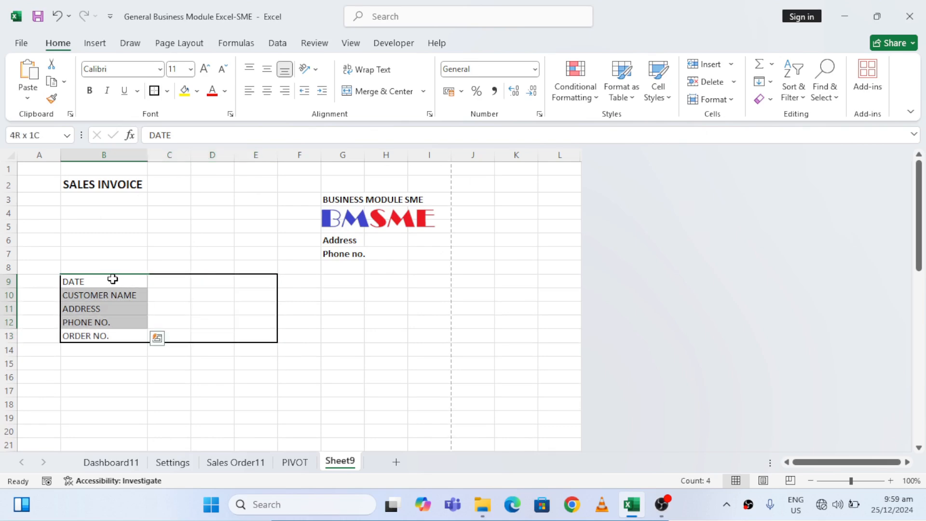
{"action": "key", "text": "ctrl+b"}
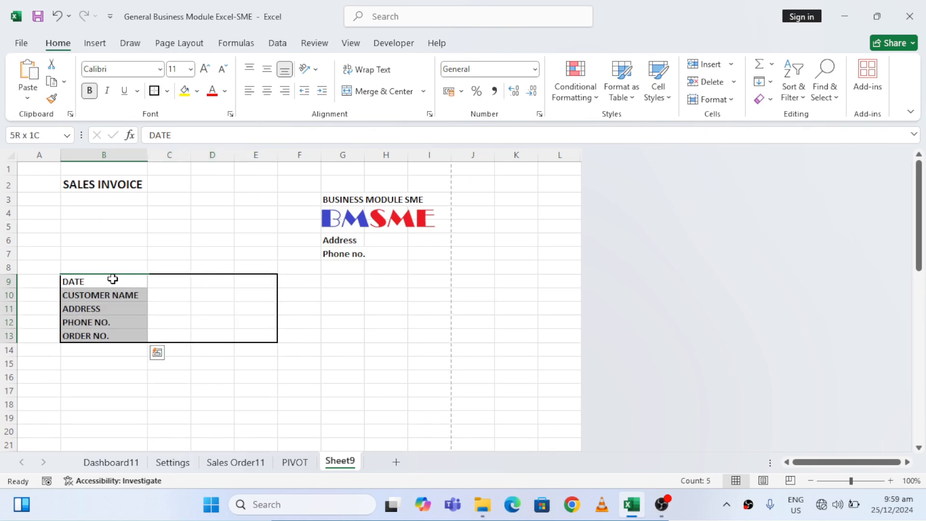
Apply a top and bottom border to the blank cells C10:E12 beside the customer labels
{"action": "left_click", "coordinate": [163, 284]}
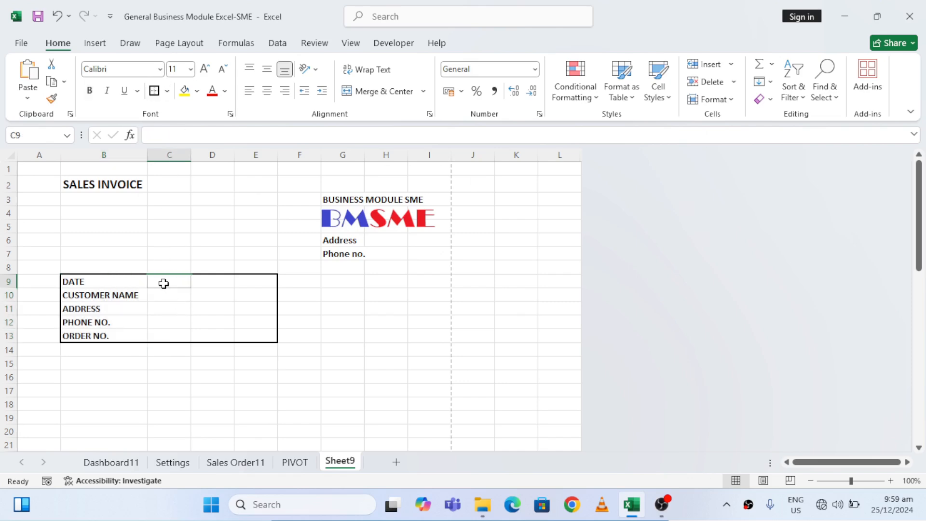
{"action": "key", "text": "Down"}
{"action": "key", "text": "shift+Down"}
{"action": "key", "text": "shift+Down"}
{"action": "key", "text": "shift+Right"}
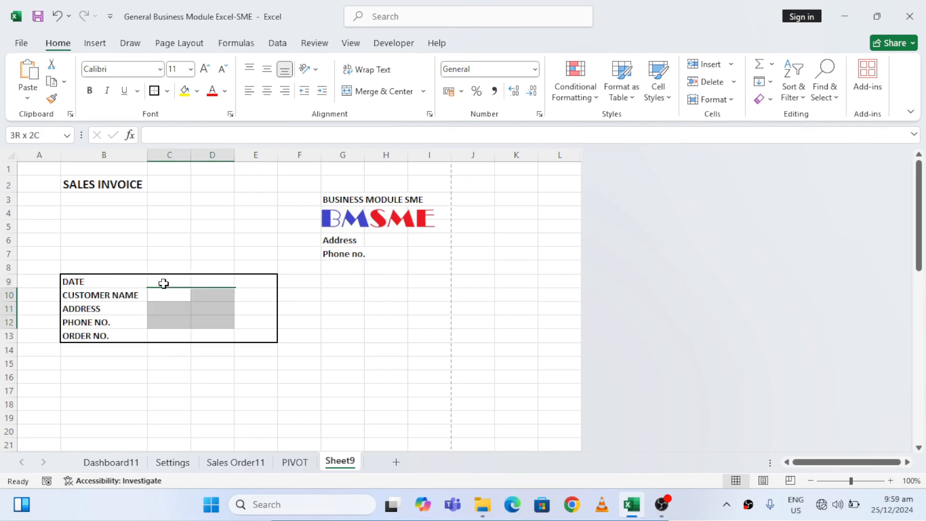
{"action": "key", "text": "shift+Right"}
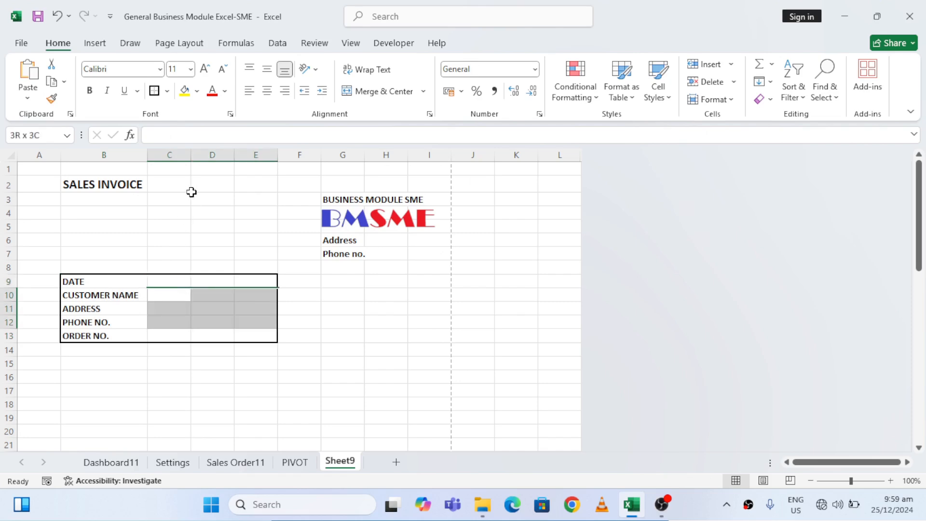
{"action": "left_click", "coordinate": [167, 91]}
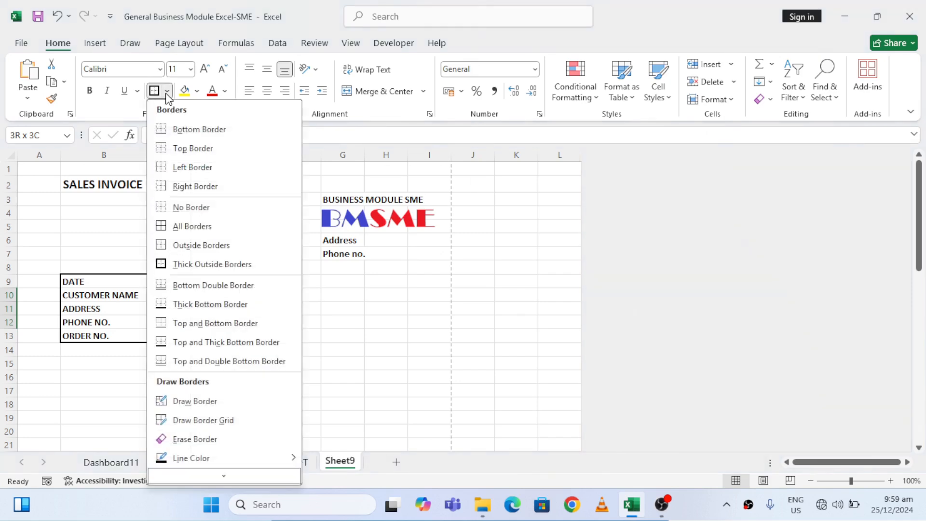
{"action": "left_click", "coordinate": [212, 318]}
Apply a thick outside border around the customer detail labels in B9:B13
{"action": "left_click", "coordinate": [193, 310]}
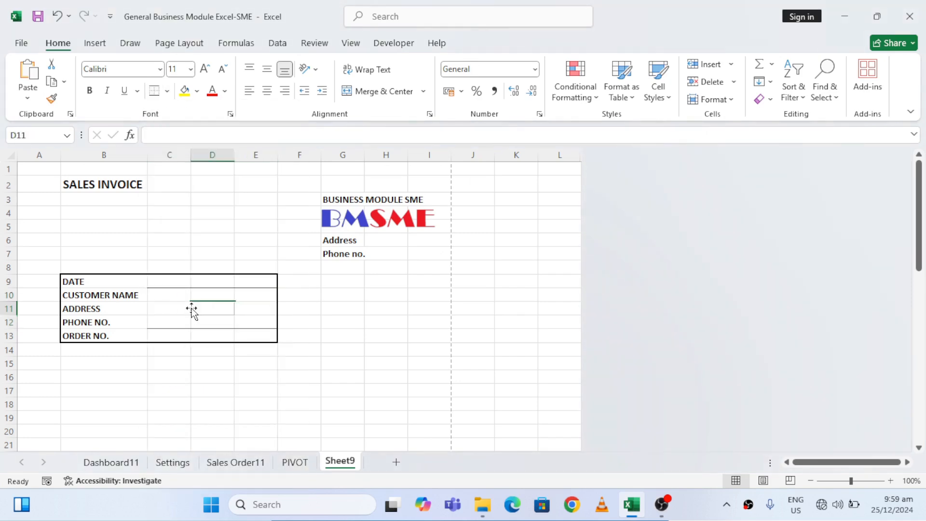
{"action": "key", "text": "Left"}
{"action": "key", "text": "Left"}
{"action": "key", "text": "Up"}
{"action": "key", "text": "Up"}
{"action": "key", "text": "shift+Down"}
{"action": "key", "text": "shift+Down"}
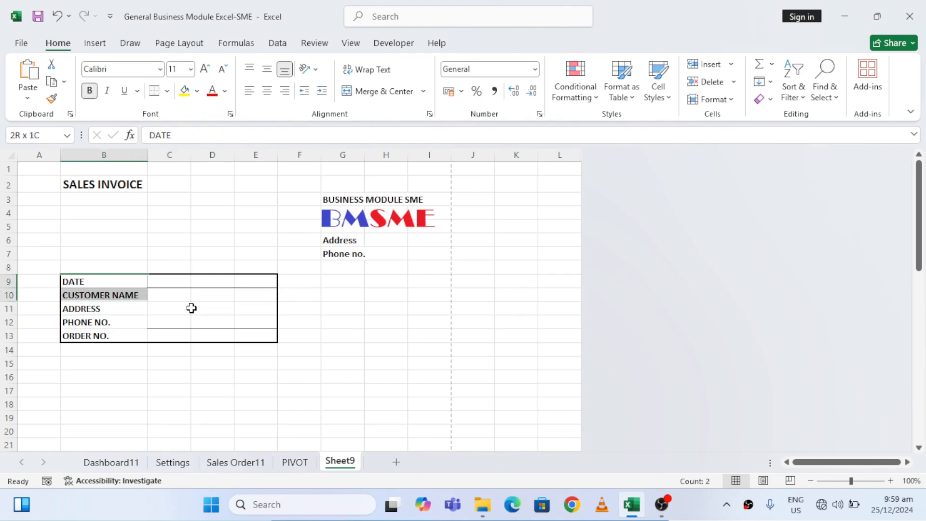
{"action": "key", "text": "shift+Down"}
{"action": "key", "text": "shift+Down"}
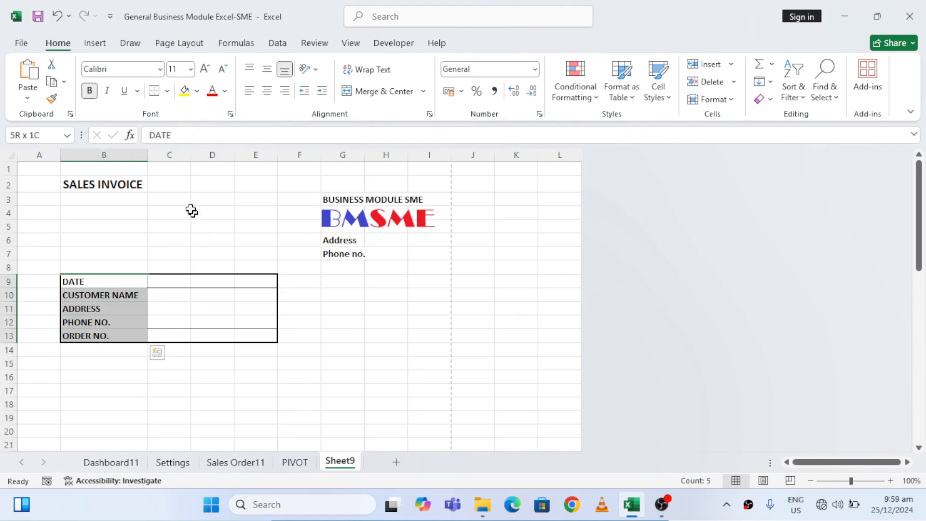
{"action": "left_click", "coordinate": [167, 92]}
{"action": "left_click", "coordinate": [195, 264]}
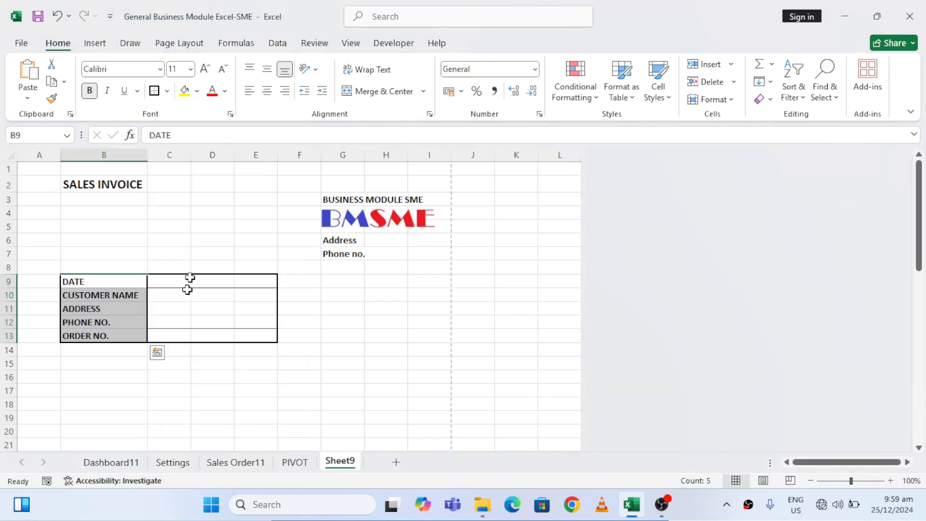
Apply a top and bottom border to the blank address cells C11:E11
{"action": "left_click_drag", "start_coordinate": [167, 306], "coordinate": [256, 309]}
{"action": "left_click", "coordinate": [167, 91]}
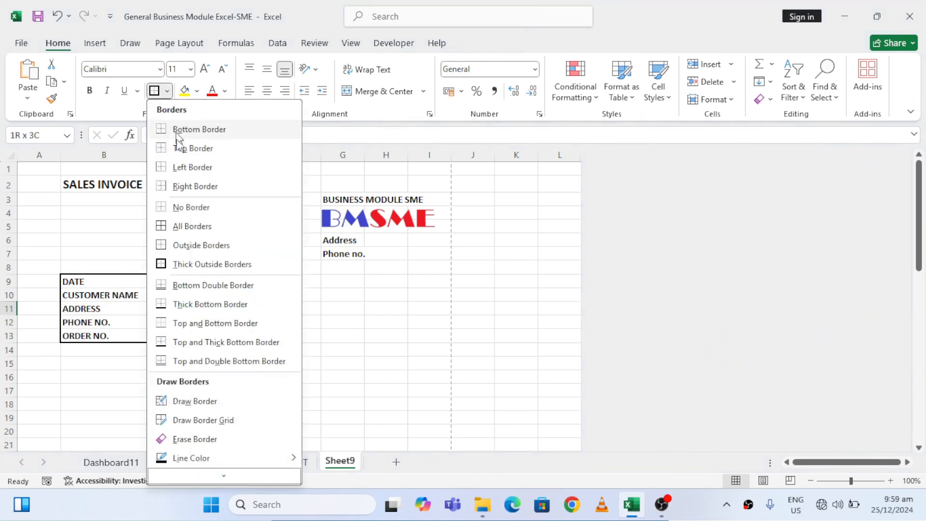
{"action": "left_click", "coordinate": [215, 324]}
Enter the item table headings SN in A18 and PRODUCT in B18
{"action": "left_click", "coordinate": [325, 336]}
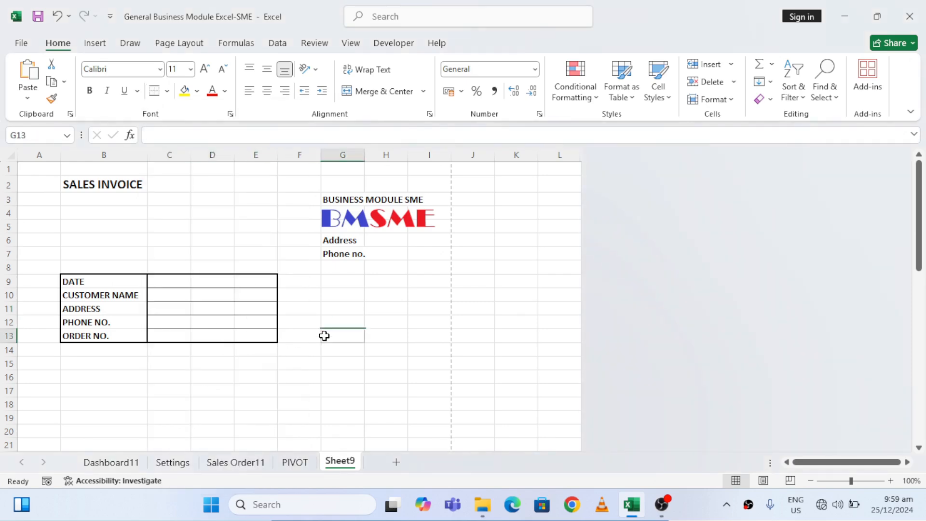
{"action": "key", "text": "Left"}
{"action": "key", "text": "Left"}
{"action": "key", "text": "Left"}
{"action": "key", "text": "Left"}
{"action": "key", "text": "Left"}
{"action": "key", "text": "Left"}
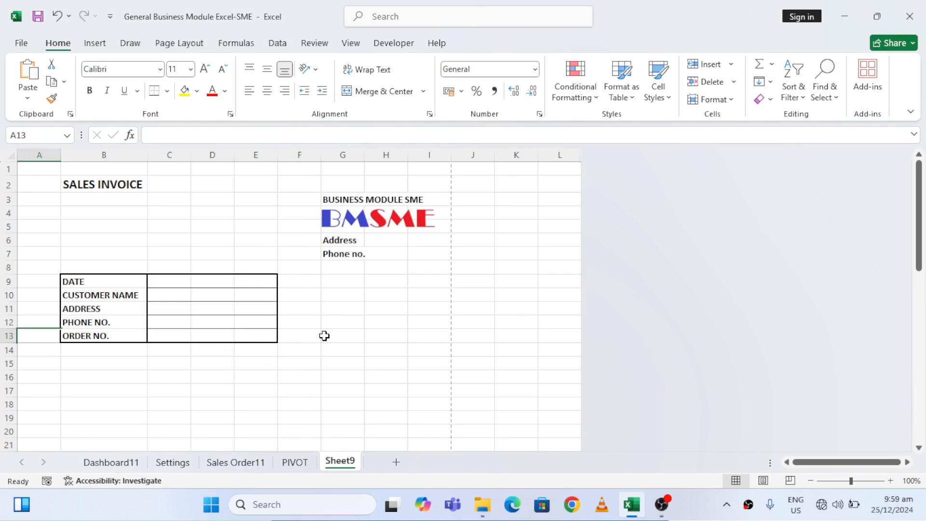
{"action": "key", "text": "Down"}
{"action": "key", "text": "Down"}
{"action": "key", "text": "Down"}
{"action": "key", "text": "Down"}
{"action": "key", "text": "Down"}
{"action": "key", "text": "Down"}
{"action": "key", "text": "Down"}
{"action": "key", "text": "Down"}
{"action": "key", "text": "Down"}
{"action": "key", "text": "Down"}
{"action": "key", "text": "Down"}
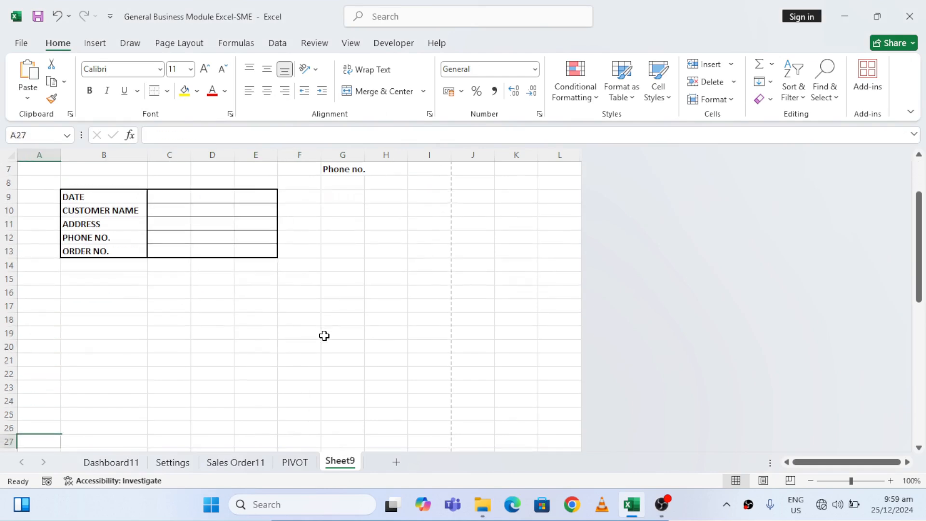
{"action": "key", "text": "Up"}
{"action": "key", "text": "Up"}
{"action": "key", "text": "Up"}
{"action": "key", "text": "Up"}
{"action": "key", "text": "Up"}
{"action": "key", "text": "Up"}
{"action": "type", "text": "SN"}
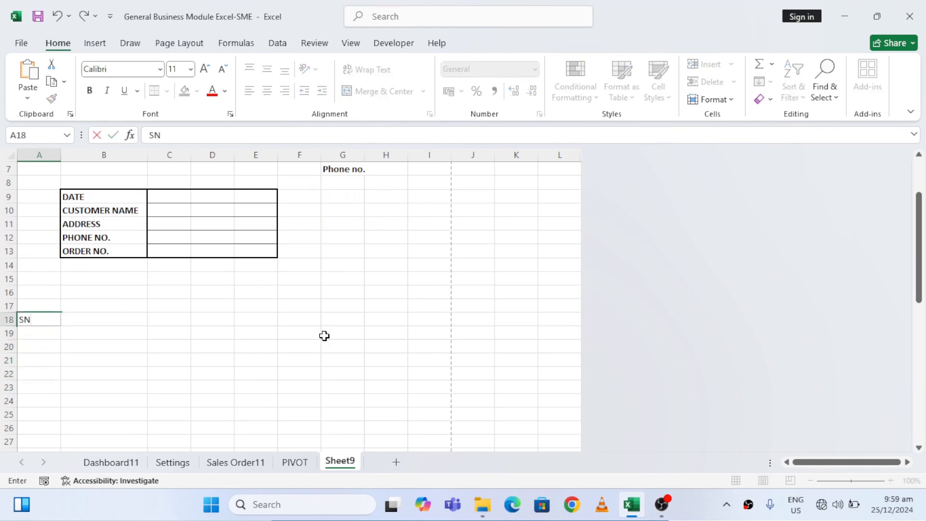
{"action": "key", "text": "Tab"}
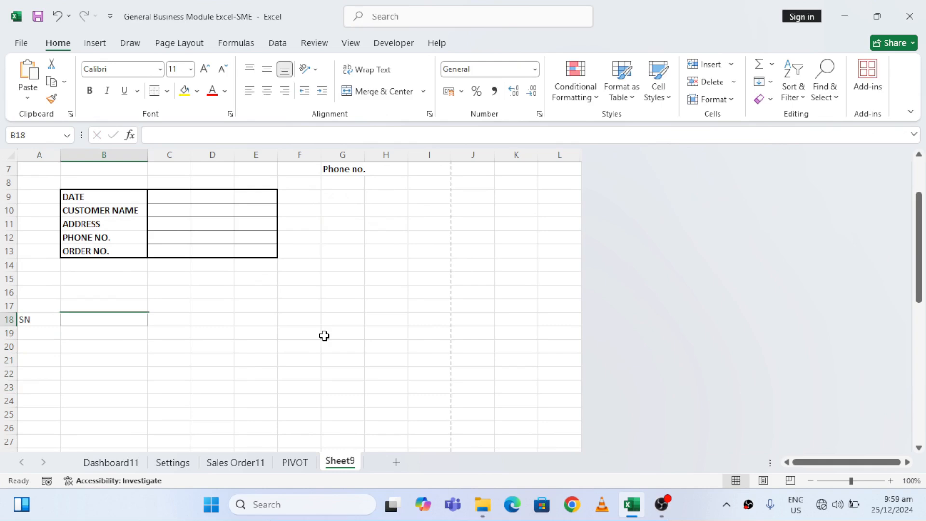
{"action": "type", "text": "PRODUCT"}
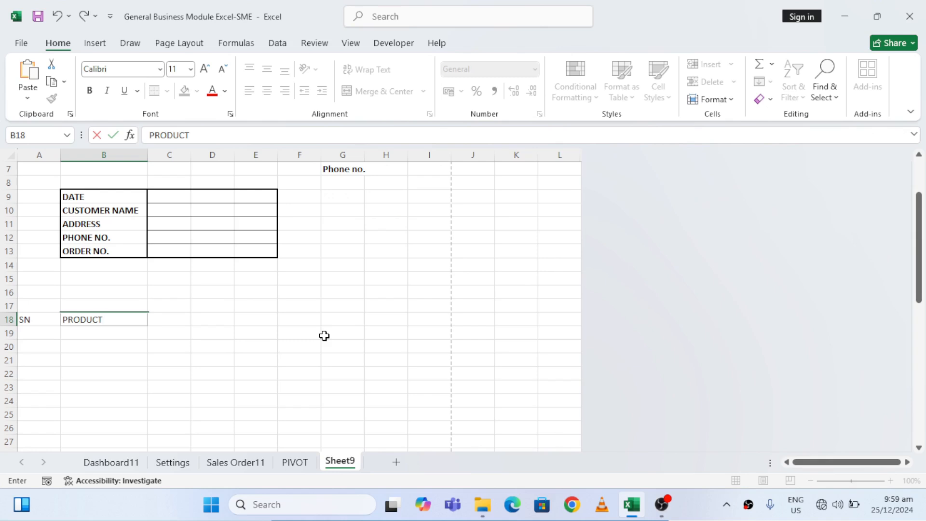
Continue the item table headings in row 18 with RATE in D18, QUANTITY in F18 and AMOUNT in H18
{"action": "key", "text": "Tab"}
{"action": "key", "text": "Tab"}
{"action": "type", "text": "RATE"}
{"action": "key", "text": "Tab"}
{"action": "key", "text": "Tab"}
{"action": "type", "text": "Q"}
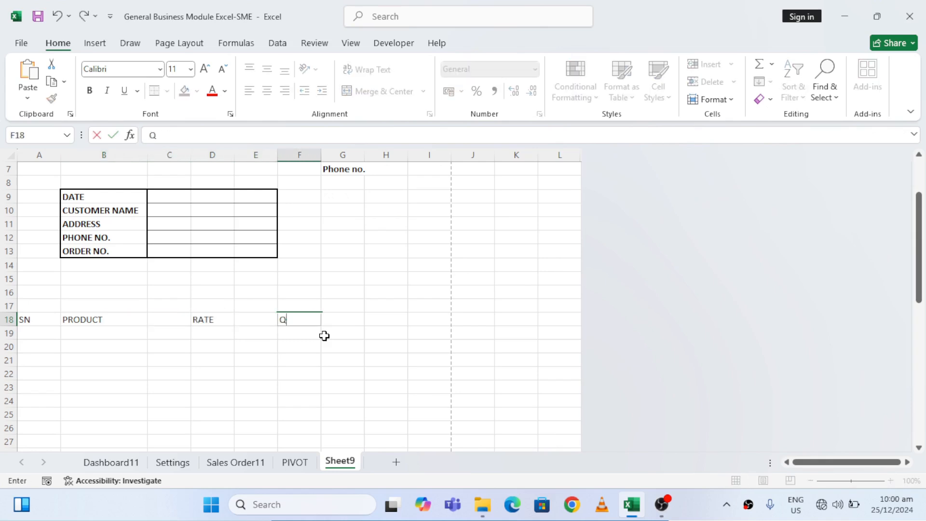
{"action": "type", "text": "UANTITY"}
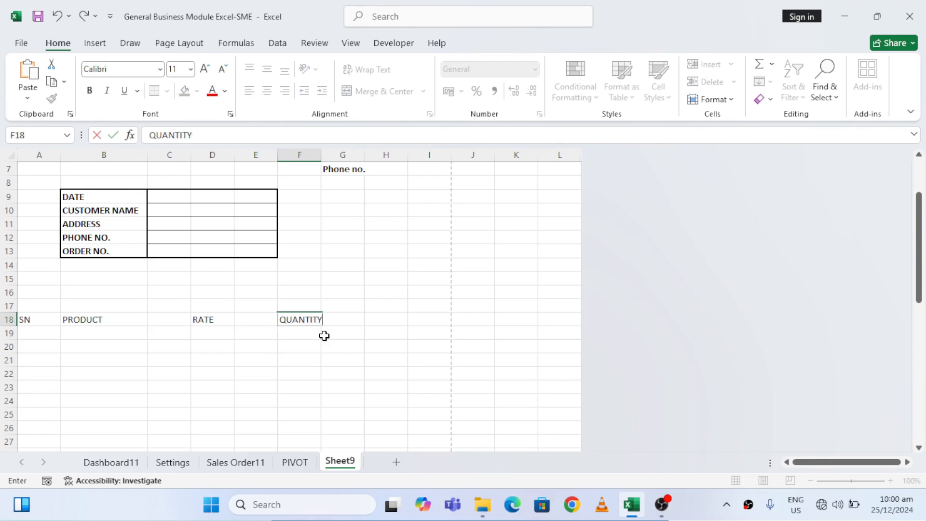
{"action": "key", "text": "Tab"}
{"action": "key", "text": "Tab"}
{"action": "type", "text": "A"}
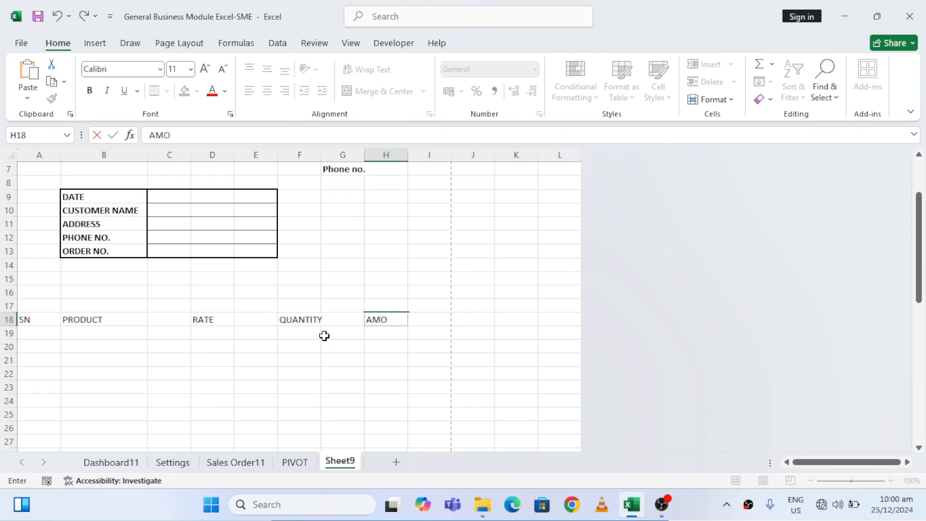
{"action": "key", "text": "ctrl+Return"}
Make the item table headings in A18:H18 bold
{"action": "key", "text": "shift+Left"}
{"action": "key", "text": "shift+Left"}
{"action": "key", "text": "shift+Left"}
{"action": "key", "text": "shift+Left"}
{"action": "key", "text": "shift+Left"}
{"action": "key", "text": "shift+Left"}
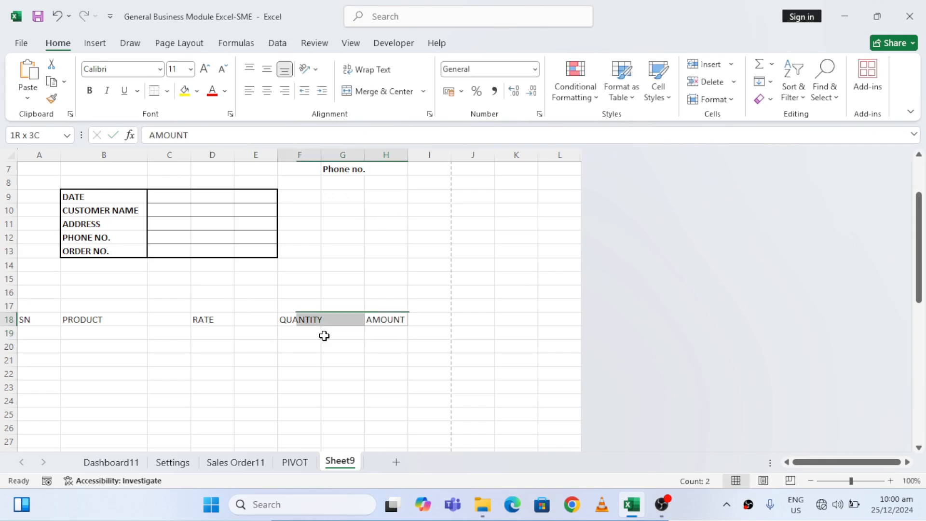
{"action": "key", "text": "shift+Left"}
{"action": "key", "text": "ctrl+b"}
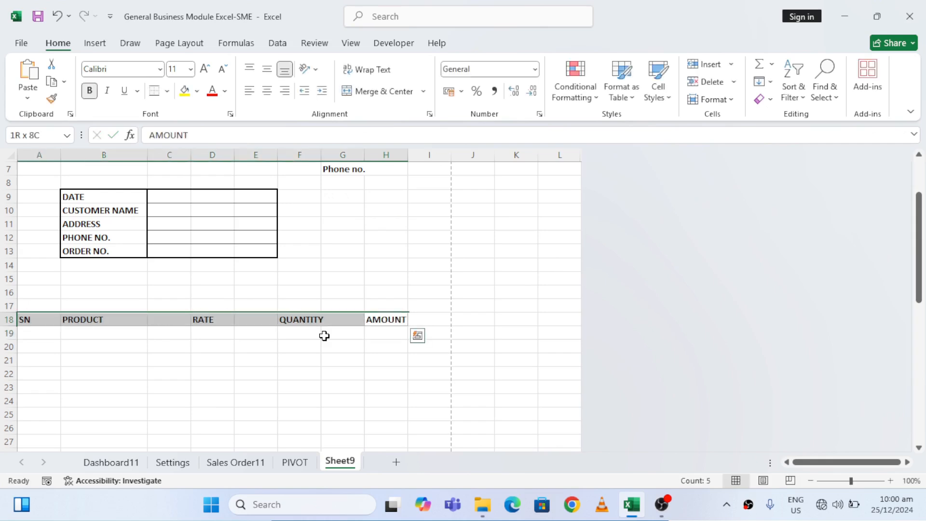
Examine the empty rows below the item headings down to the page break to see where the printable page ends
{"action": "key", "text": "Down"}
{"action": "key", "text": "Down"}
{"action": "key", "text": "Down"}
{"action": "key", "text": "Down"}
{"action": "key", "text": "Down"}
{"action": "key", "text": "Down"}
{"action": "key", "text": "Down"}
{"action": "key", "text": "Down"}
{"action": "key", "text": "Down"}
{"action": "key", "text": "Down"}
{"action": "key", "text": "Down"}
{"action": "key", "text": "Down"}
{"action": "key", "text": "Down"}
{"action": "key", "text": "Down"}
{"action": "key", "text": "Down"}
{"action": "key", "text": "Down"}
{"action": "key", "text": "Down"}
{"action": "key", "text": "Down"}
{"action": "key", "text": "Down"}
{"action": "key", "text": "Down"}
{"action": "key", "text": "Down"}
{"action": "key", "text": "Down"}
{"action": "key", "text": "Down"}
{"action": "key", "text": "Down"}
{"action": "key", "text": "Down"}
{"action": "key", "text": "Down"}
{"action": "key", "text": "Down"}
{"action": "key", "text": "Down"}
{"action": "key", "text": "Down"}
{"action": "key", "text": "Down"}
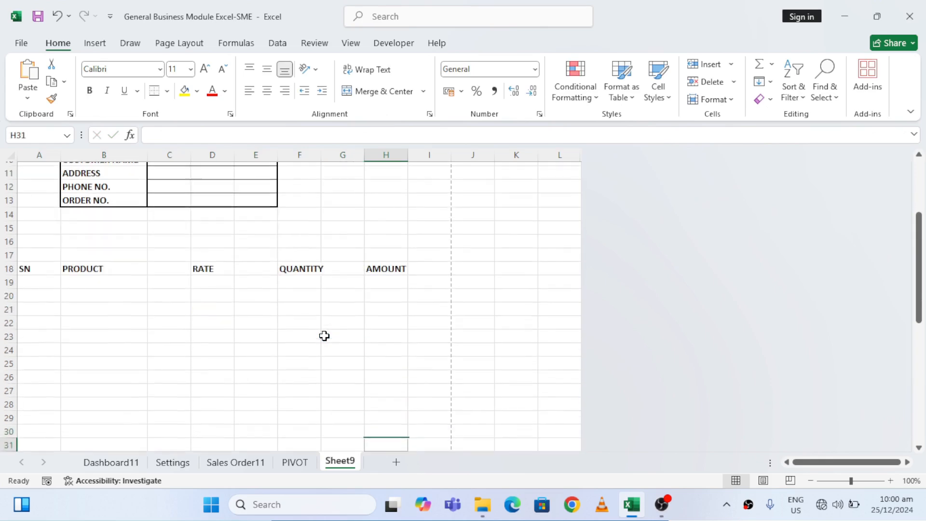
{"action": "key", "text": "Down"}
{"action": "key", "text": "Down"}
{"action": "key", "text": "Down"}
{"action": "key", "text": "Down"}
{"action": "key", "text": "Down"}
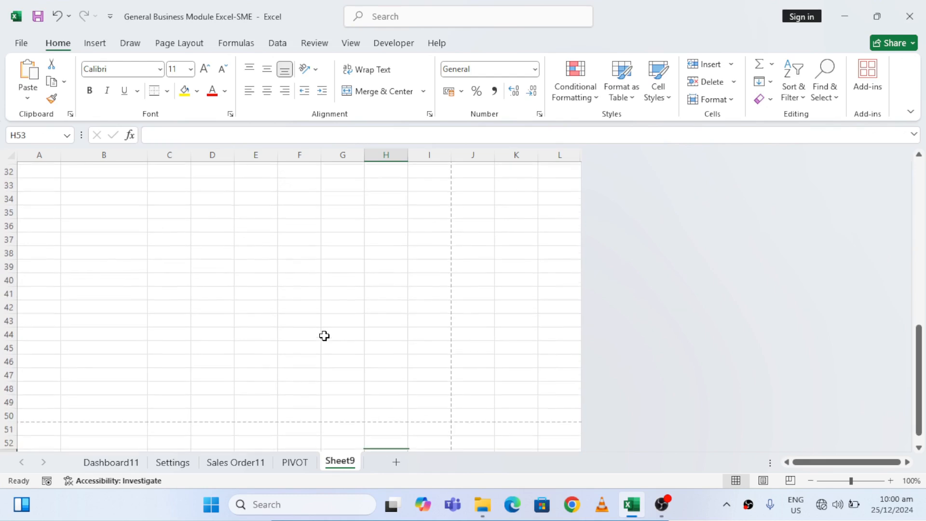
{"action": "key", "text": "Up"}
{"action": "key", "text": "Up"}
{"action": "key", "text": "Up"}
{"action": "key", "text": "Left"}
{"action": "key", "text": "Left"}
{"action": "key", "text": "Left"}
{"action": "key", "text": "Left"}
{"action": "key", "text": "Left"}
{"action": "key", "text": "Left"}
{"action": "key", "text": "Left"}
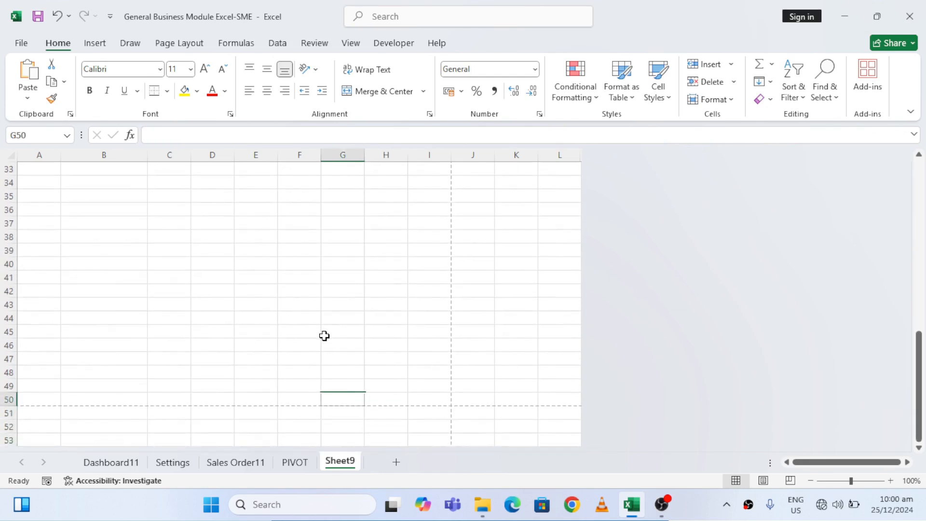
{"action": "key", "text": "Up"}
{"action": "key", "text": "Up"}
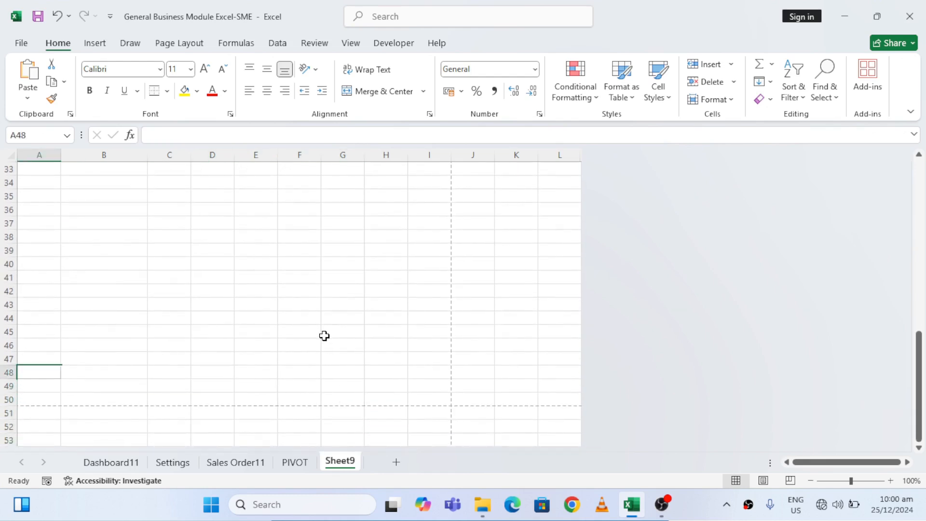
Merge and center the SALES INVOICE title across B2:H2
{"action": "key", "text": "ctrl+Home"}
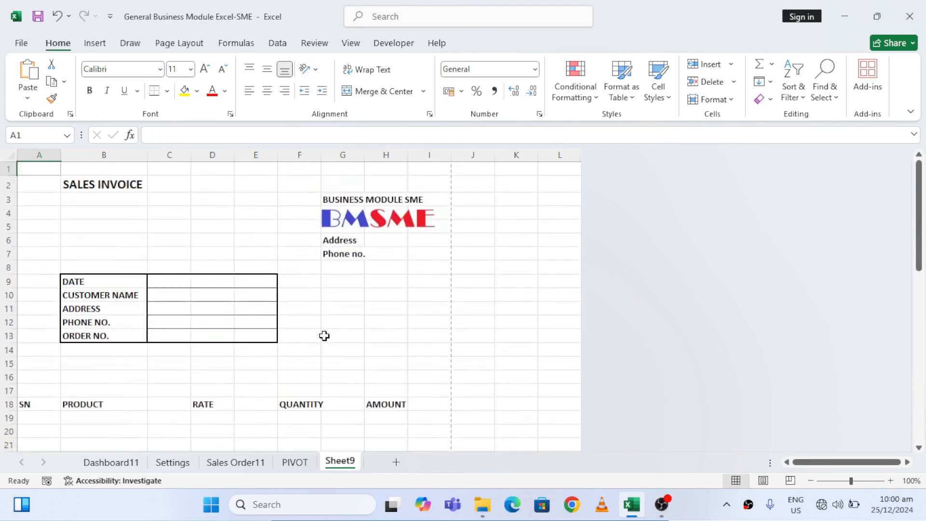
{"action": "key", "text": "Down"}
{"action": "key", "text": "Right"}
{"action": "key", "text": "shift+Right"}
{"action": "key", "text": "shift+Right"}
{"action": "key", "text": "shift+Right"}
{"action": "key", "text": "shift+Right"}
{"action": "key", "text": "shift+Right"}
{"action": "key", "text": "shift+Right"}
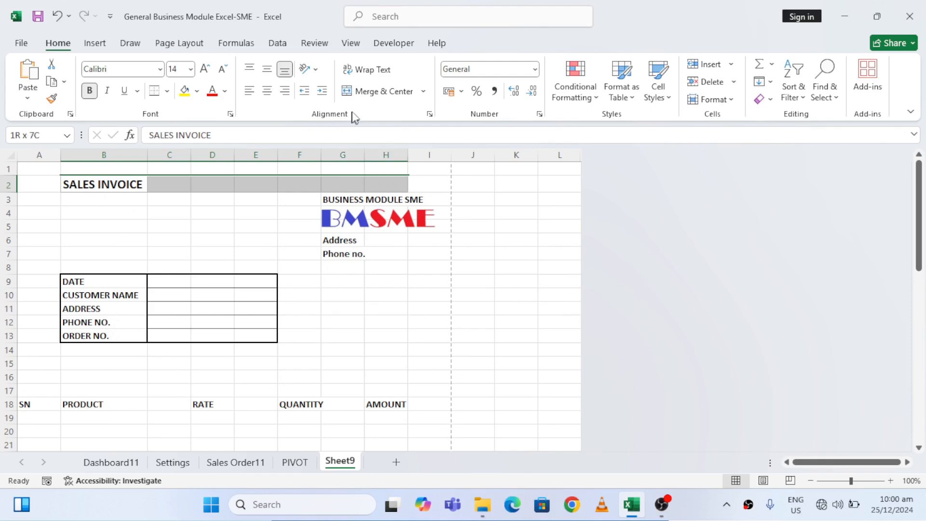
{"action": "left_click", "coordinate": [376, 92]}
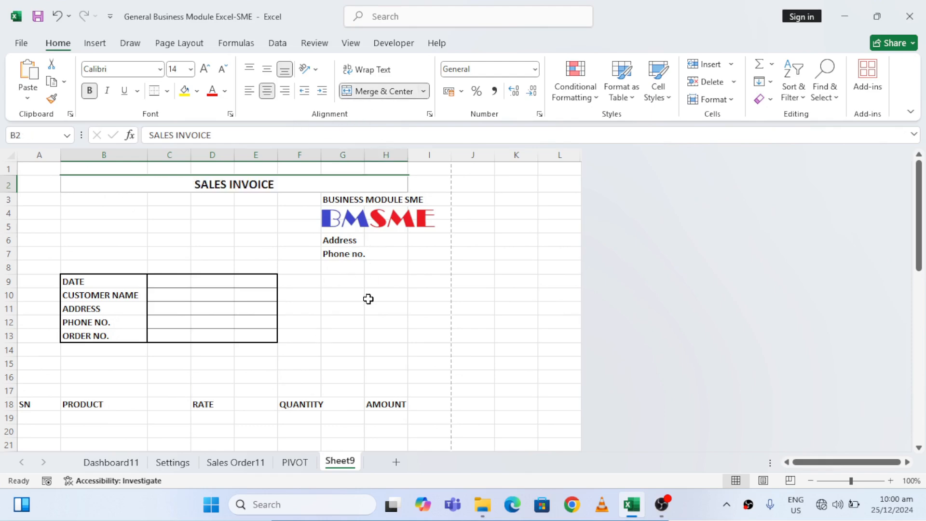
Apply a thick outside border around the whole printable page area A1:I50
{"action": "left_click", "coordinate": [234, 364]}
{"action": "key", "text": "Left"}
{"action": "key", "text": "Left"}
{"action": "key", "text": "Left"}
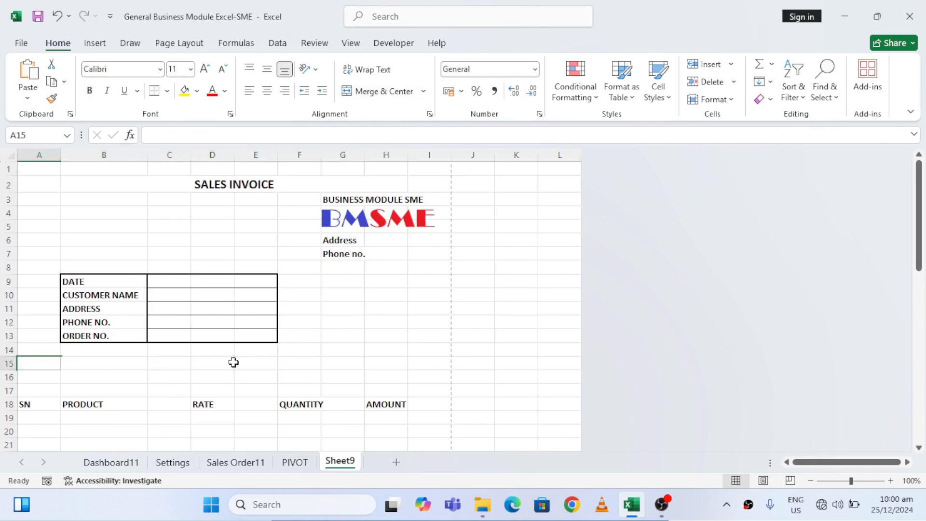
{"action": "key", "text": "Down"}
{"action": "key", "text": "Down"}
{"action": "key", "text": "Down"}
{"action": "key", "text": "Down"}
{"action": "key", "text": "Down"}
{"action": "key", "text": "Down"}
{"action": "key", "text": "Down"}
{"action": "key", "text": "Down"}
{"action": "key", "text": "Down"}
{"action": "key", "text": "Down"}
{"action": "key", "text": "Down"}
{"action": "key", "text": "Down"}
{"action": "key", "text": "Down"}
{"action": "key", "text": "Down"}
{"action": "key", "text": "Down"}
{"action": "key", "text": "Down"}
{"action": "key", "text": "Down"}
{"action": "key", "text": "Down"}
{"action": "key", "text": "Down"}
{"action": "key", "text": "Down"}
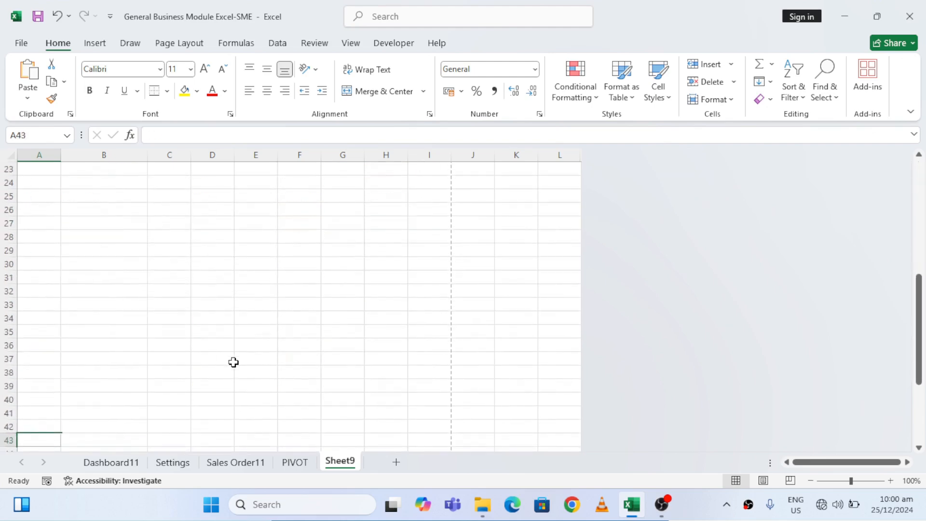
{"action": "key", "text": "Up"}
{"action": "key", "text": "Up"}
{"action": "key", "text": "Up"}
{"action": "key", "text": "Up"}
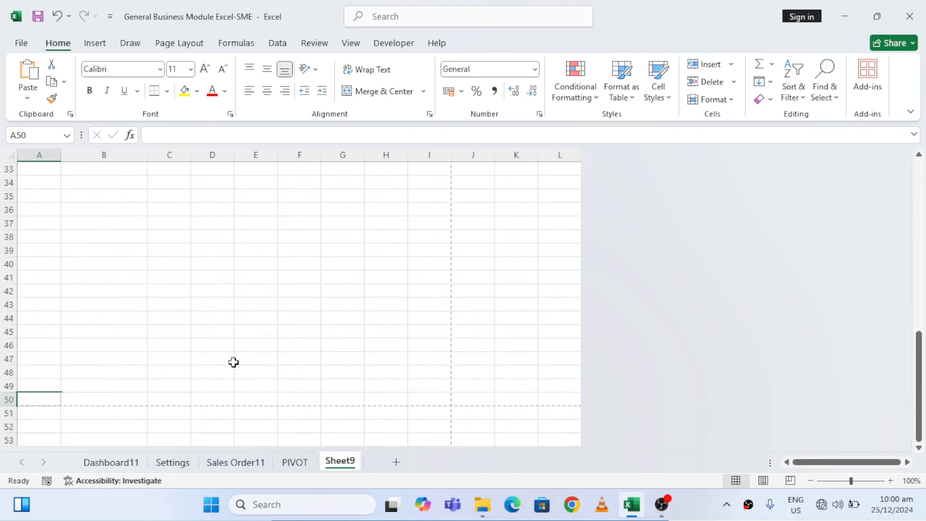
{"action": "key", "text": "Up"}
{"action": "key", "text": "Down"}
{"action": "key", "text": "Down"}
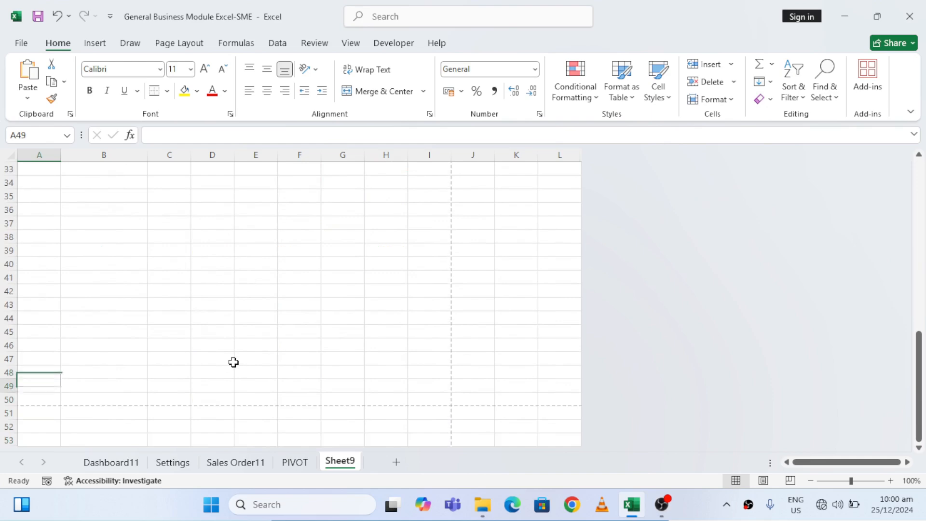
{"action": "key", "text": "shift+Right"}
{"action": "key", "text": "shift+Right"}
{"action": "key", "text": "shift+Right"}
{"action": "key", "text": "shift+Right"}
{"action": "key", "text": "shift+Right"}
{"action": "key", "text": "shift+Right"}
{"action": "key", "text": "shift+Right"}
{"action": "key", "text": "shift+Right"}
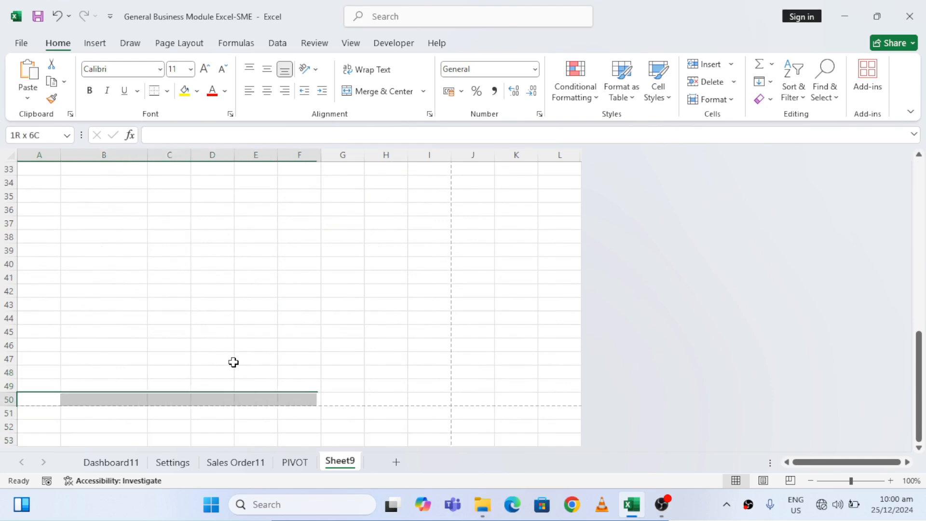
{"action": "key", "text": "ctrl+shift+Up"}
{"action": "key", "text": "ctrl+shift+Up"}
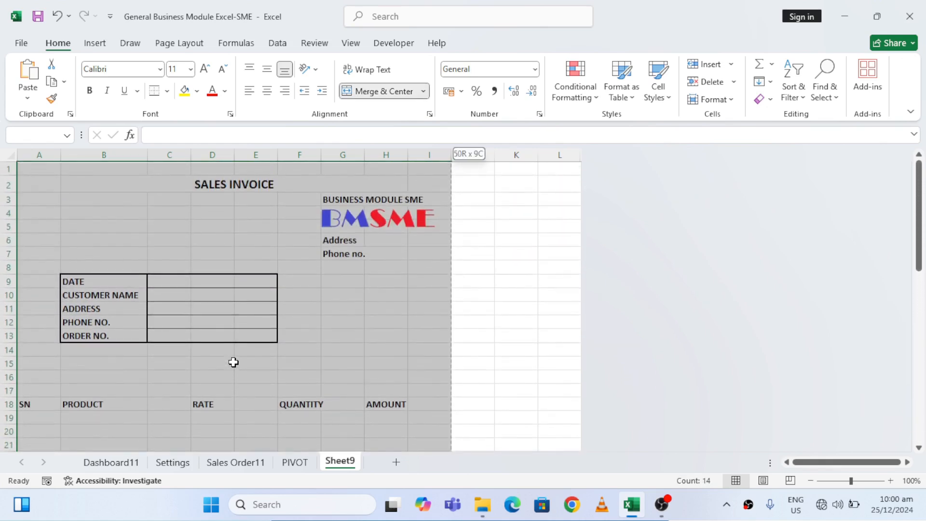
{"action": "left_click", "coordinate": [166, 92]}
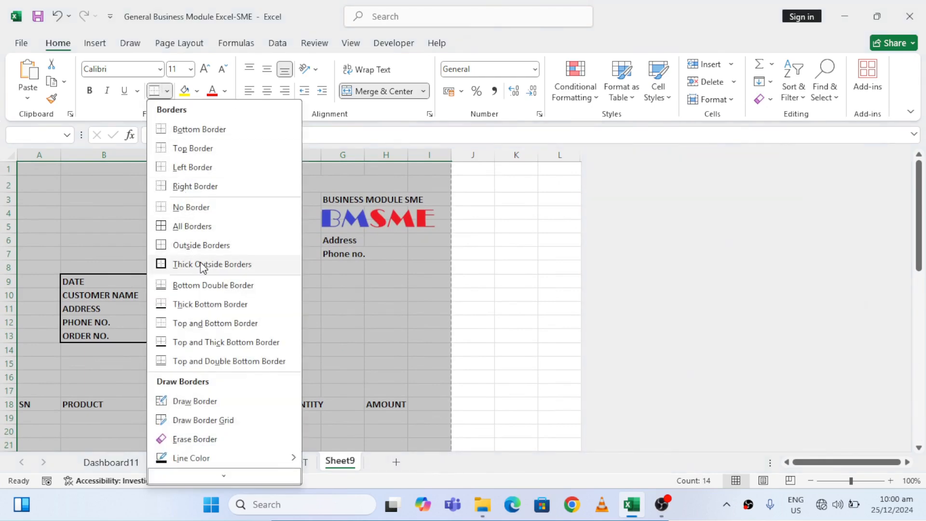
{"action": "left_click", "coordinate": [180, 263]}
Apply a thick outside border around the footer block A46:I50 at the end of the page
{"action": "left_click", "coordinate": [150, 242]}
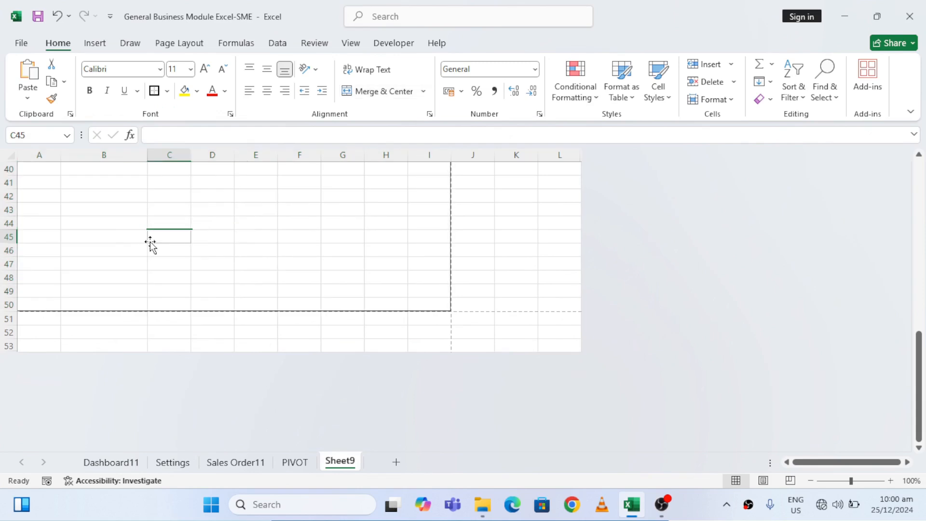
{"action": "key", "text": "Left"}
{"action": "key", "text": "Left"}
{"action": "key", "text": "Down"}
{"action": "key", "text": "shift+Right"}
{"action": "key", "text": "shift+Right"}
{"action": "key", "text": "shift+Right"}
{"action": "key", "text": "shift+Right"}
{"action": "key", "text": "shift+Right"}
{"action": "key", "text": "shift+Right"}
{"action": "key", "text": "shift+Right"}
{"action": "key", "text": "shift+Right"}
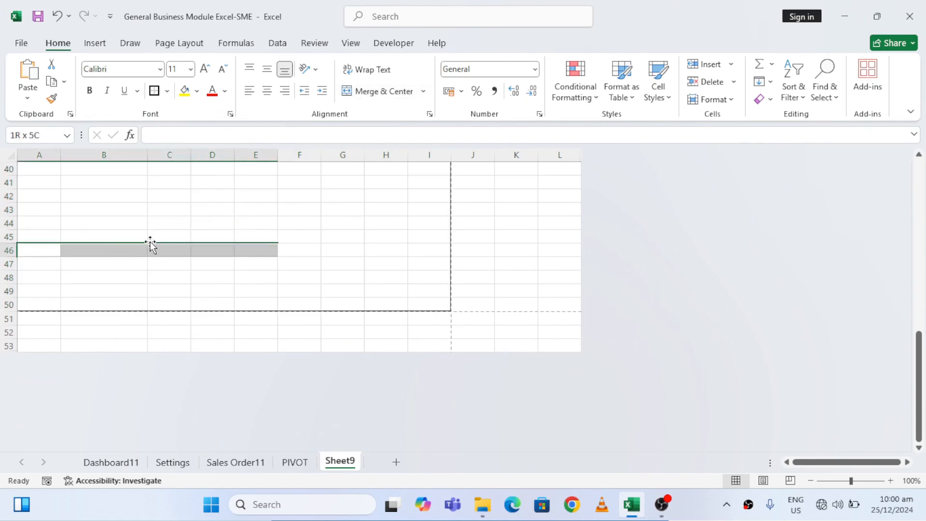
{"action": "key", "text": "shift+Down"}
{"action": "key", "text": "shift+Down"}
{"action": "key", "text": "shift+Down"}
{"action": "key", "text": "shift+Down"}
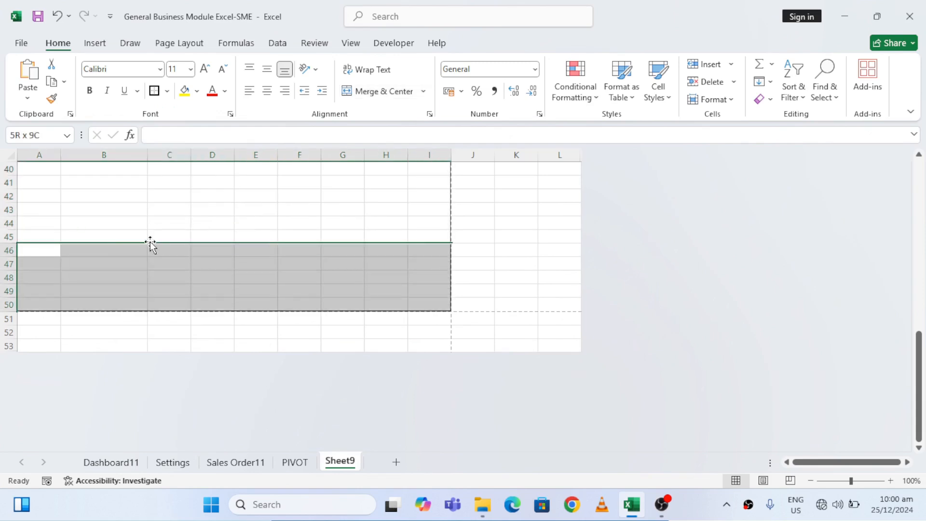
{"action": "left_click", "coordinate": [154, 91]}
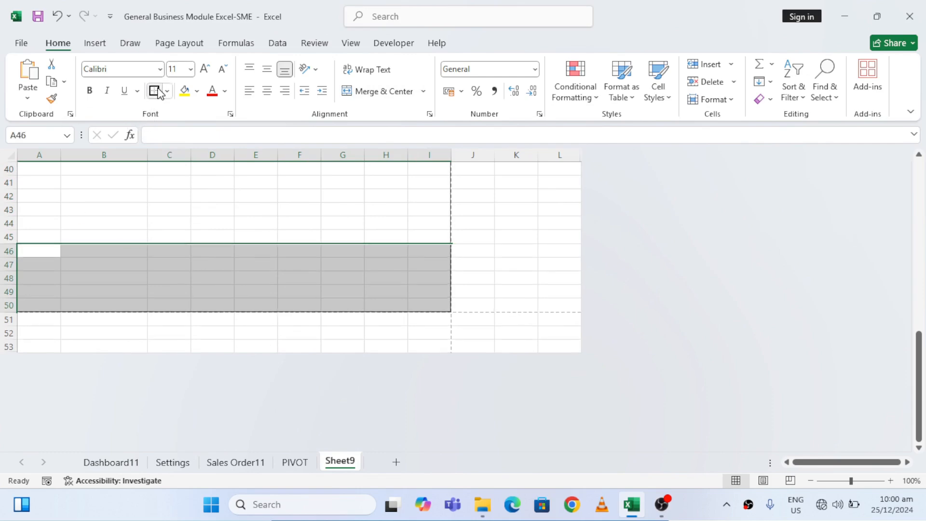
{"action": "key", "text": "Up"}
{"action": "key", "text": "Up"}
{"action": "key", "text": "Up"}
{"action": "key", "text": "Up"}
{"action": "key", "text": "Up"}
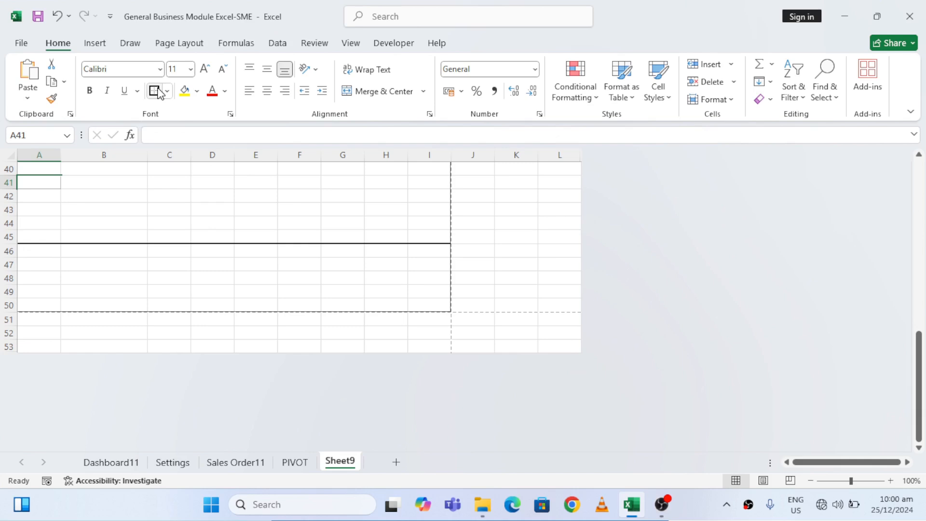
Apply a thick outside border around the block A41:I45 directly above the footer block
{"action": "key", "text": "shift+Right"}
{"action": "key", "text": "shift+Right"}
{"action": "key", "text": "shift+Right"}
{"action": "key", "text": "shift+Right"}
{"action": "key", "text": "shift+Right"}
{"action": "key", "text": "shift+Right"}
{"action": "key", "text": "shift+Right"}
{"action": "key", "text": "shift+Right"}
{"action": "key", "text": "shift+Down"}
{"action": "key", "text": "shift+Down"}
{"action": "key", "text": "shift+Down"}
{"action": "key", "text": "shift+Down"}
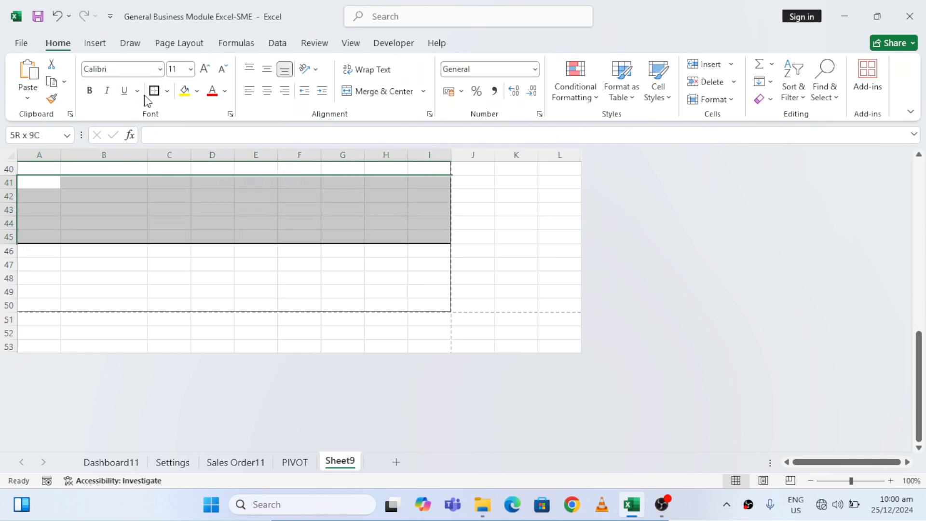
{"action": "left_click", "coordinate": [154, 91]}
Apply a thick outside border around the item heading row A18:I18
{"action": "key", "text": "Up"}
{"action": "key", "text": "Up"}
{"action": "key", "text": "Up"}
{"action": "key", "text": "Up"}
{"action": "key", "text": "Up"}
{"action": "key", "text": "Up"}
{"action": "key", "text": "Up"}
{"action": "key", "text": "Up"}
{"action": "key", "text": "Up"}
{"action": "key", "text": "Up"}
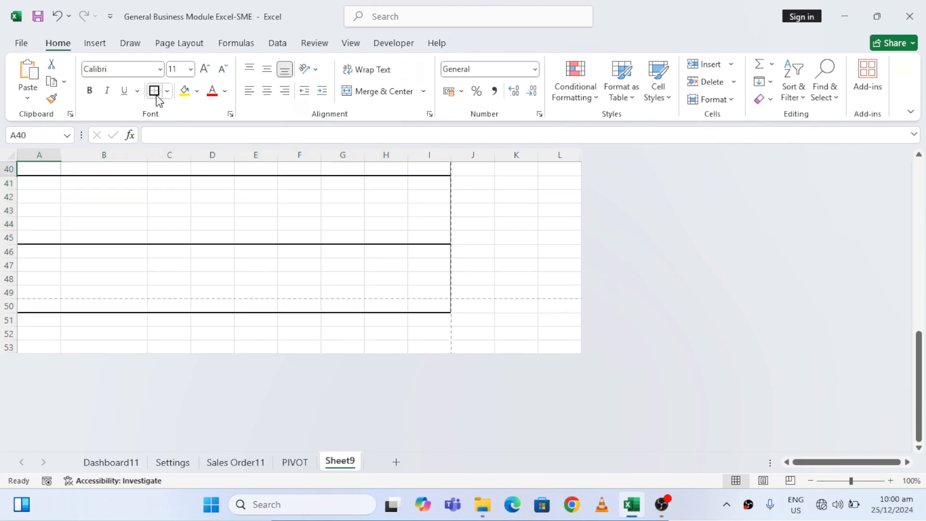
{"action": "key", "text": "Up"}
{"action": "key", "text": "Up"}
{"action": "key", "text": "Up"}
{"action": "key", "text": "Up"}
{"action": "key", "text": "Up"}
{"action": "key", "text": "Up"}
{"action": "key", "text": "Up"}
{"action": "key", "text": "Up"}
{"action": "key", "text": "Up"}
{"action": "key", "text": "Up"}
{"action": "key", "text": "Up"}
{"action": "key", "text": "Up"}
{"action": "key", "text": "Up"}
{"action": "key", "text": "Up"}
{"action": "key", "text": "Up"}
{"action": "key", "text": "Up"}
{"action": "key", "text": "Up"}
{"action": "key", "text": "Up"}
{"action": "key", "text": "Up"}
{"action": "key", "text": "Up"}
{"action": "key", "text": "Down"}
{"action": "key", "text": "Down"}
{"action": "key", "text": "Down"}
{"action": "key", "text": "Down"}
{"action": "key", "text": "Down"}
{"action": "key", "text": "Down"}
{"action": "key", "text": "Down"}
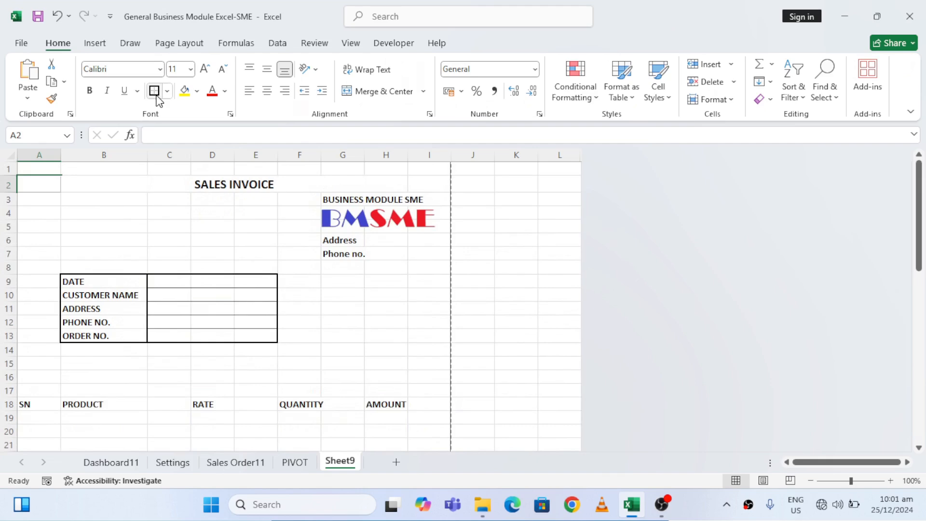
{"action": "key", "text": "Down"}
{"action": "key", "text": "Down"}
{"action": "key", "text": "Down"}
{"action": "key", "text": "Down"}
{"action": "key", "text": "Down"}
{"action": "key", "text": "Down"}
{"action": "key", "text": "Down"}
{"action": "key", "text": "Down"}
{"action": "key", "text": "Down"}
{"action": "key", "text": "Down"}
{"action": "key", "text": "Down"}
{"action": "key", "text": "Down"}
{"action": "key", "text": "Down"}
{"action": "key", "text": "Up"}
{"action": "key", "text": "Up"}
{"action": "key", "text": "Up"}
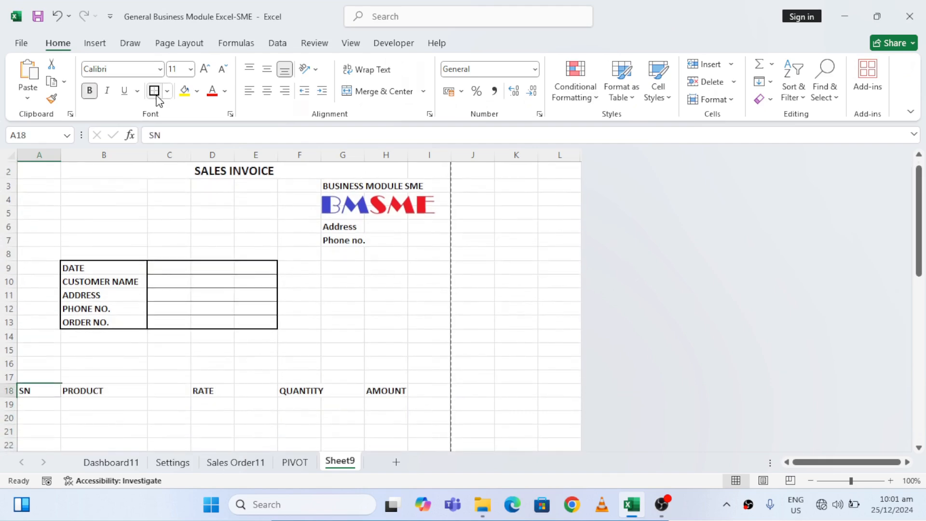
{"action": "key", "text": "shift+Right"}
{"action": "key", "text": "shift+Right"}
{"action": "key", "text": "shift+Right"}
{"action": "key", "text": "shift+Right"}
{"action": "key", "text": "shift+Right"}
{"action": "key", "text": "shift+Right"}
{"action": "key", "text": "shift+Right"}
{"action": "key", "text": "shift+Right"}
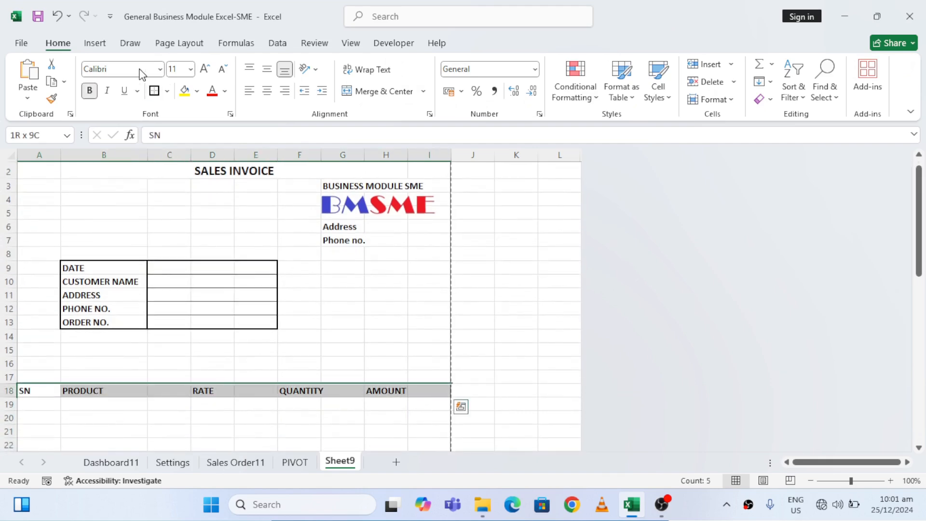
{"action": "left_click", "coordinate": [154, 91]}
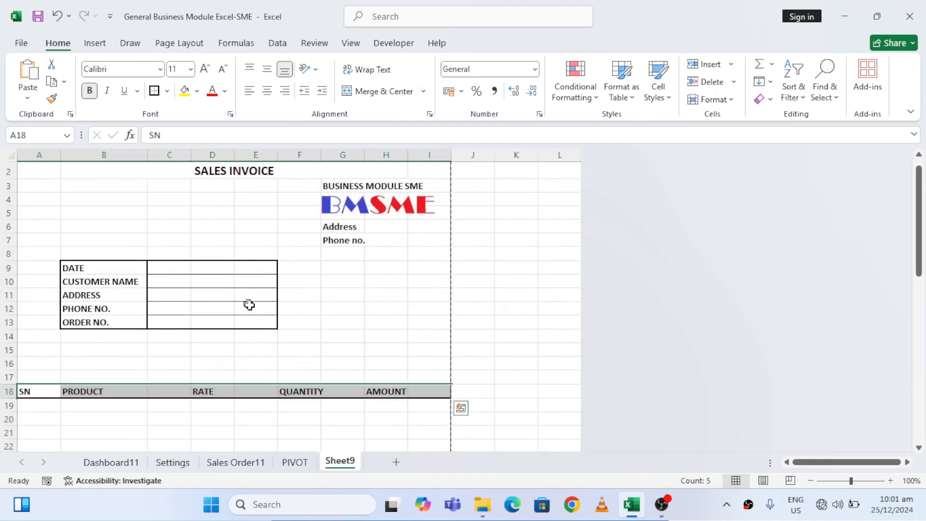
Look over the bordered sections from the item headings down the page and back up to the SALES INVOICE title
{"action": "left_click", "coordinate": [197, 356]}
{"action": "key", "text": "Down"}
{"action": "key", "text": "Down"}
{"action": "key", "text": "Down"}
{"action": "key", "text": "Down"}
{"action": "key", "text": "Down"}
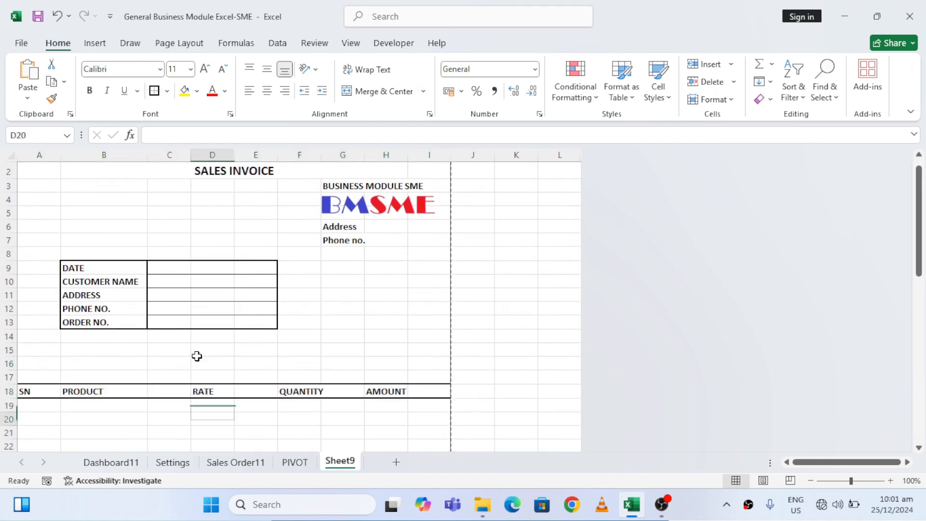
{"action": "key", "text": "Down"}
{"action": "key", "text": "Down"}
{"action": "key", "text": "Down"}
{"action": "key", "text": "Down"}
{"action": "key", "text": "Down"}
{"action": "key", "text": "Down"}
{"action": "key", "text": "Down"}
{"action": "key", "text": "Down"}
{"action": "key", "text": "Down"}
{"action": "key", "text": "Down"}
{"action": "key", "text": "Down"}
{"action": "key", "text": "Down"}
{"action": "key", "text": "Down"}
{"action": "key", "text": "Down"}
{"action": "key", "text": "Down"}
{"action": "key", "text": "Down"}
{"action": "key", "text": "Down"}
{"action": "key", "text": "Down"}
{"action": "key", "text": "Down"}
{"action": "key", "text": "Down"}
{"action": "key", "text": "Up"}
{"action": "key", "text": "Up"}
{"action": "key", "text": "Up"}
{"action": "key", "text": "Up"}
{"action": "key", "text": "Up"}
{"action": "key", "text": "Up"}
{"action": "key", "text": "Up"}
{"action": "key", "text": "Up"}
{"action": "key", "text": "Up"}
{"action": "key", "text": "Up"}
{"action": "key", "text": "Up"}
{"action": "key", "text": "Up"}
{"action": "key", "text": "Up"}
{"action": "key", "text": "Up"}
{"action": "key", "text": "Up"}
{"action": "key", "text": "Up"}
{"action": "key", "text": "Up"}
{"action": "key", "text": "Up"}
{"action": "key", "text": "Up"}
{"action": "key", "text": "Up"}
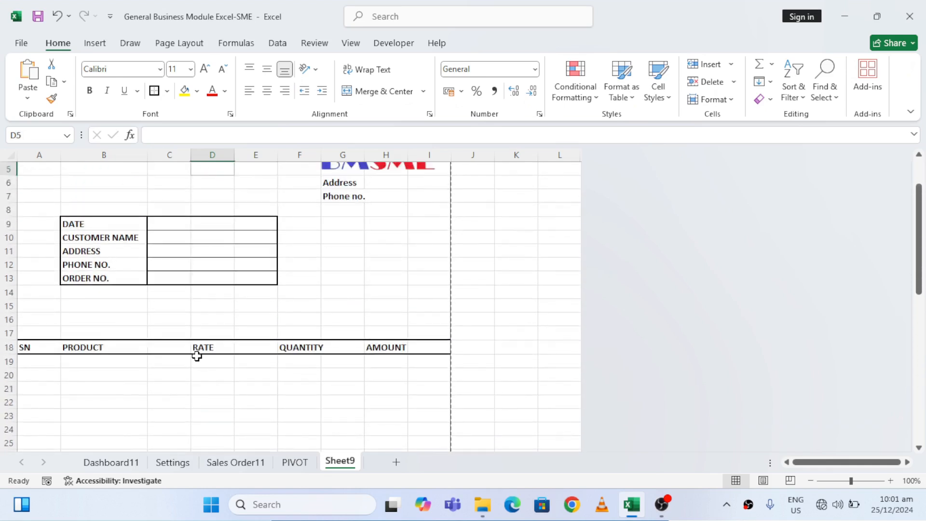
{"action": "key", "text": "Up"}
{"action": "key", "text": "Up"}
{"action": "key", "text": "Up"}
{"action": "key", "text": "Up"}
{"action": "key", "text": "Down"}
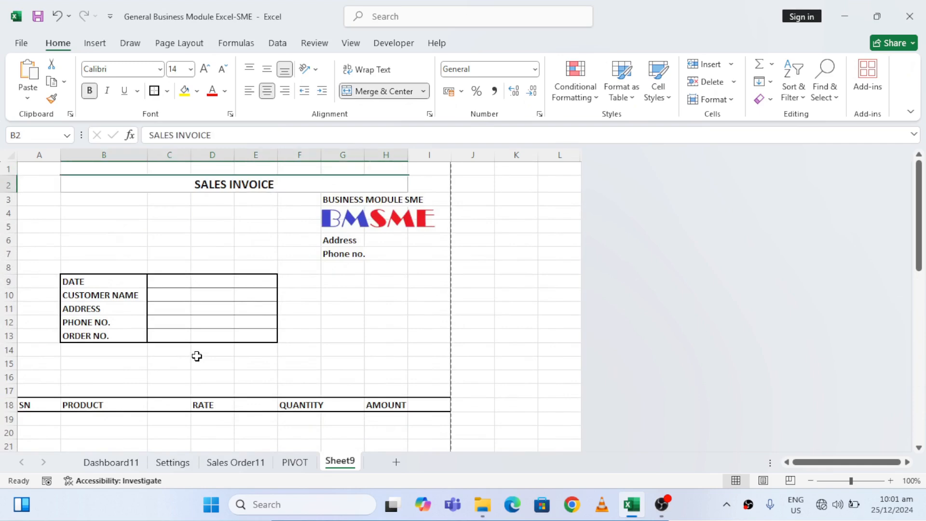
Check the invoice layout and its page borders in the print preview, then return to the sheet
{"action": "key", "text": "ctrl+p"}
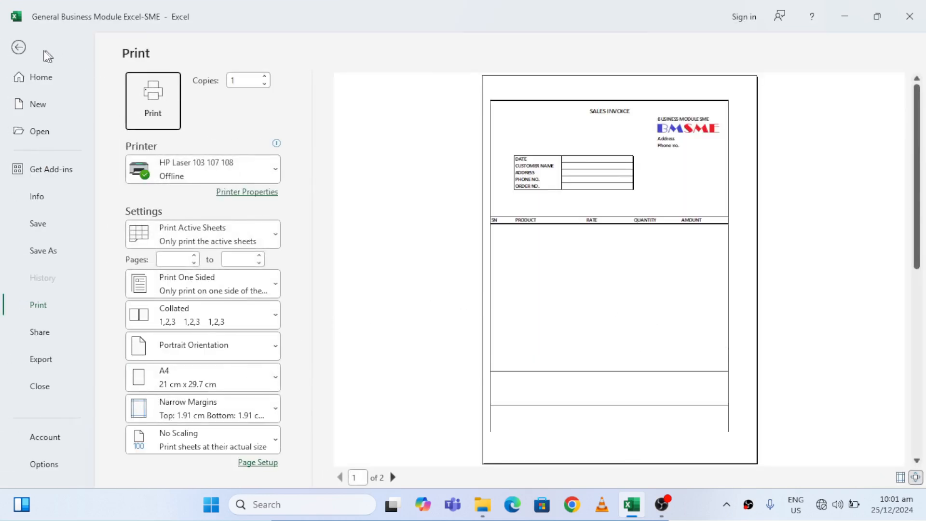
{"action": "left_click", "coordinate": [19, 47]}
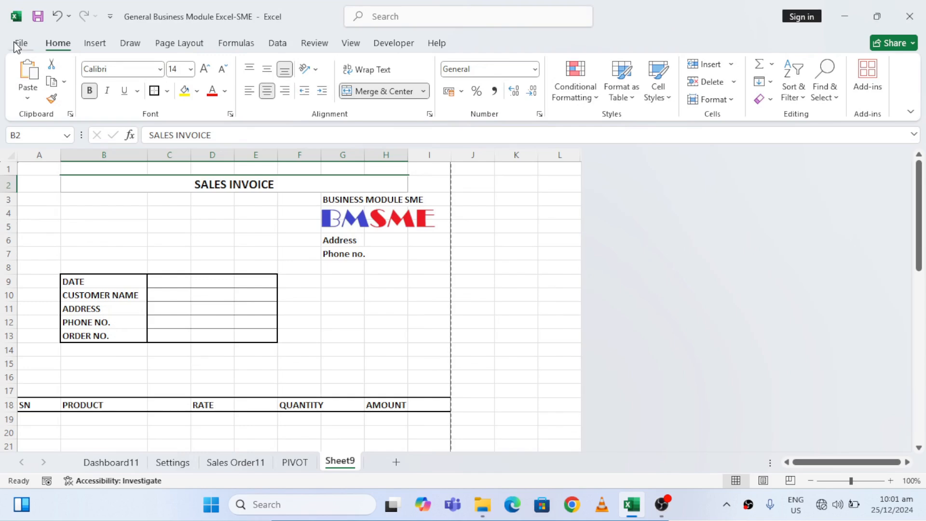
{"action": "left_click", "coordinate": [315, 231]}
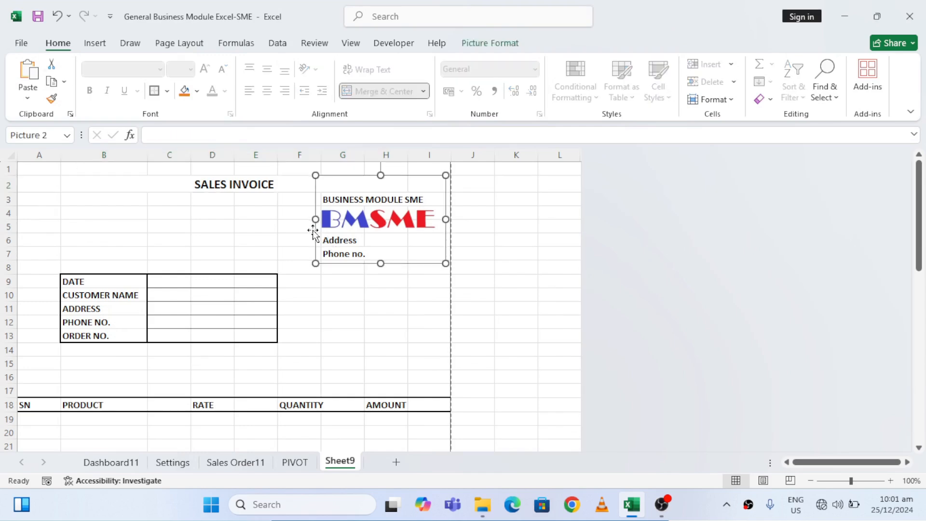
Apply a thick outside border around A46:I49 so the footer block closes at the page break
{"action": "left_click", "coordinate": [108, 214]}
{"action": "key", "text": "Left"}
{"action": "key", "text": "ctrl+Down"}
{"action": "key", "text": "Down"}
{"action": "key", "text": "Down"}
{"action": "key", "text": "Down"}
{"action": "key", "text": "Down"}
{"action": "key", "text": "Down"}
{"action": "key", "text": "Down"}
{"action": "key", "text": "Down"}
{"action": "key", "text": "Down"}
{"action": "key", "text": "Down"}
{"action": "key", "text": "Down"}
{"action": "key", "text": "Down"}
{"action": "key", "text": "Down"}
{"action": "key", "text": "Down"}
{"action": "key", "text": "Down"}
{"action": "key", "text": "Down"}
{"action": "key", "text": "Down"}
{"action": "key", "text": "Down"}
{"action": "key", "text": "Down"}
{"action": "key", "text": "Down"}
{"action": "key", "text": "Down"}
{"action": "key", "text": "Up"}
{"action": "key", "text": "Up"}
{"action": "key", "text": "Up"}
{"action": "key", "text": "Up"}
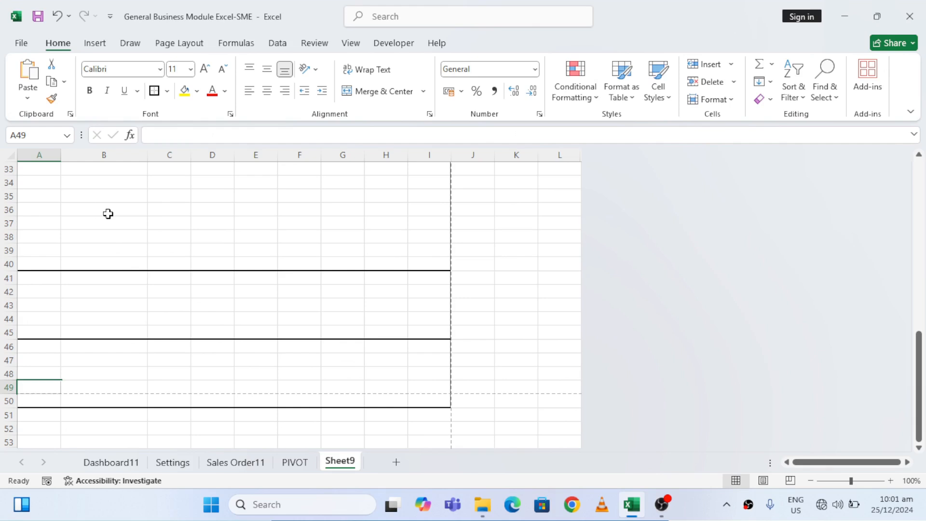
{"action": "key", "text": "shift+Right"}
{"action": "key", "text": "shift+Right"}
{"action": "key", "text": "shift+Right"}
{"action": "key", "text": "Up"}
{"action": "key", "text": "Up"}
{"action": "key", "text": "Up"}
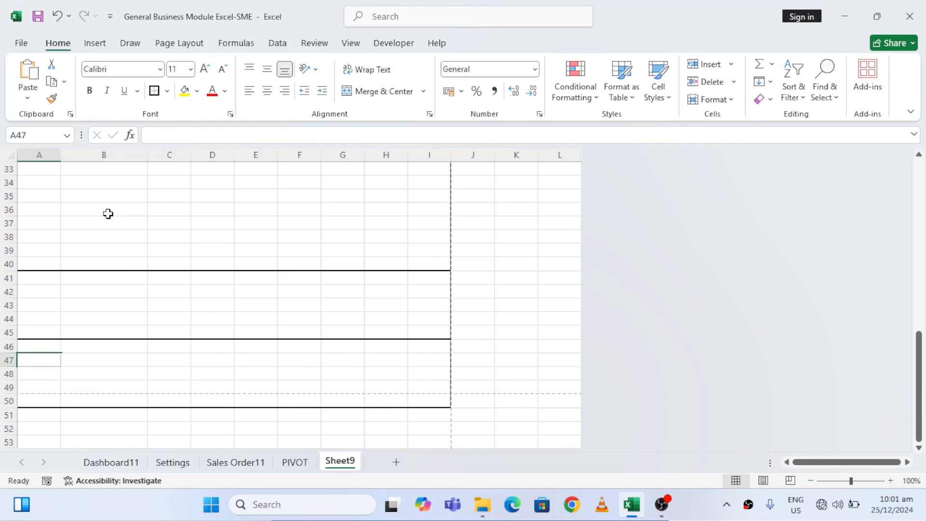
{"action": "key", "text": "shift+Right"}
{"action": "key", "text": "shift+Right"}
{"action": "key", "text": "shift+Right"}
{"action": "key", "text": "shift+Right"}
{"action": "key", "text": "shift+Right"}
{"action": "key", "text": "shift+Right"}
{"action": "key", "text": "shift+Right"}
{"action": "key", "text": "shift+Right"}
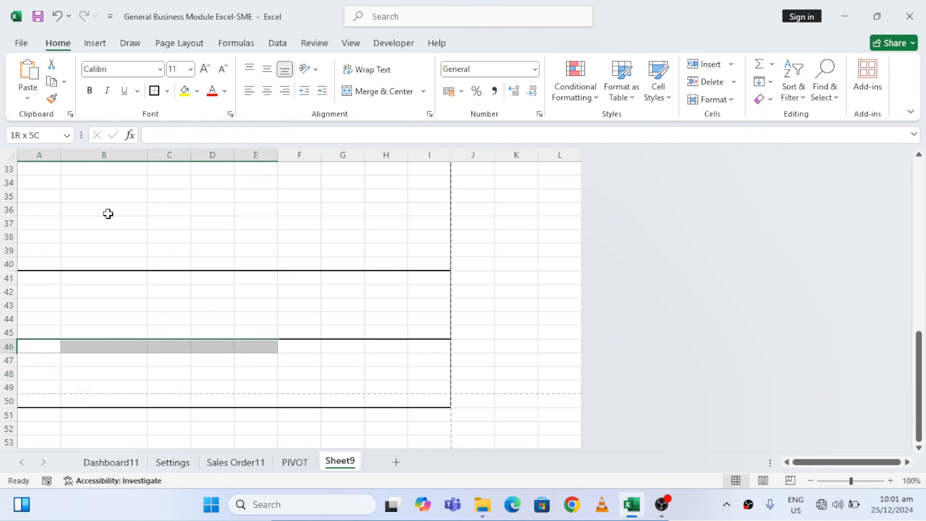
{"action": "key", "text": "shift+Down"}
{"action": "key", "text": "shift+Down"}
{"action": "key", "text": "shift+Down"}
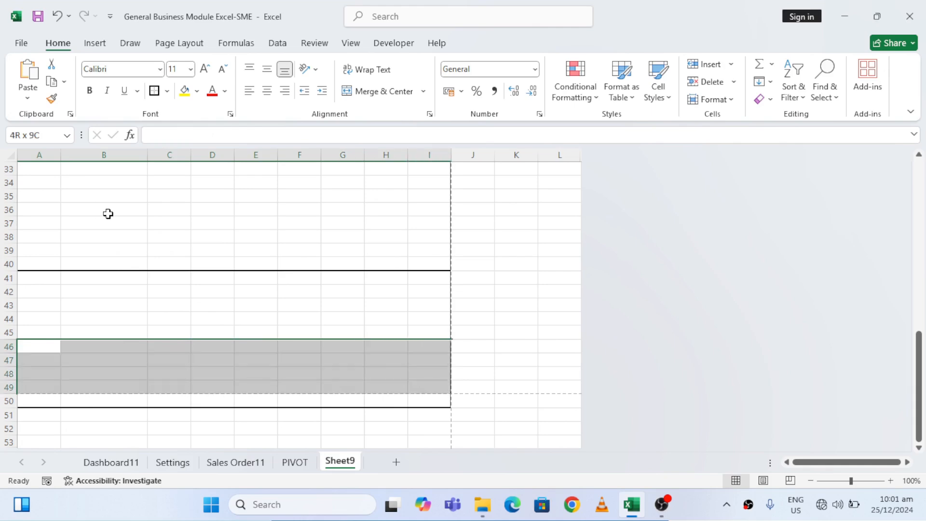
{"action": "left_click", "coordinate": [154, 91]}
Examine the empty item rows under the SN and PRODUCT headings
{"action": "left_click", "coordinate": [234, 200]}
{"action": "key", "text": "ctrl+Up"}
{"action": "key", "text": "ctrl+Up"}
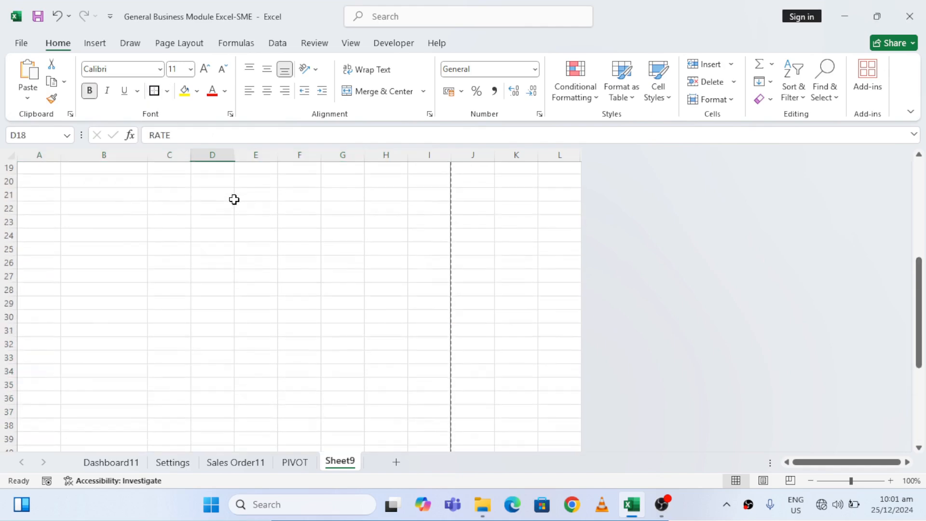
{"action": "key", "text": "Down"}
{"action": "key", "text": "Down"}
{"action": "key", "text": "Down"}
{"action": "key", "text": "Down"}
{"action": "key", "text": "Down"}
{"action": "key", "text": "Down"}
{"action": "key", "text": "Down"}
{"action": "key", "text": "Down"}
{"action": "key", "text": "Down"}
{"action": "key", "text": "Down"}
{"action": "key", "text": "Down"}
{"action": "key", "text": "Down"}
{"action": "key", "text": "Down"}
{"action": "key", "text": "Down"}
{"action": "key", "text": "Down"}
{"action": "key", "text": "Down"}
{"action": "key", "text": "Down"}
{"action": "key", "text": "Down"}
{"action": "key", "text": "Down"}
{"action": "key", "text": "Down"}
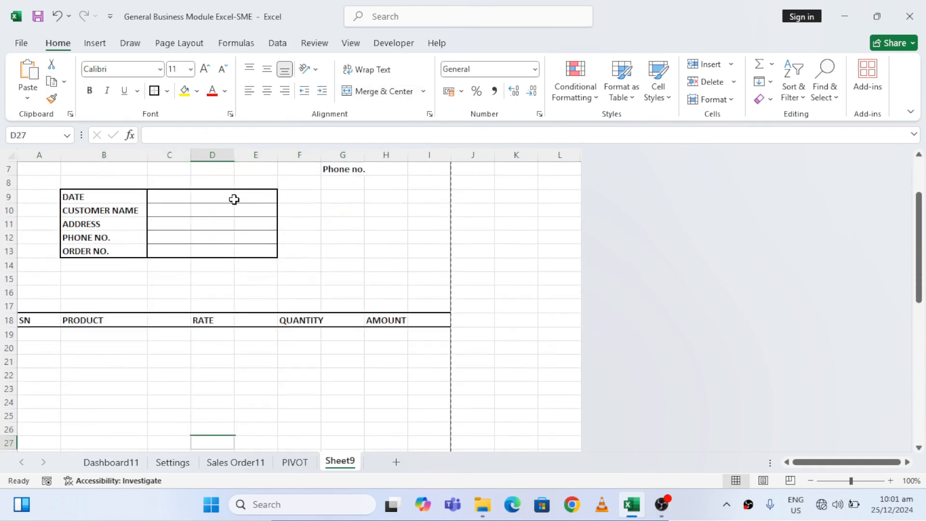
{"action": "key", "text": "Down"}
{"action": "key", "text": "Down"}
{"action": "key", "text": "Down"}
{"action": "key", "text": "Down"}
{"action": "key", "text": "Down"}
{"action": "key", "text": "Down"}
{"action": "key", "text": "Down"}
{"action": "key", "text": "Down"}
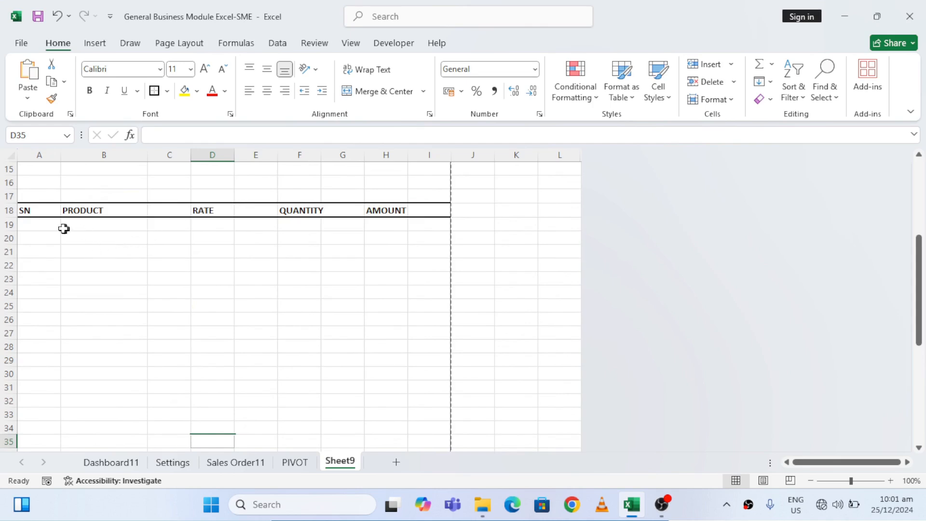
{"action": "left_click", "coordinate": [37, 224]}
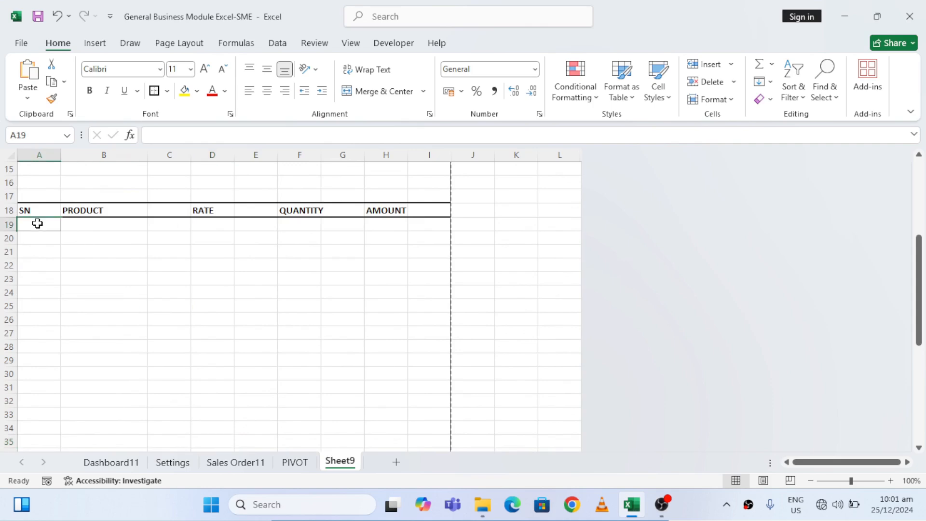
{"action": "left_click", "coordinate": [112, 224]}
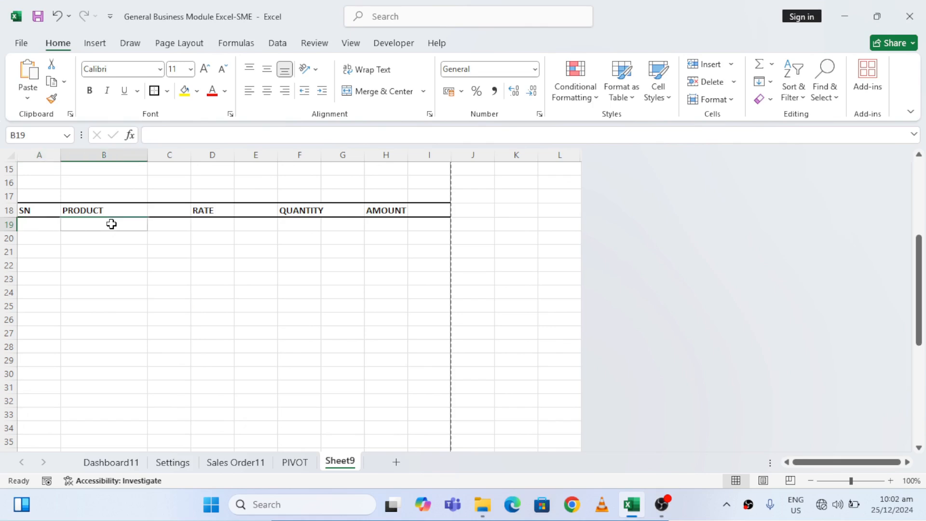
{"action": "key", "text": "Left"}
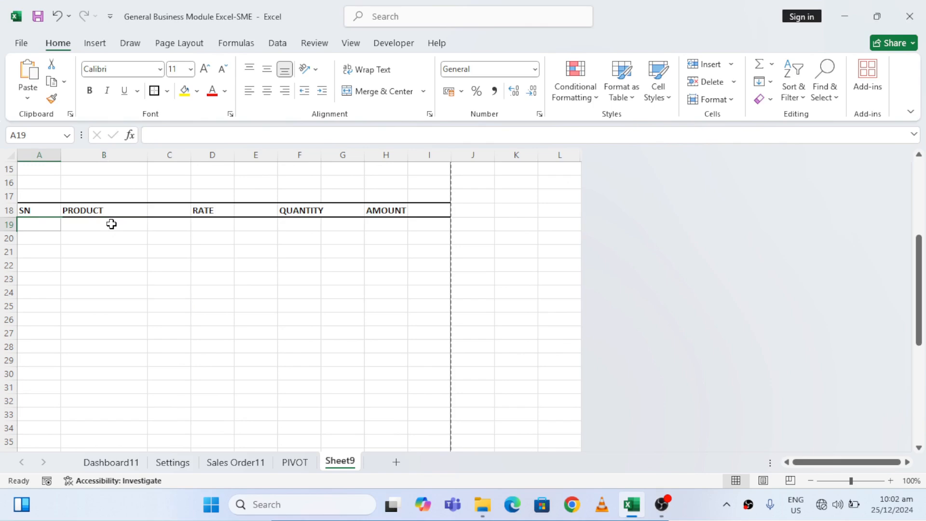
Enter the serial number formula =IF(B19<>"",ROW()-18,"") in A19 under the SN heading
{"action": "left_click", "coordinate": [112, 224]}
{"action": "key", "text": "Left"}
{"action": "key", "text": "Down"}
{"action": "key", "text": "Up"}
{"action": "type", "text": "="}
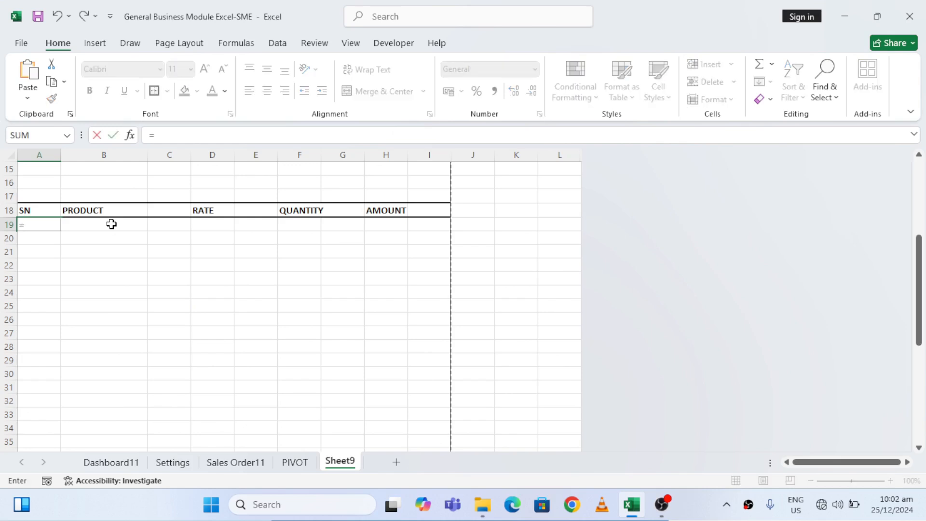
{"action": "type", "text": "if"}
{"action": "double_click", "coordinate": [58, 238]}
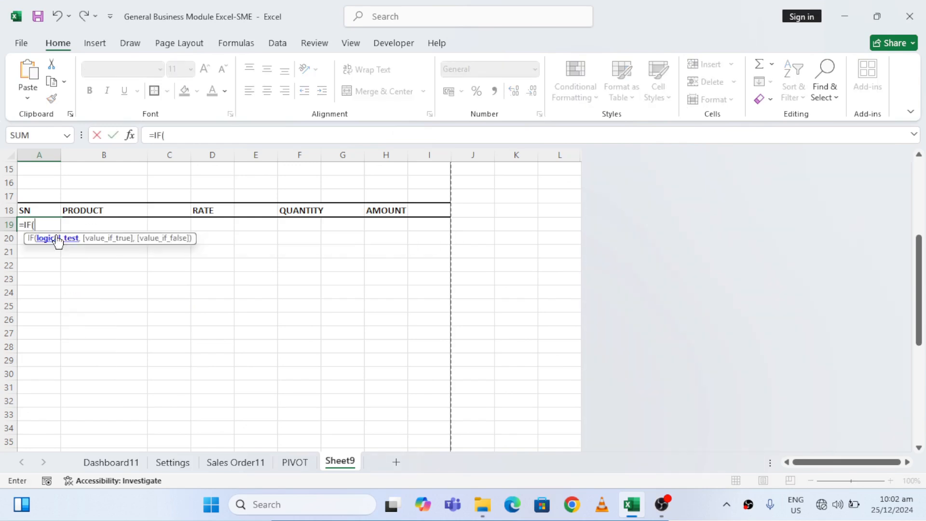
{"action": "left_click", "coordinate": [99, 223]}
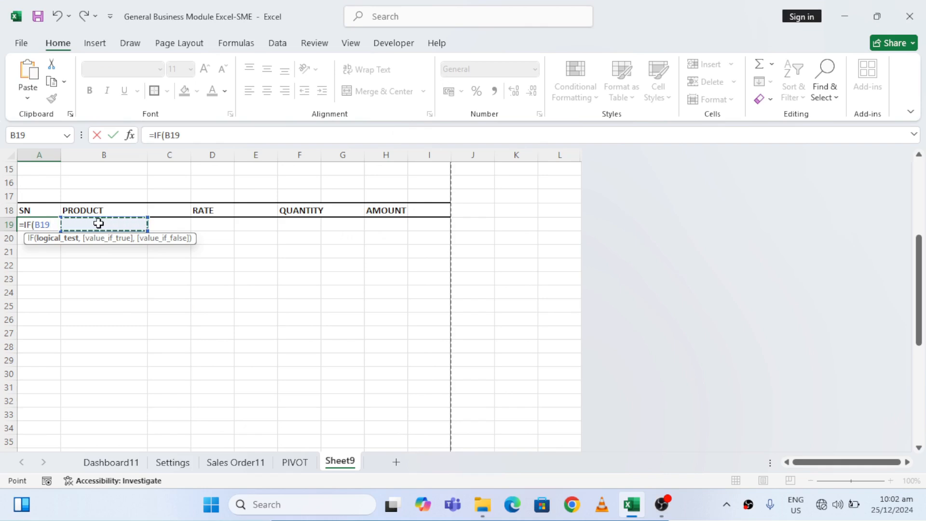
{"action": "type", "text": "<>\"\""}
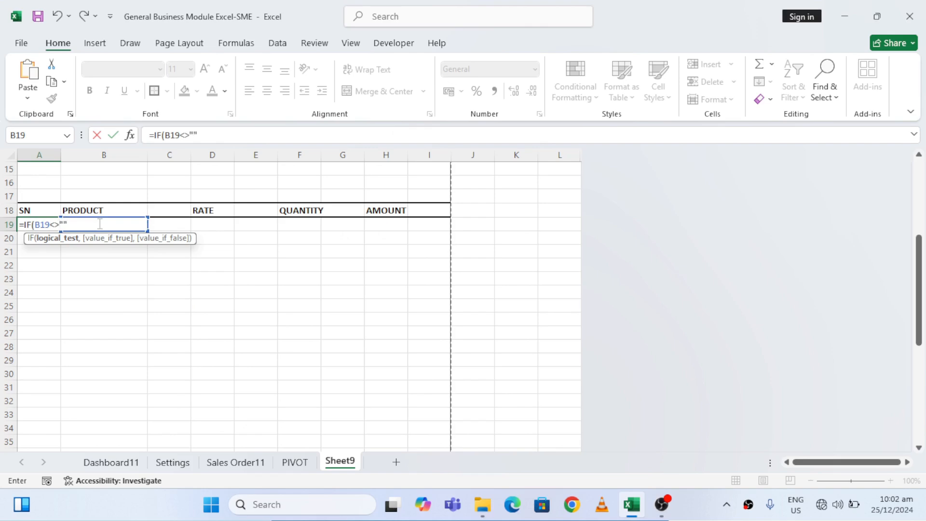
{"action": "type", "text": ",ROW"}
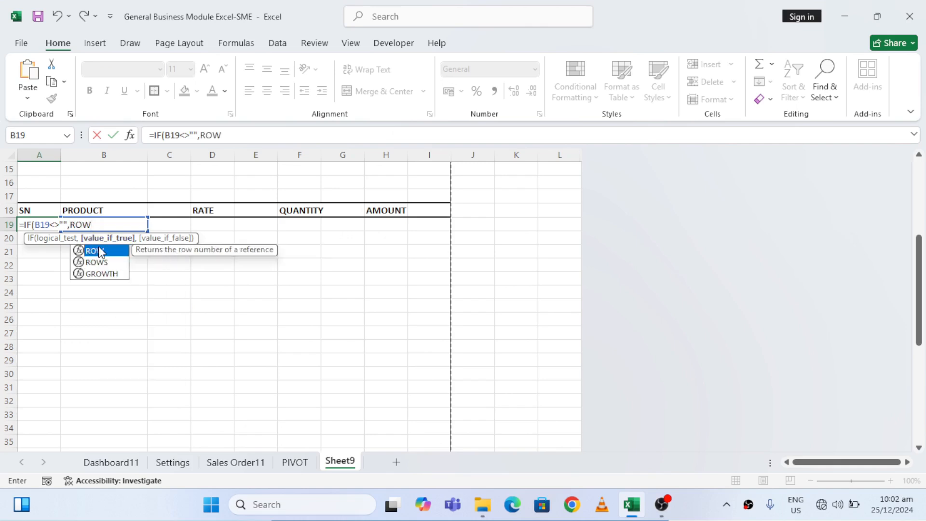
{"action": "double_click", "coordinate": [94, 250]}
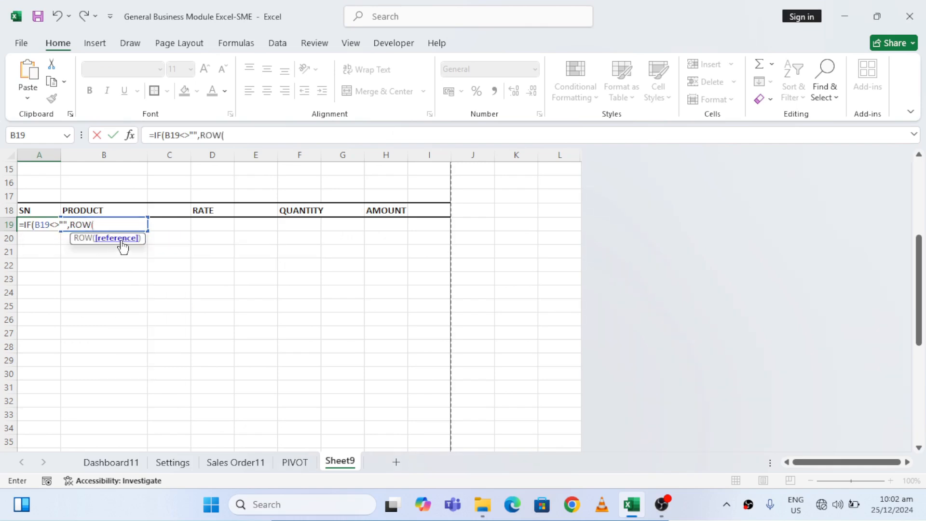
{"action": "type", "text": ")"}
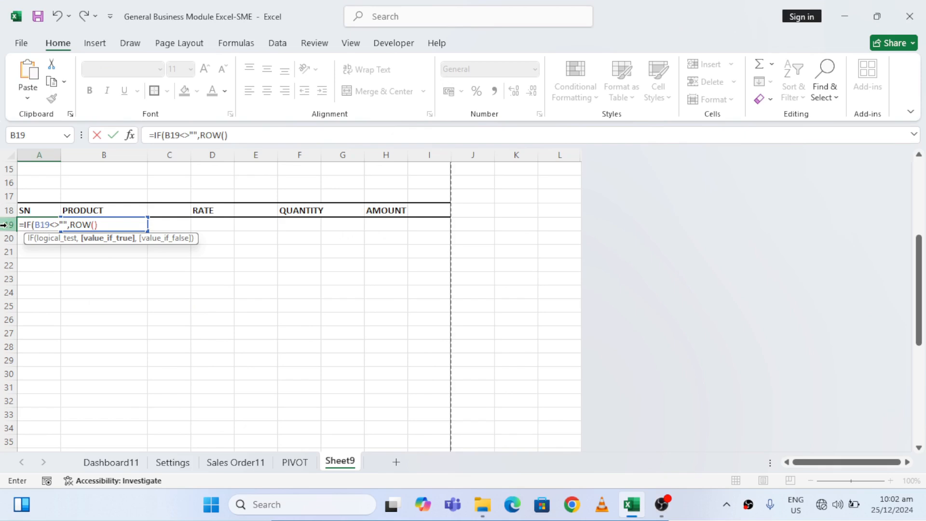
{"action": "type", "text": "-18,"}
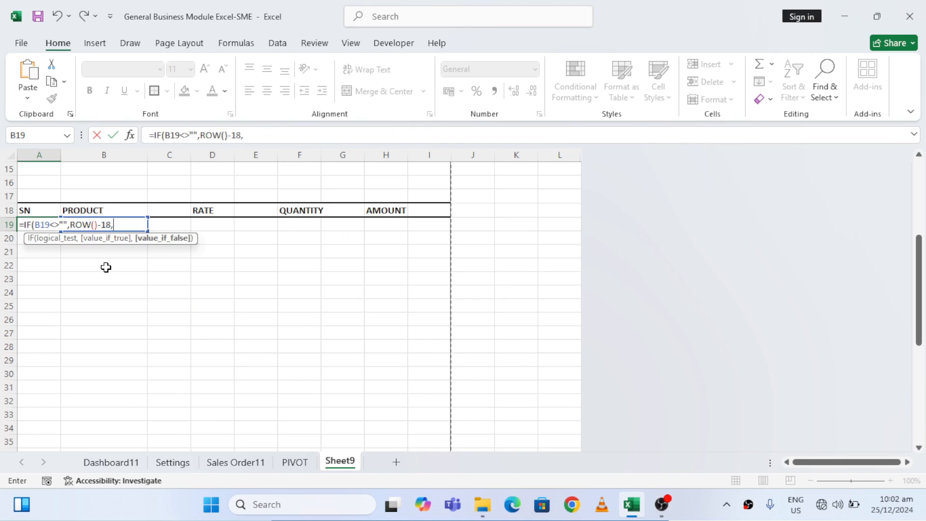
{"action": "type", "text": "\"\")"}
{"action": "key", "text": "Return"}
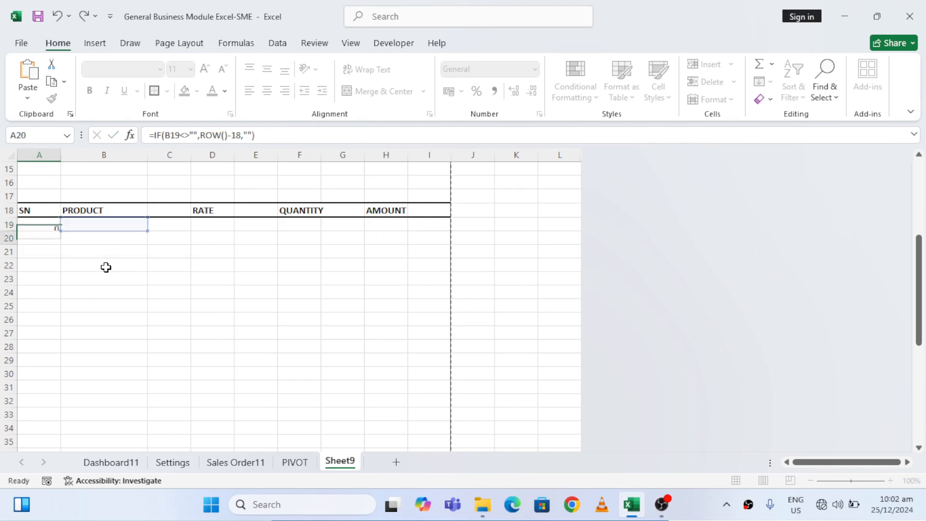
Enter the sample product MJK in B19 to test the serial number formula
{"action": "key", "text": "Up"}
{"action": "key", "text": "Right"}
{"action": "type", "text": "MJK"}
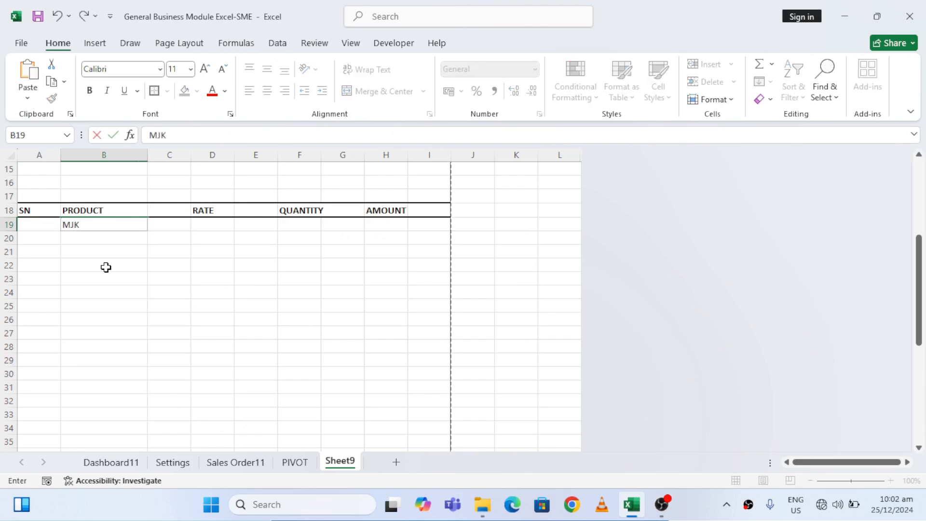
{"action": "key", "text": "Return"}
Fill the serial number formula from A19 down to A40
{"action": "key", "text": "Up"}
{"action": "key", "text": "Left"}
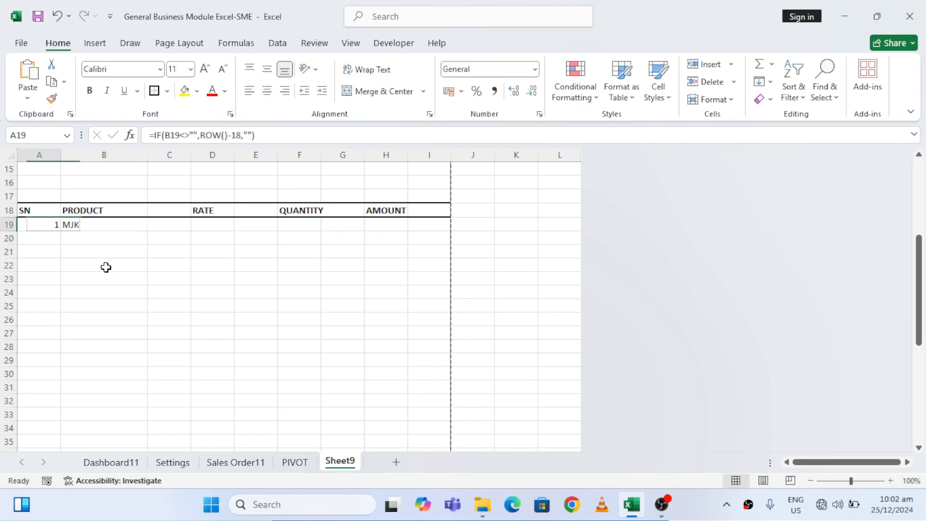
{"action": "left_click_drag", "start_coordinate": [60, 231], "coordinate": [66, 337]}
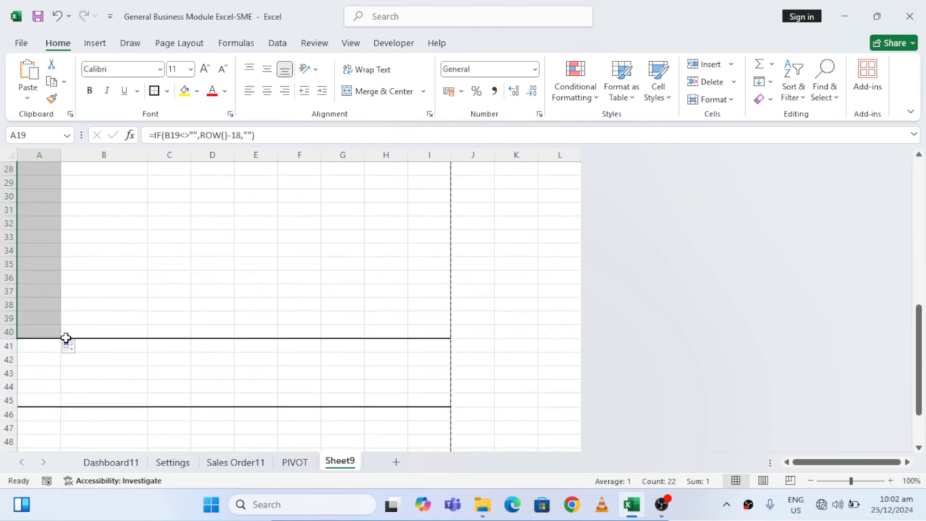
Enter the sample products MH, RFD and LOI in B20:B22 to test the filled serial number formula
{"action": "left_click", "coordinate": [88, 309]}
{"action": "key", "text": "Up"}
{"action": "key", "text": "Up"}
{"action": "key", "text": "Up"}
{"action": "key", "text": "Up"}
{"action": "key", "text": "Up"}
{"action": "key", "text": "Up"}
{"action": "key", "text": "Up"}
{"action": "key", "text": "Up"}
{"action": "key", "text": "Up"}
{"action": "key", "text": "Up"}
{"action": "key", "text": "Up"}
{"action": "key", "text": "Up"}
{"action": "key", "text": "Up"}
{"action": "key", "text": "Up"}
{"action": "key", "text": "Up"}
{"action": "key", "text": "Up"}
{"action": "key", "text": "Up"}
{"action": "key", "text": "Up"}
{"action": "key", "text": "Up"}
{"action": "key", "text": "Up"}
{"action": "key", "text": "Down"}
{"action": "key", "text": "Down"}
{"action": "key", "text": "Down"}
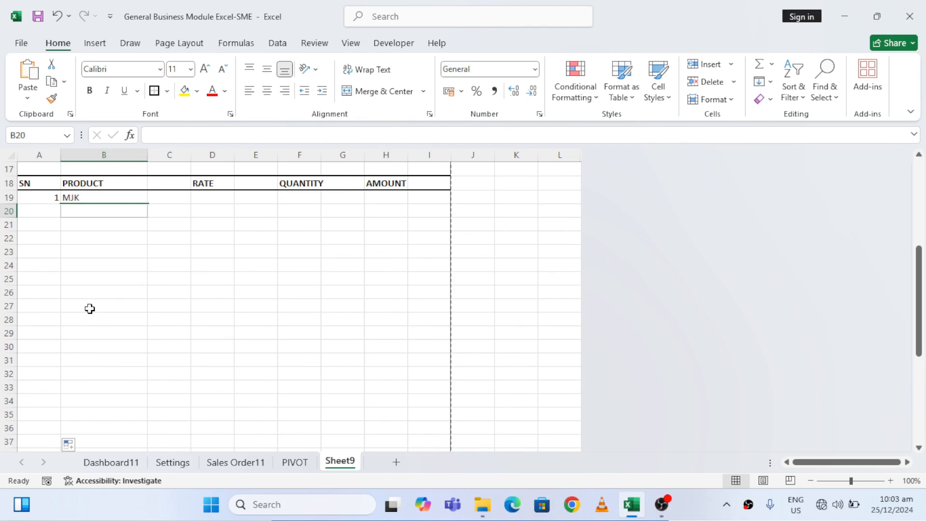
{"action": "type", "text": "MH"}
{"action": "key", "text": "Return"}
{"action": "type", "text": "RFD"}
{"action": "key", "text": "Return"}
{"action": "type", "text": "LOI"}
{"action": "key", "text": "Return"}
Clear the sample products from B19:B22 under the PRODUCT heading
{"action": "key", "text": "Up"}
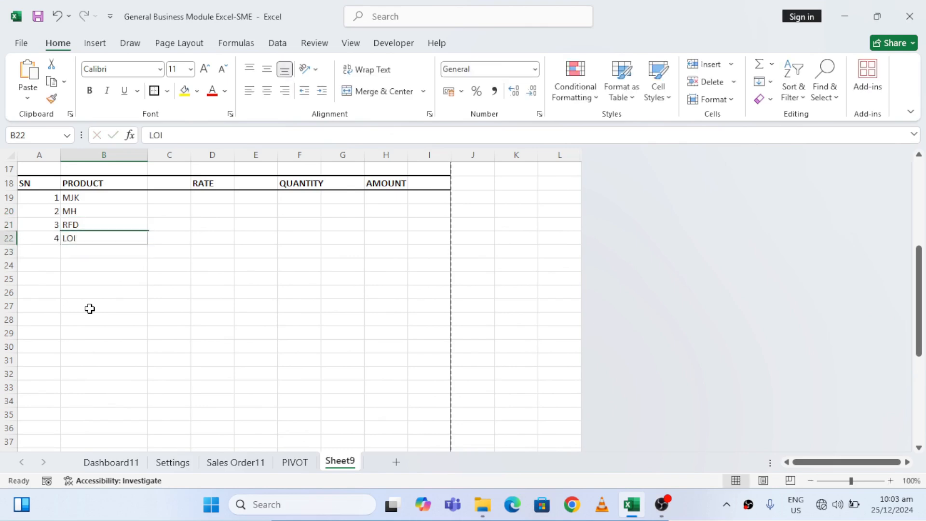
{"action": "key", "text": "shift+Up"}
{"action": "key", "text": "shift+Up"}
{"action": "key", "text": "shift+Up"}
{"action": "key", "text": "Delete"}
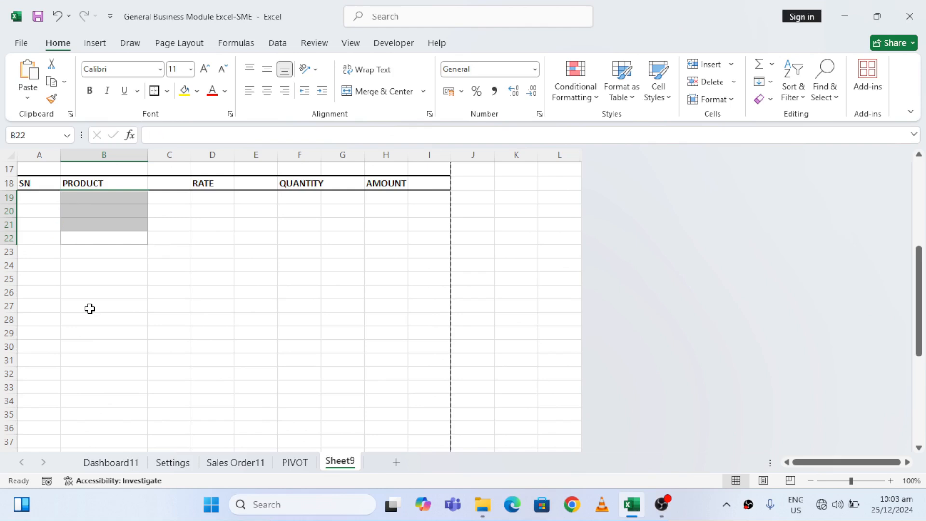
{"action": "key", "text": "Up"}
{"action": "key", "text": "Up"}
{"action": "key", "text": "Up"}
{"action": "key", "text": "Up"}
{"action": "key", "text": "Up"}
{"action": "key", "text": "Up"}
{"action": "key", "text": "Up"}
{"action": "key", "text": "Up"}
{"action": "key", "text": "Up"}
{"action": "key", "text": "Up"}
{"action": "key", "text": "Up"}
{"action": "key", "text": "Up"}
{"action": "key", "text": "Up"}
{"action": "key", "text": "Up"}
{"action": "key", "text": "Up"}
{"action": "key", "text": "Up"}
{"action": "key", "text": "Up"}
{"action": "key", "text": "Up"}
{"action": "key", "text": "Up"}
{"action": "key", "text": "Up"}
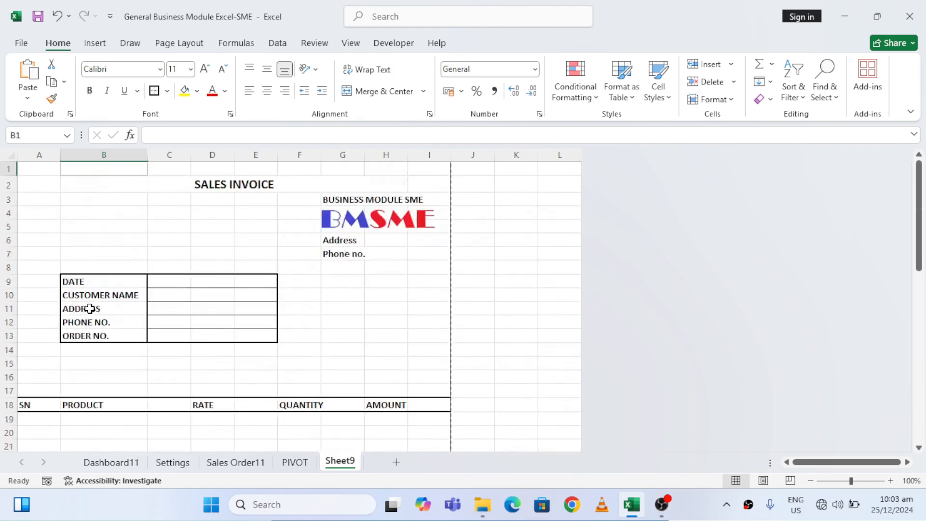
Enter a sample order number in C13 beside ORDER NO
{"action": "left_click", "coordinate": [170, 334]}
{"action": "type", "text": "100"}
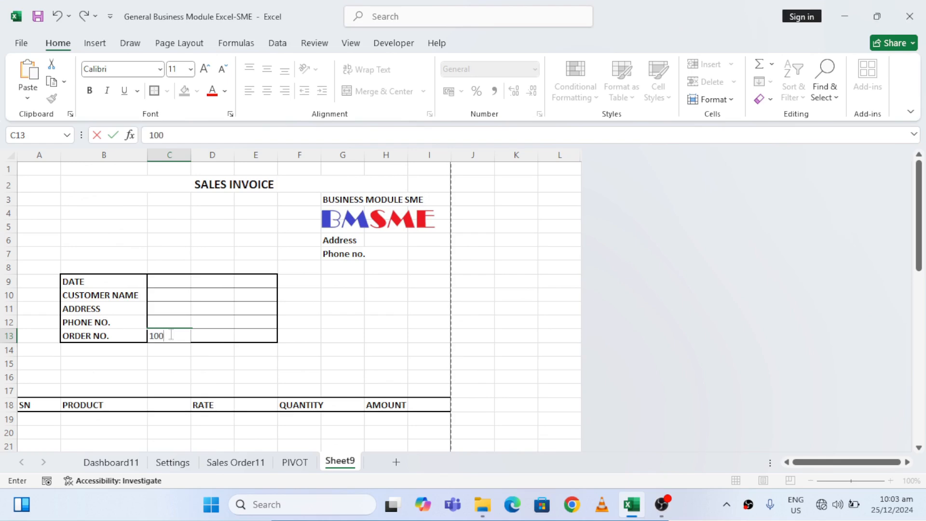
{"action": "type", "text": "1"}
{"action": "key", "text": "Return"}
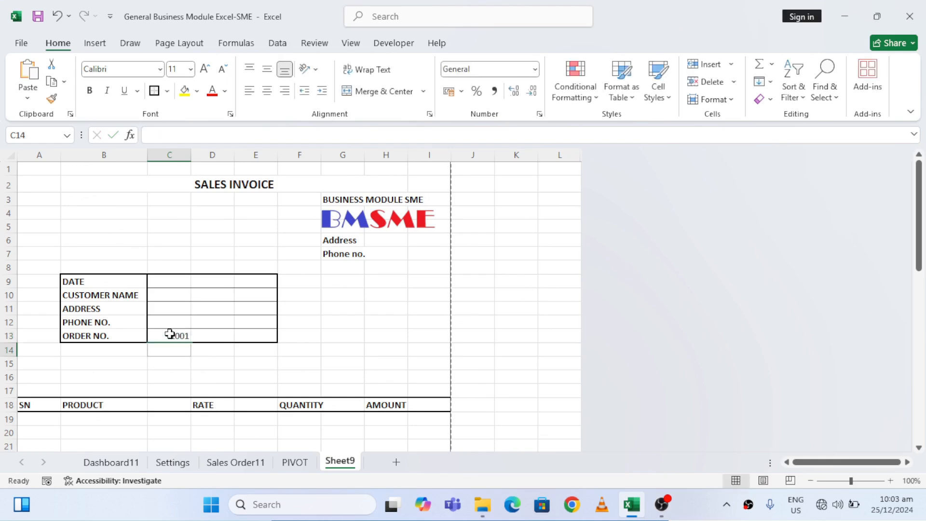
Start a VLOOKUP formula in C10 beside CUSTOMER NAME with C13 as the lookup value
{"action": "left_click", "coordinate": [157, 296]}
{"action": "key", "text": "Return"}
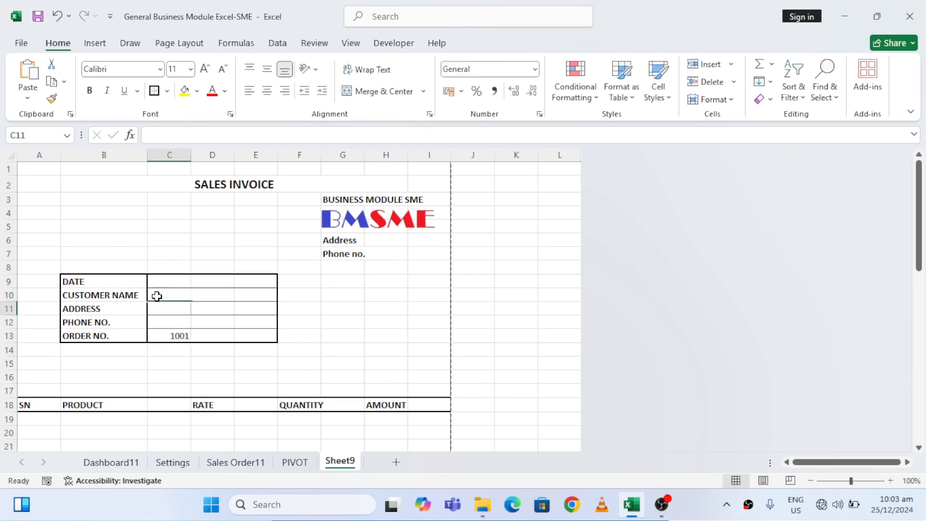
{"action": "key", "text": "Return"}
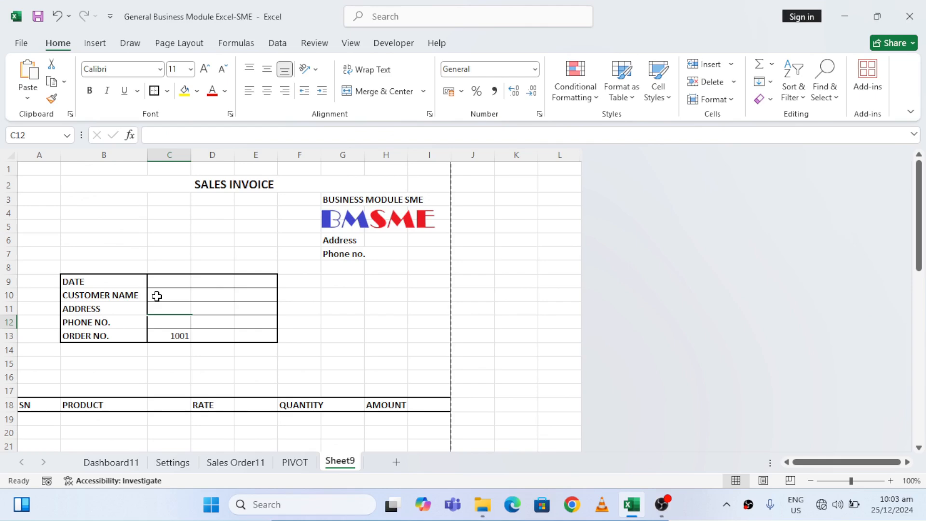
{"action": "key", "text": "Return"}
{"action": "left_click", "coordinate": [157, 296]}
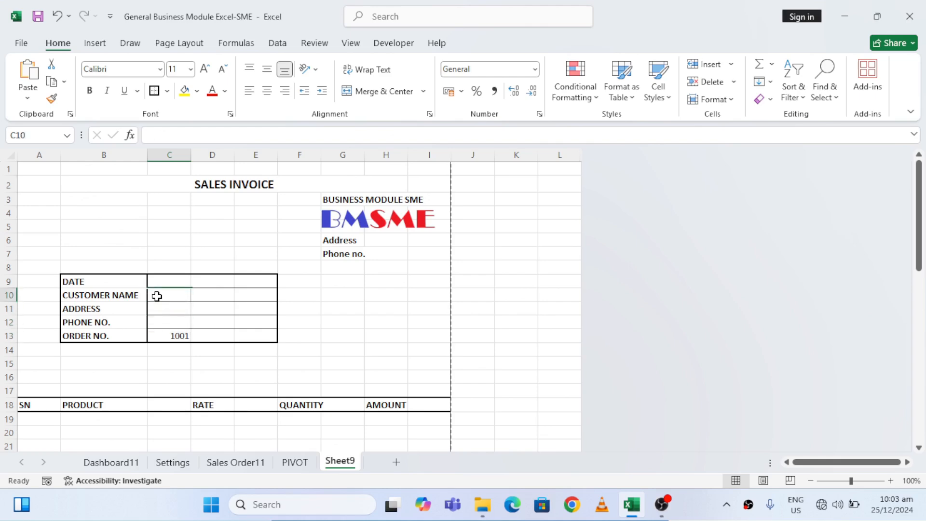
{"action": "type", "text": "="}
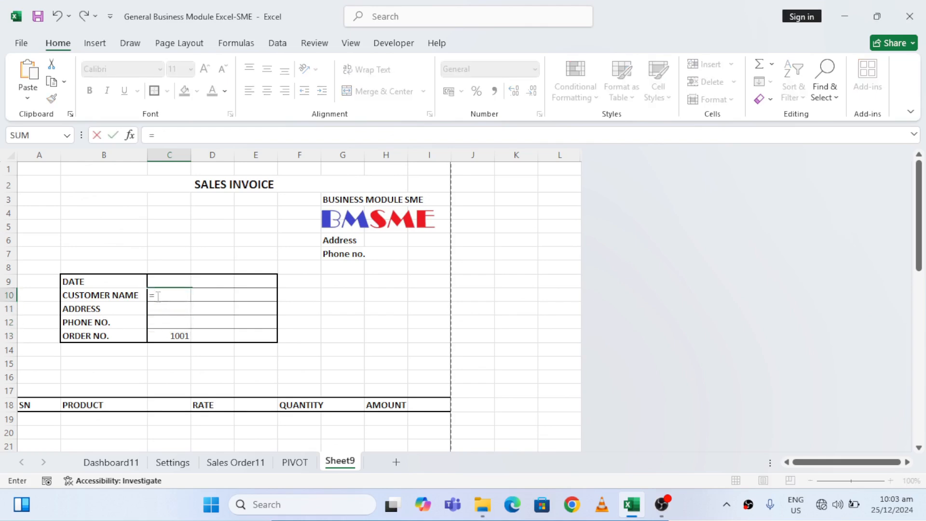
{"action": "type", "text": "VLO"}
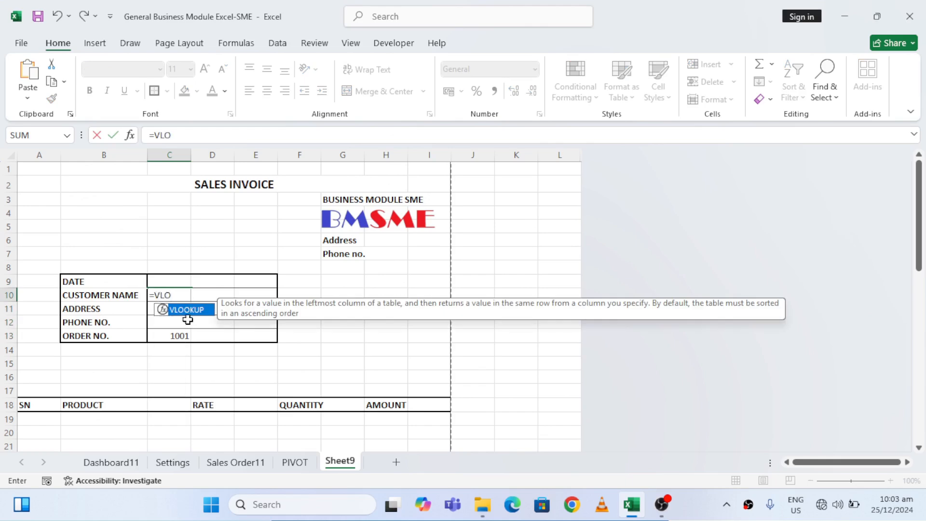
{"action": "double_click", "coordinate": [191, 311]}
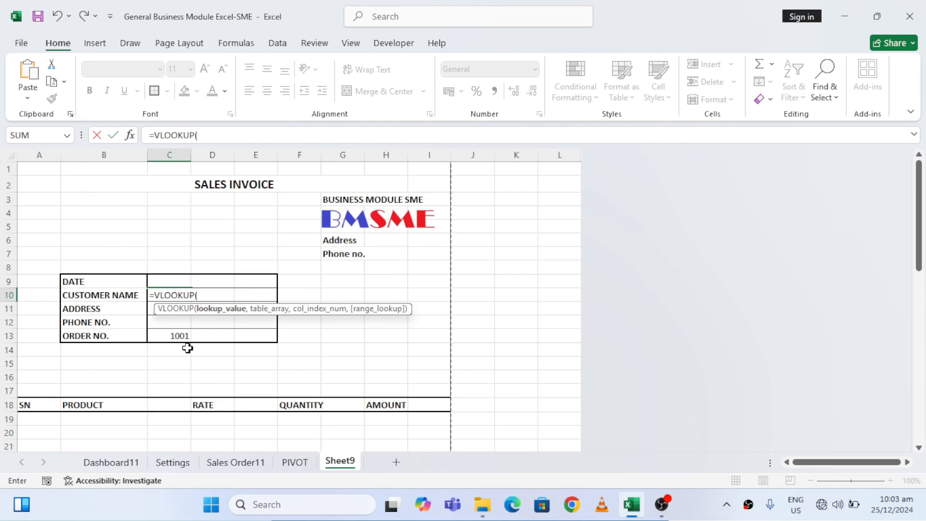
{"action": "left_click", "coordinate": [174, 336]}
{"action": "type", "text": ","}
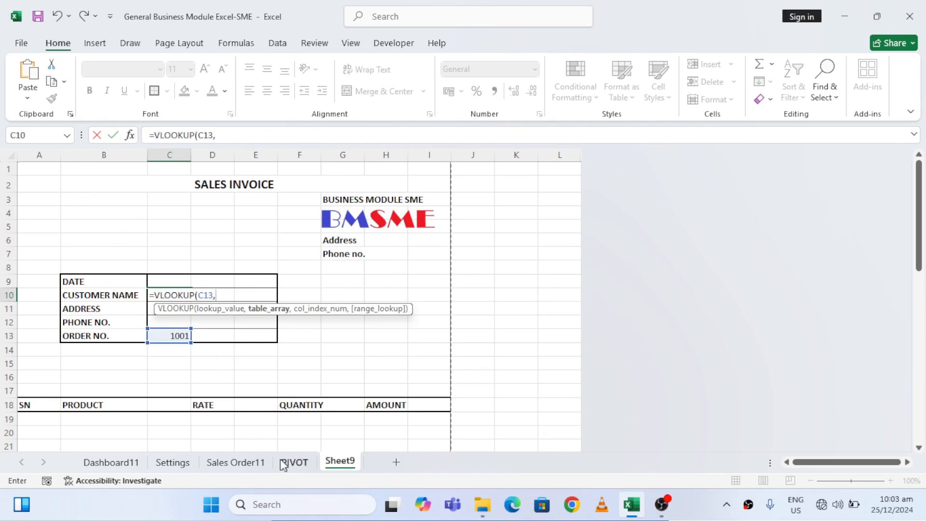
Complete the VLOOKUP in C10 with 'Sales Order11'!B1:C13 as the table array, column index 2 and FALSE for exact match
{"action": "left_click", "coordinate": [236, 464]}
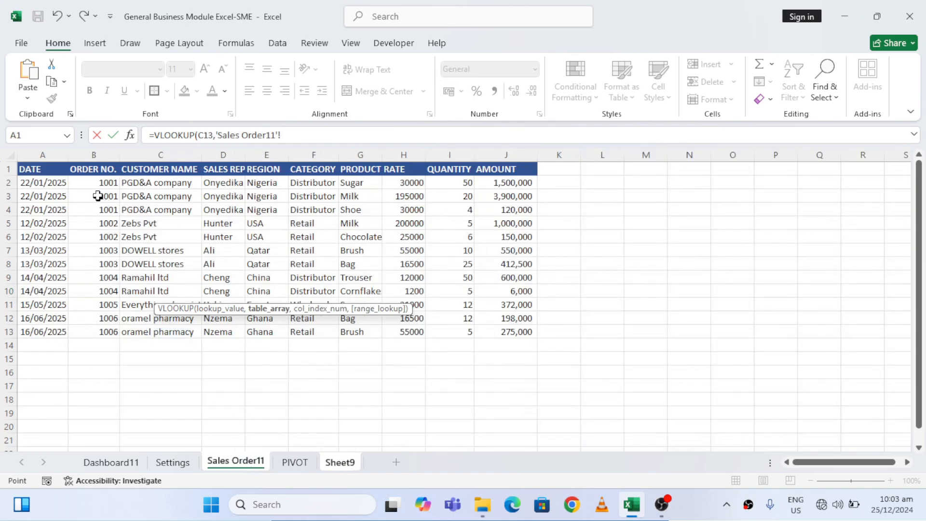
{"action": "left_click", "coordinate": [97, 171]}
{"action": "key", "text": "shift+Right"}
{"action": "key", "text": "ctrl+shift+Down"}
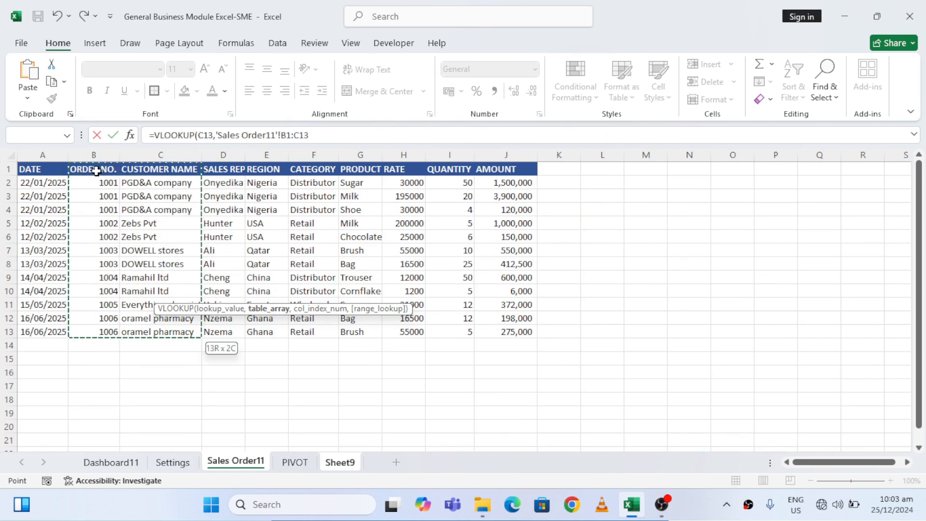
{"action": "type", "text": ","}
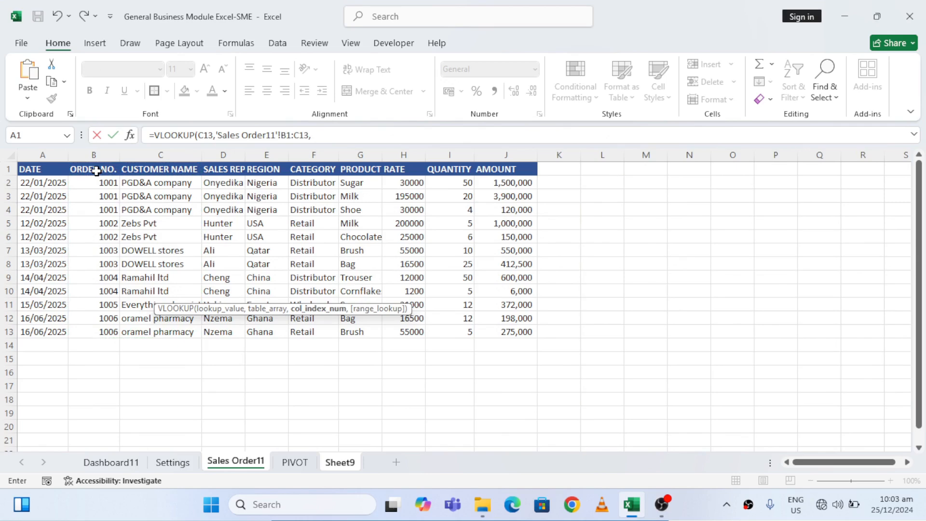
{"action": "type", "text": "2,"}
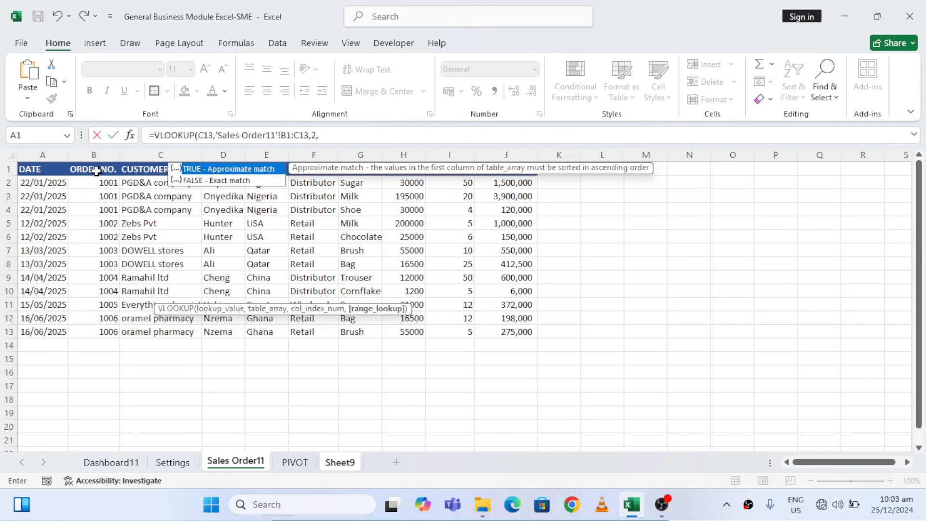
{"action": "double_click", "coordinate": [224, 181]}
{"action": "key", "text": "Return"}
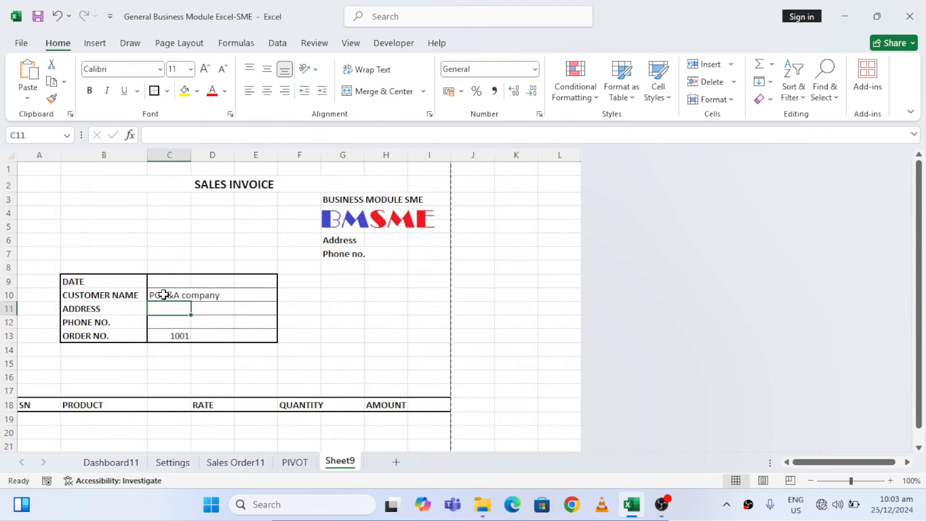
Make the table range in the C10 formula absolute as 'Sales Order11'!$B$1:$C$13
{"action": "left_click", "coordinate": [164, 294]}
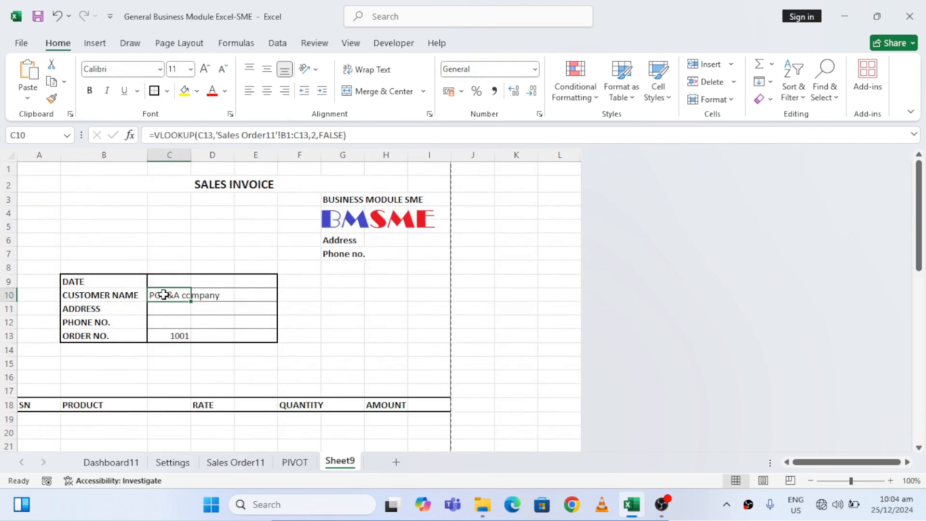
{"action": "left_click", "coordinate": [285, 136]}
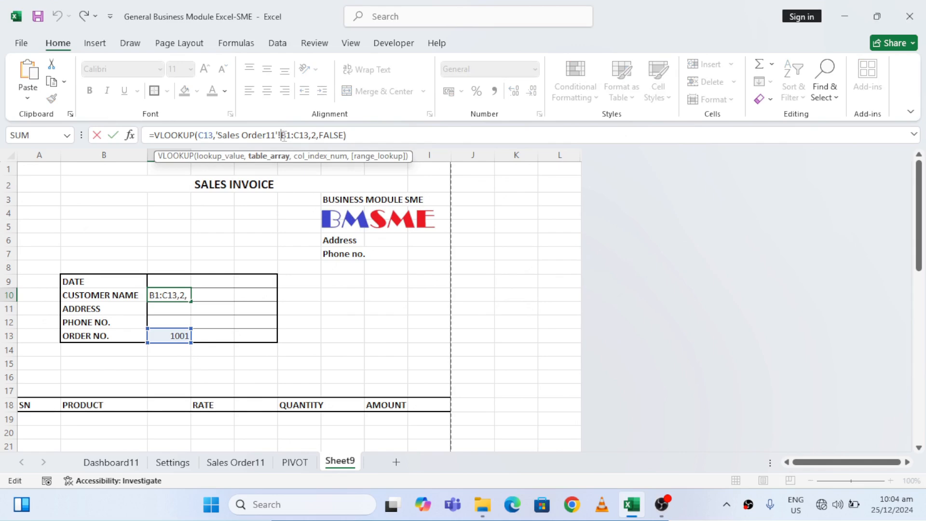
{"action": "type", "text": "$"}
{"action": "key", "text": "Right"}
{"action": "type", "text": "$B"}
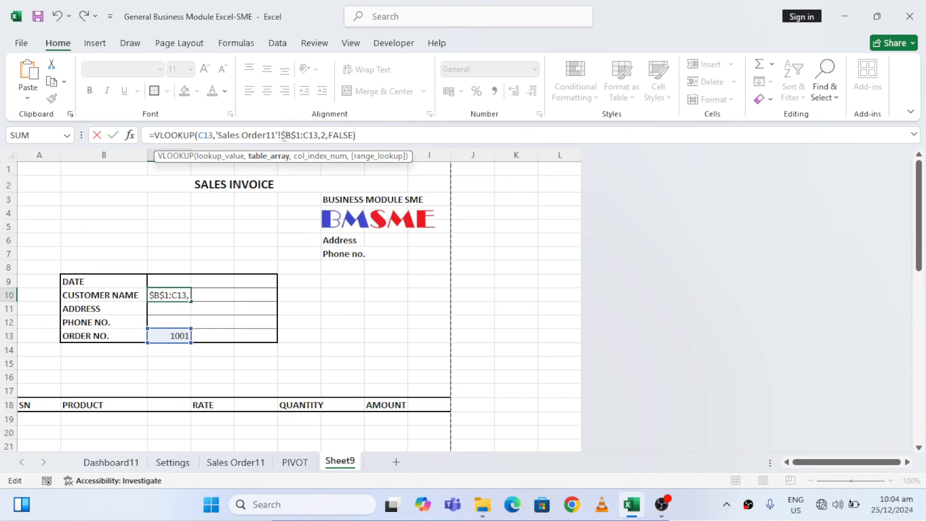
{"action": "type", "text": "$"}
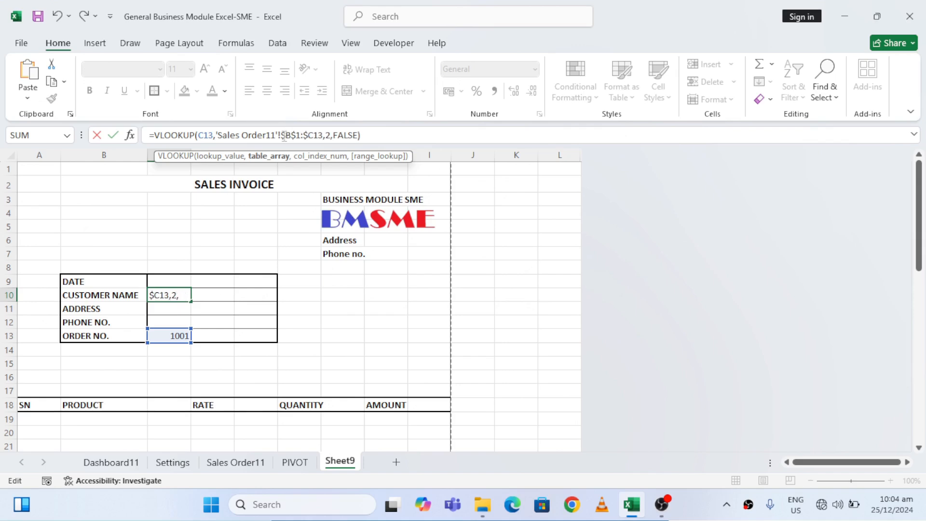
{"action": "key", "text": "Right"}
{"action": "type", "text": "$"}
{"action": "key", "text": "Return"}
{"action": "key", "text": "Up"}
Wrap the VLOOKUP expression in the C10 formula in an IFERROR function
{"action": "left_click", "coordinate": [402, 131]}
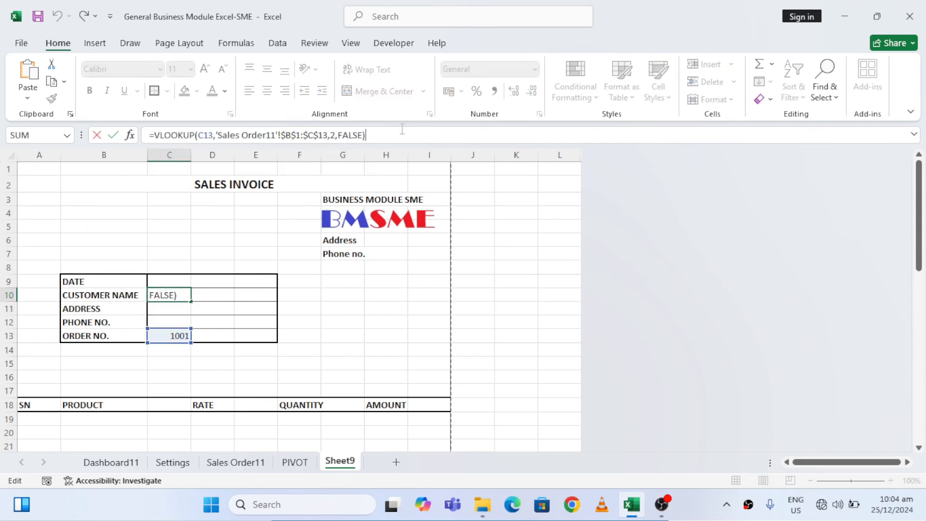
{"action": "key", "text": "ctrl+a"}
{"action": "key", "text": "shift+Right"}
{"action": "key", "text": "ctrl+c"}
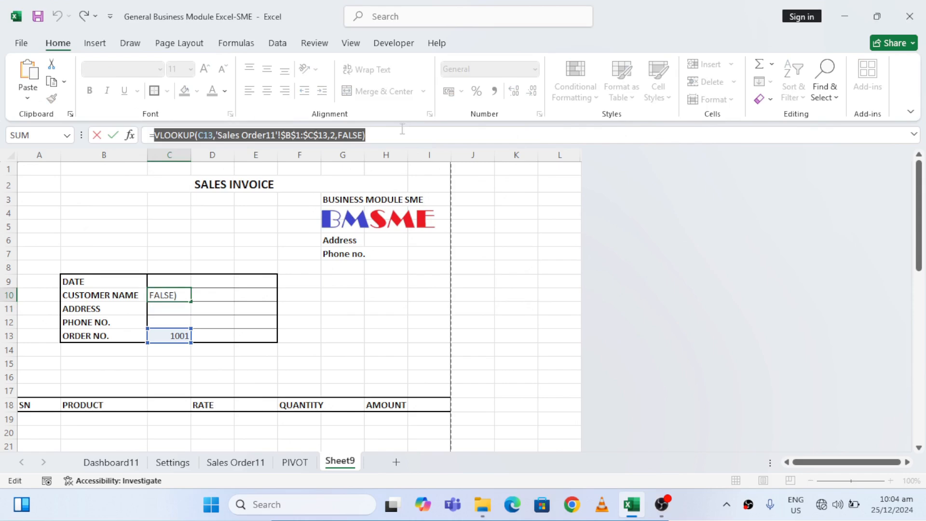
{"action": "key", "text": "BackSpace"}
{"action": "type", "text": "IF"}
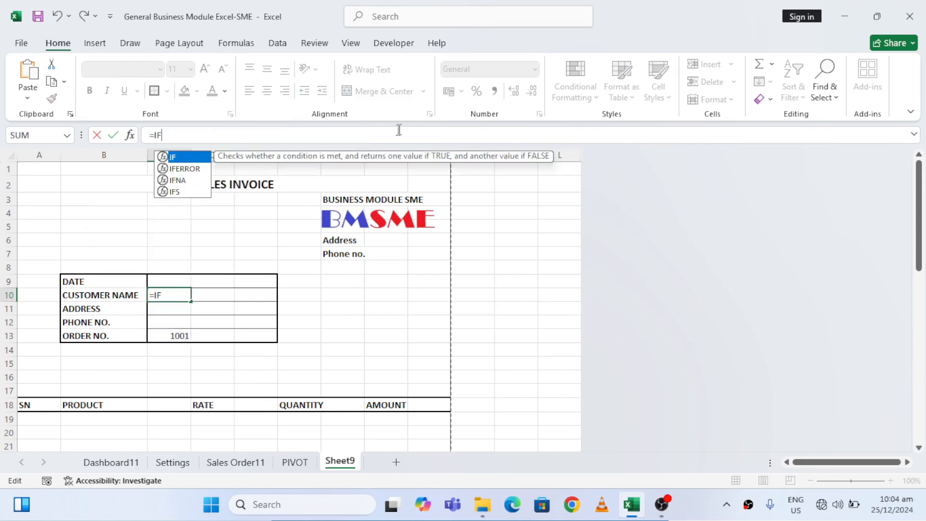
{"action": "double_click", "coordinate": [197, 172]}
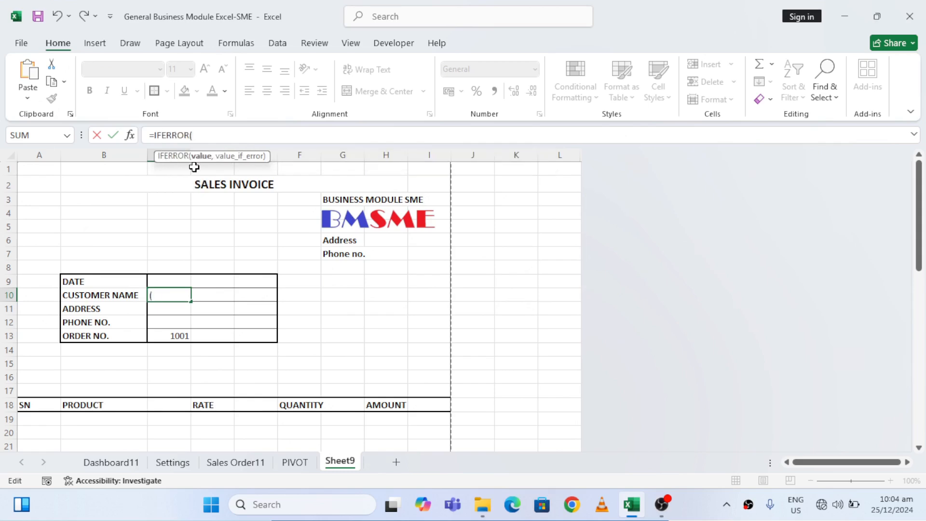
{"action": "key", "text": "ctrl+v"}
{"action": "type", "text": ","}
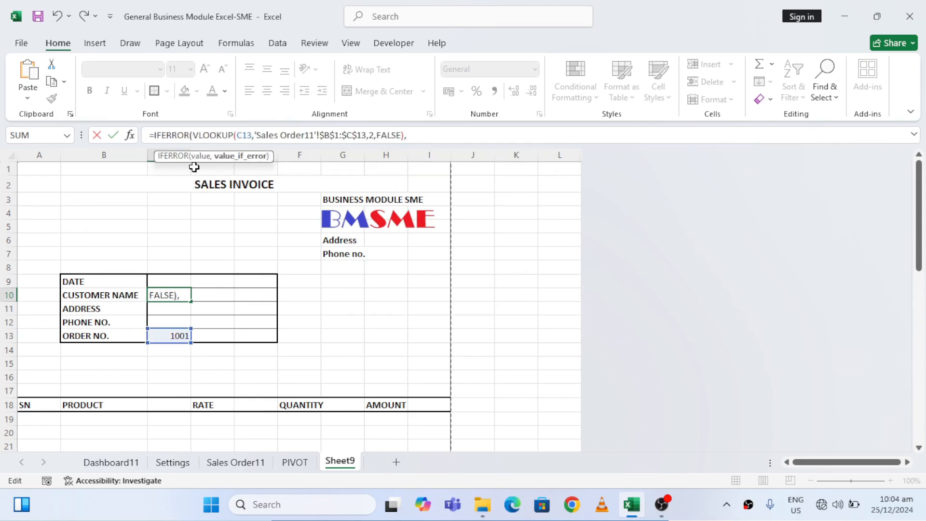
{"action": "type", "text": "D.O NOT FOUND"}
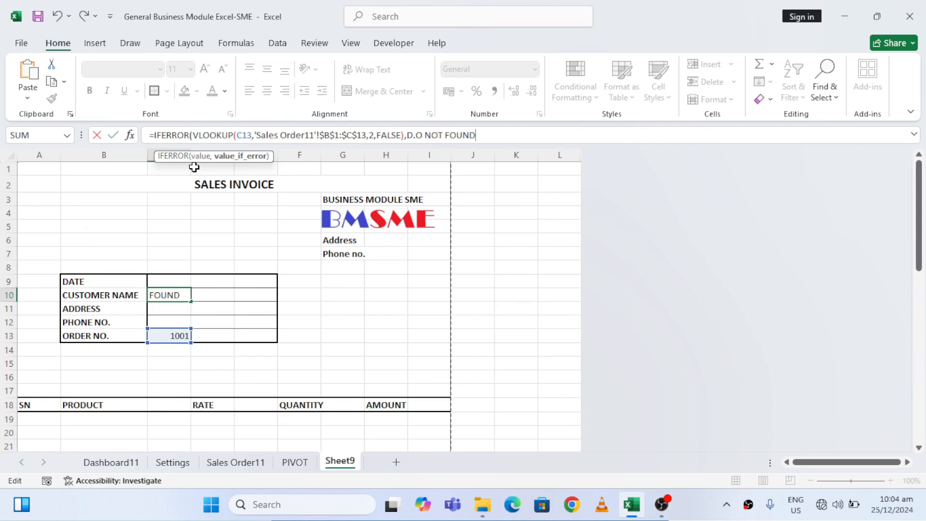
{"action": "type", "text": "\")"}
Set the IFERROR fallback text in C10 to "D.O NOT FOUND" in quotation marks and commit the formula
{"action": "key", "text": "Return"}
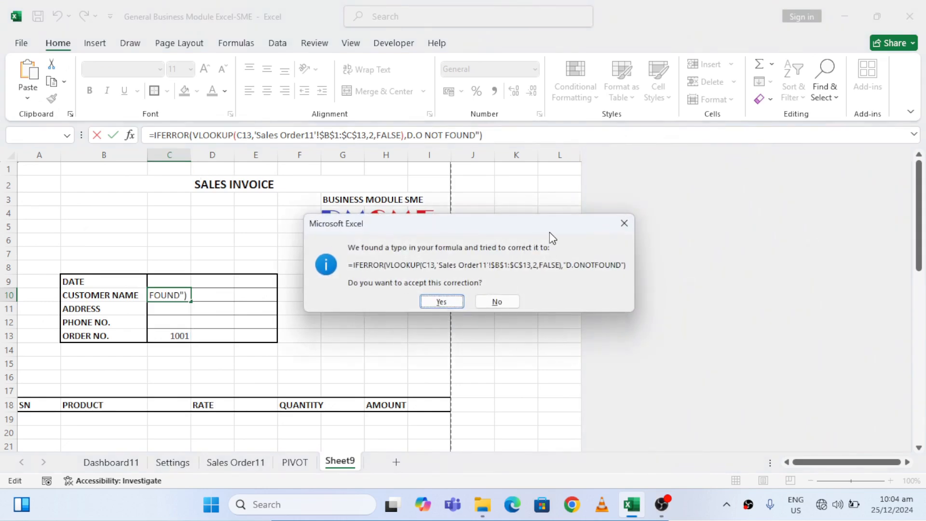
{"action": "left_click", "coordinate": [625, 223]}
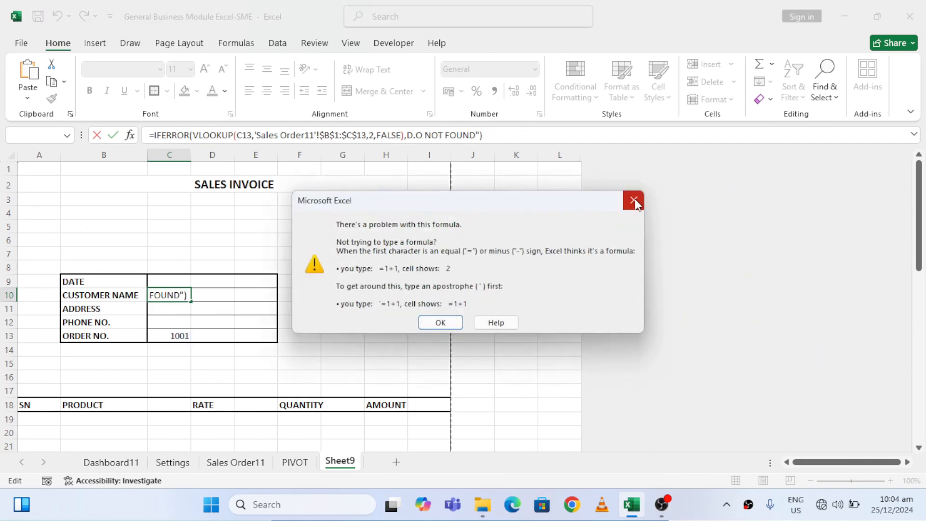
{"action": "left_click", "coordinate": [634, 200]}
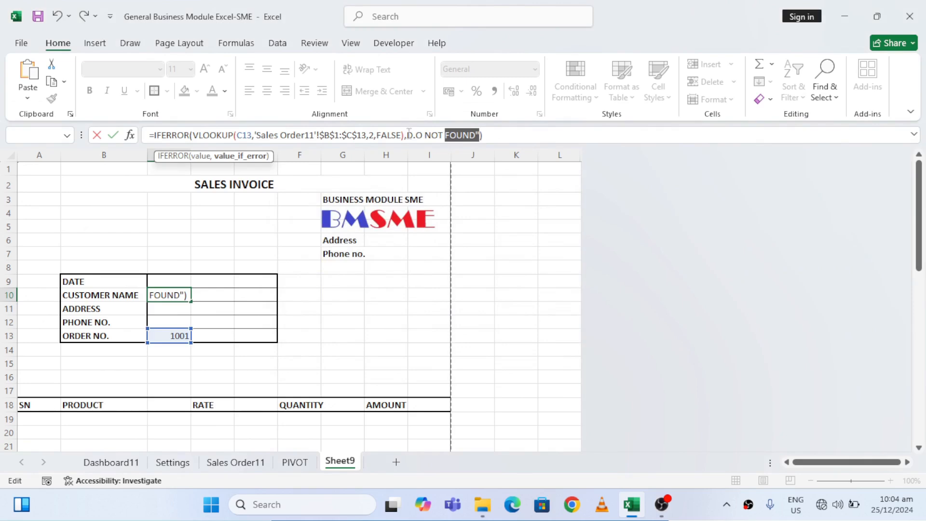
{"action": "left_click", "coordinate": [408, 135]}
{"action": "type", "text": "\""}
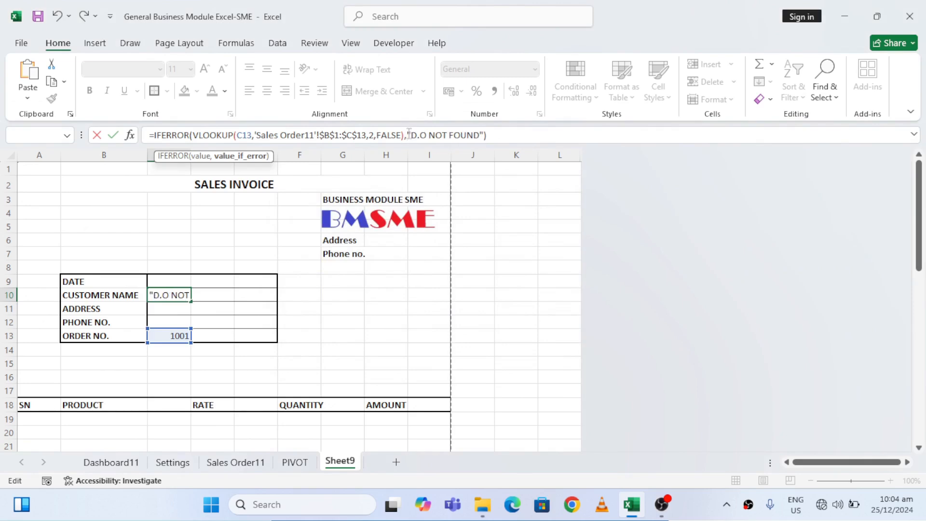
{"action": "key", "text": "Return"}
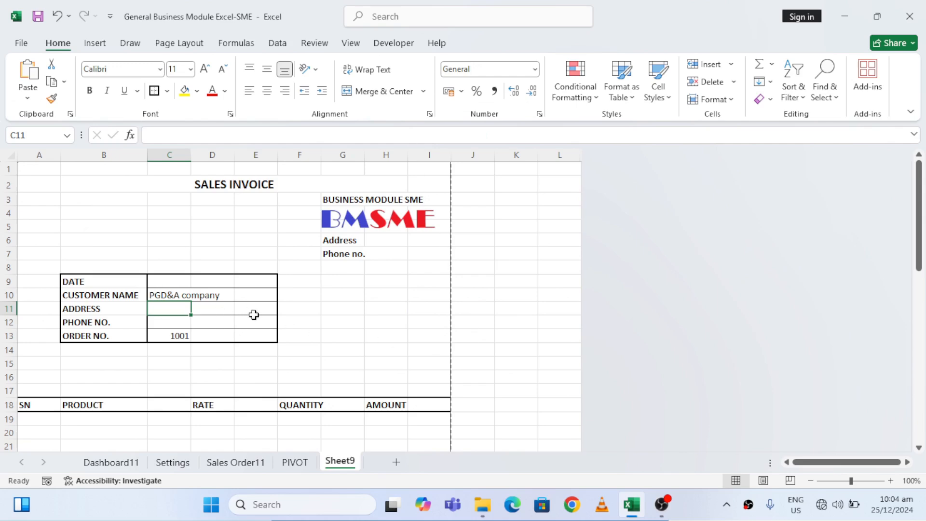
Start a VLOOKUP formula in the ADDRESS cell C11 with the customer name in C10 as the lookup value
{"action": "type", "text": "="}
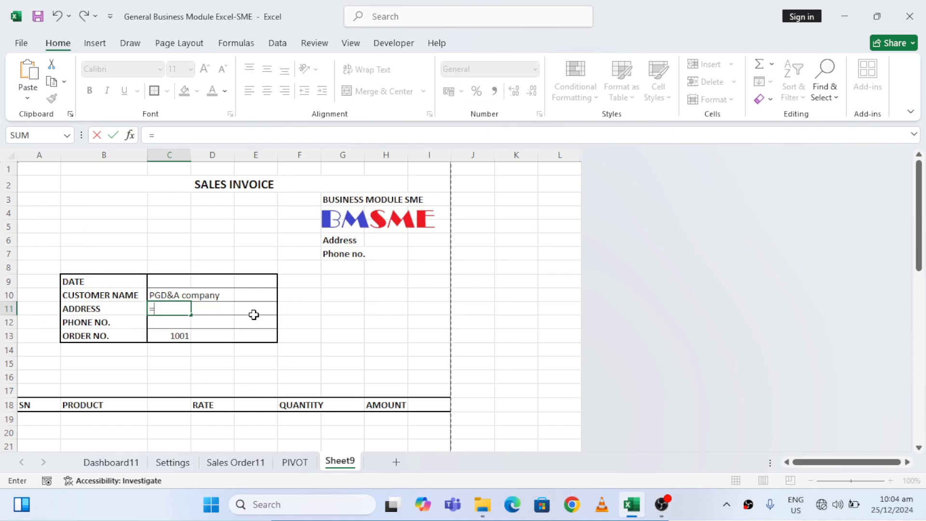
{"action": "type", "text": "VLOOKUP("}
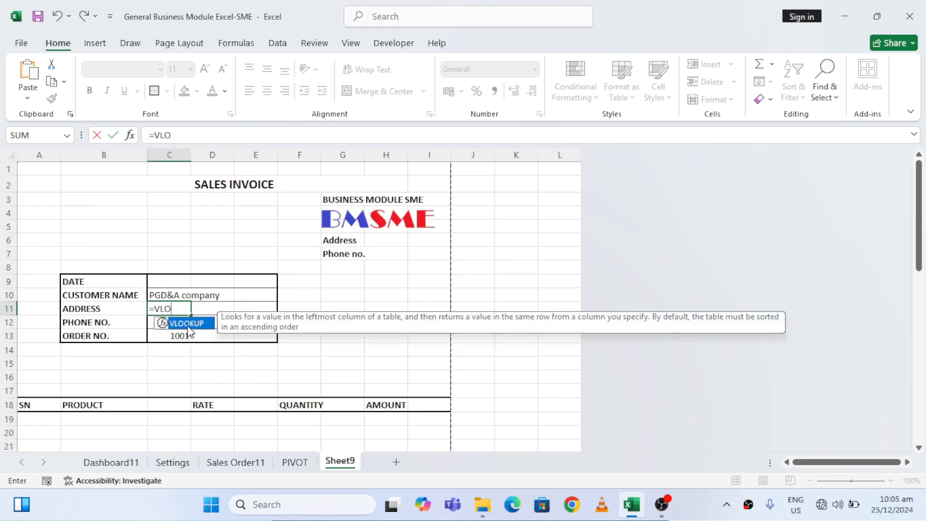
{"action": "double_click", "coordinate": [188, 324]}
{"action": "left_click", "coordinate": [160, 296]}
{"action": "type", "text": ","}
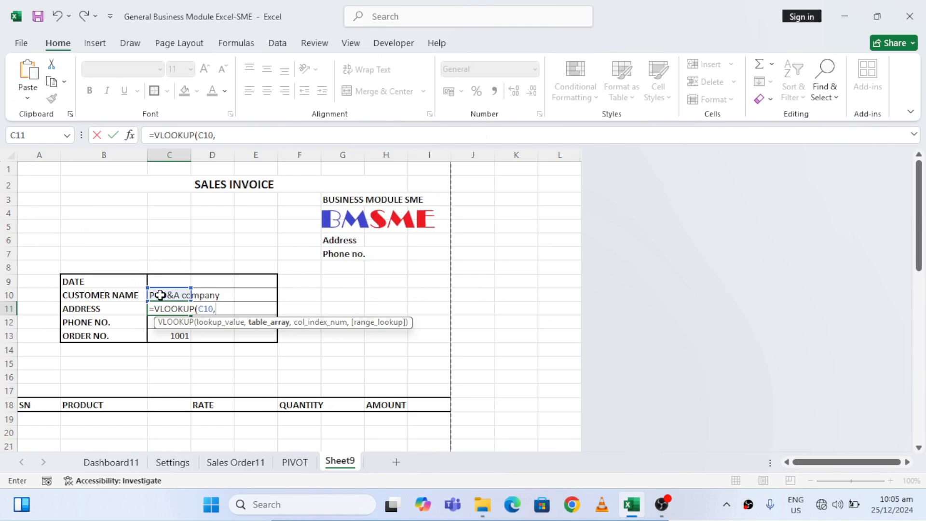
Set the table array of the C11 VLOOKUP to the customer table range Settings!E2:J15
{"action": "left_click", "coordinate": [176, 465]}
{"action": "left_click_drag", "start_coordinate": [278, 183], "coordinate": [713, 183]}
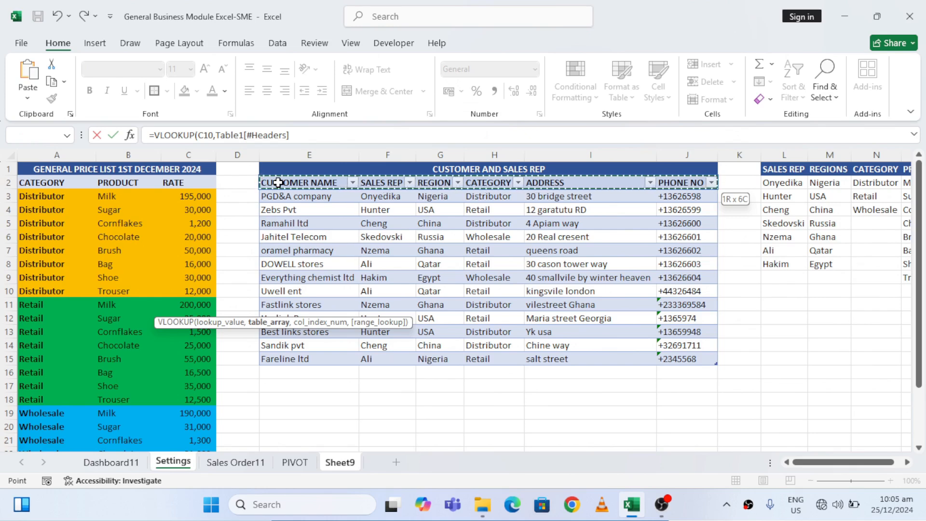
{"action": "key", "text": "ctrl+shift+Down"}
{"action": "key", "text": "shift+Up"}
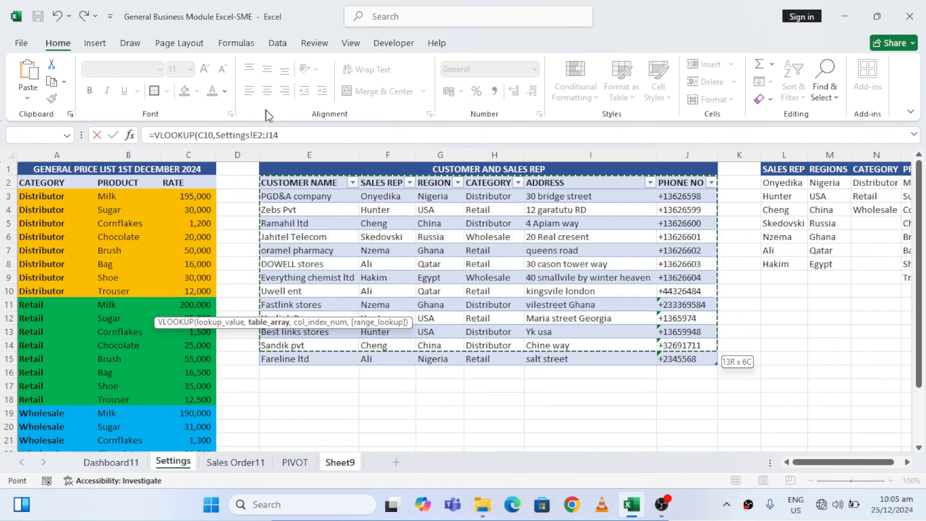
{"action": "left_click", "coordinate": [282, 134]}
{"action": "key", "text": "BackSpace"}
{"action": "type", "text": "5"}
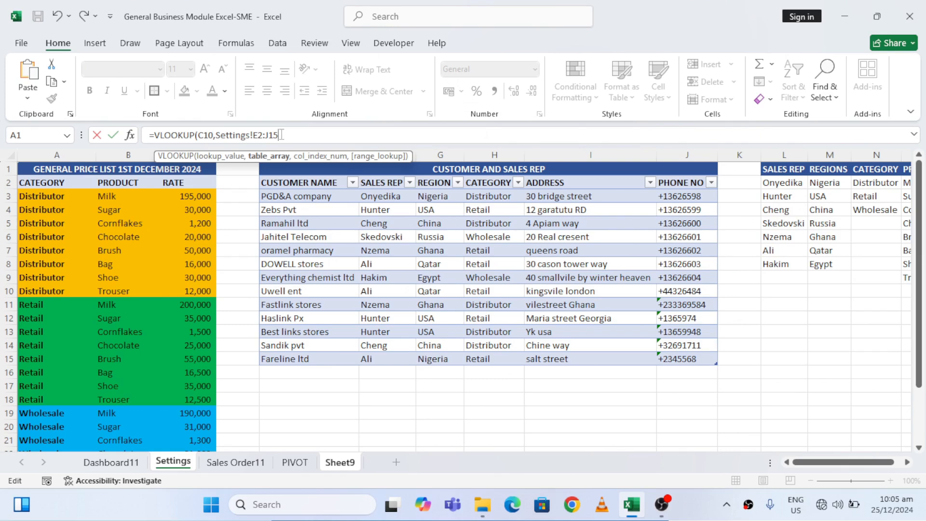
{"action": "type", "text": ","}
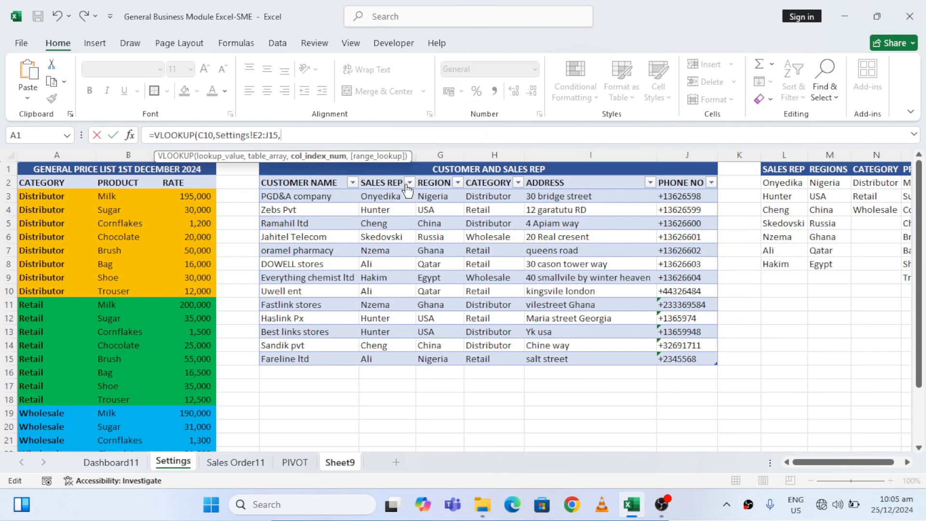
Finish the C11 VLOOKUP with column index 5 and FALSE for exact match, and commit it
{"action": "type", "text": "5,"}
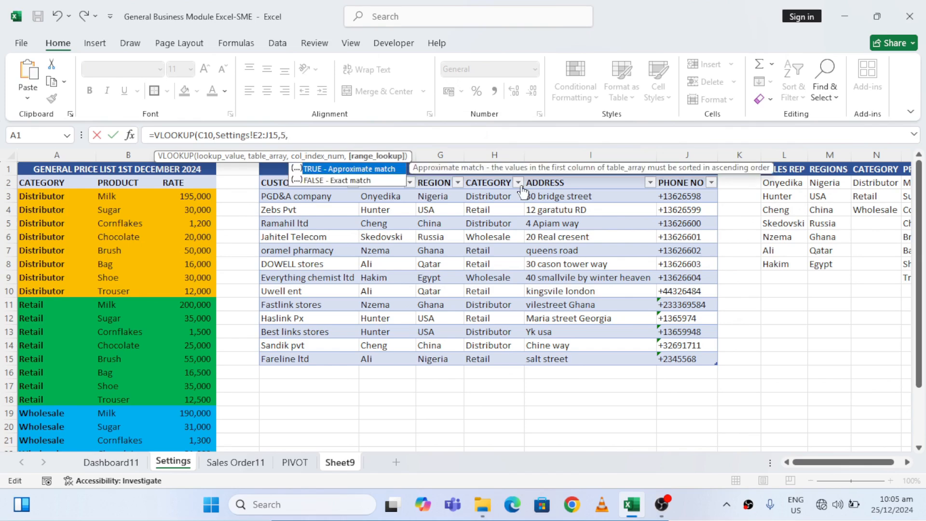
{"action": "left_click", "coordinate": [367, 181]}
{"action": "double_click", "coordinate": [367, 181]}
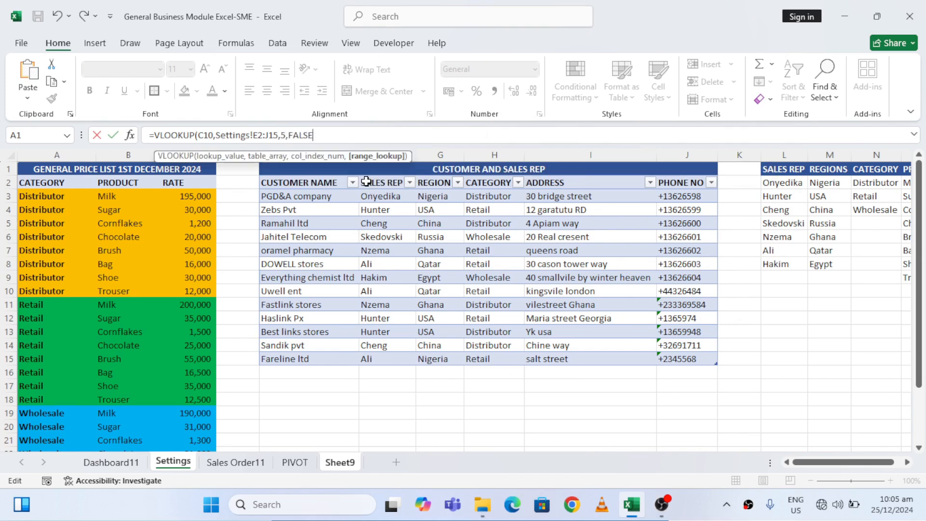
{"action": "key", "text": "Return"}
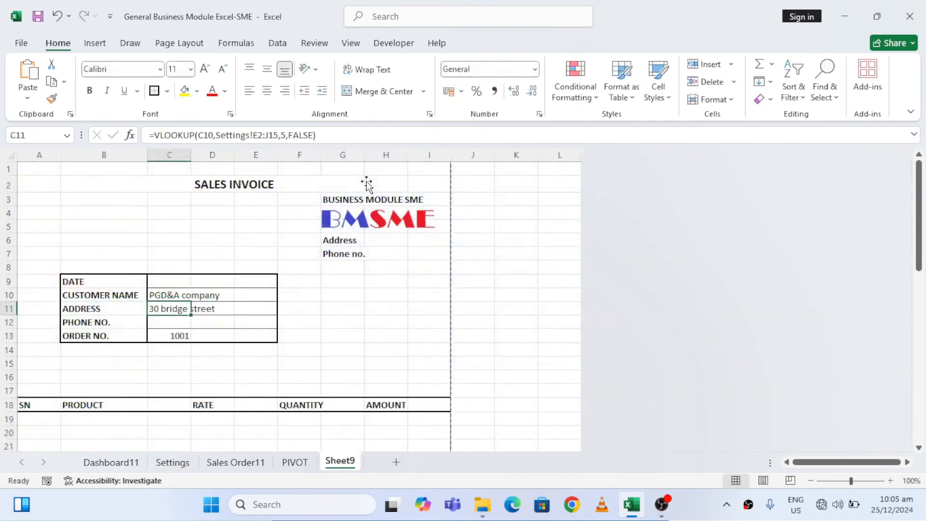
Wrap the VLOOKUP expression in the C11 formula in an IFERROR function
{"action": "left_click", "coordinate": [340, 134]}
{"action": "key", "text": "shift+Home"}
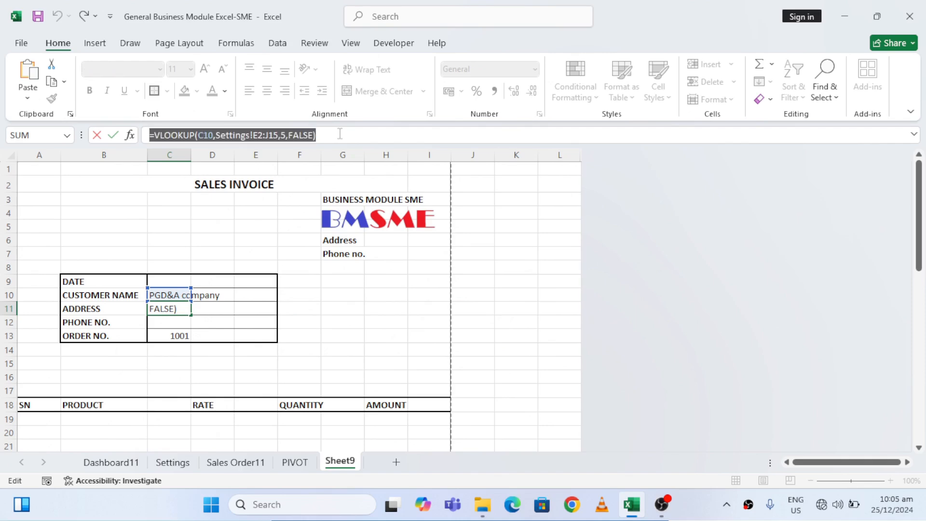
{"action": "key", "text": "shift+Right"}
{"action": "key", "text": "ctrl+c"}
{"action": "key", "text": "BackSpace"}
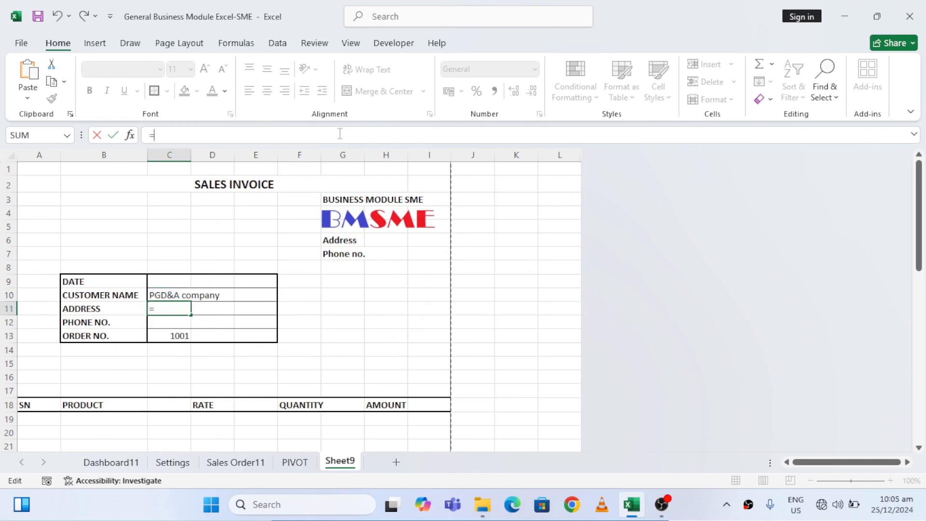
{"action": "type", "text": "I"}
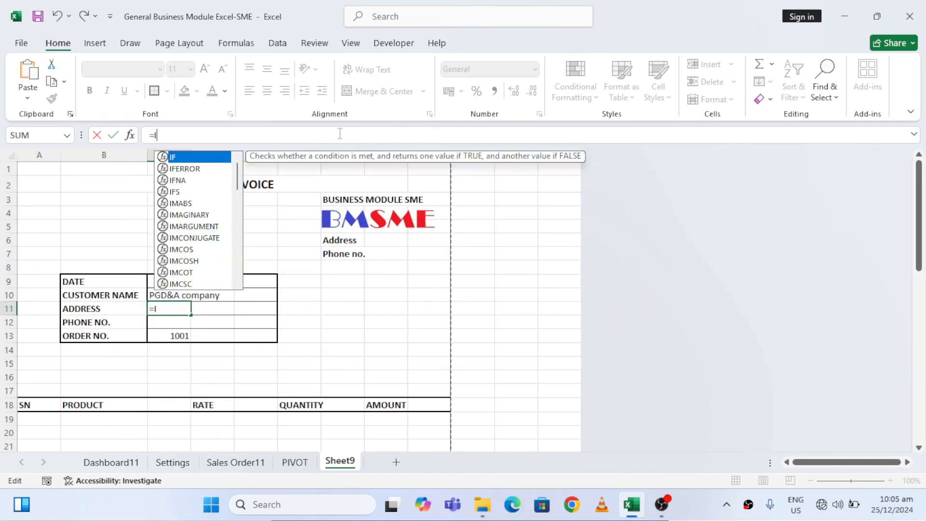
{"action": "left_click", "coordinate": [196, 167]}
{"action": "double_click", "coordinate": [196, 166]}
{"action": "key", "text": "ctrl+v"}
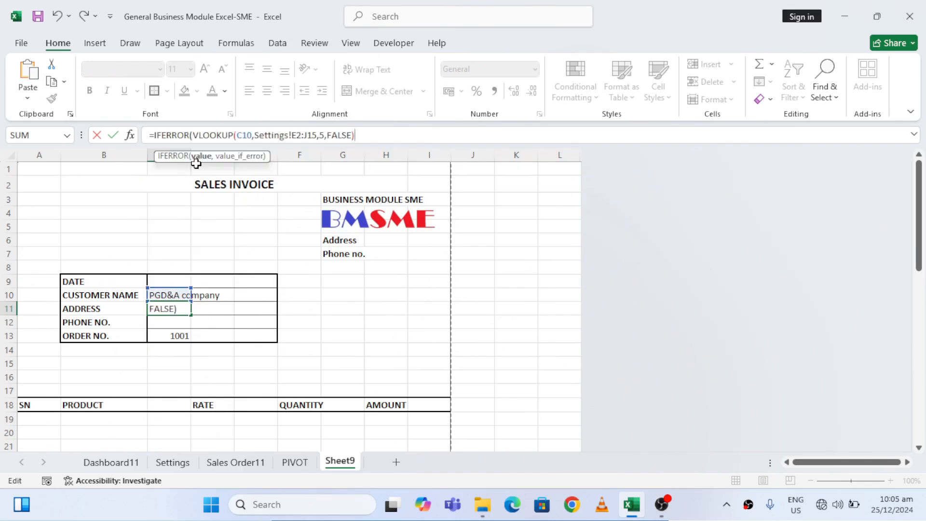
Set the IFERROR fallback text in C11 to "D.O NOT FOUND" in quotation marks and commit the formula
{"action": "type", "text": ",\"D"}
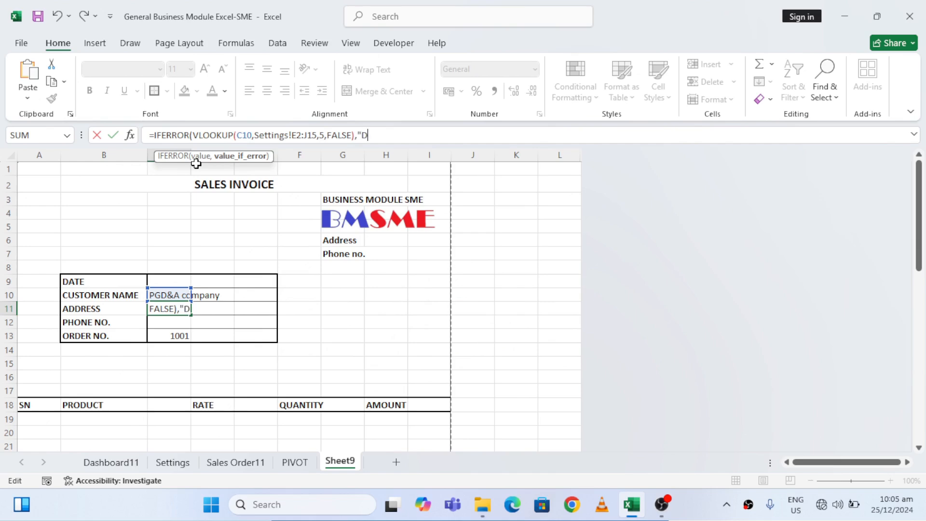
{"action": "type", "text": ".O NOT FOUND"}
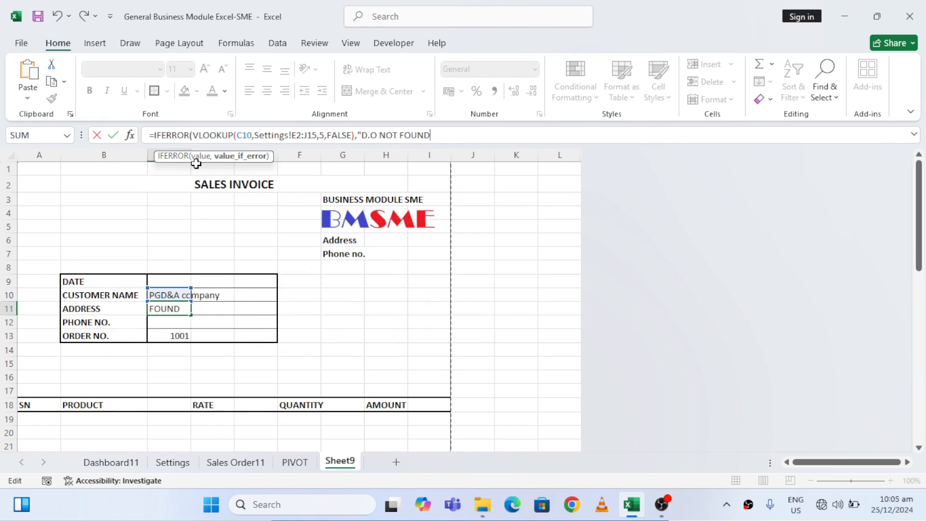
{"action": "type", "text": "\")"}
{"action": "key", "text": "Return"}
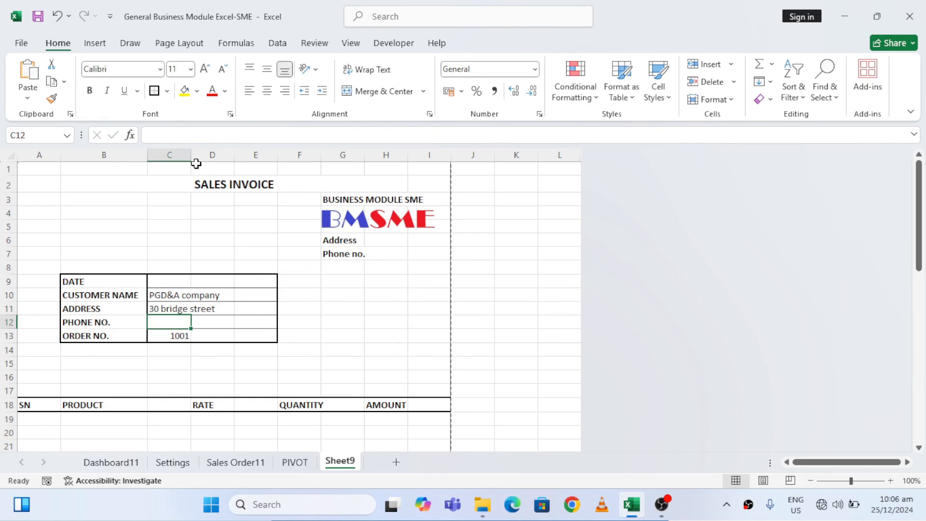
Make the table range in the C11 formula absolute as Settings!$E$2:$J$15 and commit it
{"action": "key", "text": "Up"}
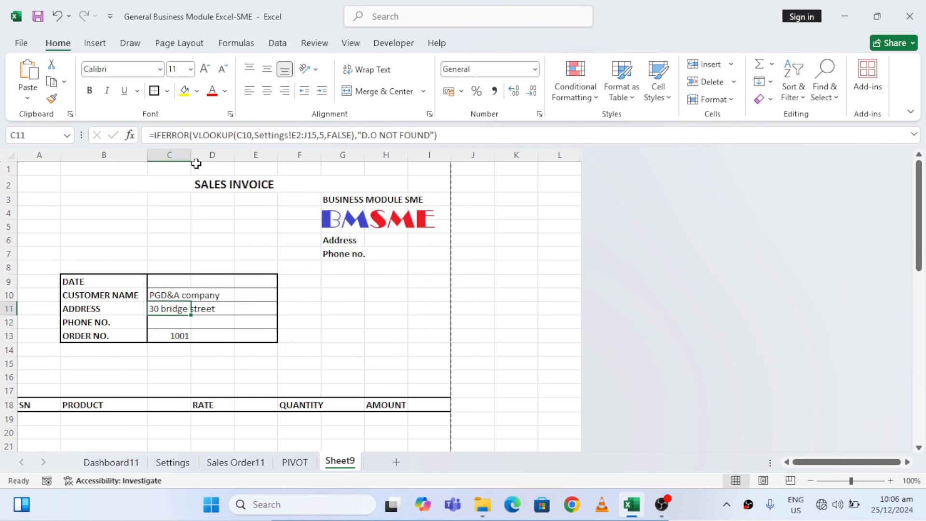
{"action": "left_click", "coordinate": [294, 136]}
{"action": "type", "text": "$E"}
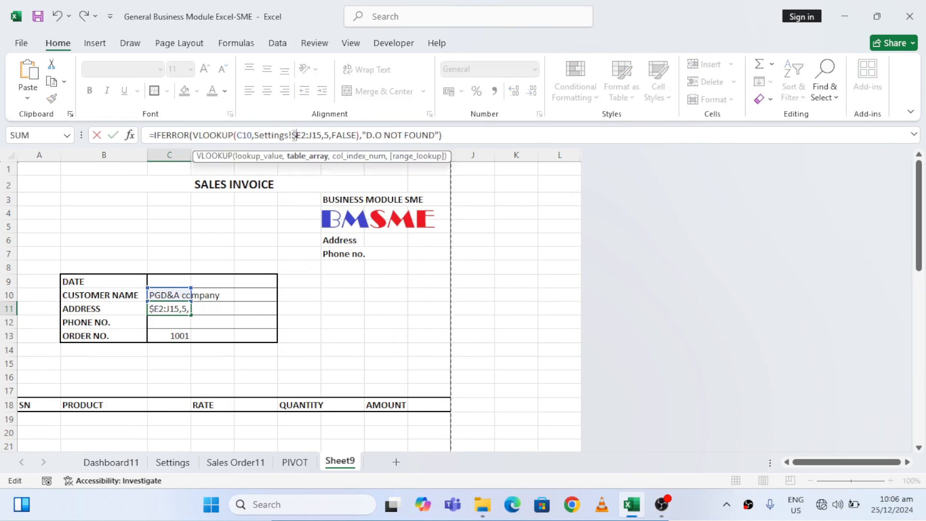
{"action": "type", "text": "$"}
{"action": "key", "text": "Right"}
{"action": "type", "text": "$"}
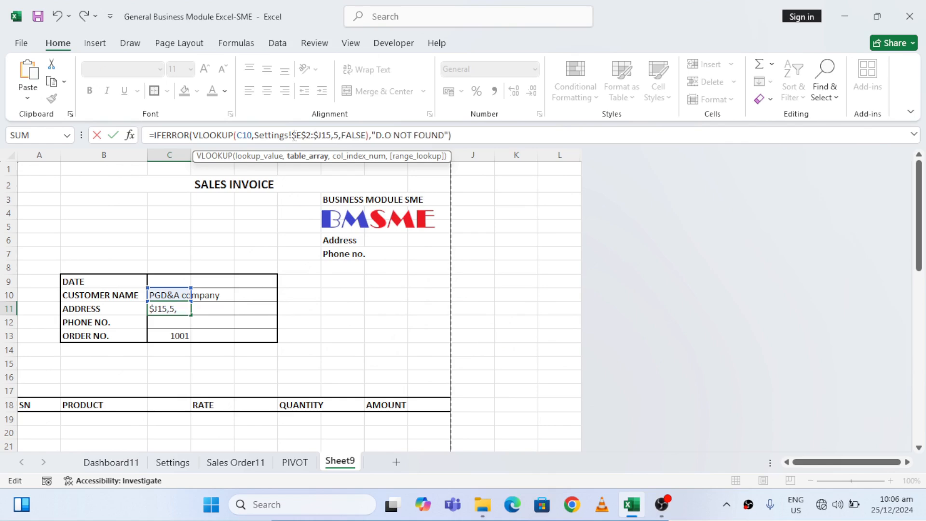
{"action": "key", "text": "Right"}
{"action": "type", "text": "$"}
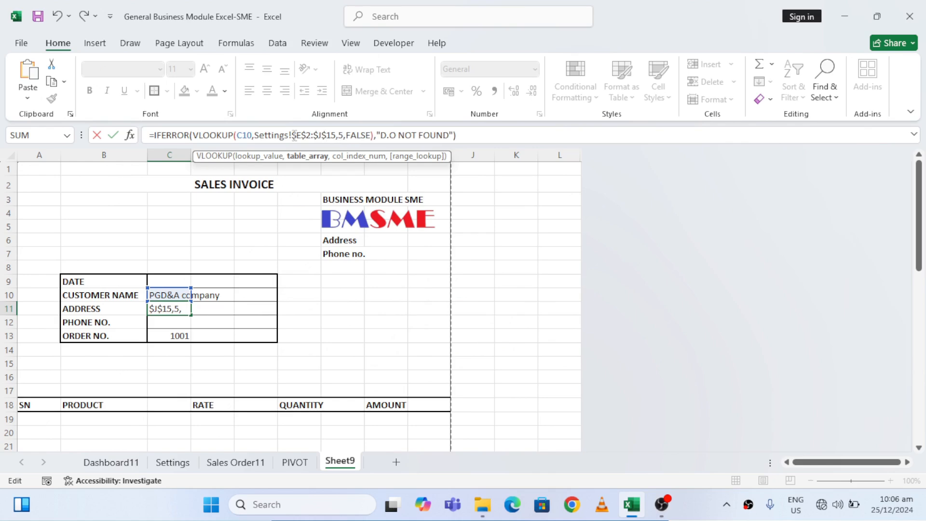
{"action": "key", "text": "Return"}
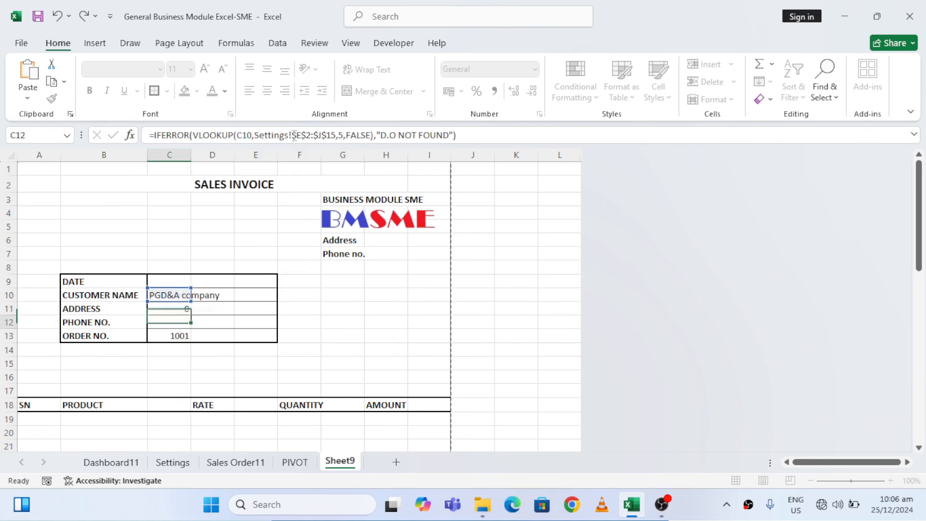
Start a VLOOKUP formula in the PHONE NO. cell C12 with the customer name in C10 as the lookup value
{"action": "type", "text": "="}
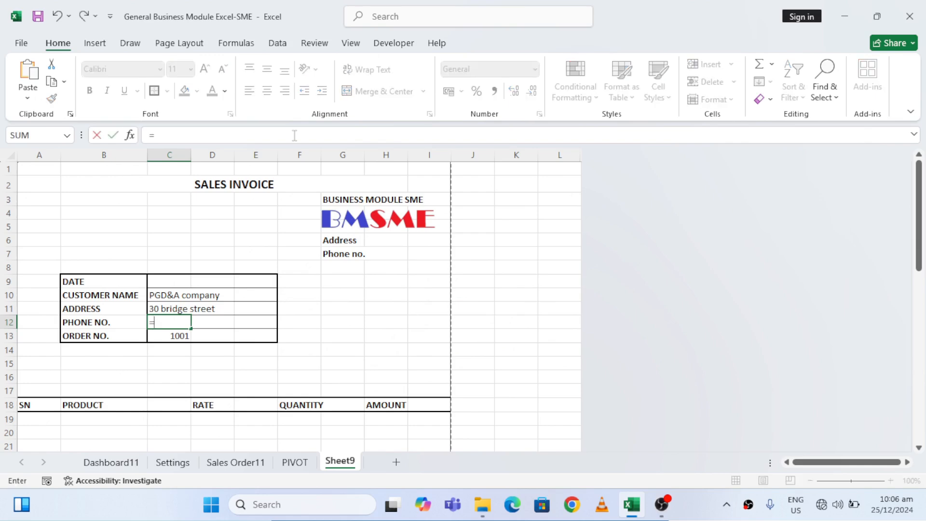
{"action": "type", "text": "VL"}
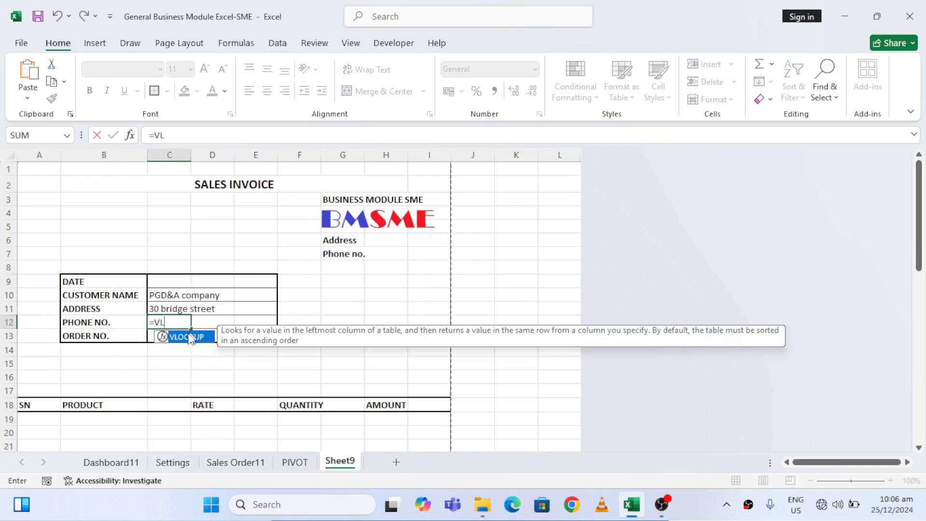
{"action": "double_click", "coordinate": [184, 338]}
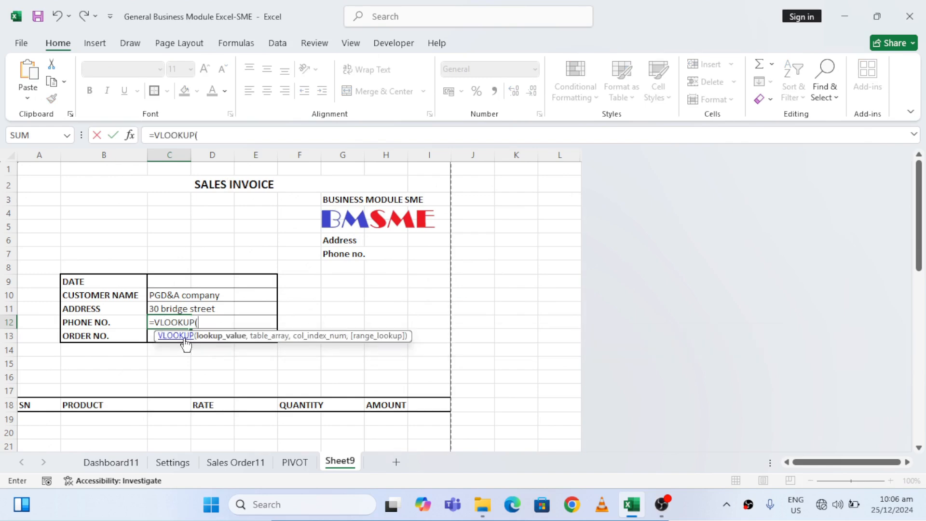
{"action": "left_click", "coordinate": [160, 296]}
{"action": "type", "text": ","}
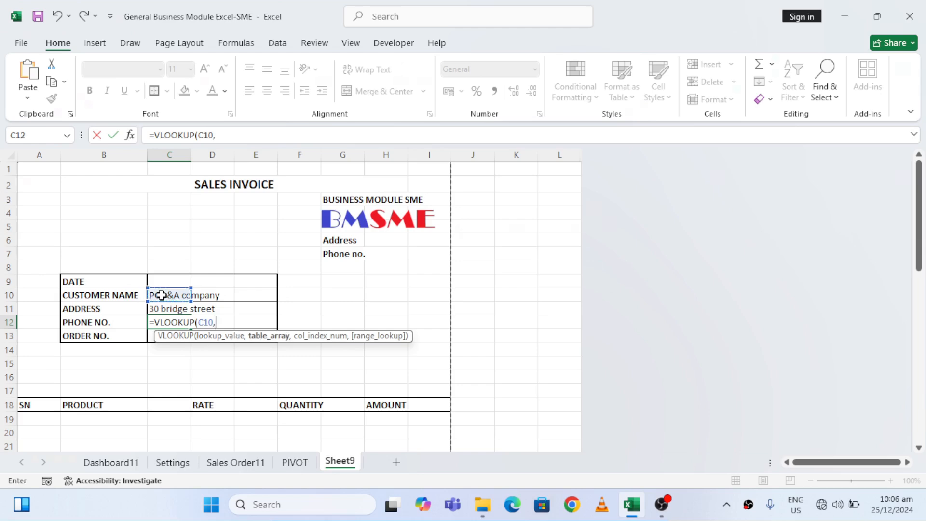
Set the table array of the C12 VLOOKUP to the customer table range Settings!E2:J15
{"action": "left_click", "coordinate": [179, 463]}
{"action": "left_click", "coordinate": [305, 180]}
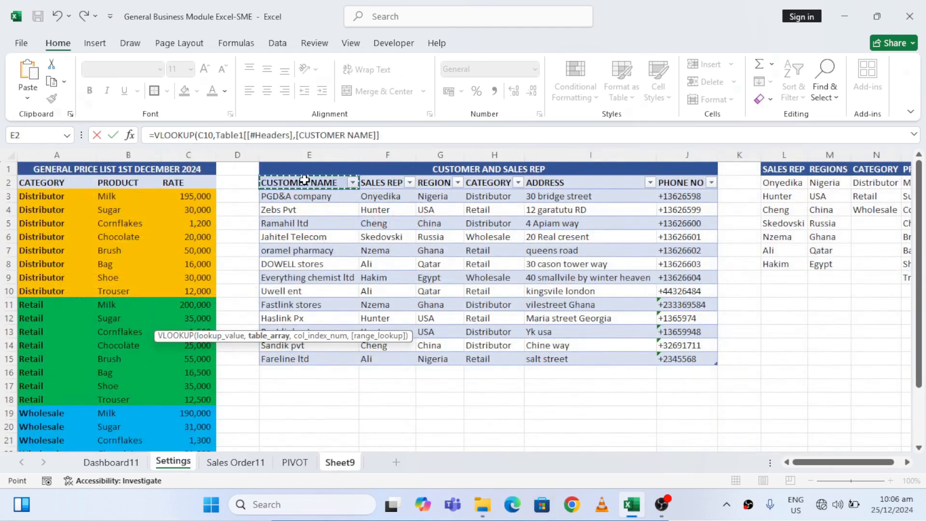
{"action": "key", "text": "ctrl+shift+Right"}
{"action": "key", "text": "ctrl+shift+Down"}
{"action": "key", "text": "shift+Up"}
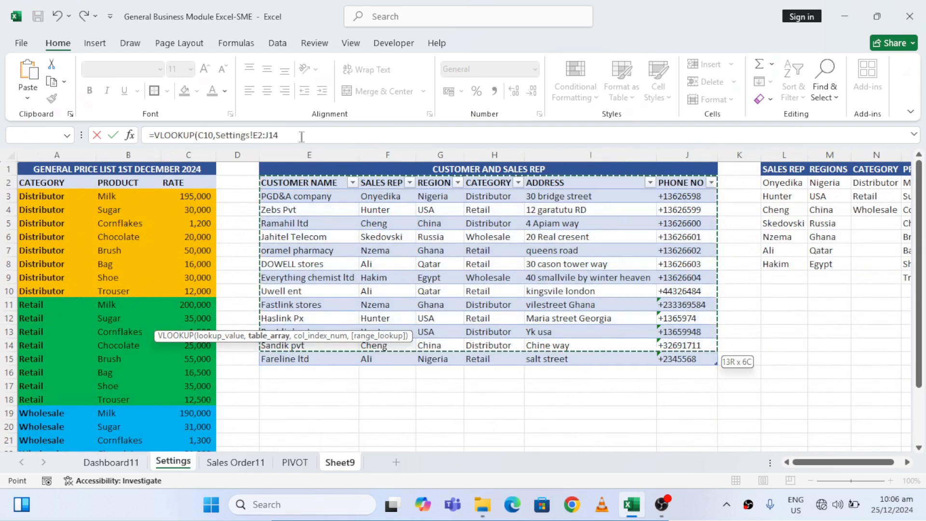
{"action": "left_click", "coordinate": [288, 135]}
{"action": "key", "text": "BackSpace"}
{"action": "type", "text": "5"}
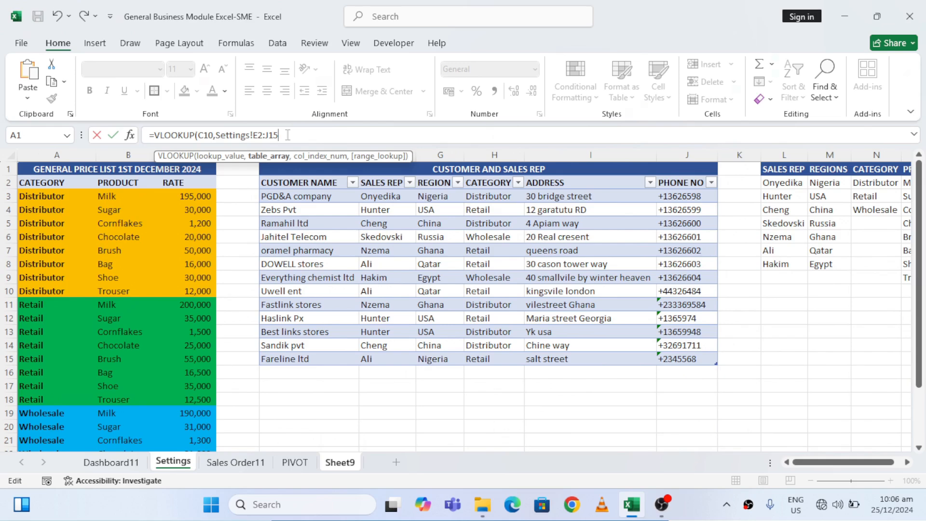
{"action": "type", "text": ","}
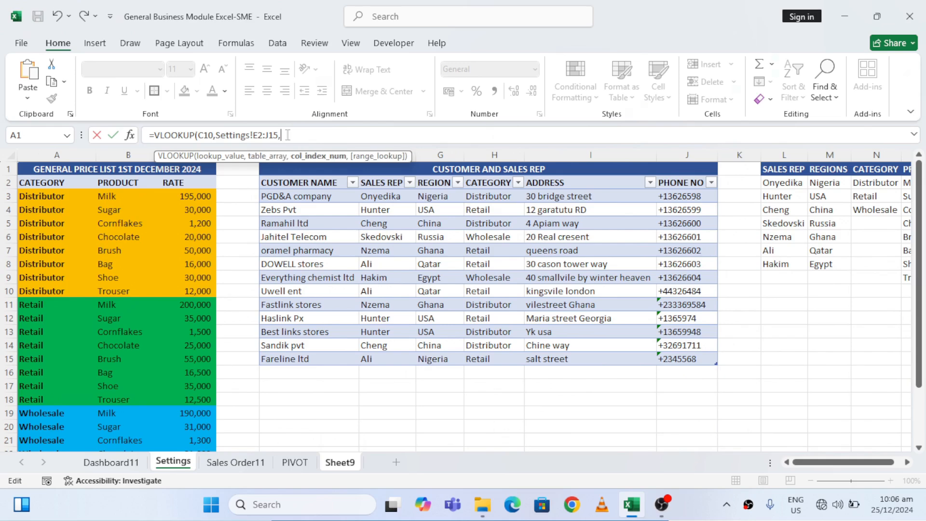
{"action": "type", "text": "6,"}
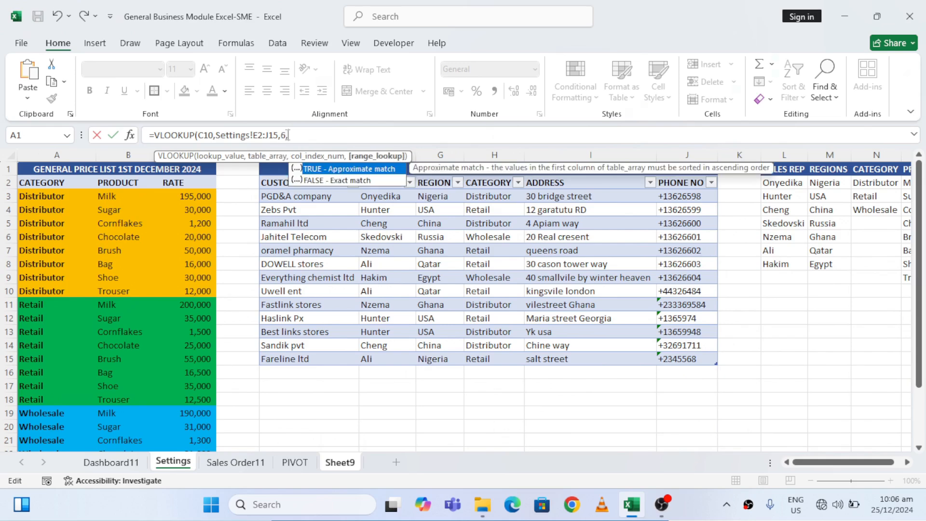
Finish the C12 VLOOKUP with column index 6 and FALSE for exact match, and commit it
{"action": "double_click", "coordinate": [339, 180]}
{"action": "key", "text": "Return"}
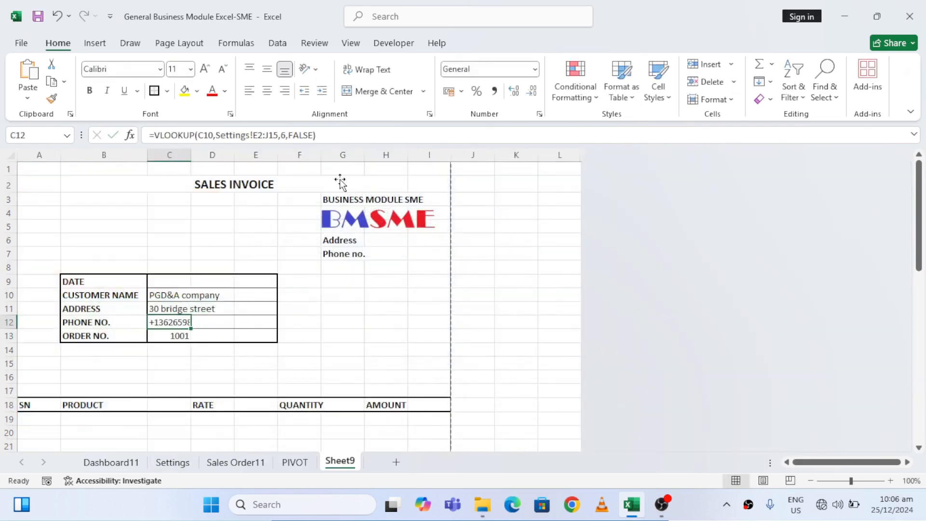
Make the table range in the C12 formula absolute as Settings!$E$2:$J$15
{"action": "left_click", "coordinate": [349, 139]}
{"action": "left_click", "coordinate": [256, 135]}
{"action": "type", "text": "$"}
{"action": "key", "text": "Right"}
{"action": "type", "text": "$"}
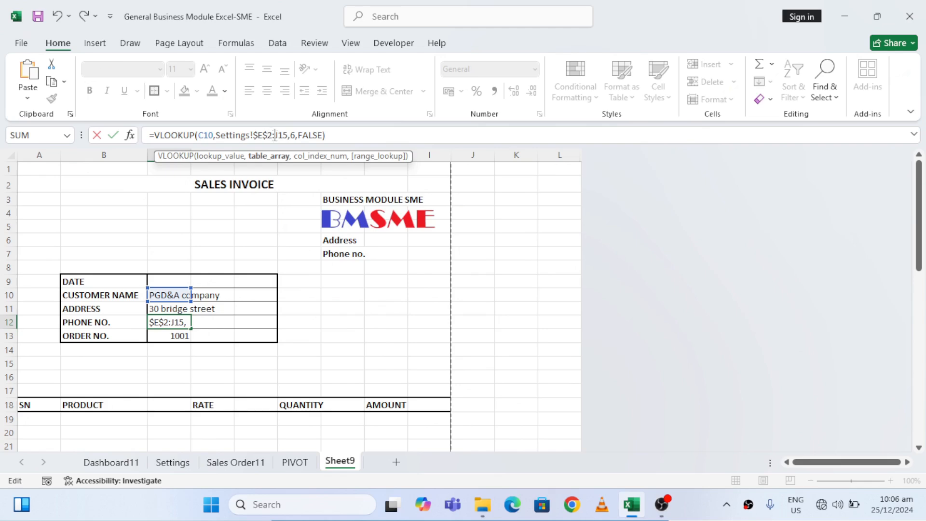
{"action": "left_click", "coordinate": [275, 135]}
{"action": "type", "text": "$E"}
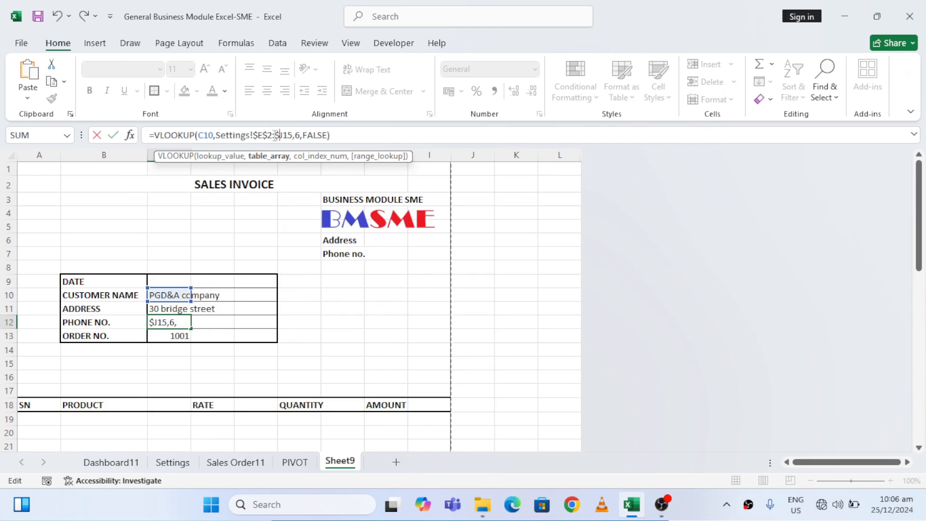
{"action": "type", "text": "$"}
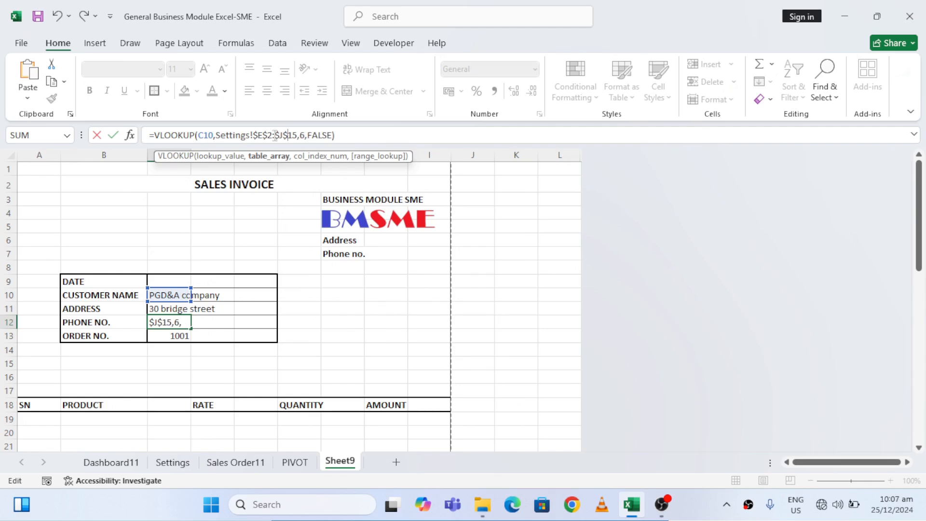
Wrap the phone number VLOOKUP in cell C12 in an IFERROR function, keeping the lookup as its value argument
{"action": "key", "text": "Return"}
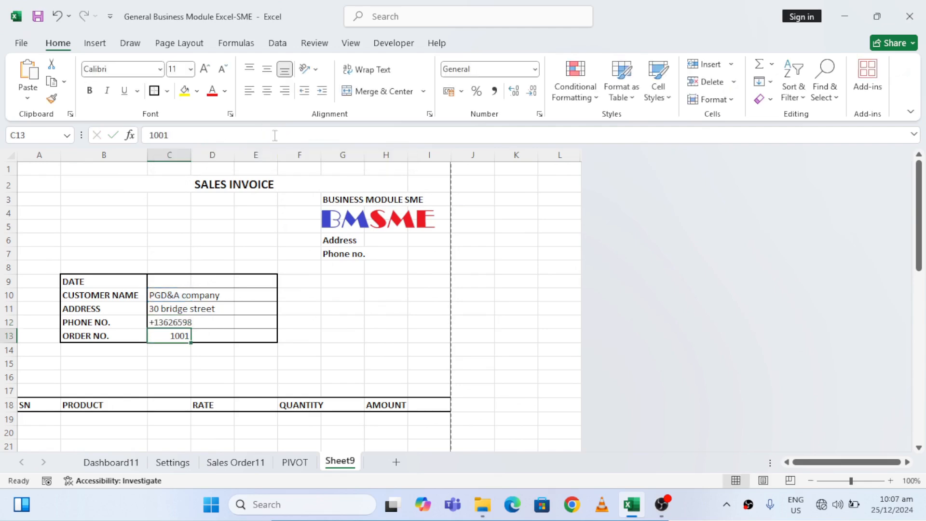
{"action": "key", "text": "Up"}
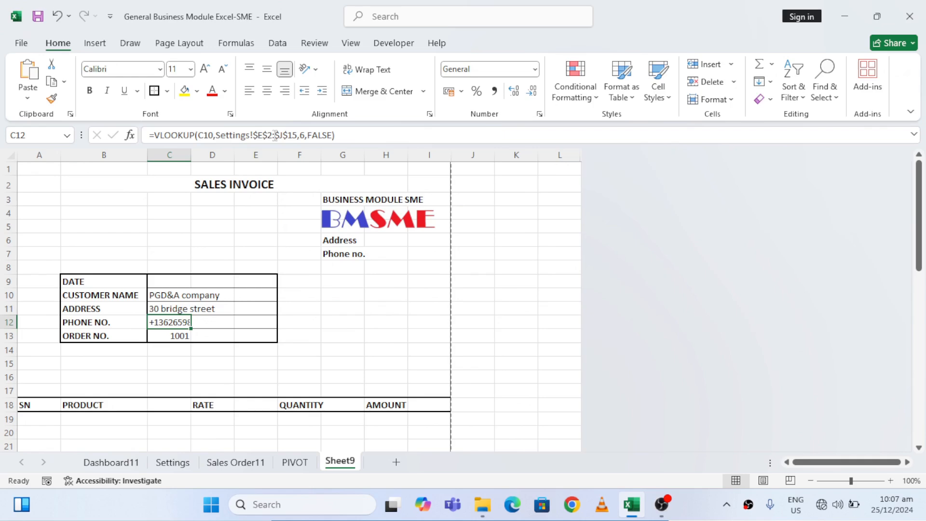
{"action": "left_click", "coordinate": [352, 136]}
{"action": "key", "text": "shift+Home"}
{"action": "key", "text": "shift+Right"}
{"action": "key", "text": "ctrl+c"}
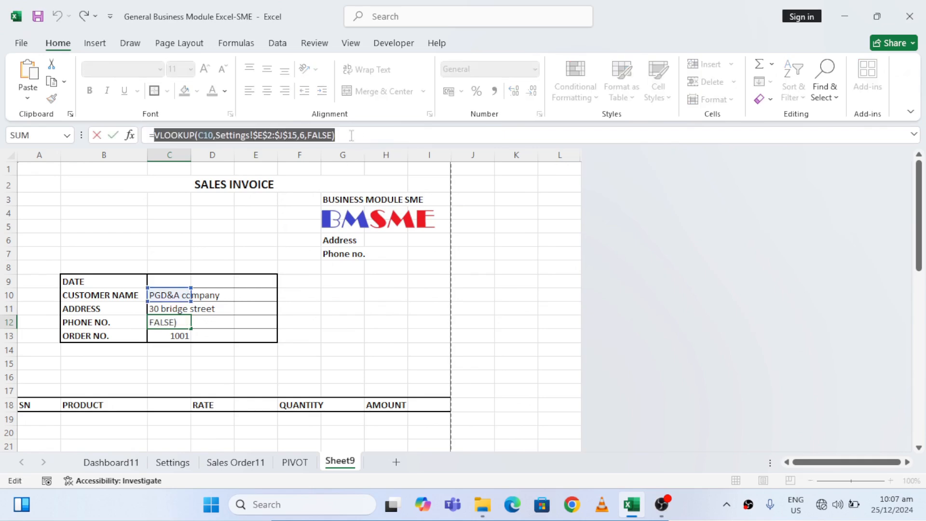
{"action": "key", "text": "BackSpace"}
{"action": "type", "text": "IF"}
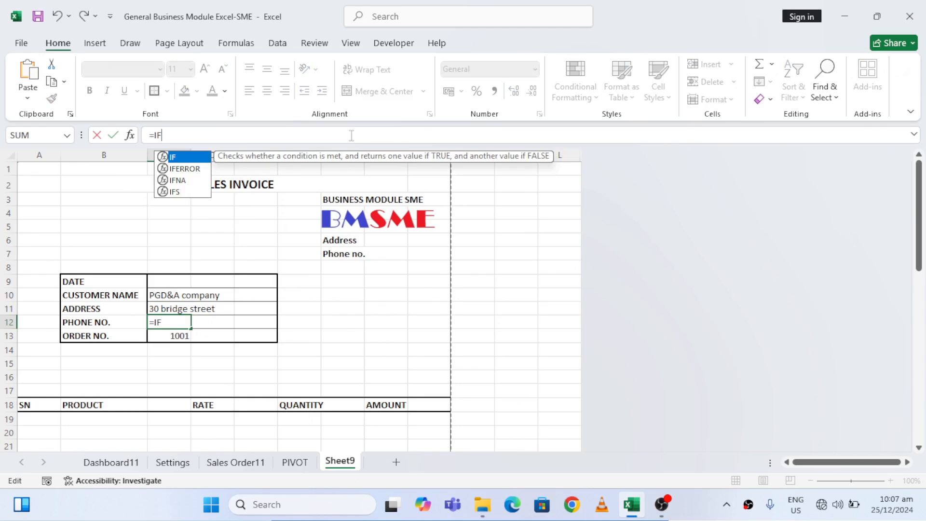
{"action": "double_click", "coordinate": [182, 167]}
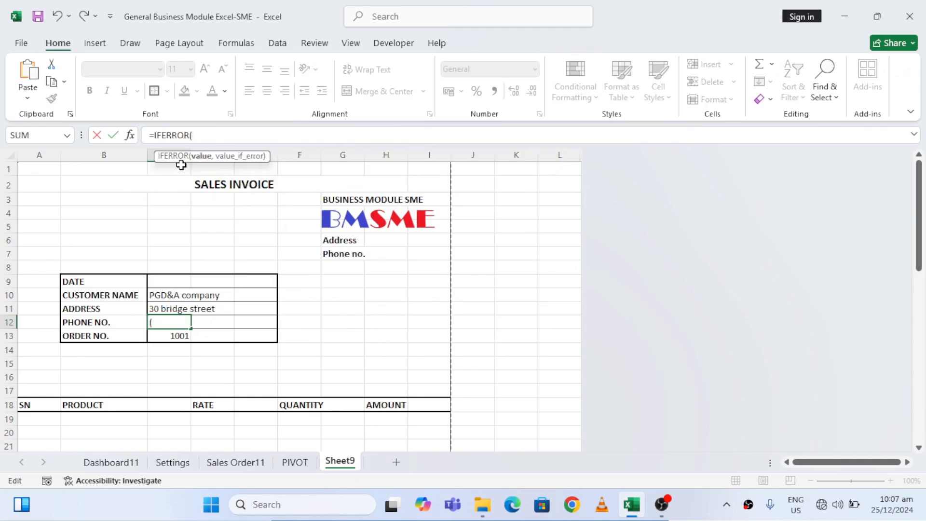
{"action": "key", "text": "ctrl+v"}
{"action": "type", "text": ","}
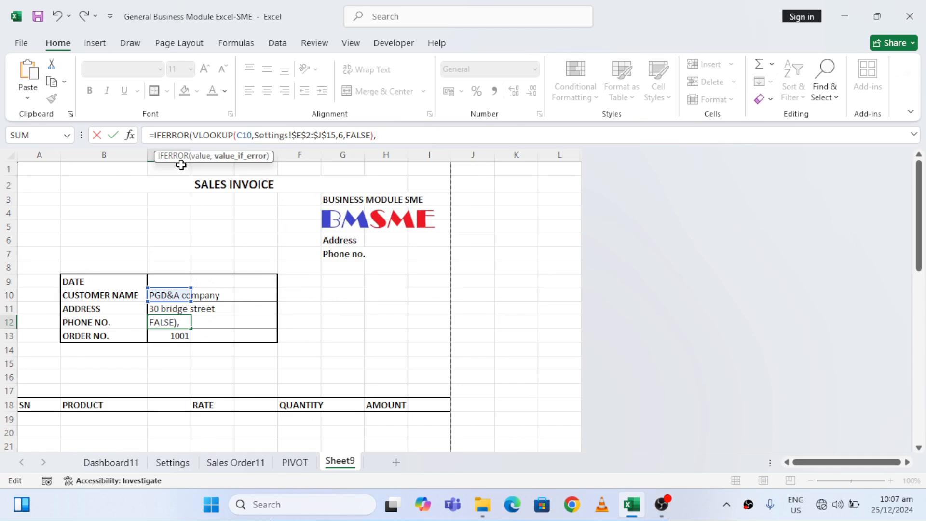
{"action": "type", "text": "\"D.O NOT FOUND\""}
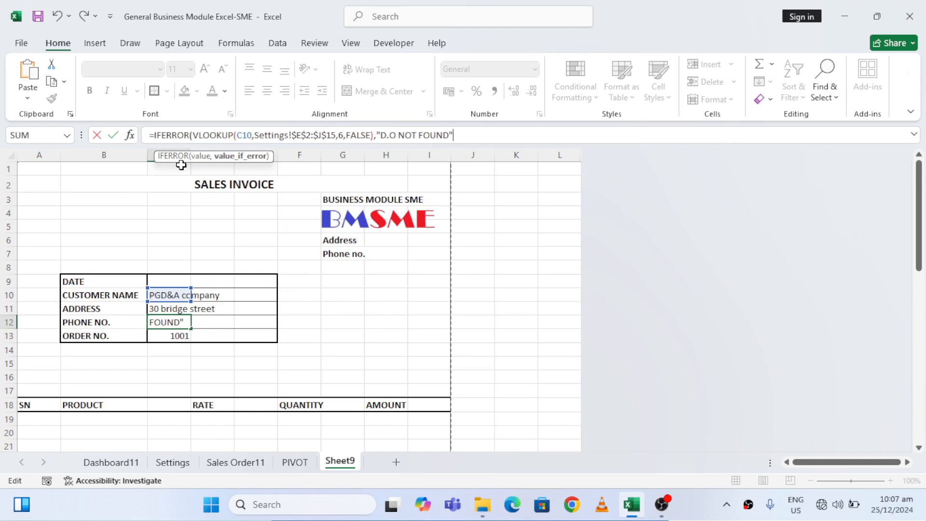
{"action": "type", "text": ")"}
Set the IFERROR fallback text in C12 to "D.O NOT FOUND" and commit the formula
{"action": "key", "text": "Return"}
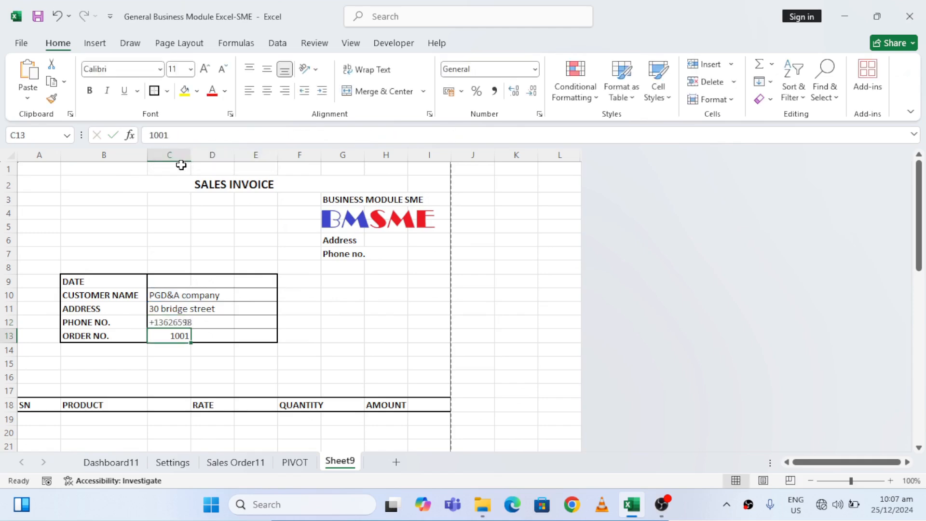
Test the error fallback by entering an unlisted order number in C13, and restore the original order number
{"action": "key", "text": "Down"}
{"action": "key", "text": "Up"}
{"action": "type", "text": "20"}
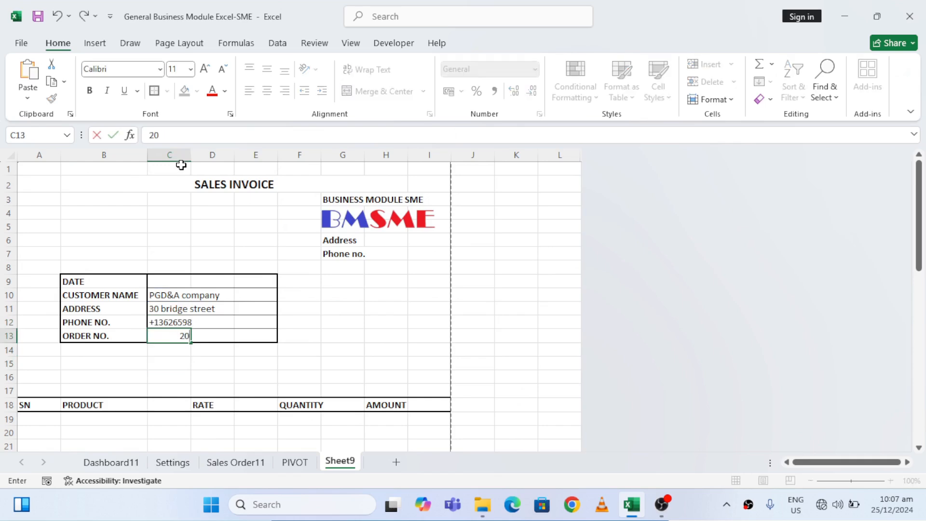
{"action": "key", "text": "Return"}
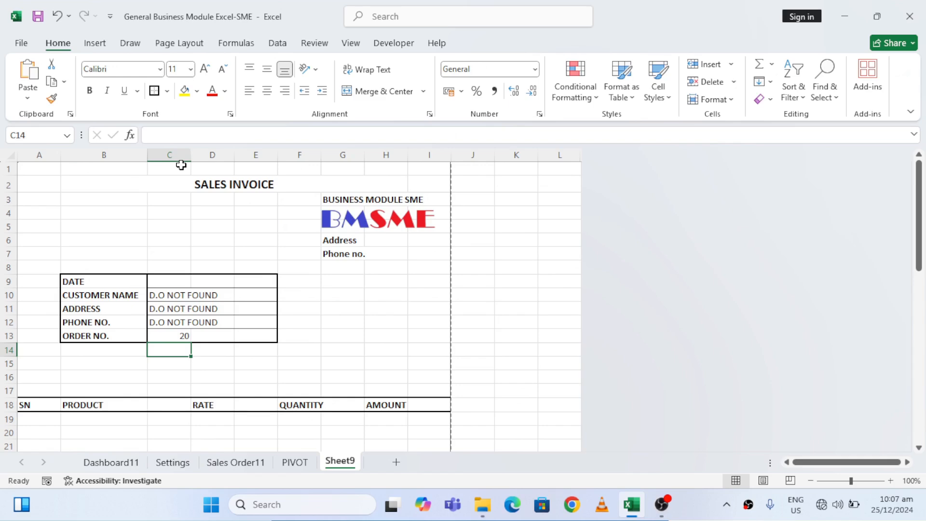
{"action": "key", "text": "Up"}
{"action": "type", "text": "1001"}
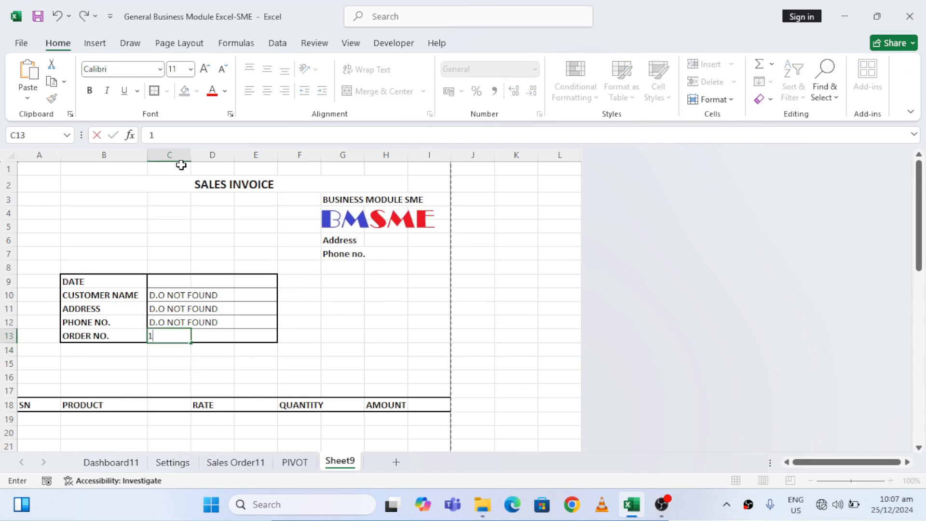
{"action": "key", "text": "Return"}
Start an INDEX formula in the first PRODUCT cell B19 with the product column 'Sales Order11'!G2:G13 as its array
{"action": "key", "text": "Down"}
{"action": "key", "text": "Down"}
{"action": "key", "text": "Down"}
{"action": "key", "text": "Down"}
{"action": "key", "text": "Down"}
{"action": "key", "text": "Down"}
{"action": "key", "text": "Down"}
{"action": "key", "text": "Down"}
{"action": "key", "text": "Down"}
{"action": "key", "text": "Down"}
{"action": "key", "text": "Down"}
{"action": "key", "text": "Down"}
{"action": "key", "text": "Down"}
{"action": "key", "text": "Up"}
{"action": "key", "text": "Up"}
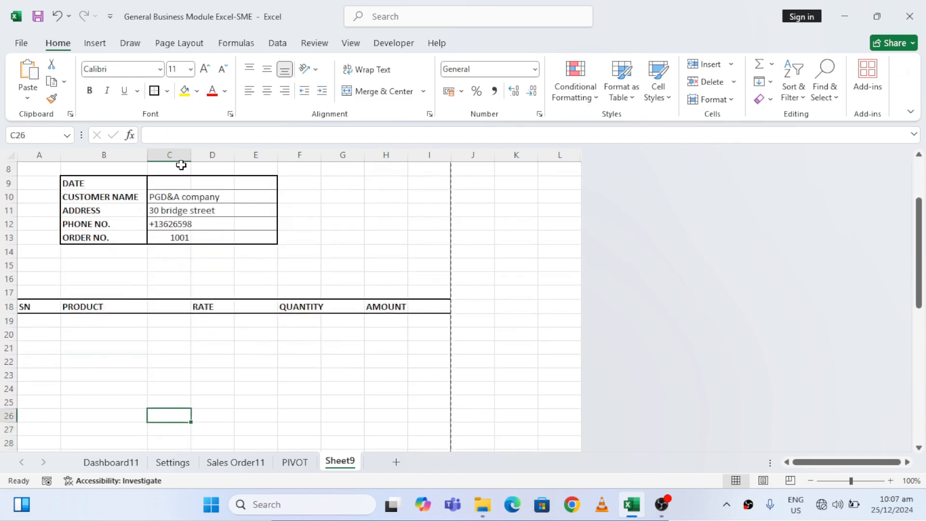
{"action": "left_click", "coordinate": [102, 320]}
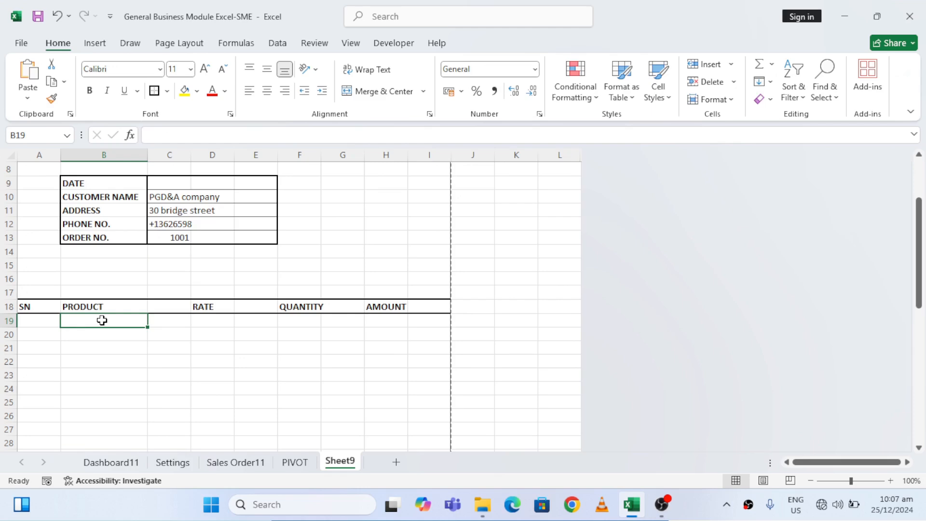
{"action": "type", "text": "=IND"}
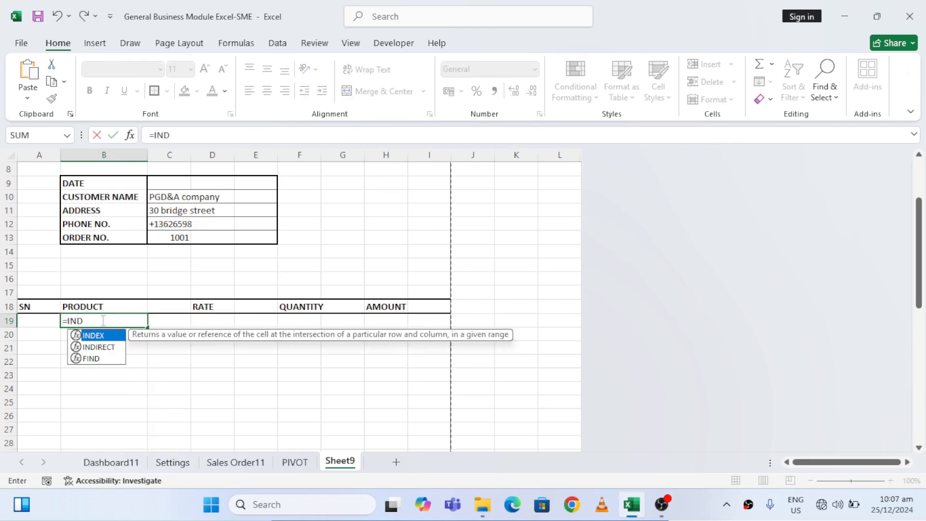
{"action": "double_click", "coordinate": [105, 336]}
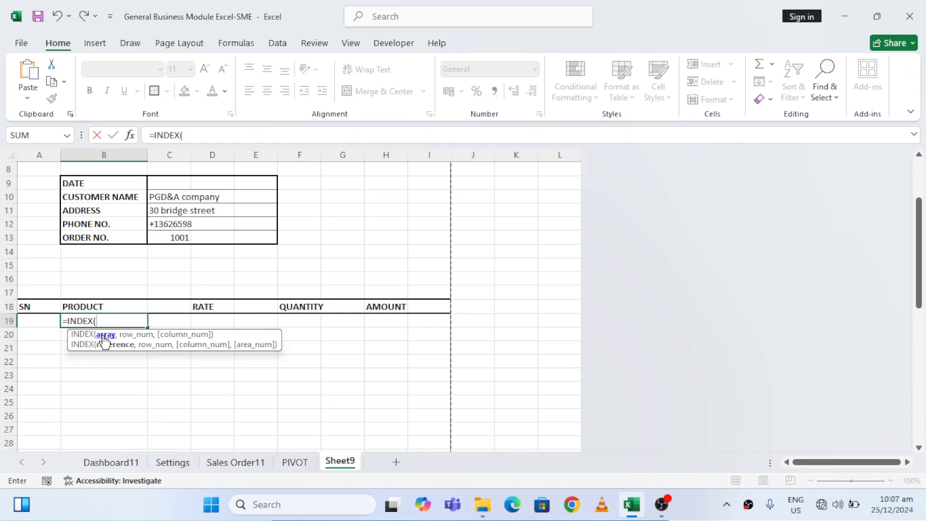
{"action": "left_click", "coordinate": [247, 461]}
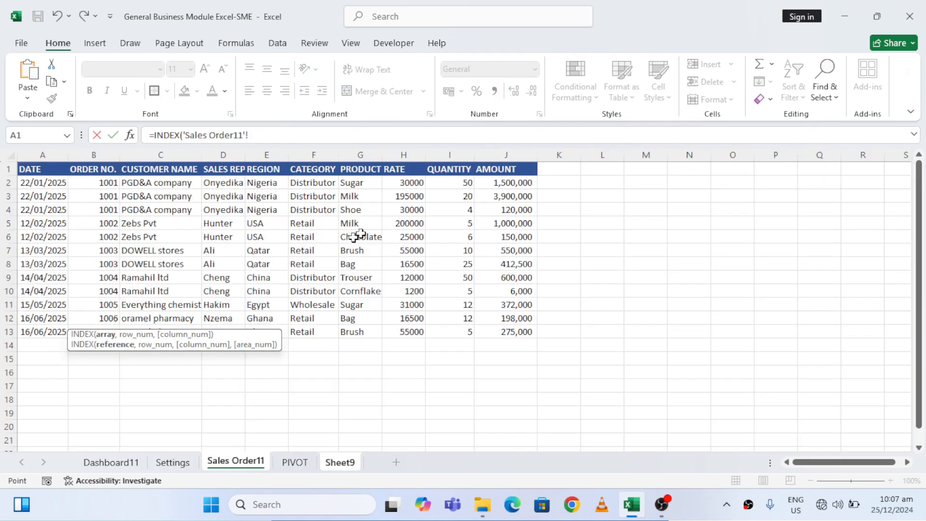
{"action": "left_click", "coordinate": [367, 182]}
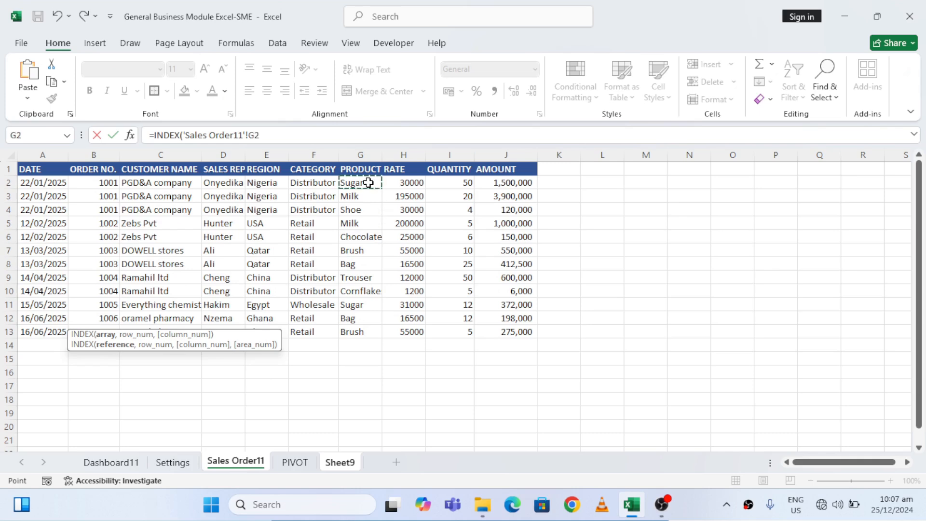
{"action": "key", "text": "ctrl+shift+Down"}
{"action": "type", "text": ","}
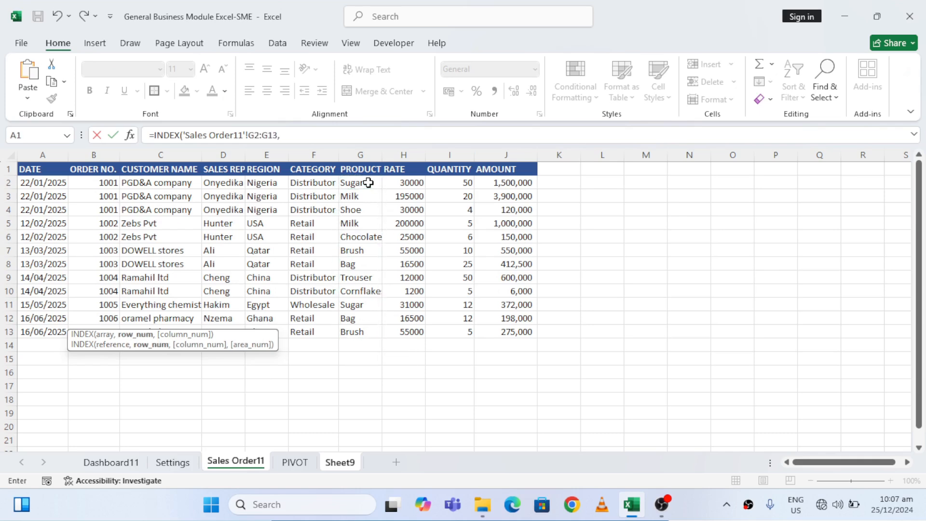
{"action": "type", "text": "SM"}
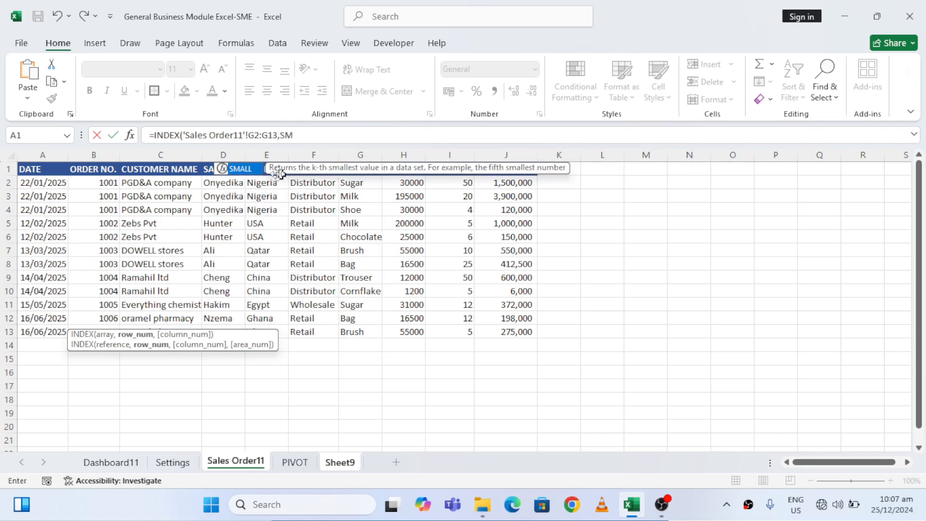
Nest SMALL and IF as the INDEX row number, with the logical test 'Sales Order11'!B2:B13=Sheet9!C13
{"action": "double_click", "coordinate": [243, 167]}
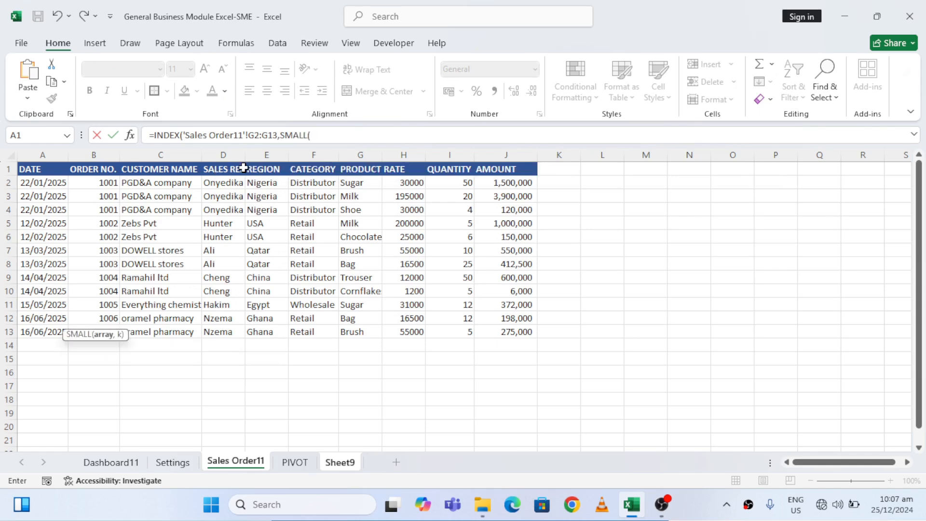
{"action": "type", "text": "IF"}
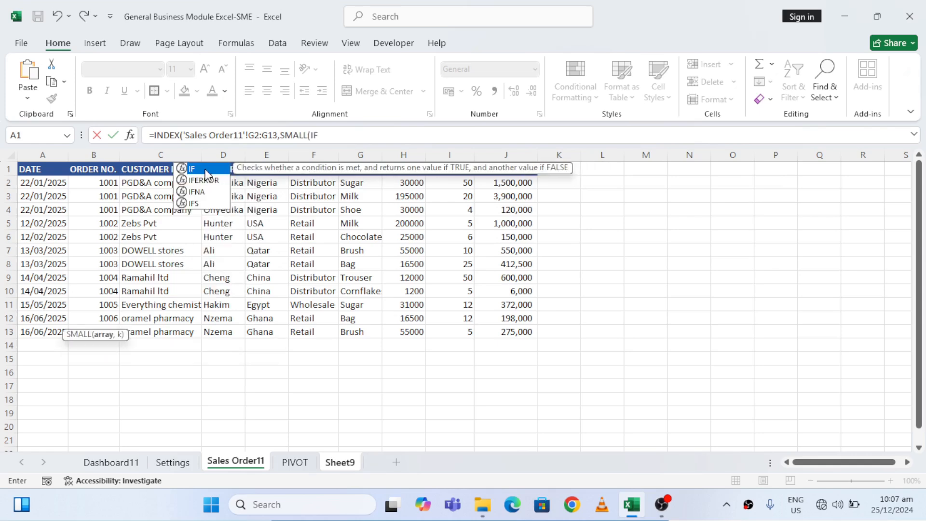
{"action": "double_click", "coordinate": [205, 169]}
{"action": "left_click", "coordinate": [97, 178]}
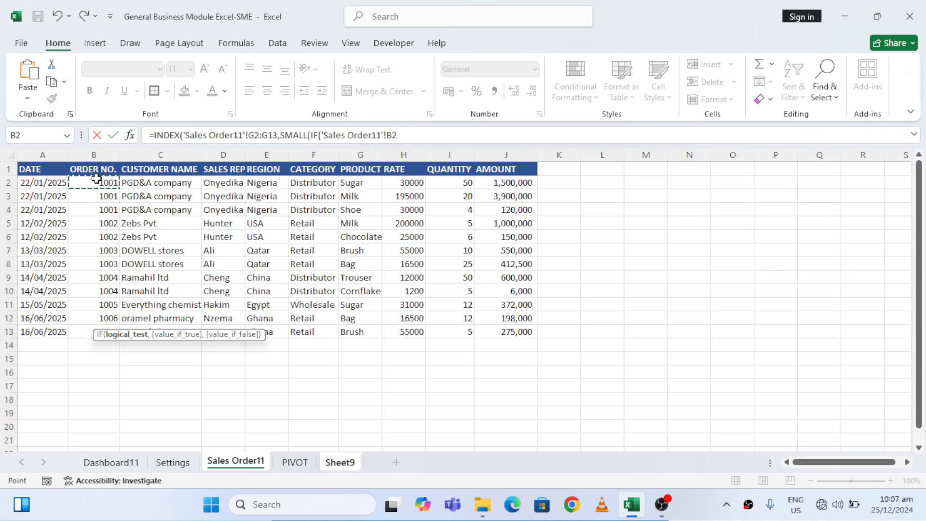
{"action": "key", "text": "ctrl+shift+Down"}
{"action": "type", "text": "="}
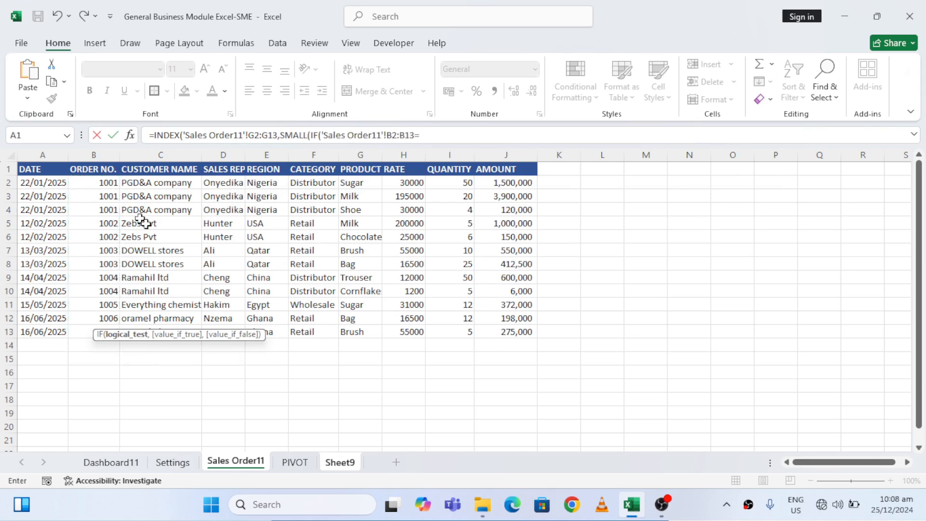
{"action": "left_click", "coordinate": [343, 463]}
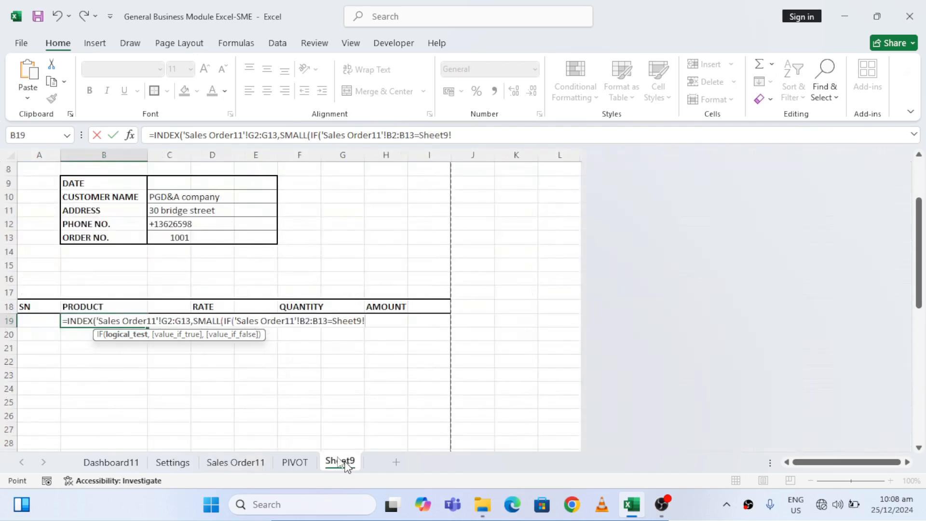
{"action": "left_click", "coordinate": [178, 237]}
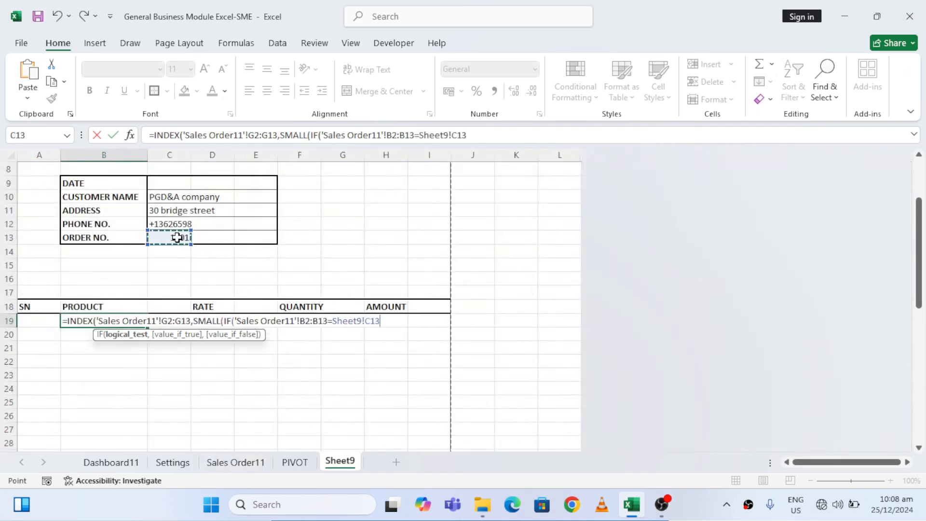
Begin the IF's value-if-true argument with ROW('Sales Order11'!G2:G13)
{"action": "type", "text": ",ROW"}
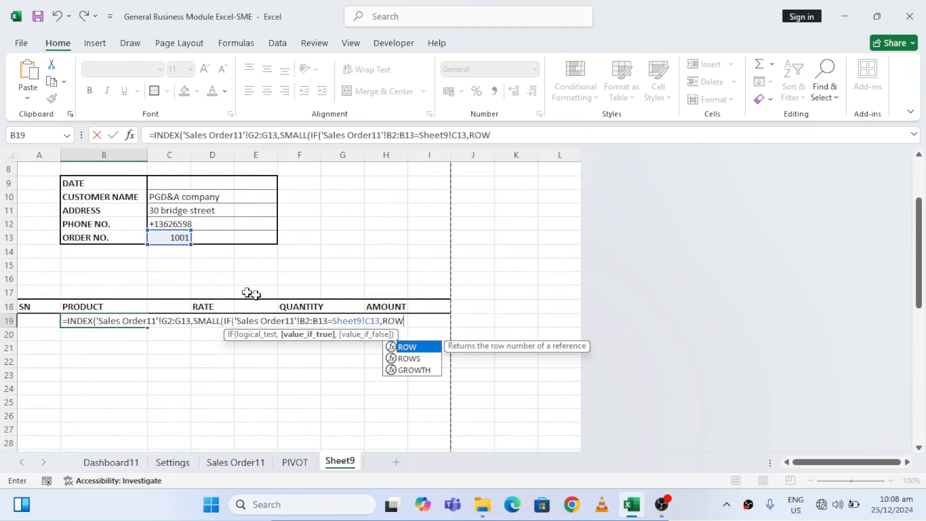
{"action": "double_click", "coordinate": [411, 346]}
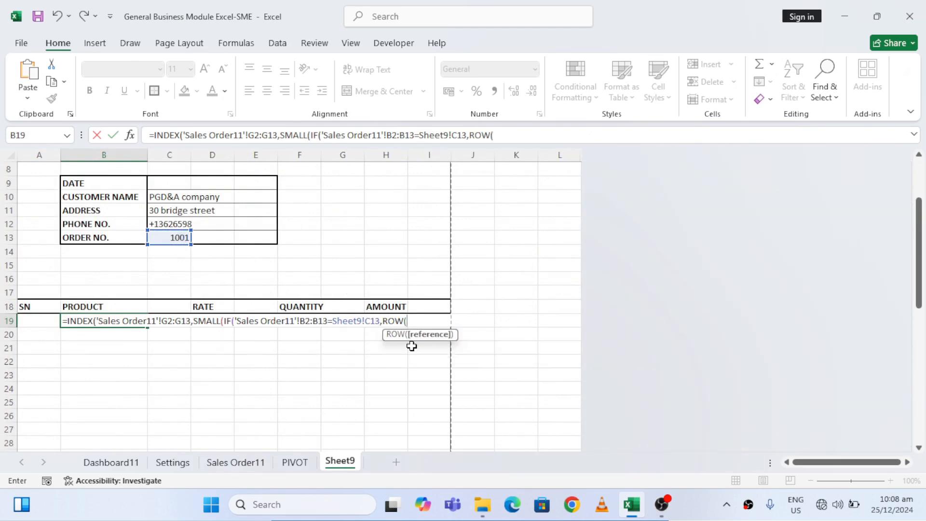
{"action": "left_click", "coordinate": [246, 462]}
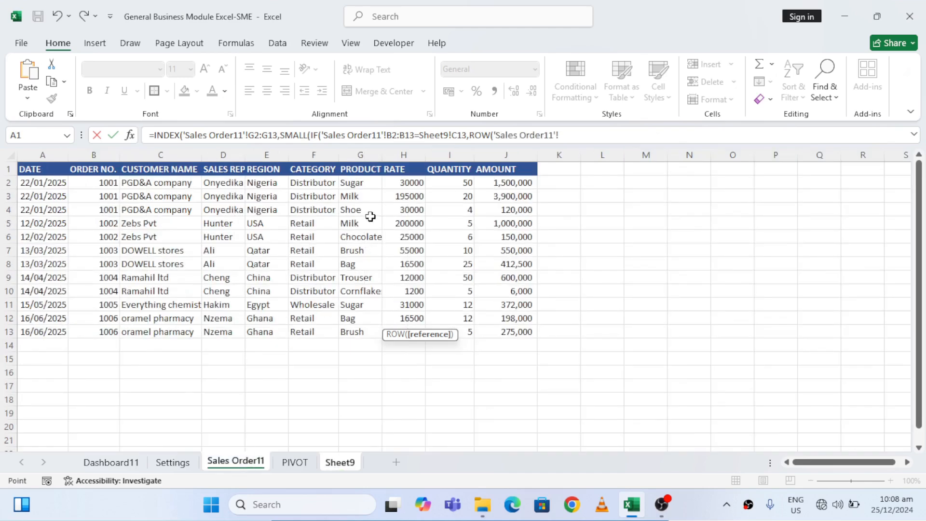
{"action": "left_click", "coordinate": [359, 183]}
{"action": "key", "text": "ctrl+shift+Down"}
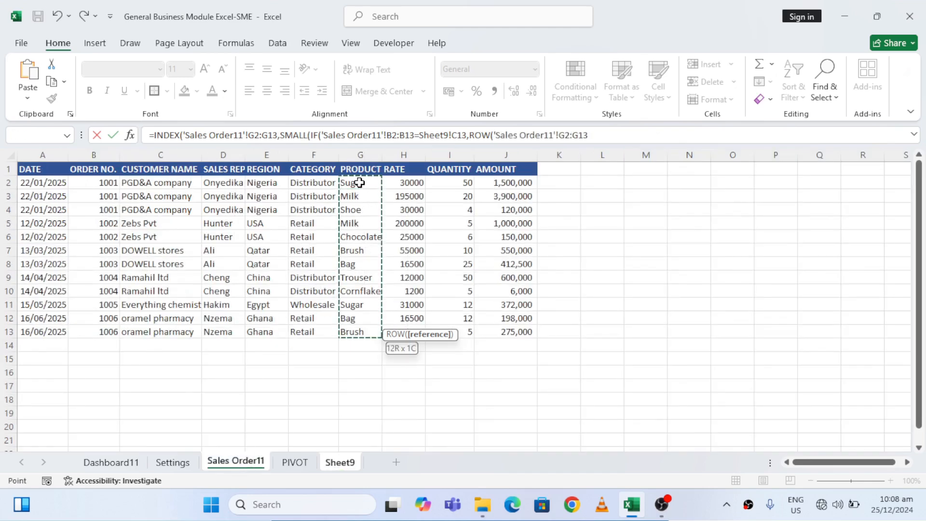
{"action": "type", "text": ")-MIN"}
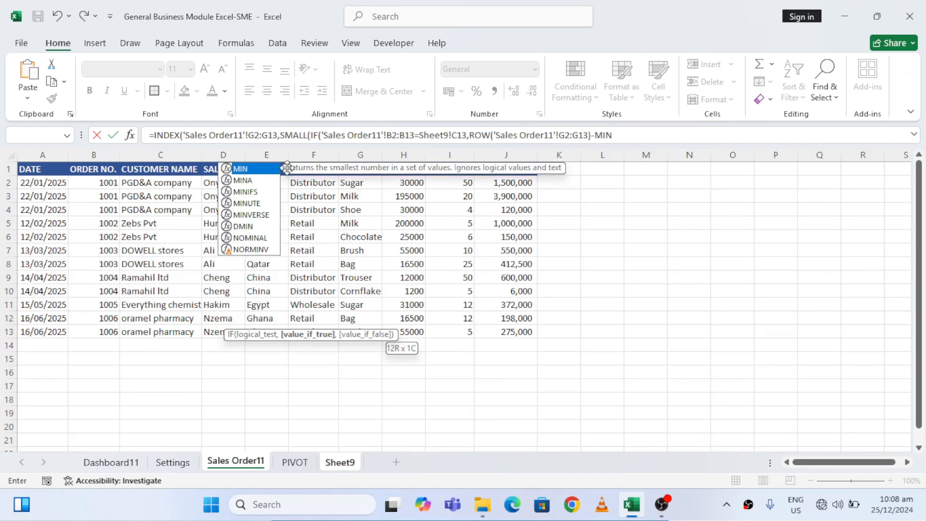
{"action": "type", "text": "("}
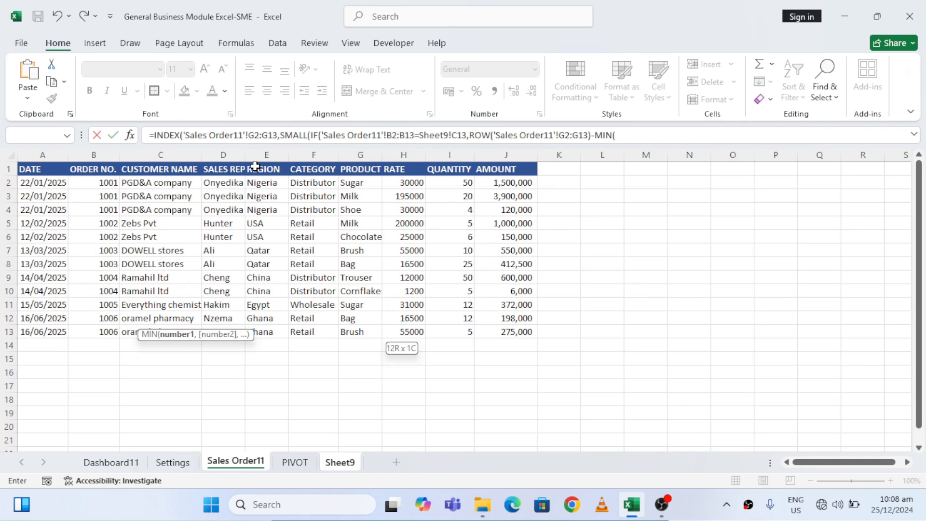
{"action": "type", "text": "ROW"}
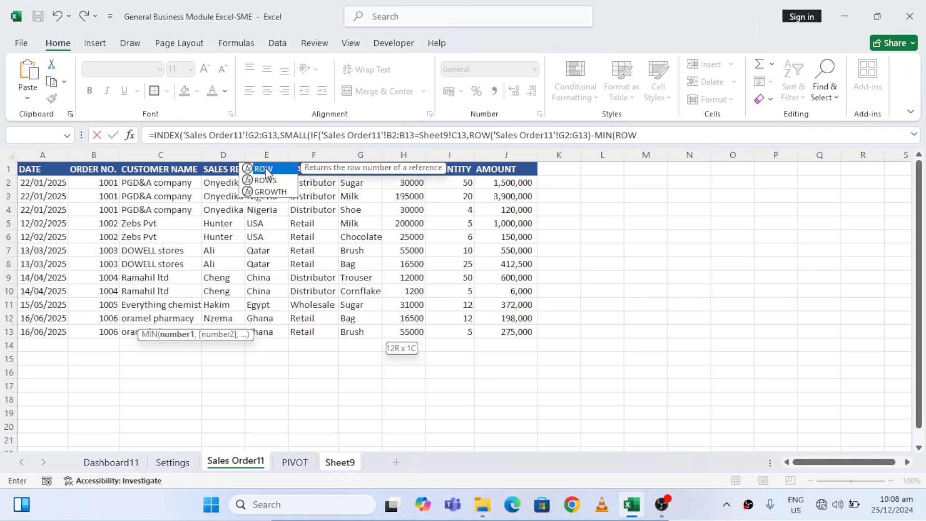
{"action": "type", "text": "("}
Subtract MIN(ROW('Sales Order11'!G2:G13)) from the ROW expression in the IF's value-if-true argument
{"action": "left_click", "coordinate": [367, 182]}
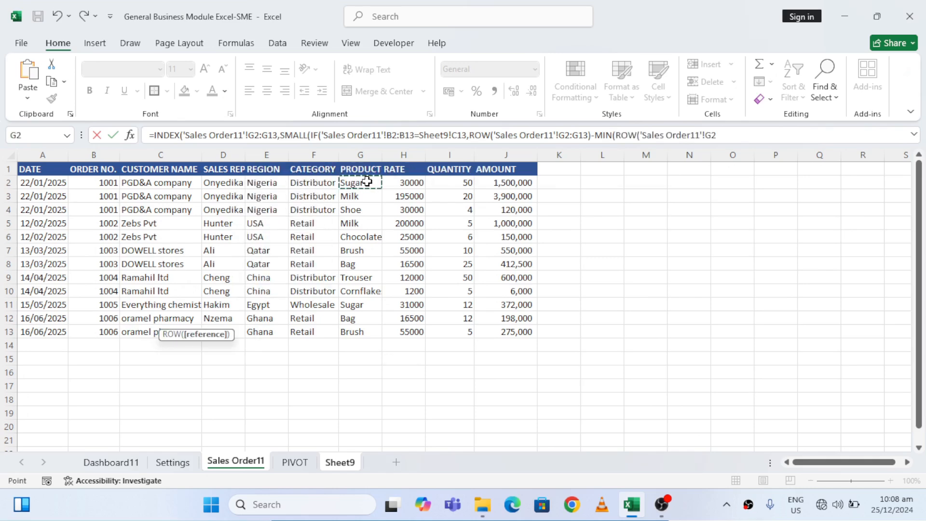
{"action": "key", "text": "ctrl+shift+Down"}
{"action": "type", "text": "))"}
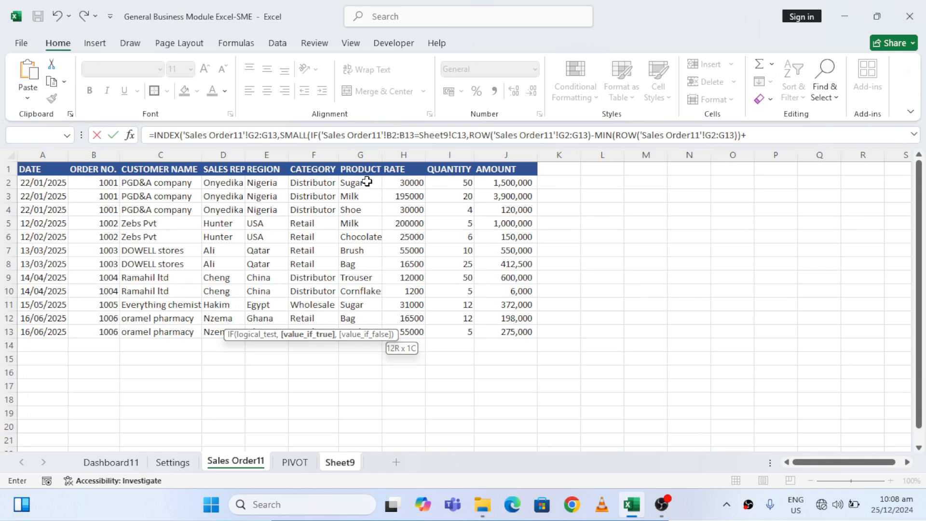
{"action": "type", "text": "+1,\"\"),ROW"}
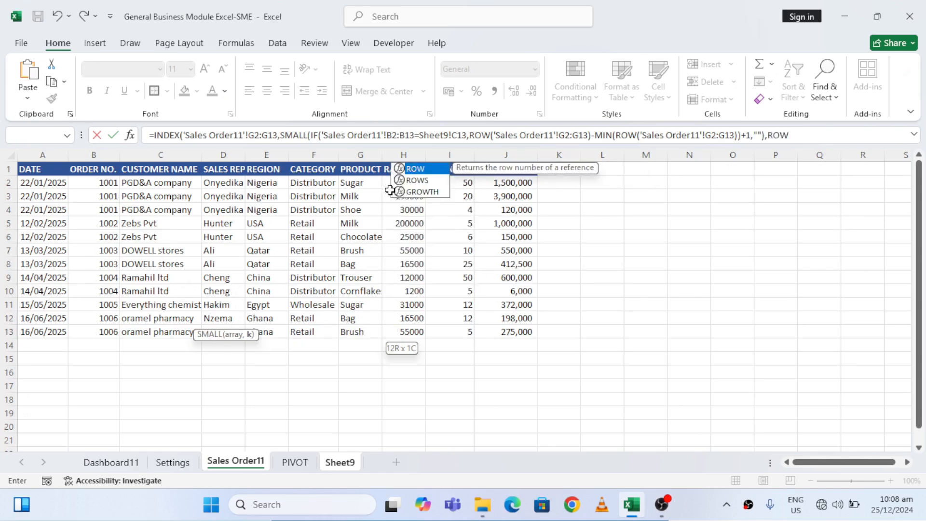
{"action": "type", "text": "("}
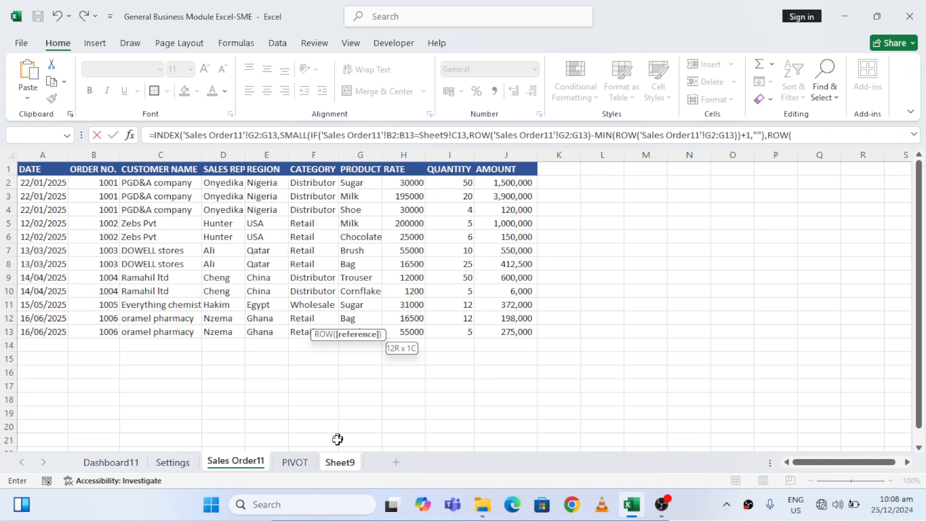
Complete the B19 formula with +1, an empty string as the IF's value if false, and ROW(Sheet9!A1) as SMALL's k argument
{"action": "left_click", "coordinate": [336, 464]}
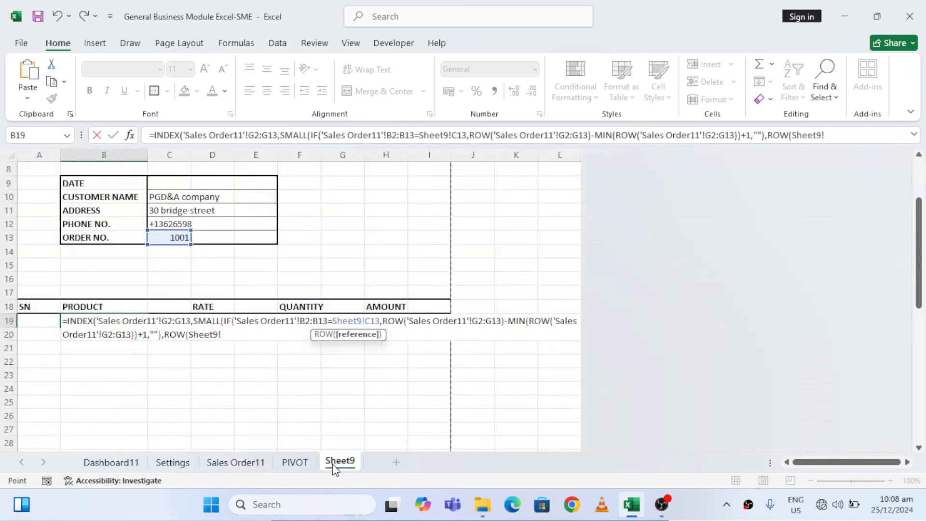
{"action": "left_click", "coordinate": [48, 292]}
{"action": "key", "text": "ctrl+Home"}
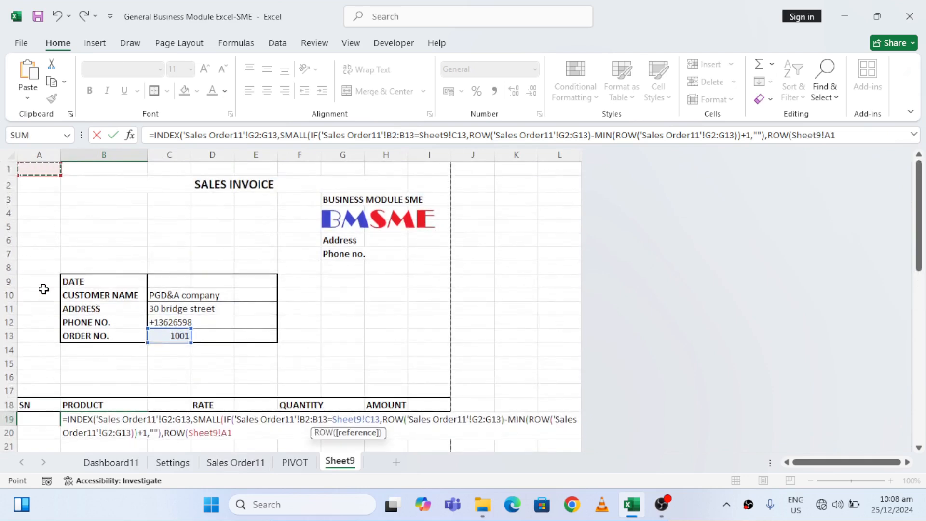
{"action": "type", "text": ")))"}
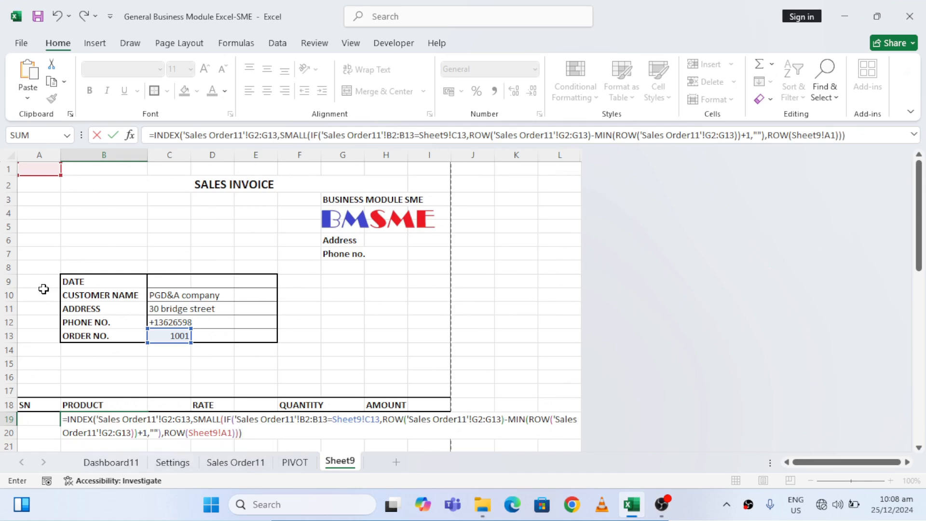
{"action": "key", "text": "Return"}
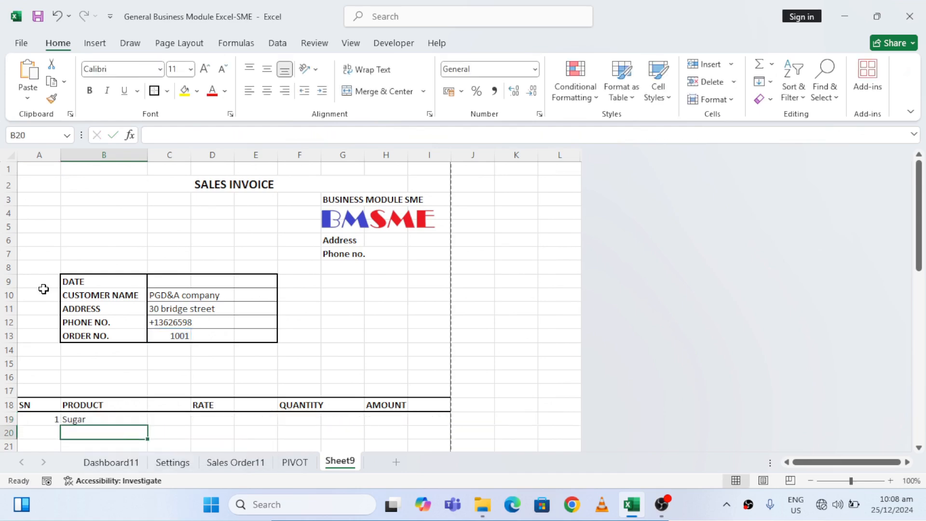
Make the INDEX array in the B19 formula an absolute reference, 'Sales Order11'!$G$2:$G$13
{"action": "key", "text": "Up"}
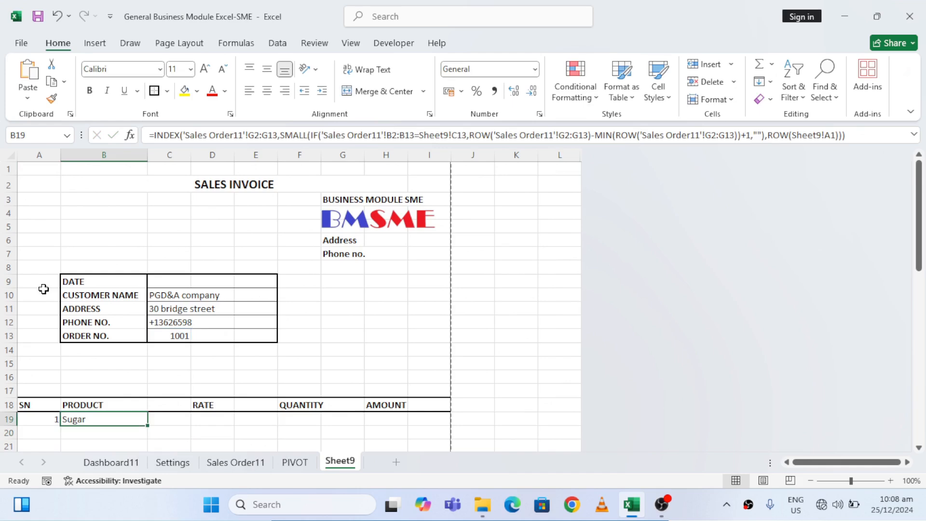
{"action": "left_click", "coordinate": [250, 134]}
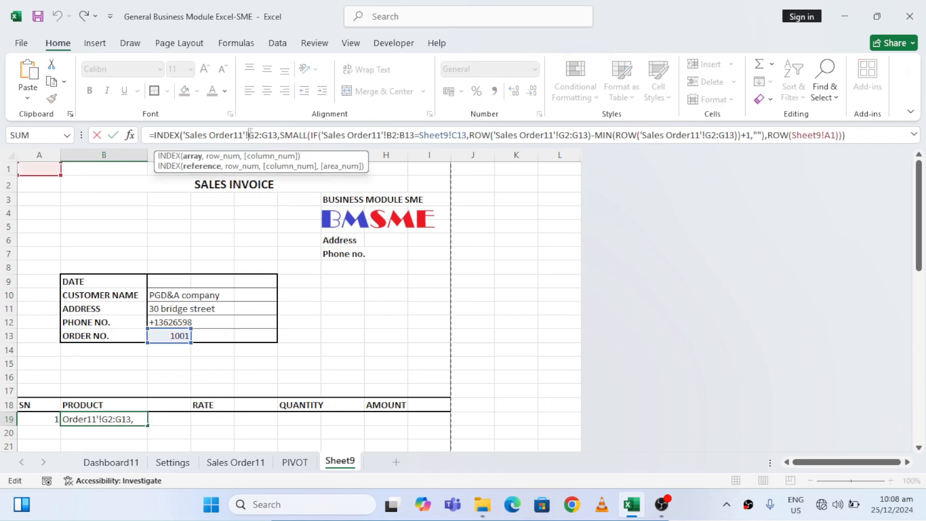
{"action": "type", "text": "$G"}
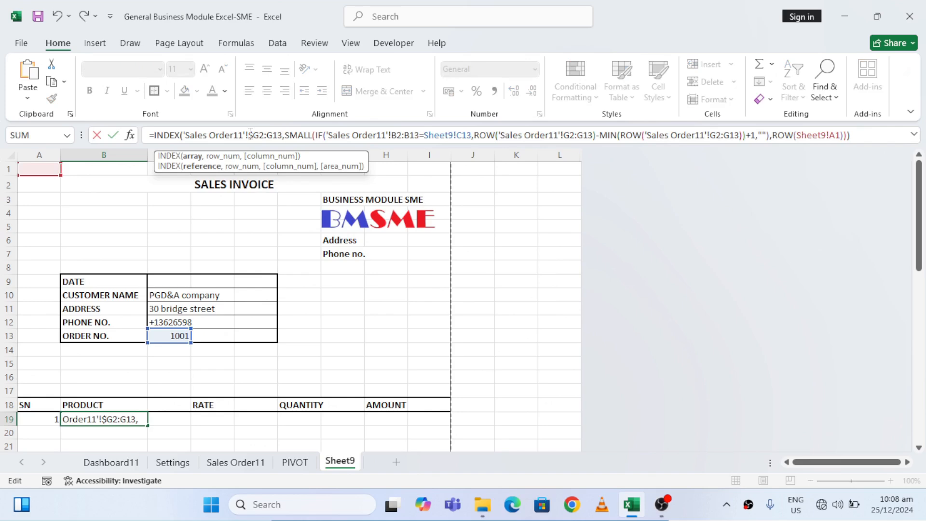
{"action": "type", "text": "$"}
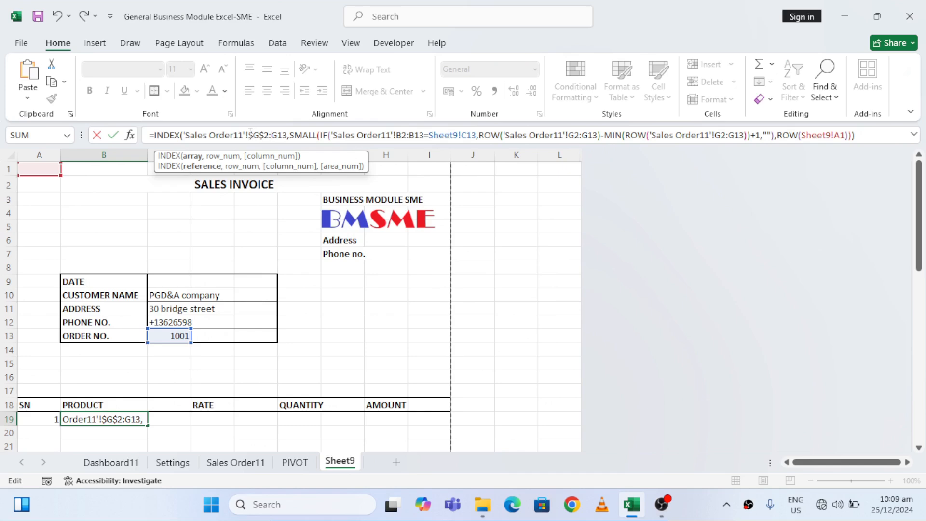
{"action": "type", "text": "$G"}
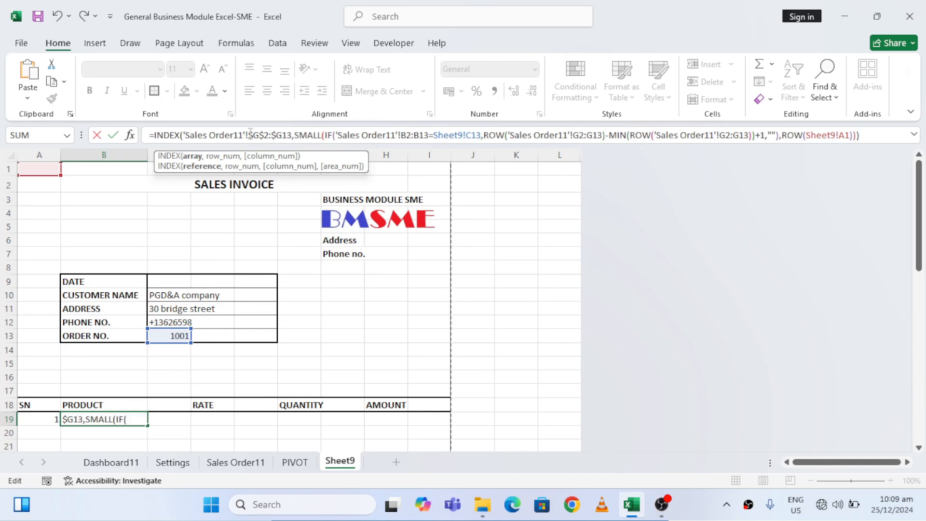
{"action": "type", "text": "$"}
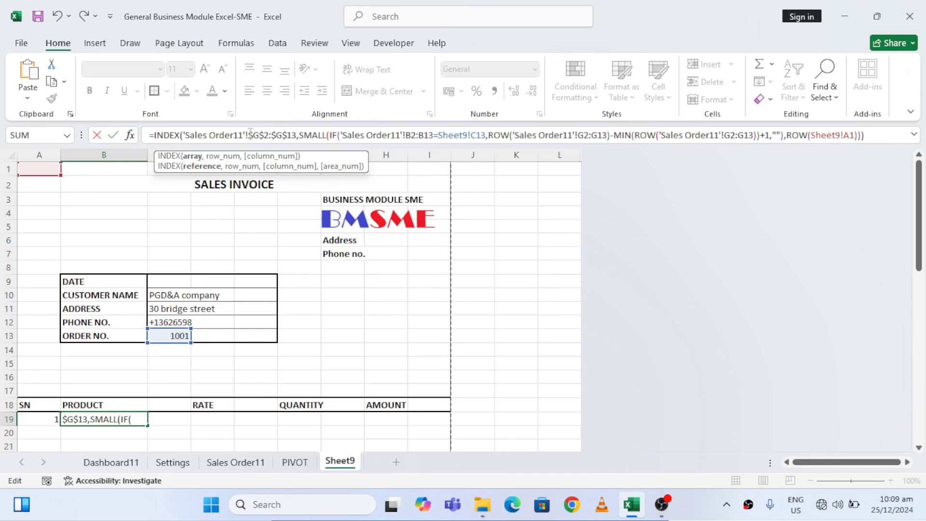
Make the order number range in the IF's logical test absolute as 'Sales Order11'!$B$2:$B$13
{"action": "left_click", "coordinate": [413, 134]}
{"action": "type", "text": "$B$"}
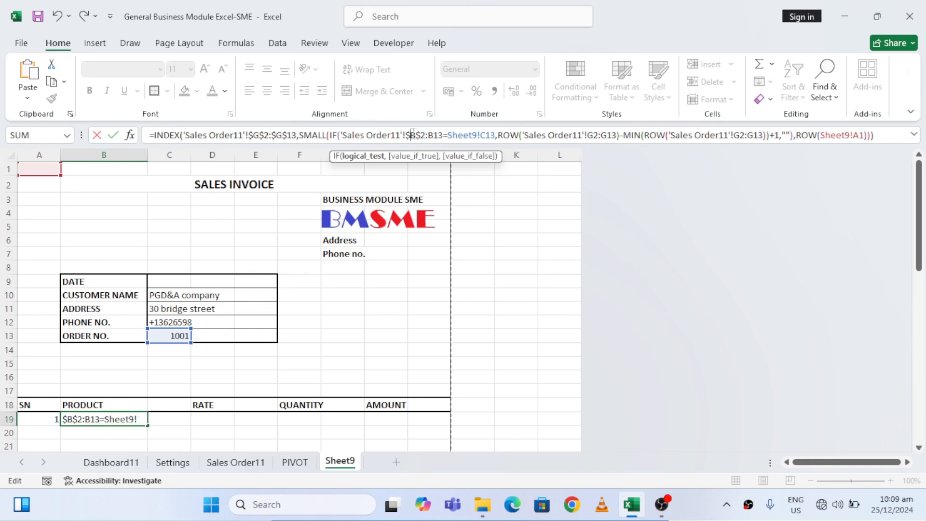
{"action": "left_click", "coordinate": [410, 134]}
{"action": "type", "text": "$"}
{"action": "left_click", "coordinate": [435, 134]}
{"action": "type", "text": "$G"}
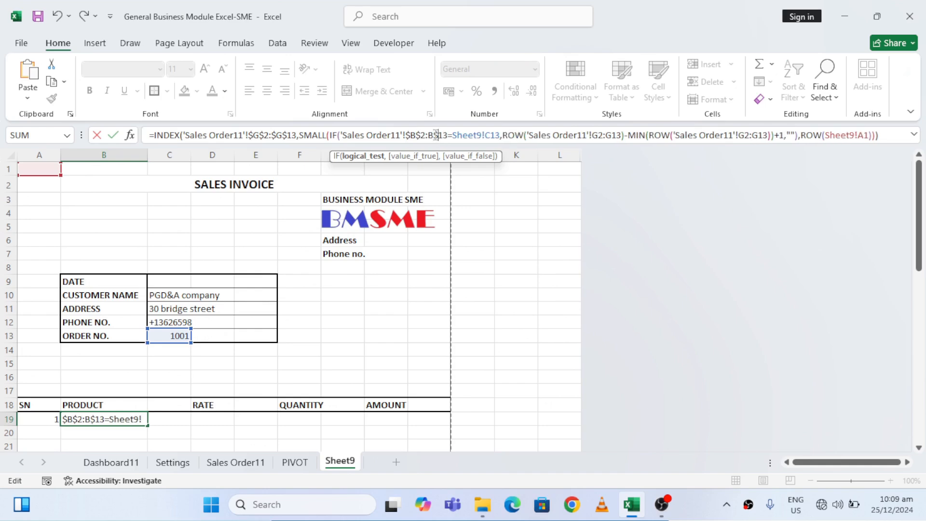
{"action": "type", "text": "$"}
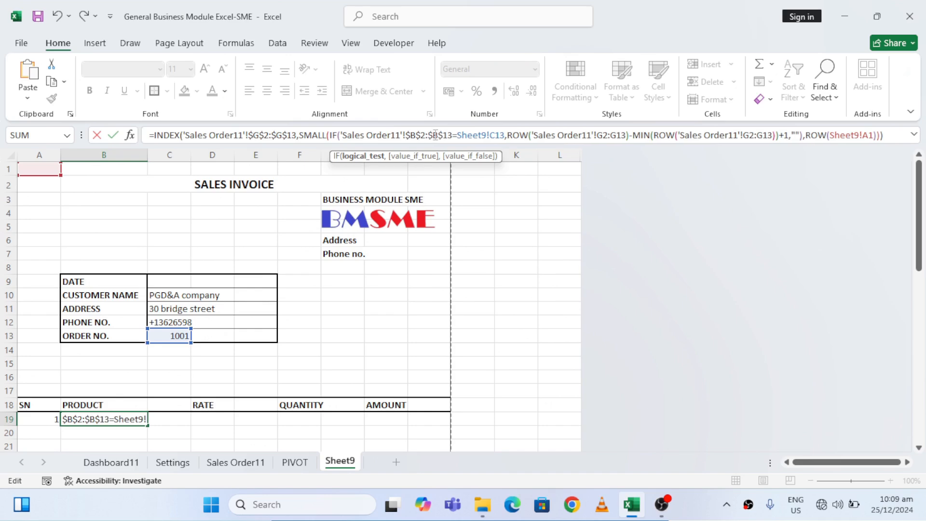
Lock the invoice order number reference in the logical test as Sheet9!$C$13
{"action": "left_click", "coordinate": [497, 135]}
{"action": "type", "text": "$G"}
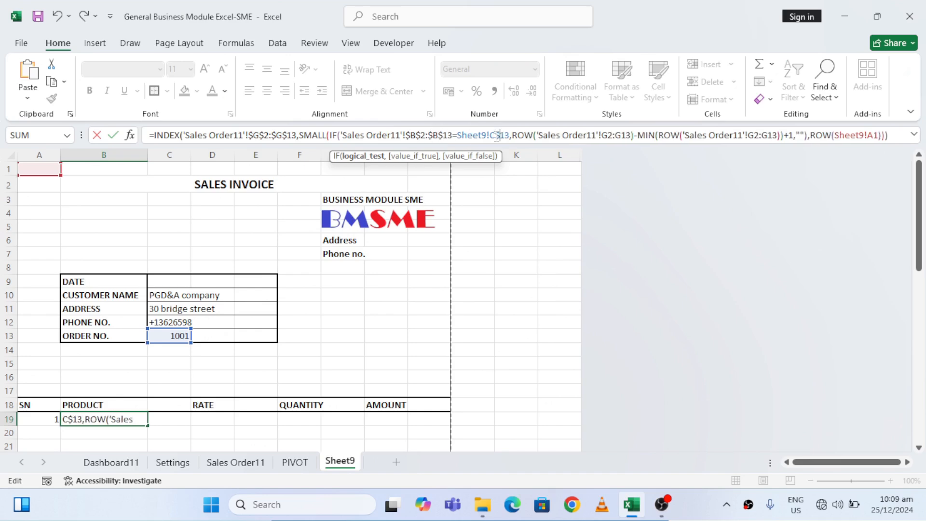
{"action": "type", "text": "$"}
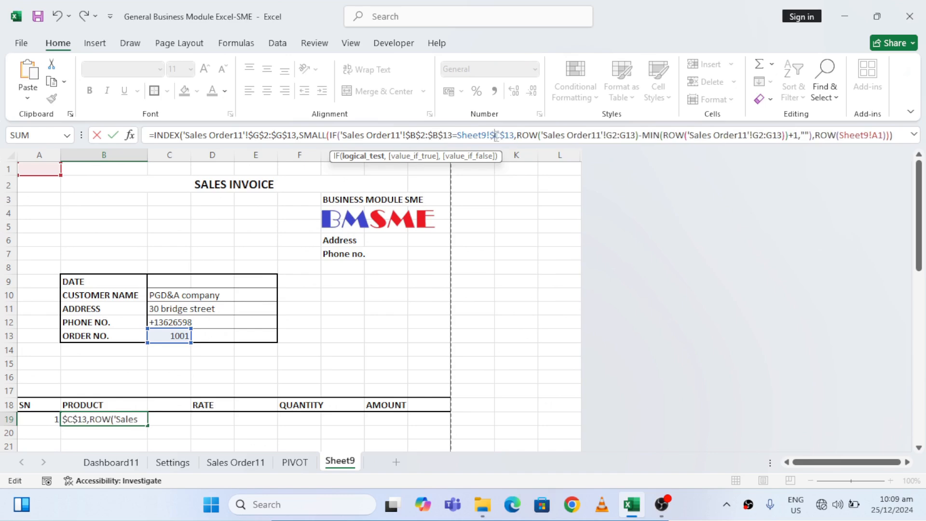
Make the range in the IF's first ROW function absolute as 'Sales Order11'!$G$2:$G$13
{"action": "left_click", "coordinate": [613, 136]}
{"action": "type", "text": "$G"}
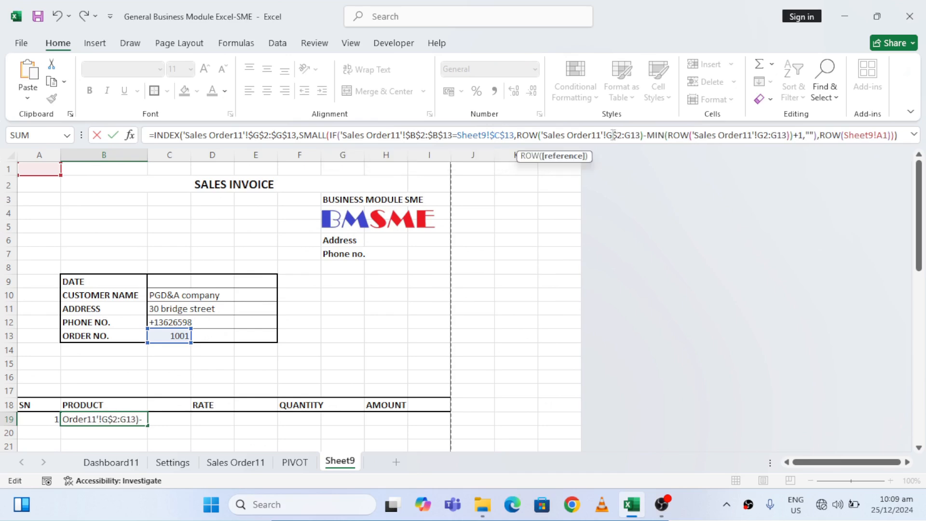
{"action": "type", "text": "$2:"}
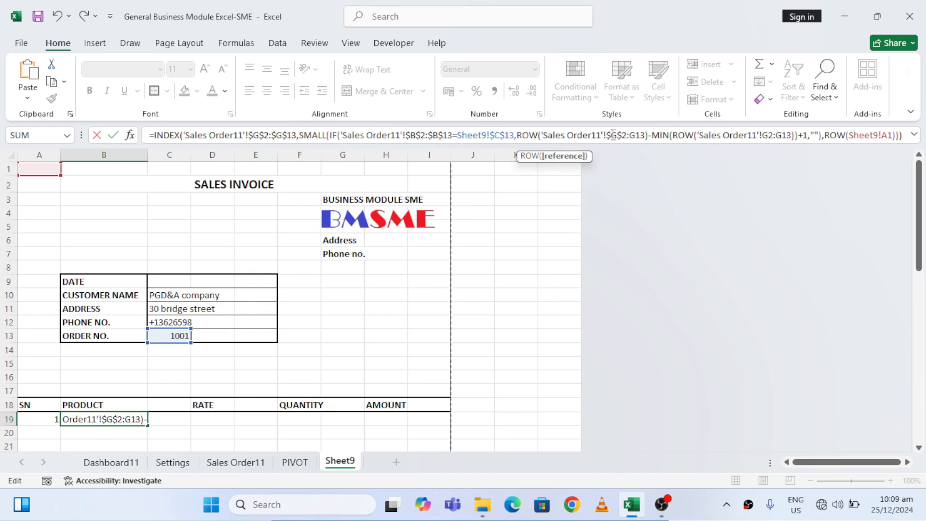
{"action": "type", "text": "$G"}
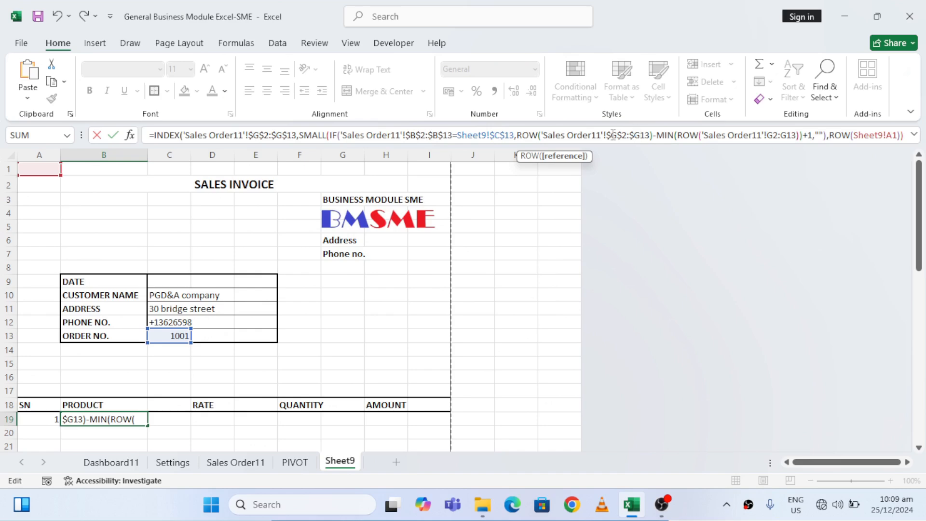
{"action": "type", "text": "$"}
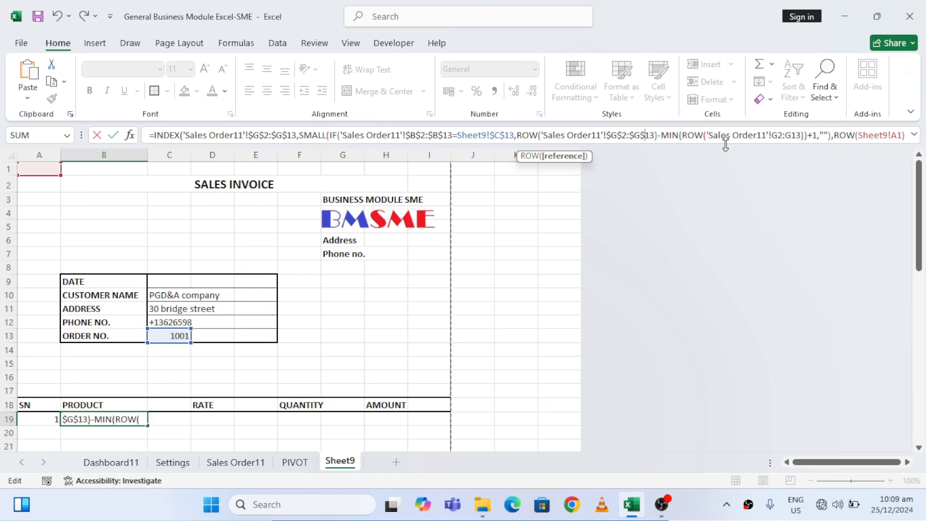
Make the range in the ROW function inside MIN absolute as 'Sales Order11'!$G$2:$G$13 and commit the formula
{"action": "left_click", "coordinate": [780, 131]}
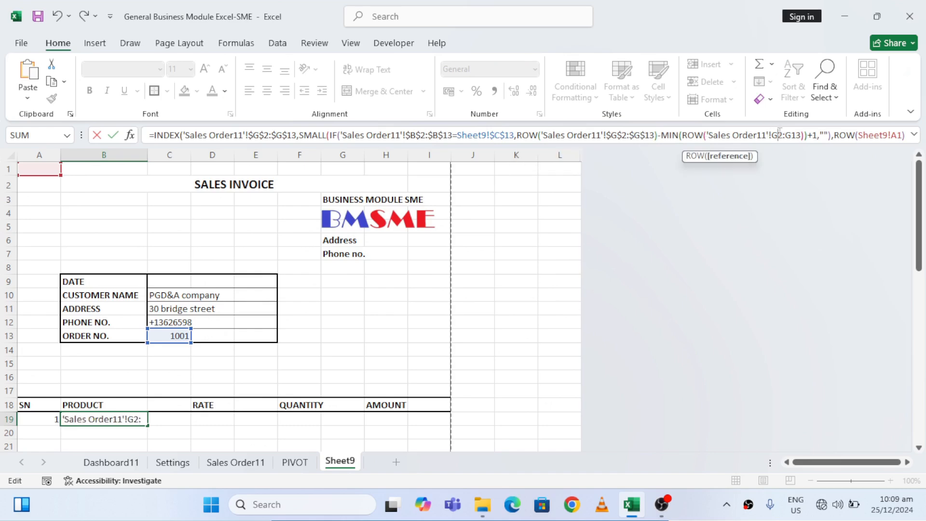
{"action": "type", "text": "$"}
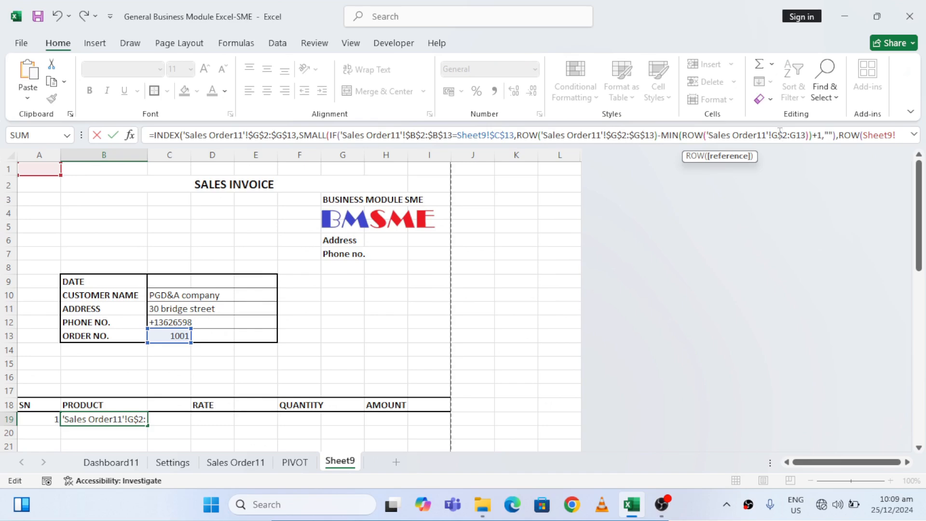
{"action": "left_click", "coordinate": [780, 132]}
{"action": "type", "text": "$G"}
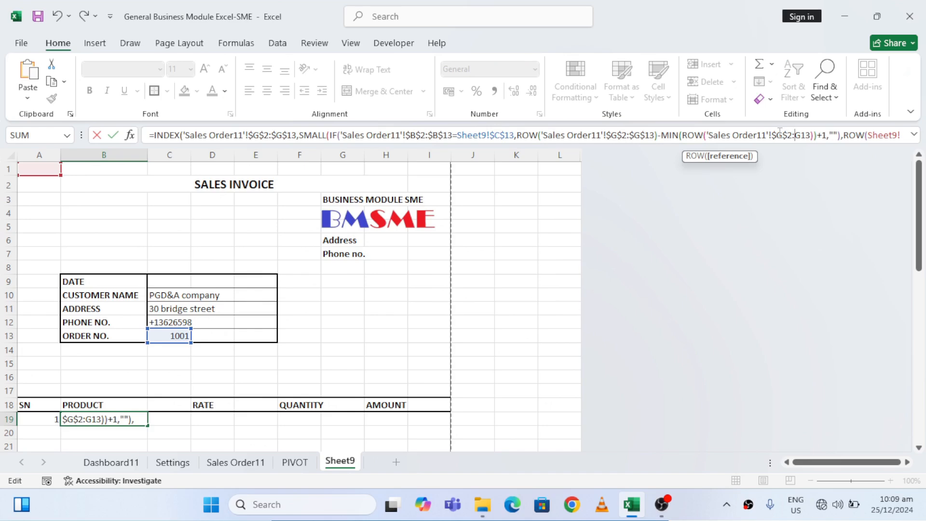
{"action": "type", "text": "$2:"}
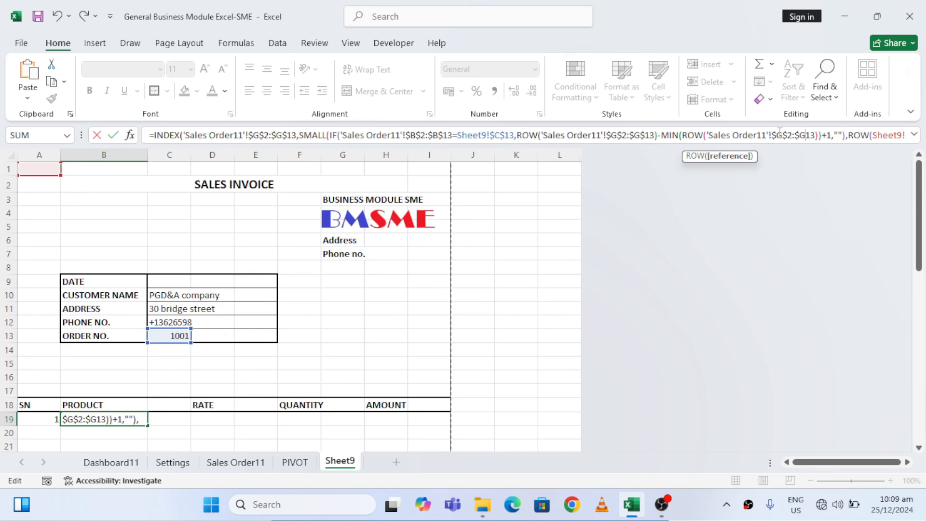
{"action": "type", "text": "$"}
{"action": "key", "text": "Return"}
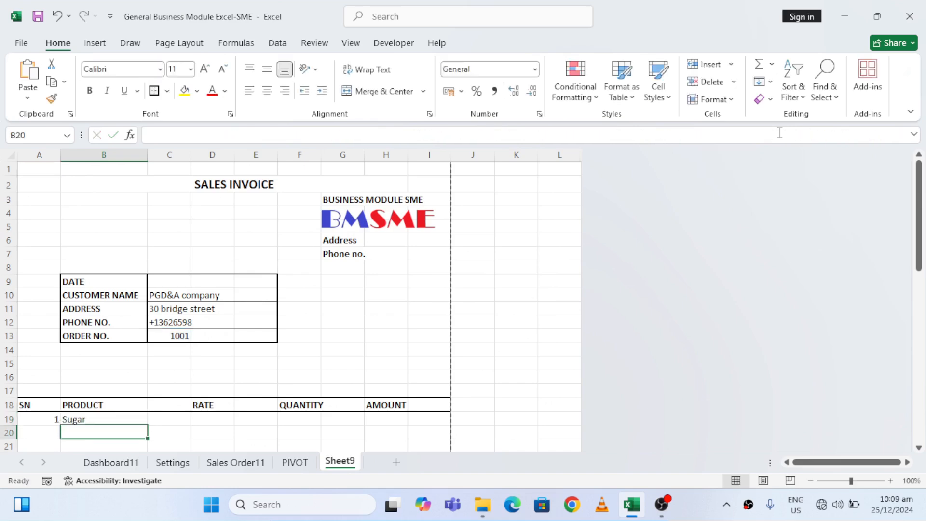
Fill the PRODUCT formula from B19 down to B40 and review the listed products
{"action": "key", "text": "Up"}
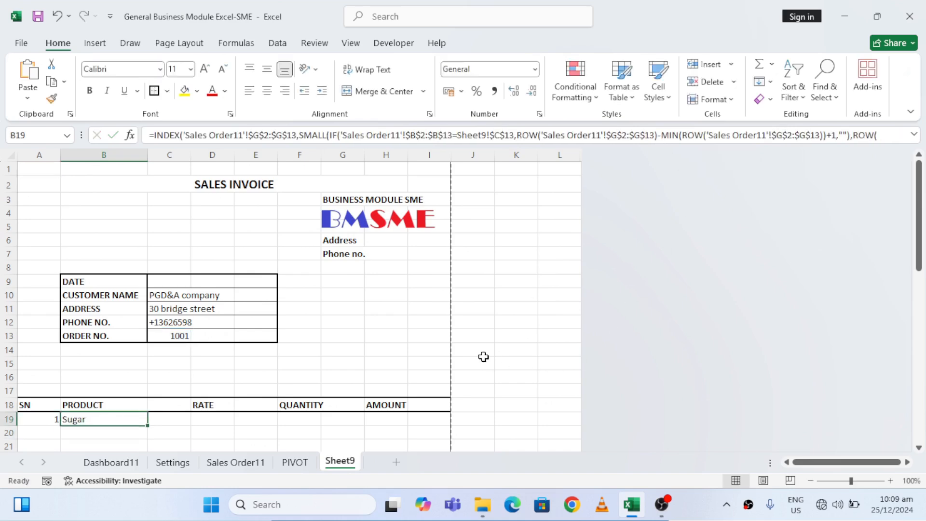
{"action": "mouse_move", "coordinate": [149, 426]}
{"action": "left_mouse_down"}
{"action": "mouse_move", "coordinate": [143, 446]}
{"action": "mouse_move", "coordinate": [137, 403]}
{"action": "mouse_move", "coordinate": [136, 431]}
{"action": "left_mouse_up"}
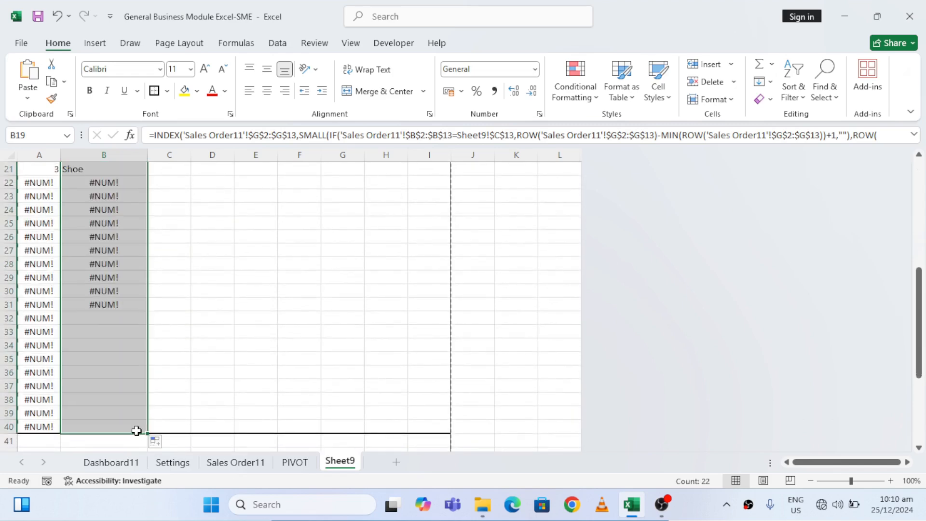
{"action": "left_click", "coordinate": [187, 286]}
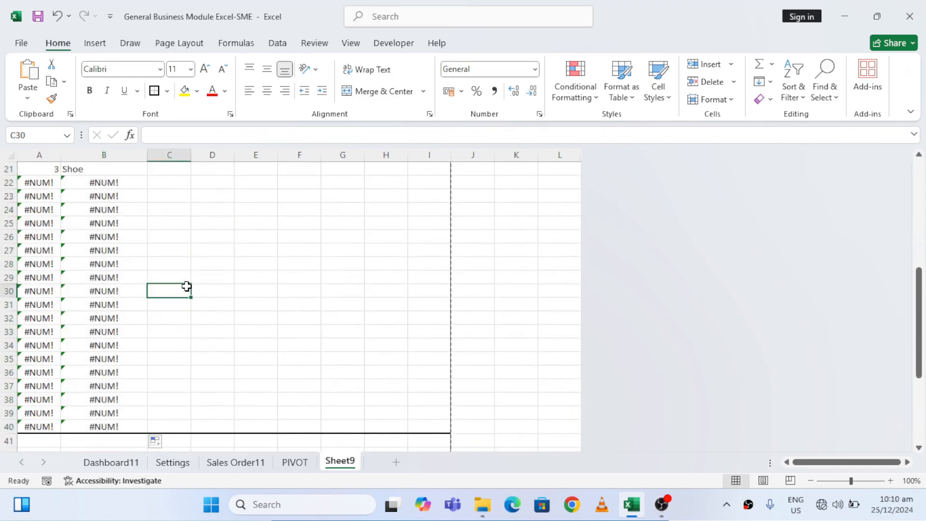
{"action": "key", "text": "Up"}
{"action": "key", "text": "Up"}
{"action": "key", "text": "Up"}
{"action": "key", "text": "Up"}
{"action": "key", "text": "Up"}
{"action": "key", "text": "Up"}
{"action": "key", "text": "Up"}
{"action": "key", "text": "Up"}
{"action": "key", "text": "Up"}
{"action": "key", "text": "Up"}
{"action": "key", "text": "Up"}
{"action": "key", "text": "Up"}
{"action": "key", "text": "Up"}
{"action": "key", "text": "Up"}
{"action": "key", "text": "Up"}
{"action": "key", "text": "Up"}
{"action": "key", "text": "Up"}
{"action": "key", "text": "Up"}
{"action": "key", "text": "Up"}
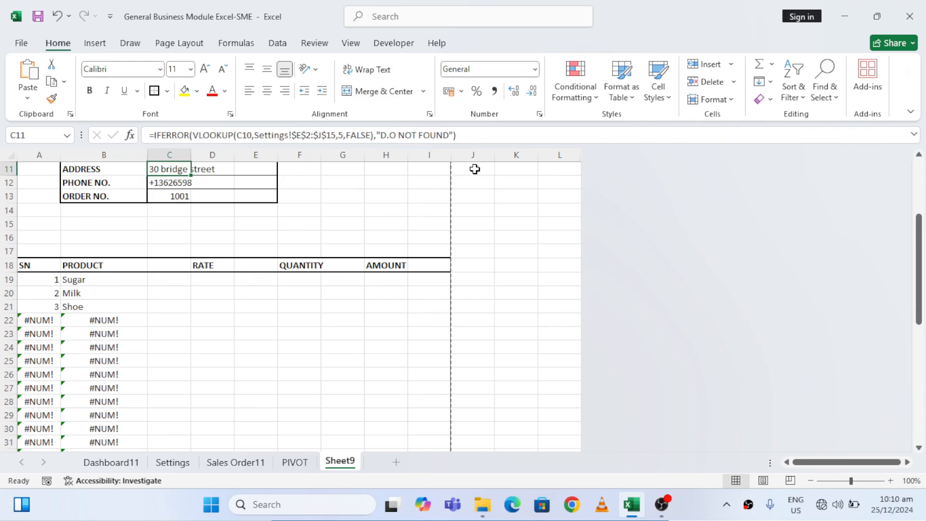
{"action": "left_click", "coordinate": [106, 308]}
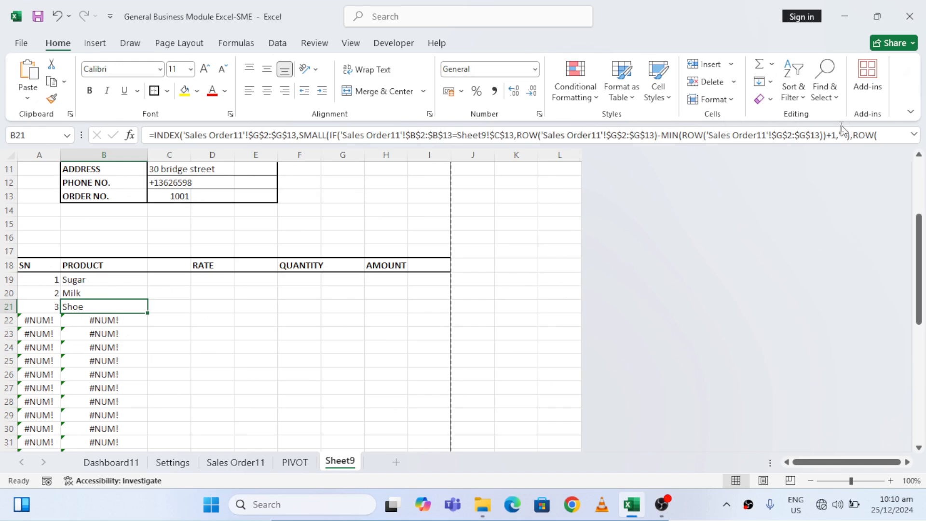
Cut the entire PRODUCT formula in B21, leaving only the equals sign
{"action": "left_click", "coordinate": [833, 138]}
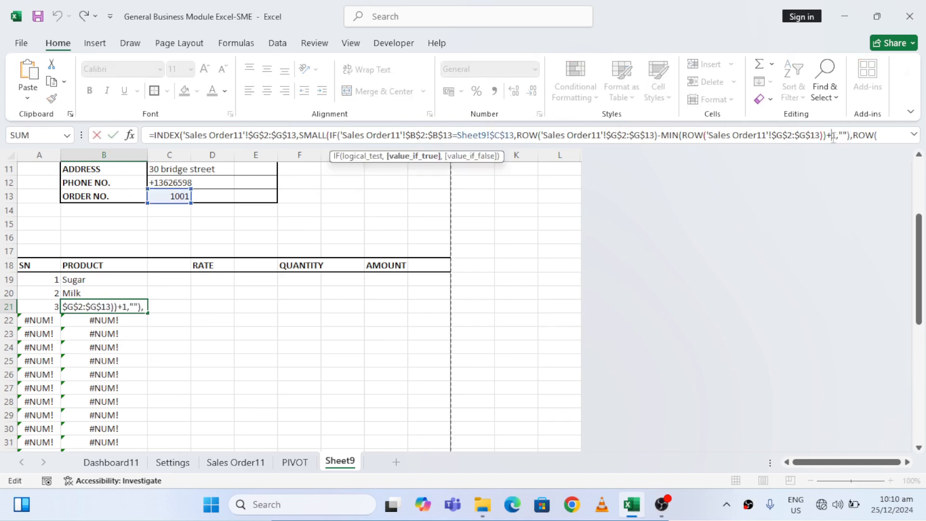
{"action": "key", "text": "Right"}
{"action": "key", "text": "Right"}
{"action": "key", "text": "Right"}
{"action": "key", "text": "Right"}
{"action": "key", "text": "Right"}
{"action": "key", "text": "Right"}
{"action": "key", "text": "Right"}
{"action": "key", "text": "Right"}
{"action": "key", "text": "Right"}
{"action": "key", "text": "Right"}
{"action": "key", "text": "Right"}
{"action": "key", "text": "Right"}
{"action": "key", "text": "Right"}
{"action": "key", "text": "Right"}
{"action": "key", "text": "Right"}
{"action": "key", "text": "Right"}
{"action": "key", "text": "Right"}
{"action": "key", "text": "Right"}
{"action": "key", "text": "Right"}
{"action": "key", "text": "Right"}
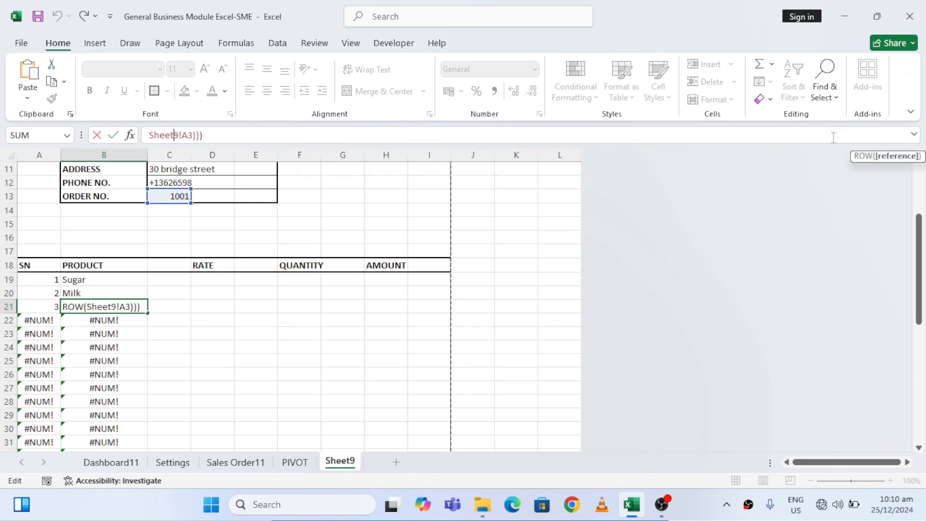
{"action": "key", "text": "shift+Up"}
{"action": "key", "text": "shift+Left"}
{"action": "key", "text": "shift+Left"}
{"action": "key", "text": "shift+Left"}
{"action": "key", "text": "shift+Left"}
{"action": "key", "text": "shift+Left"}
{"action": "key", "text": "shift+Left"}
{"action": "key", "text": "shift+Left"}
{"action": "key", "text": "shift+Left"}
{"action": "key", "text": "shift+Left"}
{"action": "key", "text": "shift+Left"}
{"action": "key", "text": "shift+Left"}
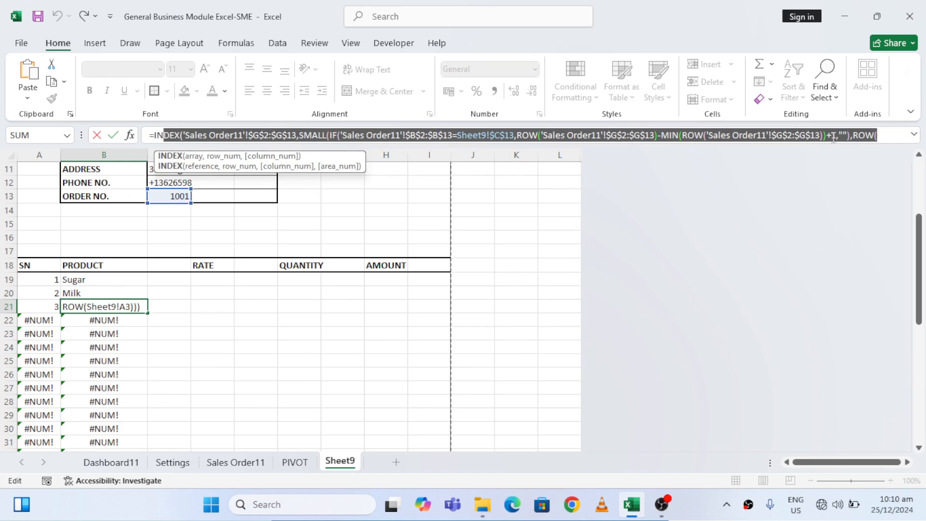
{"action": "key", "text": "BackSpace"}
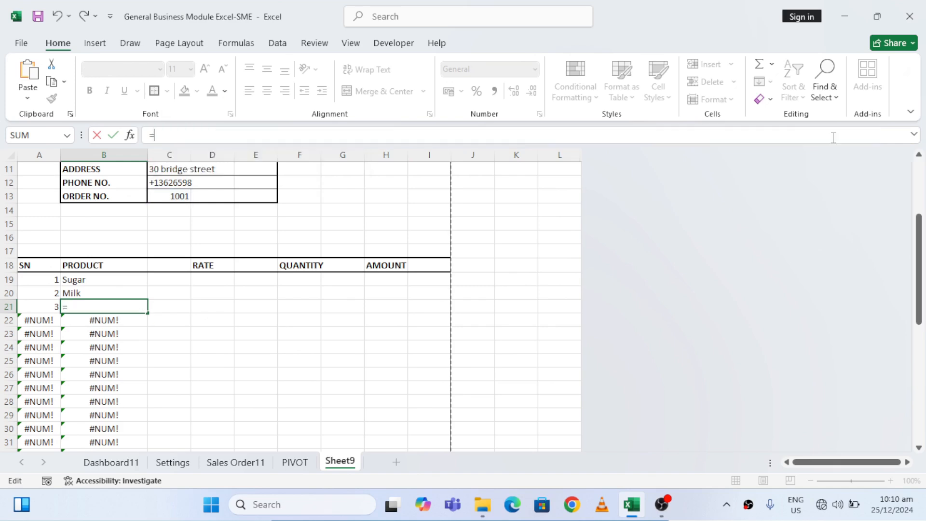
Wrap the cut formula in IFERROR in B21, with empty text "" as the error value, and commit it
{"action": "type", "text": "IF"}
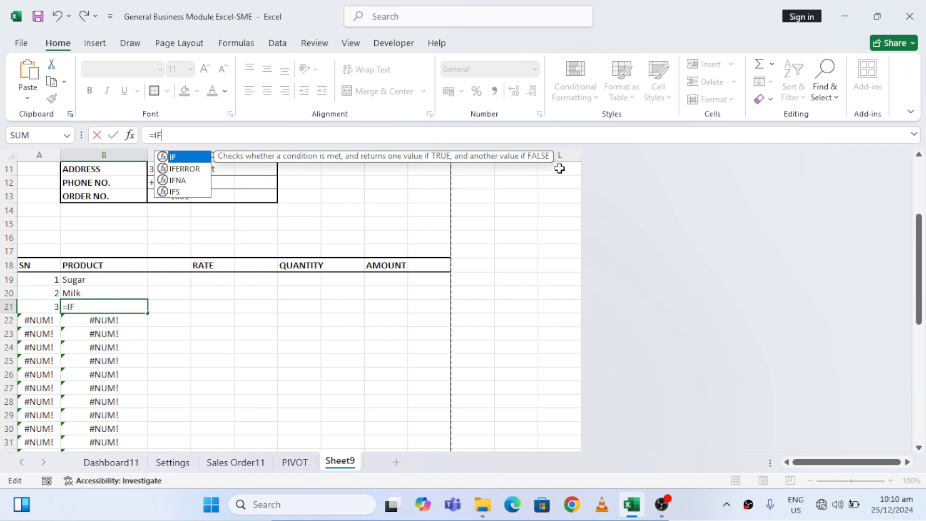
{"action": "double_click", "coordinate": [182, 168]}
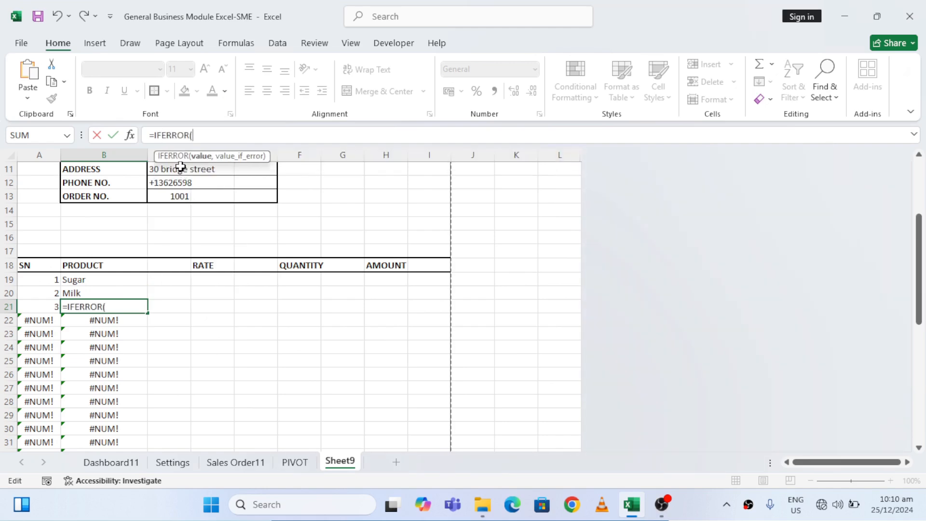
{"action": "key", "text": "ctrl+v"}
{"action": "type", "text": ",\"\""}
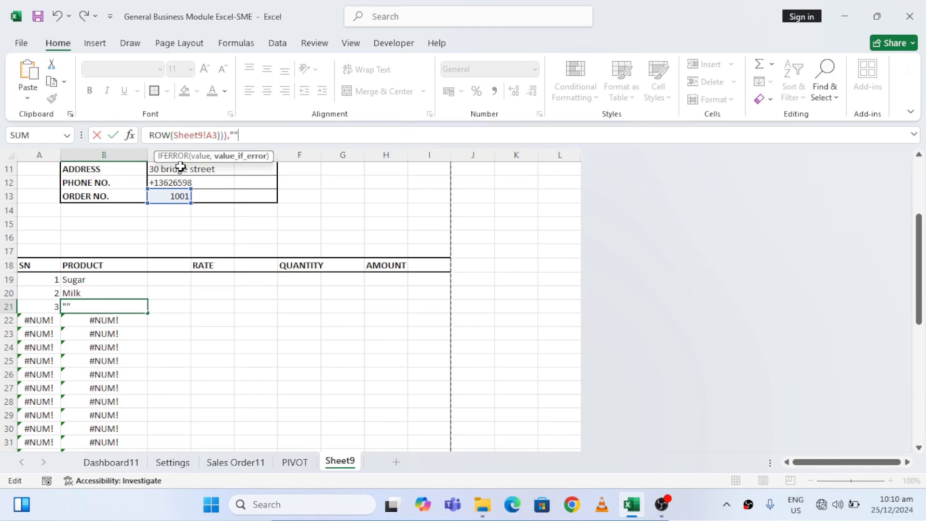
{"action": "type", "text": ")"}
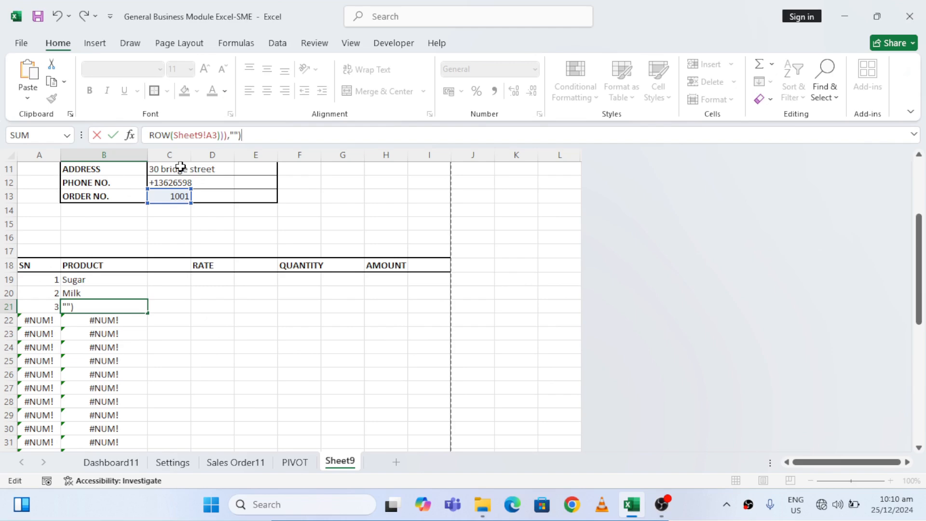
{"action": "key", "text": "Return"}
{"action": "key", "text": "Up"}
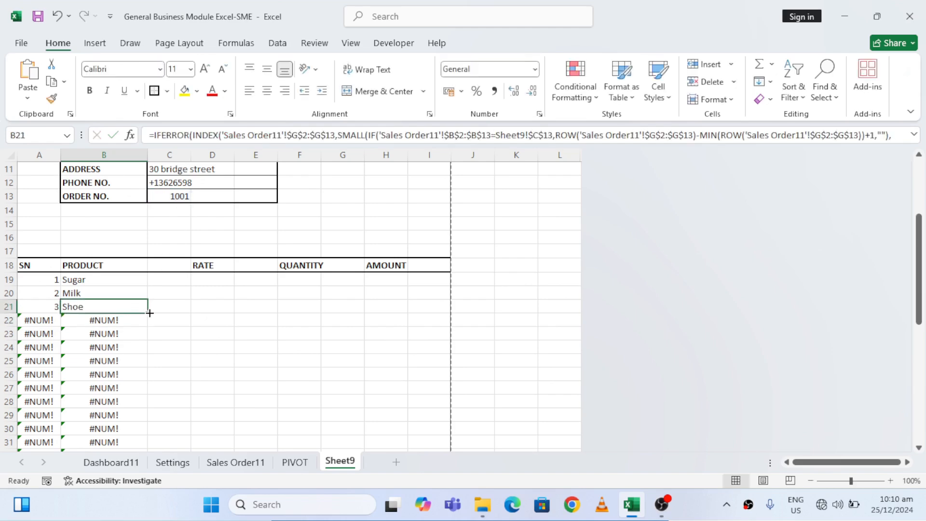
Fill the IFERROR formula from B21 down to B40 and review the PRODUCT column
{"action": "left_click_drag", "start_coordinate": [150, 313], "coordinate": [133, 428]}
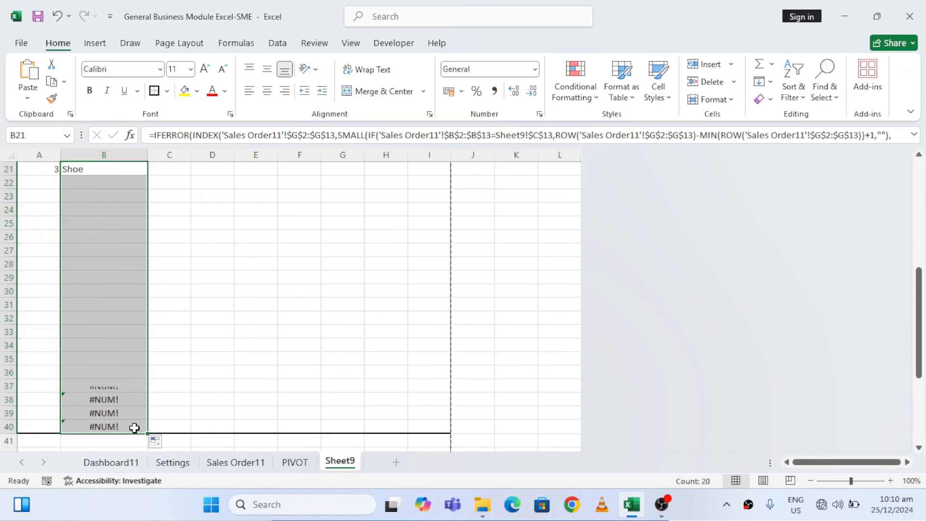
{"action": "left_click", "coordinate": [112, 294]}
{"action": "key", "text": "Up"}
{"action": "key", "text": "Up"}
{"action": "key", "text": "Up"}
{"action": "key", "text": "Up"}
{"action": "key", "text": "Up"}
{"action": "key", "text": "Up"}
{"action": "key", "text": "Up"}
{"action": "key", "text": "Up"}
{"action": "key", "text": "Up"}
{"action": "key", "text": "Up"}
{"action": "key", "text": "Up"}
{"action": "key", "text": "Up"}
{"action": "key", "text": "Up"}
{"action": "key", "text": "Up"}
{"action": "key", "text": "Up"}
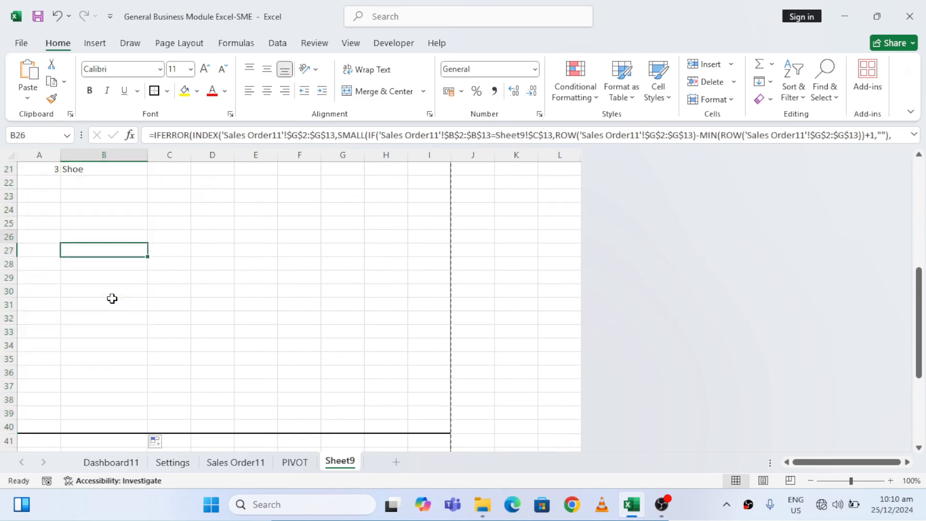
{"action": "key", "text": "Down"}
{"action": "key", "text": "Down"}
{"action": "key", "text": "Down"}
{"action": "key", "text": "Down"}
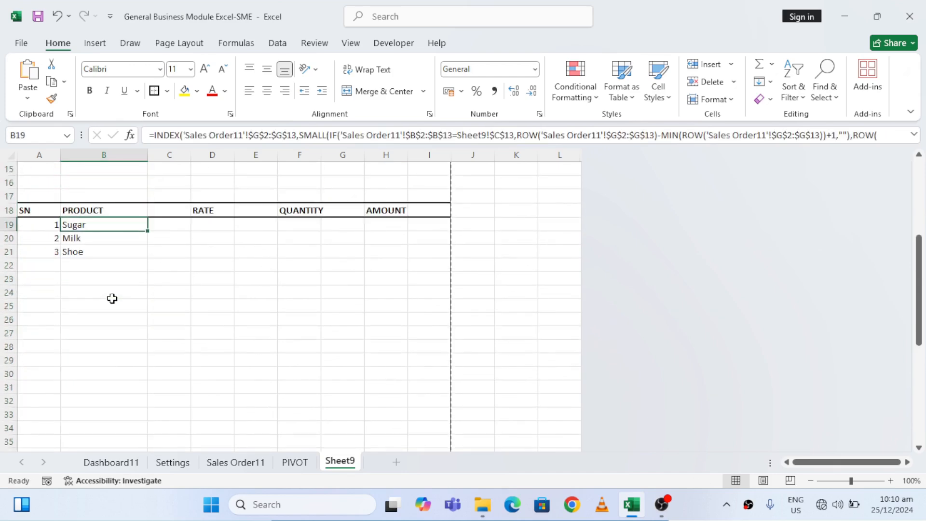
{"action": "key", "text": "Down"}
{"action": "key", "text": "Down"}
{"action": "key", "text": "Up"}
{"action": "key", "text": "Up"}
{"action": "key", "text": "Down"}
{"action": "key", "text": "Down"}
{"action": "key", "text": "Up"}
{"action": "key", "text": "Up"}
{"action": "double_click", "coordinate": [894, 135]}
{"action": "key", "text": "shift+Up"}
{"action": "key", "text": "shift+Left"}
{"action": "key", "text": "shift+Left"}
{"action": "key", "text": "shift+Left"}
{"action": "key", "text": "shift+Left"}
{"action": "key", "text": "shift+Left"}
{"action": "key", "text": "shift+Left"}
{"action": "key", "text": "shift+Left"}
{"action": "key", "text": "shift+Left"}
{"action": "key", "text": "shift+Left"}
{"action": "key", "text": "shift+Left"}
{"action": "key", "text": "shift+Left"}
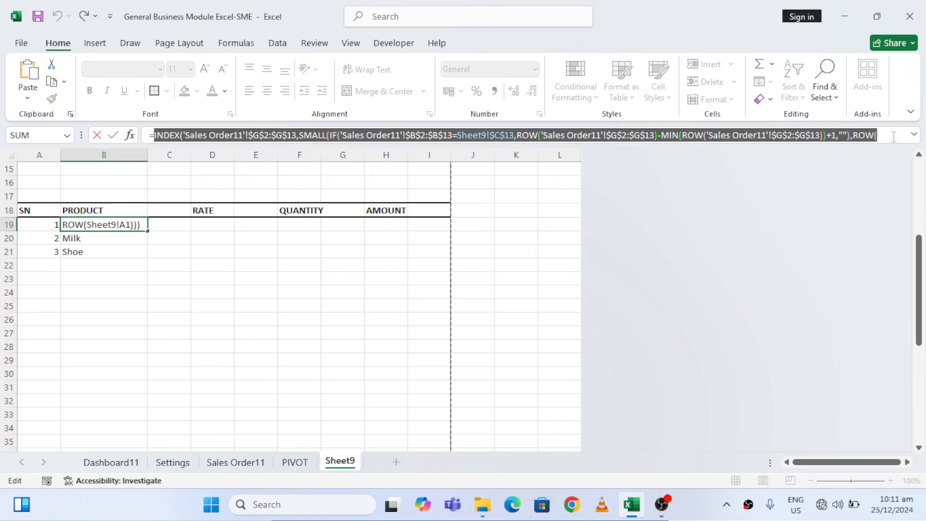
{"action": "key", "text": "BackSpace"}
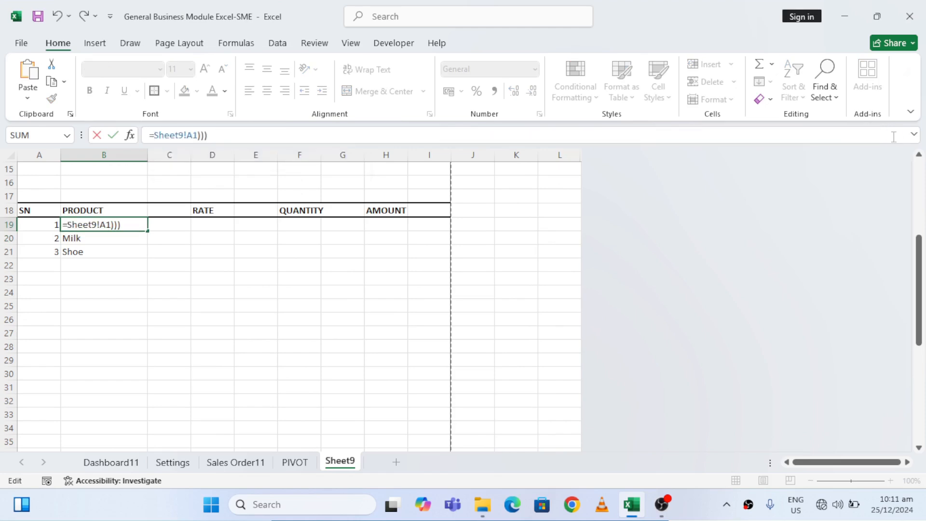
{"action": "key", "text": "ctrl+z"}
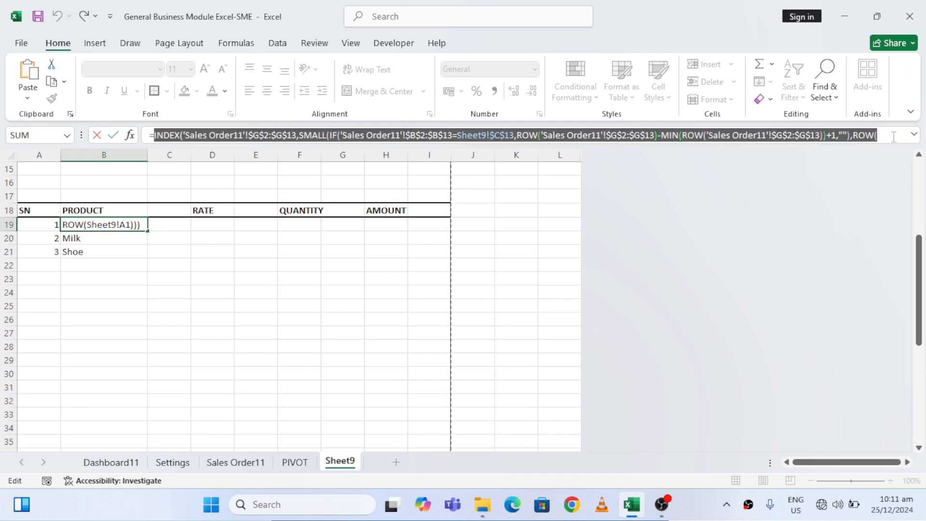
{"action": "key", "text": "BackSpace"}
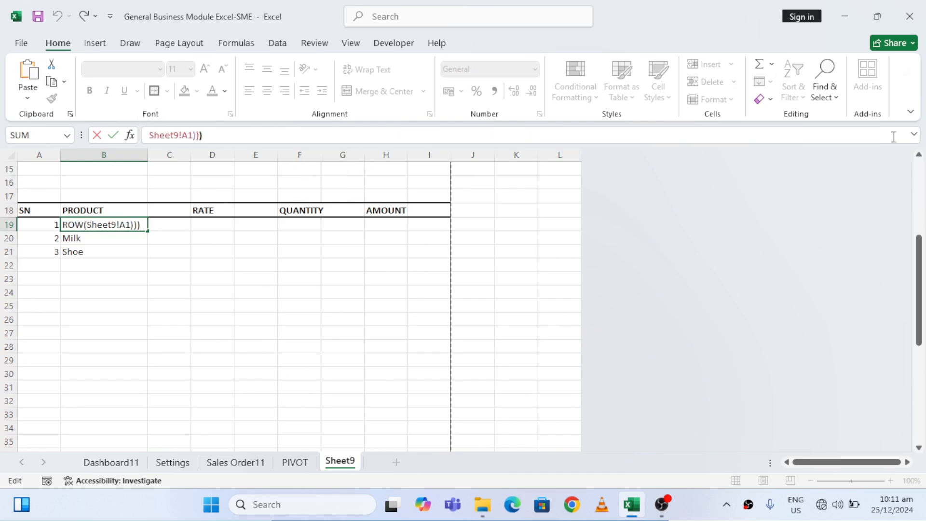
Cut the entire PRODUCT formula in B19, leaving only the equals sign
{"action": "key", "text": "shift+Up"}
{"action": "key", "text": "shift+Left"}
{"action": "key", "text": "shift+Left"}
{"action": "key", "text": "shift+Left"}
{"action": "key", "text": "shift+Left"}
{"action": "key", "text": "shift+Left"}
{"action": "key", "text": "shift+Left"}
{"action": "key", "text": "shift+Left"}
{"action": "key", "text": "shift+Left"}
{"action": "key", "text": "shift+Left"}
{"action": "key", "text": "shift+Left"}
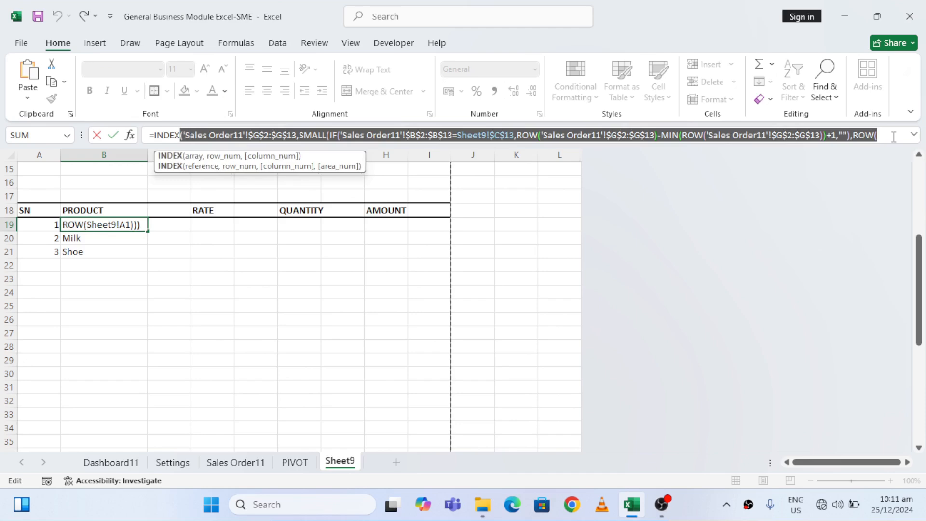
{"action": "key", "text": "shift+Left"}
{"action": "key", "text": "shift+Left"}
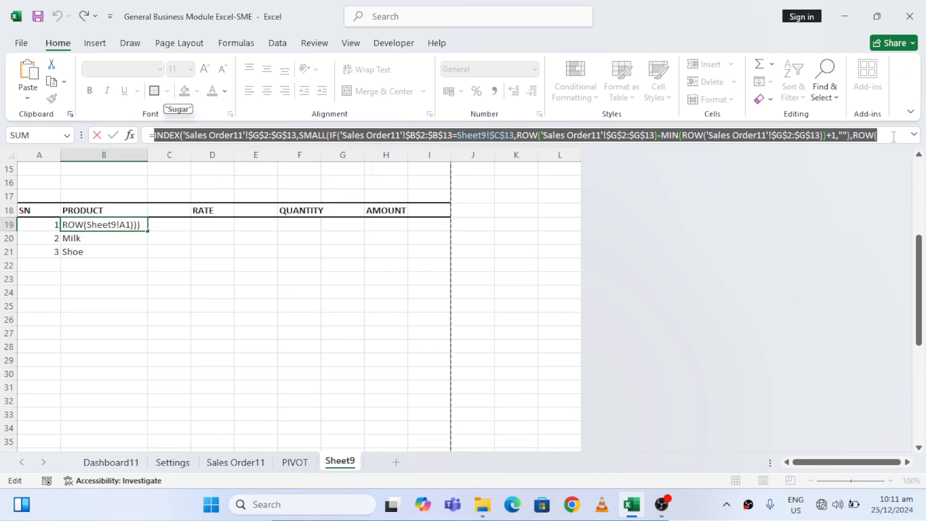
{"action": "key", "text": "BackSpace"}
Wrap the cut formula in IFERROR in B19, with empty text "" as the error value, and fill it down to B21
{"action": "type", "text": "IF"}
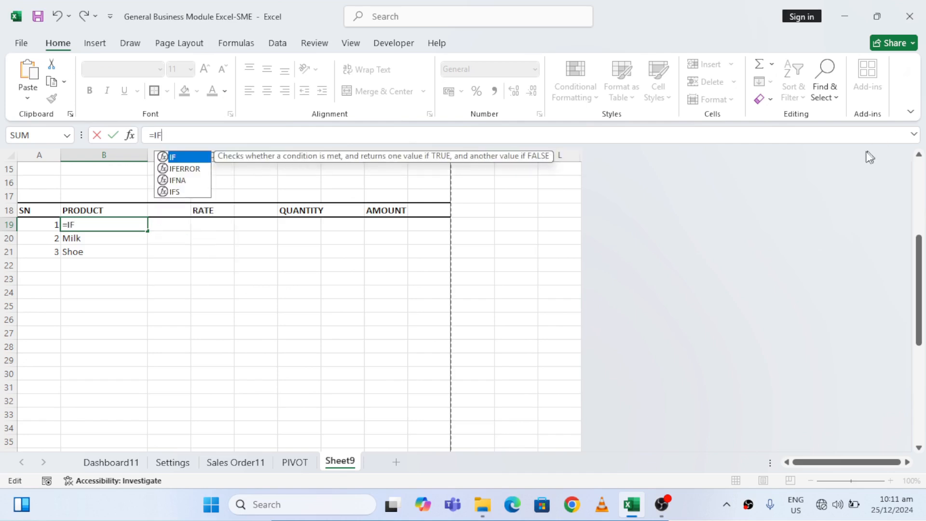
{"action": "double_click", "coordinate": [189, 168]}
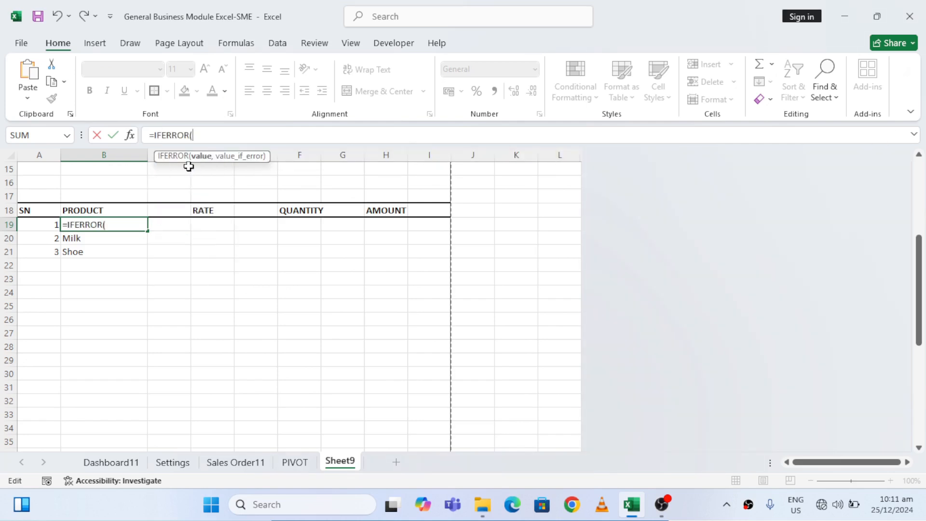
{"action": "key", "text": "ctrl+v"}
{"action": "type", "text": ",\"\""}
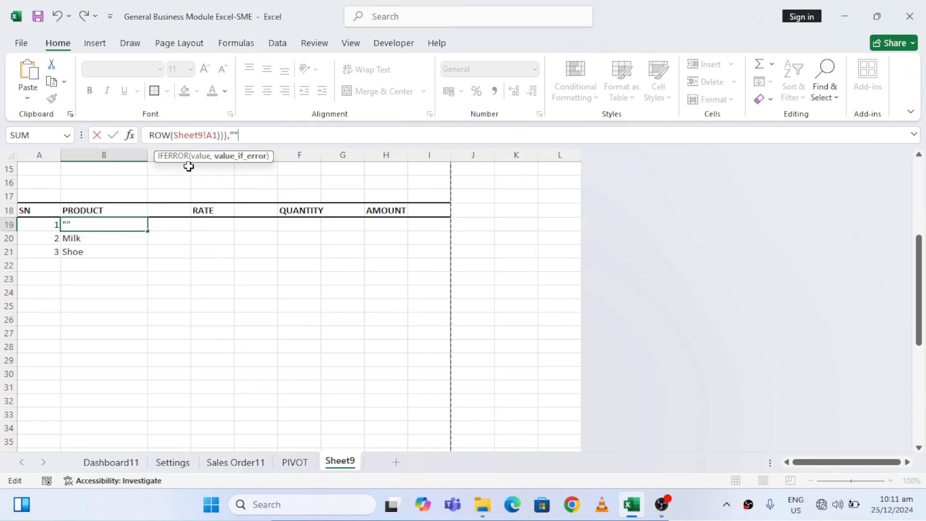
{"action": "type", "text": ")"}
{"action": "key", "text": "Return"}
{"action": "key", "text": "Up"}
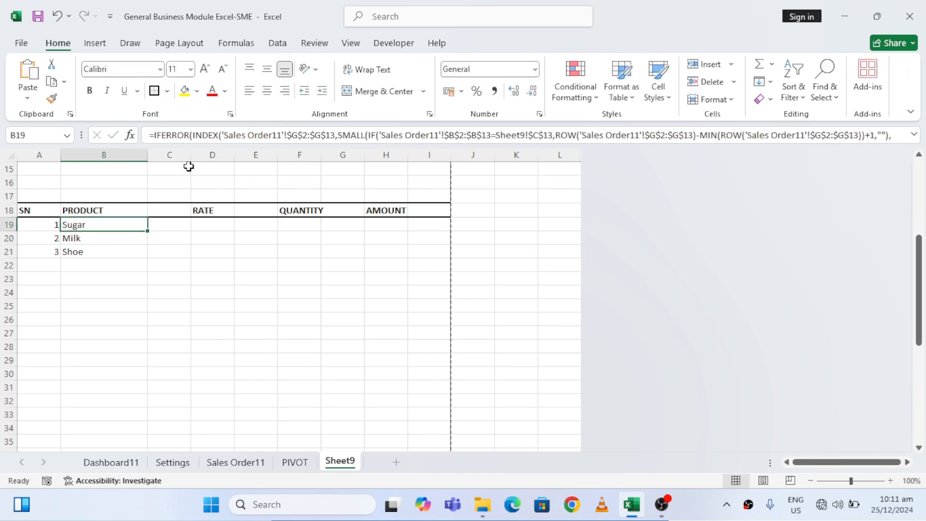
{"action": "left_click_drag", "start_coordinate": [148, 231], "coordinate": [141, 260]}
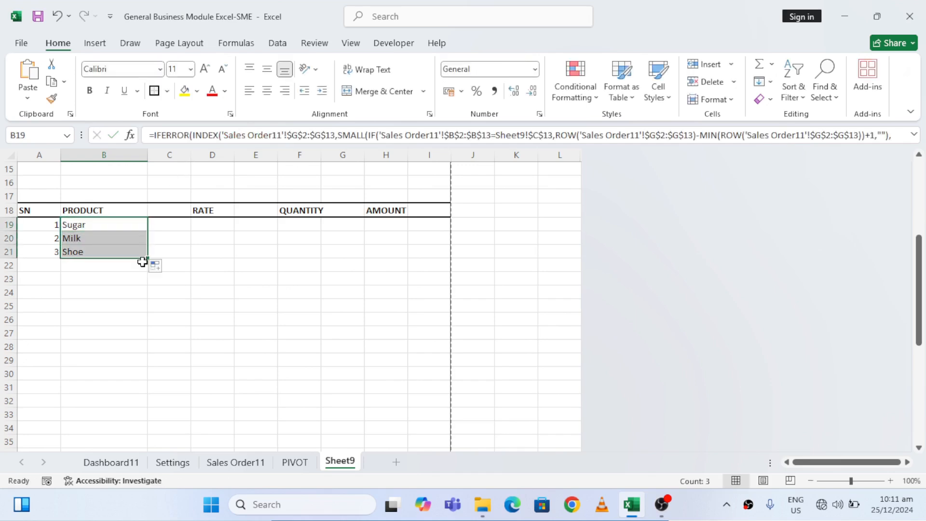
{"action": "left_click", "coordinate": [173, 246]}
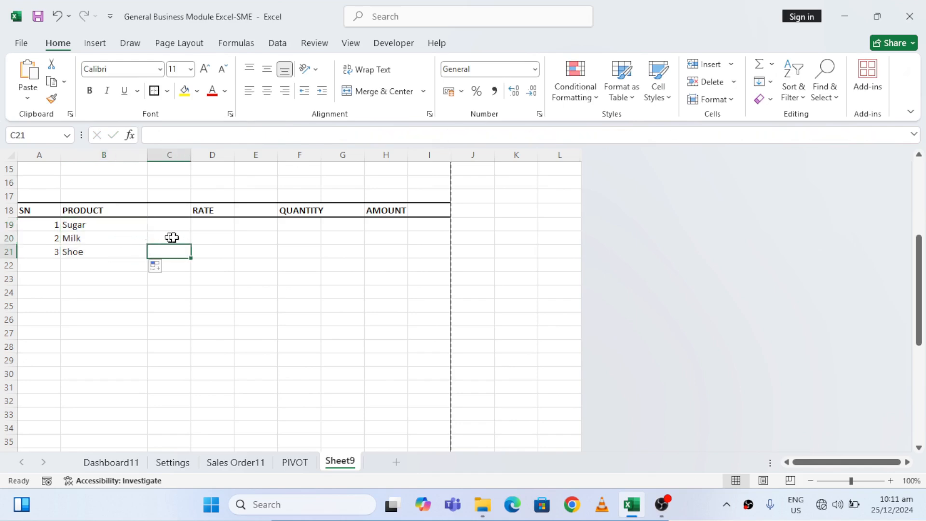
Examine the first PRODUCT and RATE cells on the invoice and the matching product's rate on the Sales Order11 sheet
{"action": "left_click", "coordinate": [221, 227]}
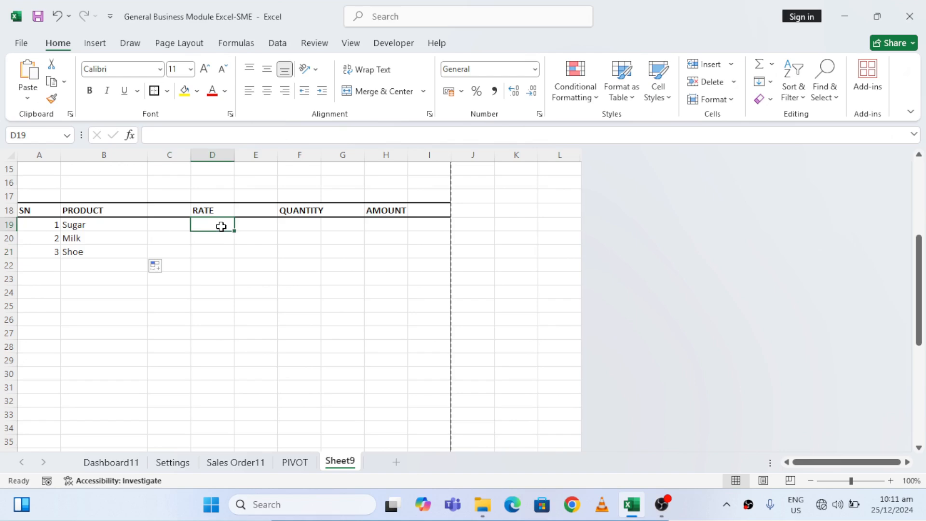
{"action": "key", "text": "Left"}
{"action": "key", "text": "Left"}
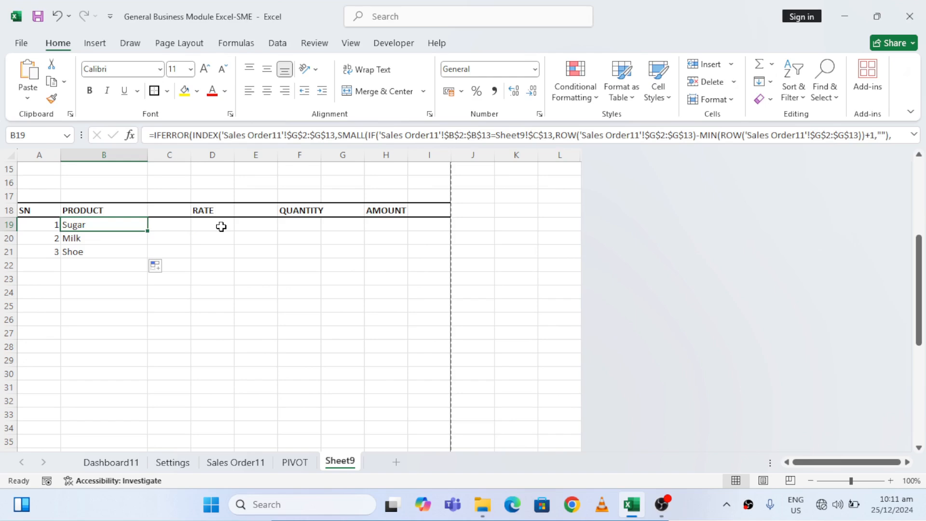
{"action": "key", "text": "Right"}
{"action": "key", "text": "Right"}
{"action": "key", "text": "Left"}
{"action": "key", "text": "Left"}
{"action": "left_click", "coordinate": [251, 466]}
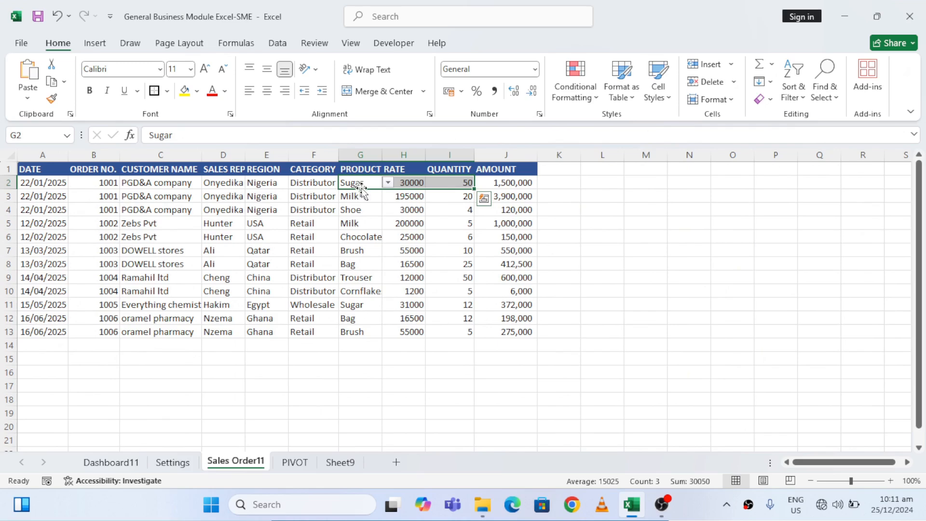
{"action": "left_click", "coordinate": [419, 190]}
{"action": "left_click", "coordinate": [339, 464]}
Start an INDEX formula in the first RATE cell, D19, with 'Sales Order11'!H2:H13 as its array
{"action": "left_click", "coordinate": [210, 225]}
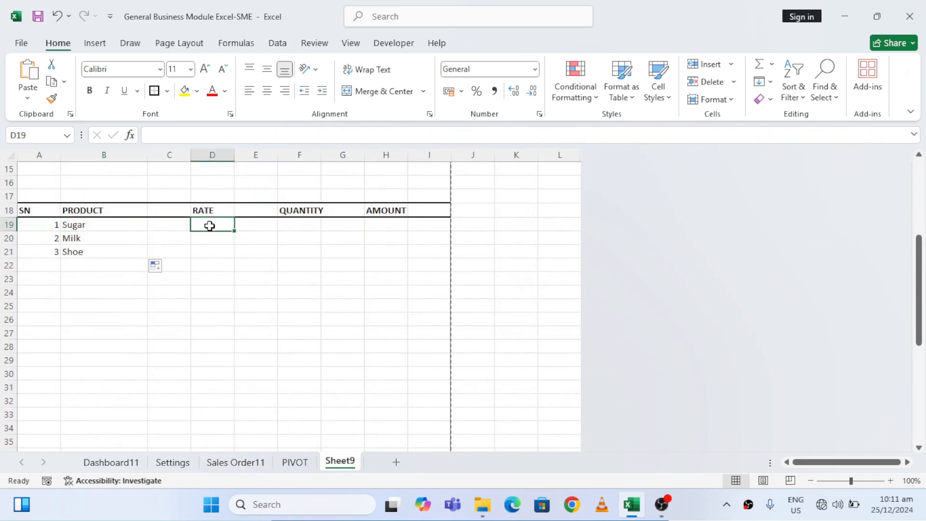
{"action": "type", "text": "="}
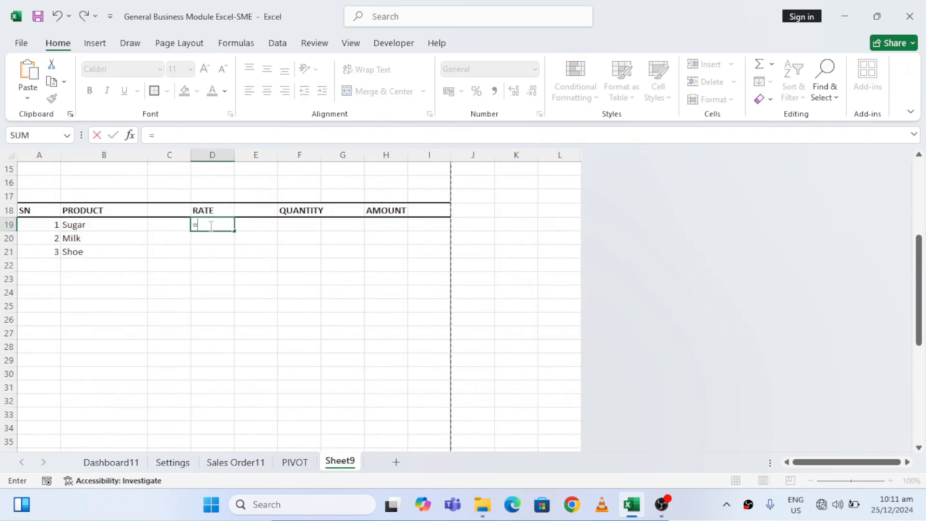
{"action": "type", "text": "IND"}
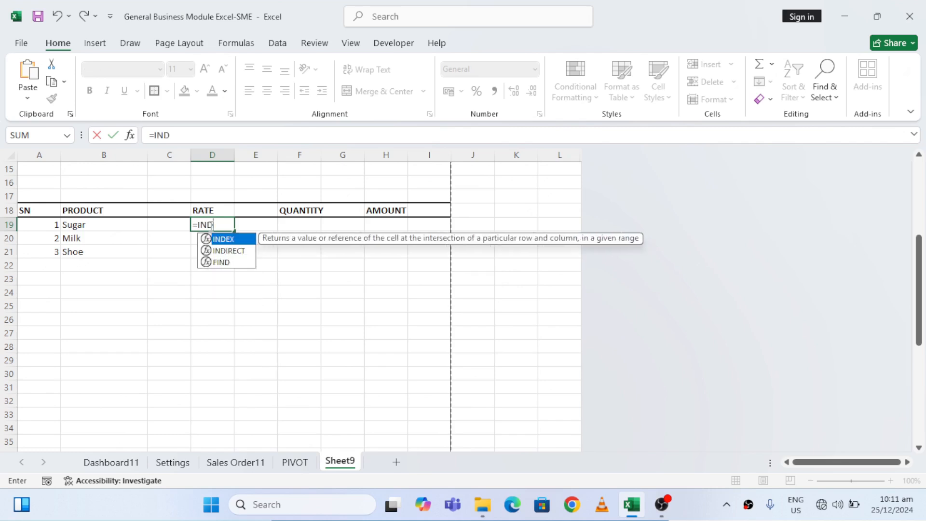
{"action": "double_click", "coordinate": [226, 238]}
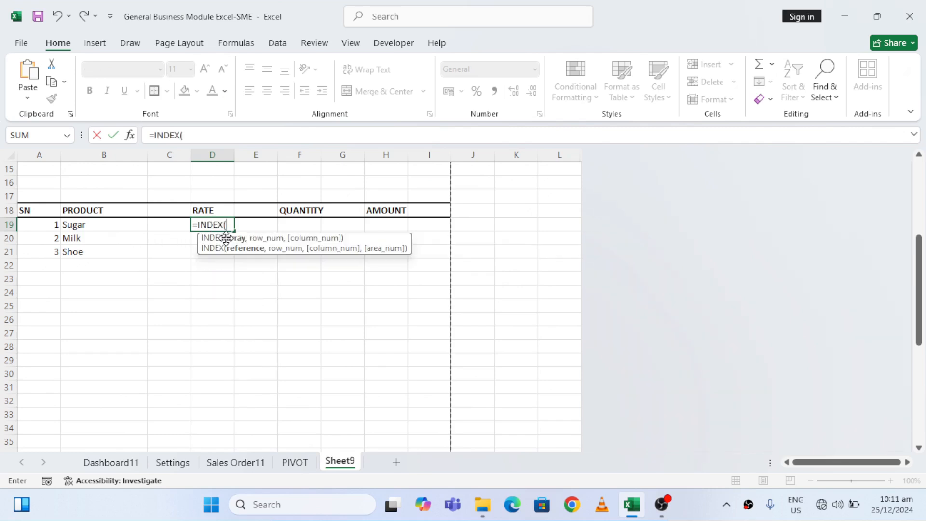
{"action": "left_click", "coordinate": [242, 464]}
{"action": "left_click", "coordinate": [411, 184]}
{"action": "key", "text": "ctrl+shift+Down"}
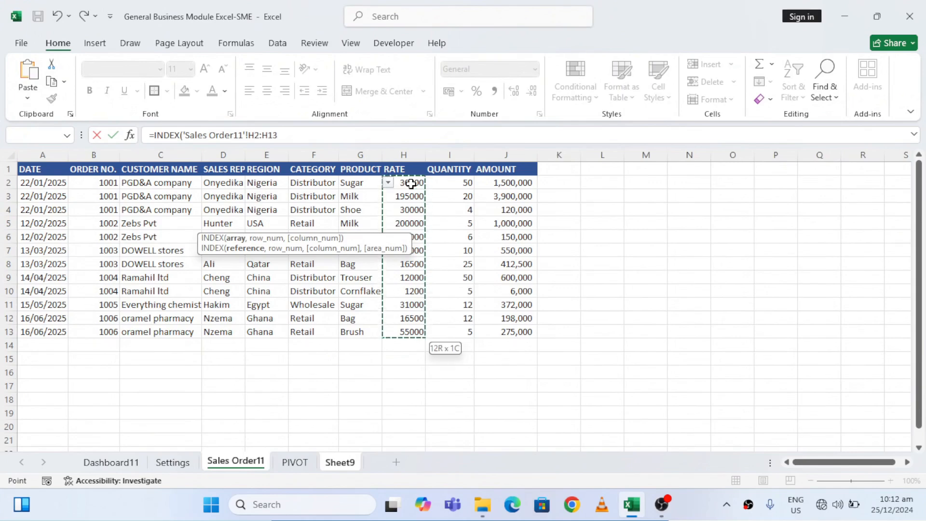
Add SMALL with a nested IF as the INDEX row number, starting the IF test with 'Sales Order11'!B2:B13=
{"action": "type", "text": ",SM"}
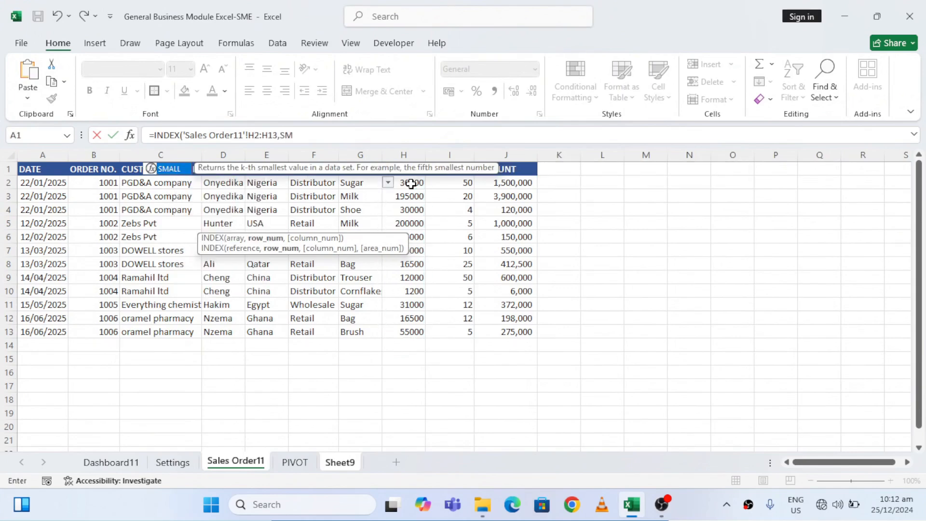
{"action": "double_click", "coordinate": [169, 169]}
{"action": "type", "text": "IF"}
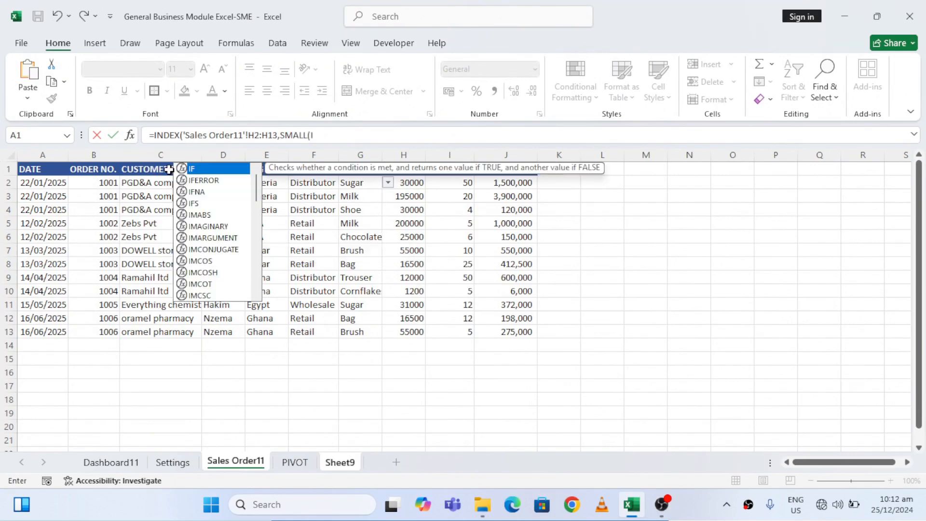
{"action": "double_click", "coordinate": [212, 169]}
{"action": "left_click", "coordinate": [98, 184]}
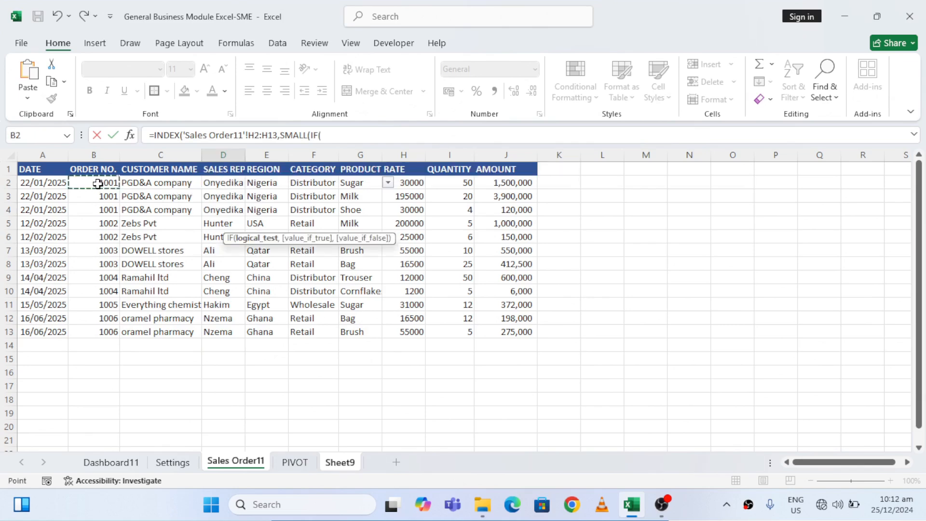
{"action": "key", "text": "ctrl+shift+Down"}
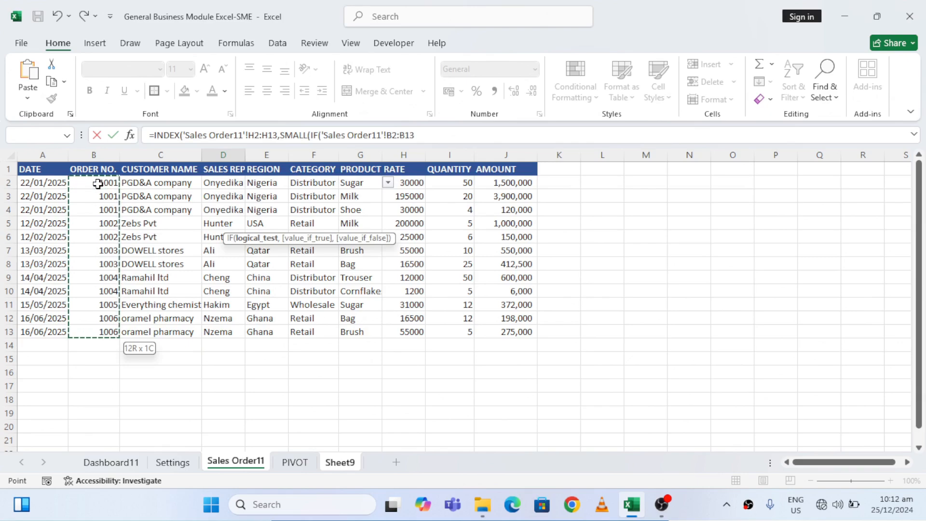
{"action": "type", "text": "="}
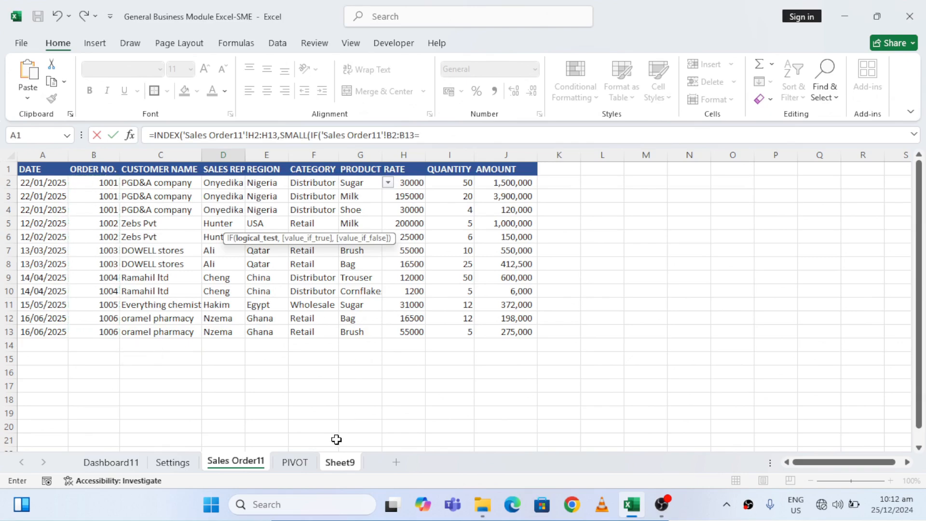
Complete the IF test by comparing the range with the invoice's ORDER NO. cell, Sheet9!C13
{"action": "left_click", "coordinate": [340, 463]}
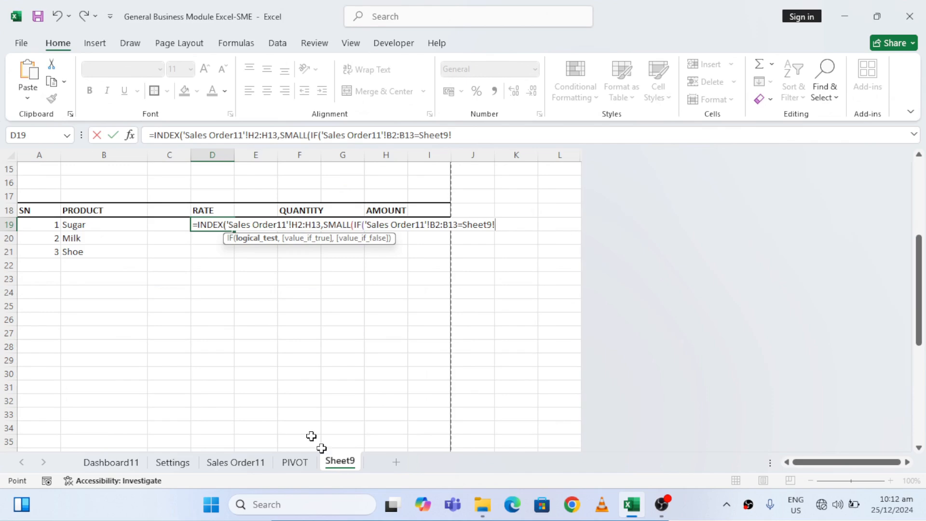
{"action": "left_click", "coordinate": [139, 191]}
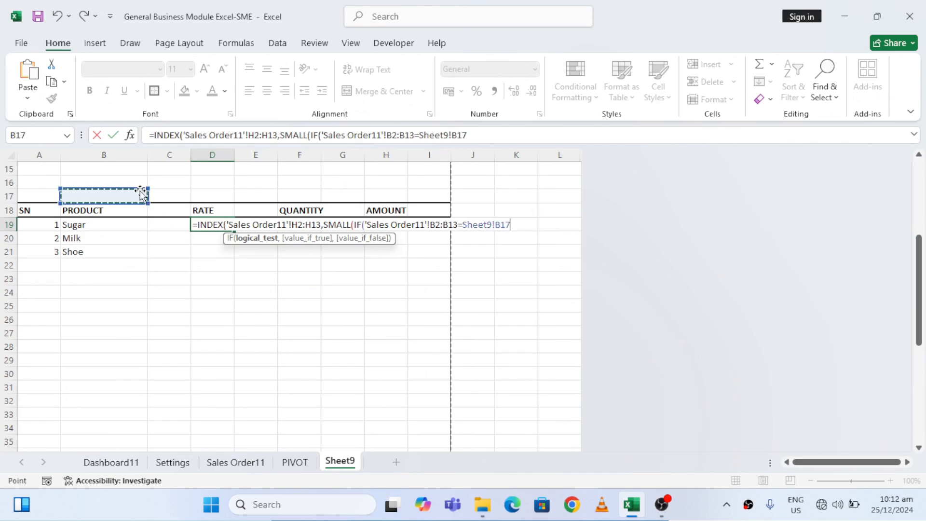
{"action": "key", "text": "Left"}
{"action": "key", "text": "Up"}
{"action": "key", "text": "Up"}
{"action": "key", "text": "Up"}
{"action": "key", "text": "Up"}
{"action": "key", "text": "Up"}
{"action": "key", "text": "Up"}
{"action": "key", "text": "Up"}
{"action": "key", "text": "Up"}
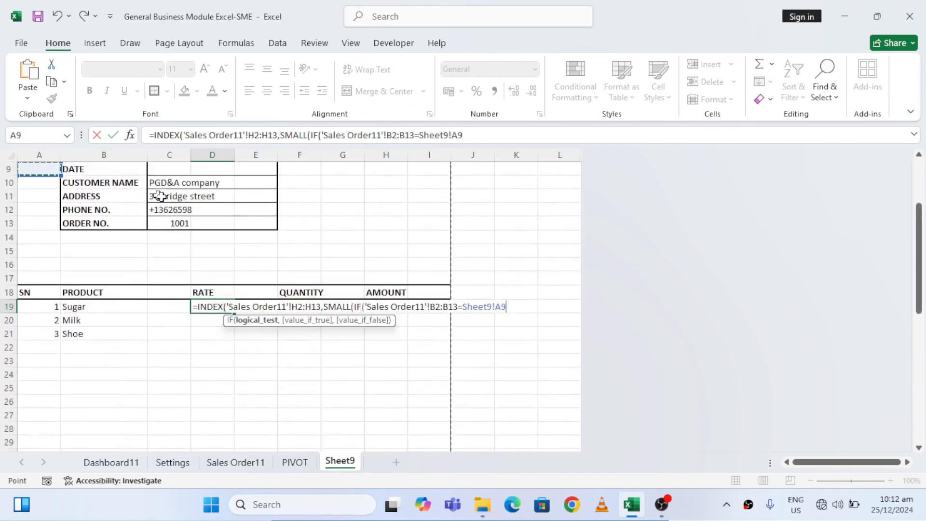
{"action": "left_click", "coordinate": [176, 223]}
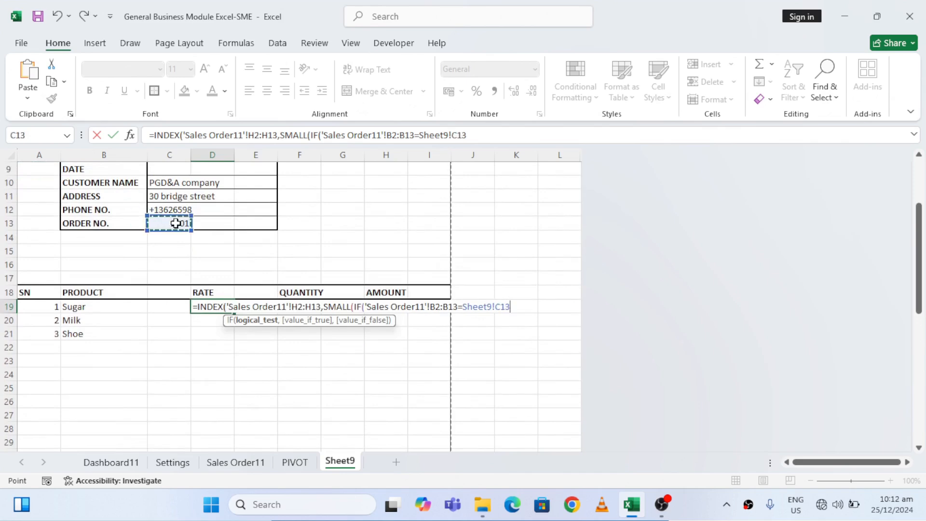
Begin the IF's value-if-true argument with ROW('Sales Order11'!H2:H13)
{"action": "type", "text": ",RO"}
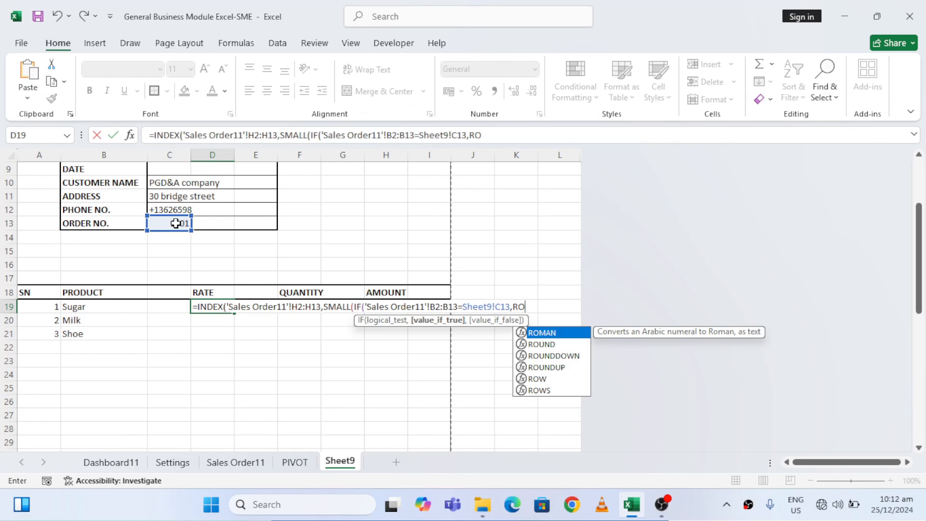
{"action": "double_click", "coordinate": [538, 379]}
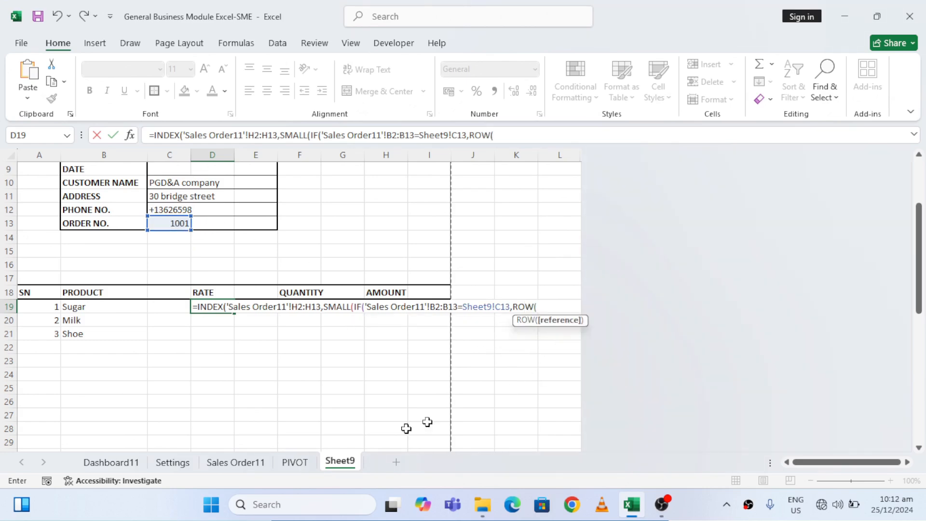
{"action": "left_click", "coordinate": [236, 464]}
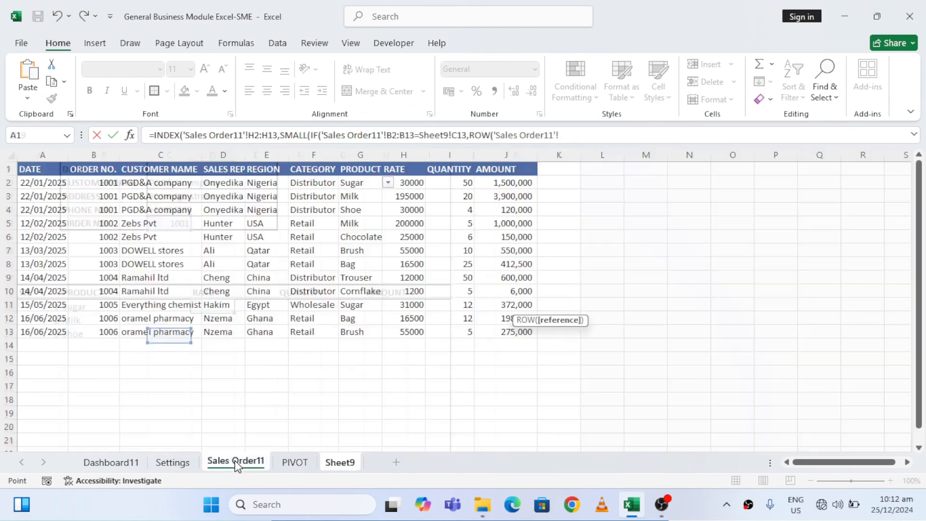
{"action": "left_click", "coordinate": [419, 181]}
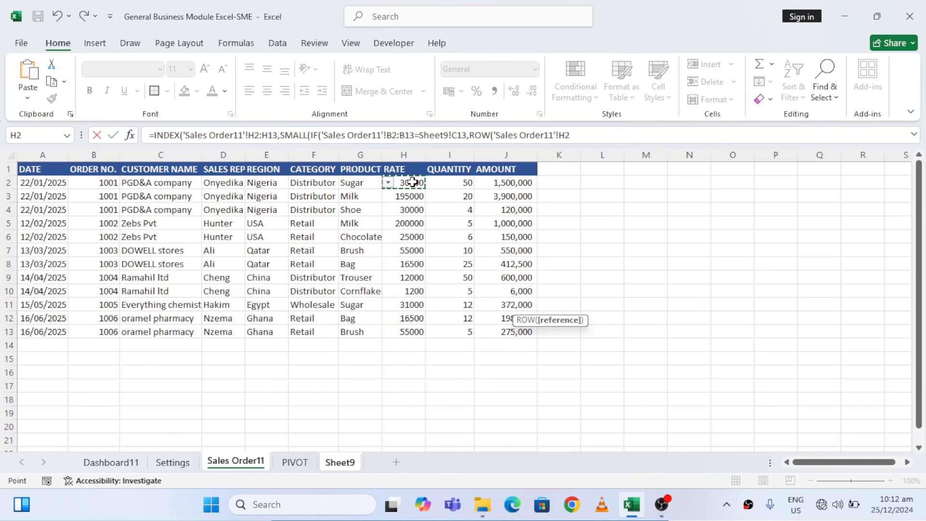
{"action": "key", "text": "ctrl+shift+Down"}
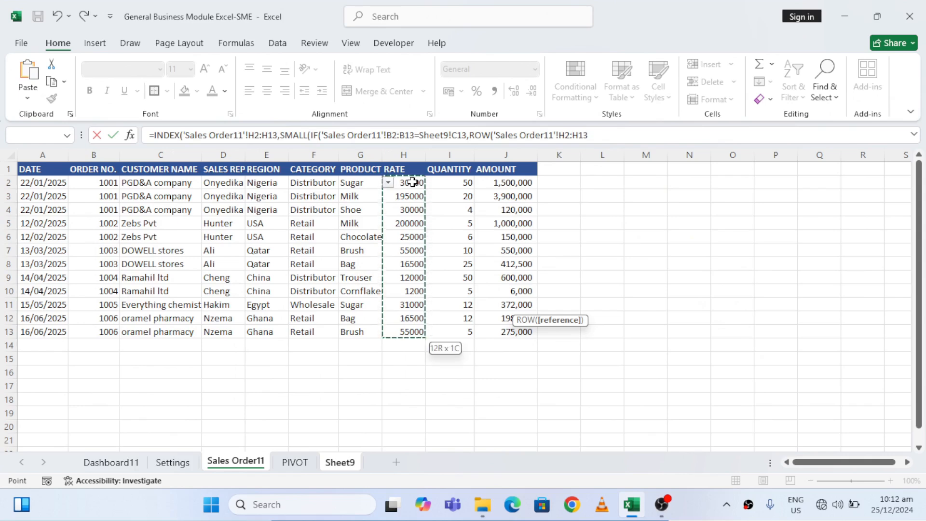
{"action": "type", "text": ")-MIN("}
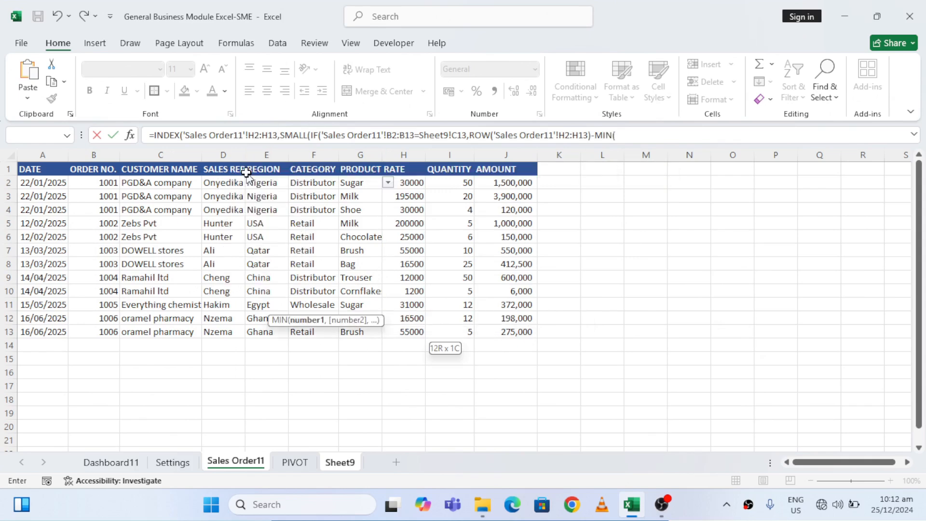
Append -MIN(ROW('Sales Order11'!H2:H13))+1 to the true value and close the IF with empty text "" as its false value
{"action": "double_click", "coordinate": [247, 172]}
{"action": "type", "text": "RO"}
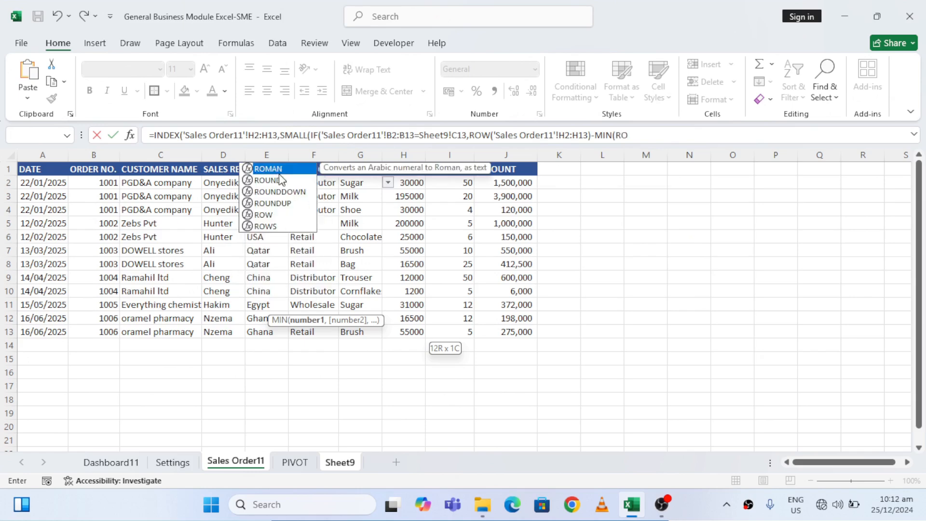
{"action": "double_click", "coordinate": [268, 214]}
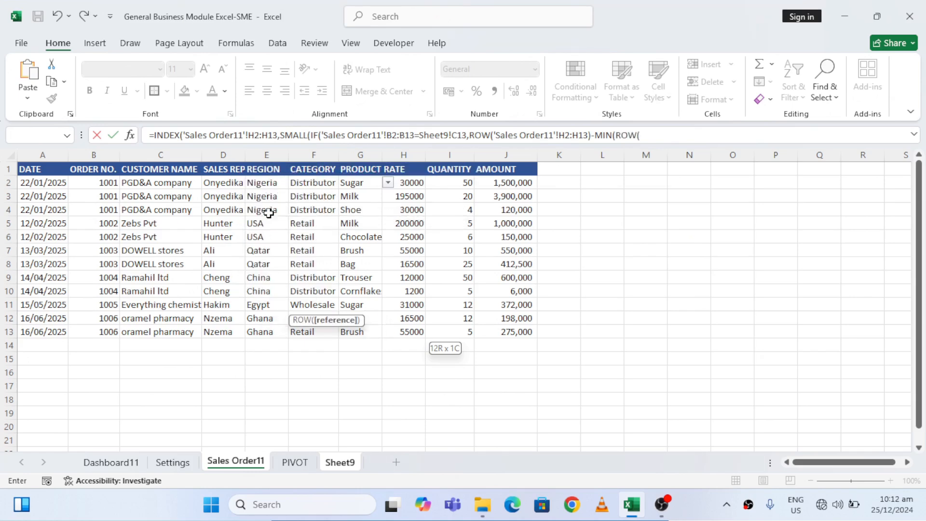
{"action": "left_click", "coordinate": [414, 181]}
{"action": "key", "text": "ctrl+shift+Down"}
{"action": "type", "text": "))"}
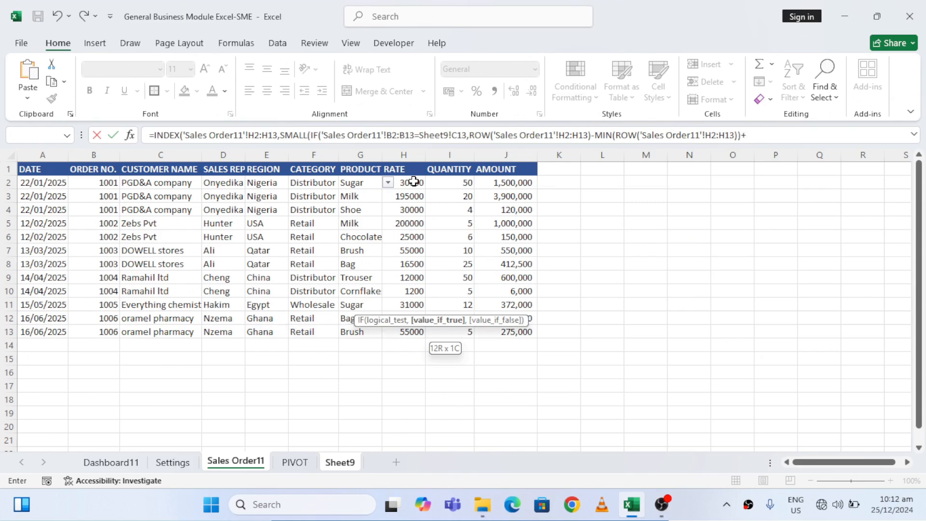
{"action": "type", "text": "+1,\"\")"}
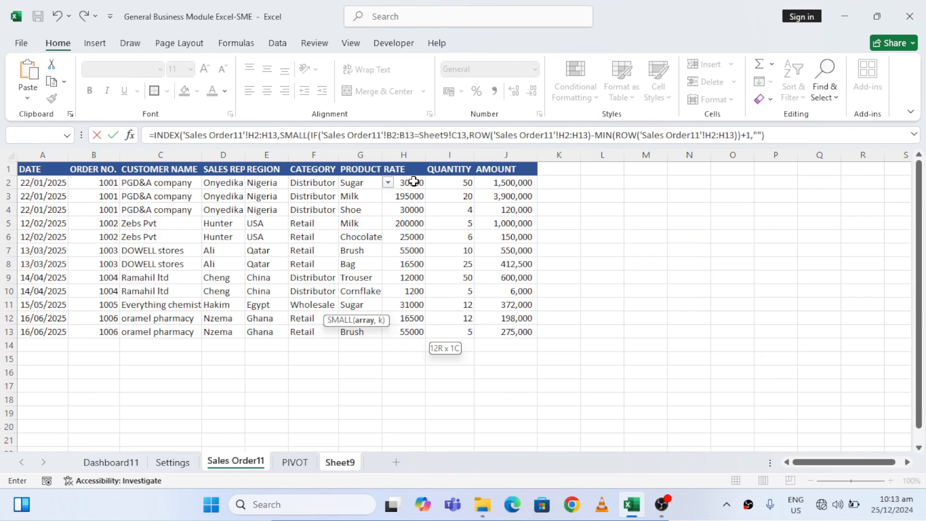
{"action": "type", "text": ",ROW("}
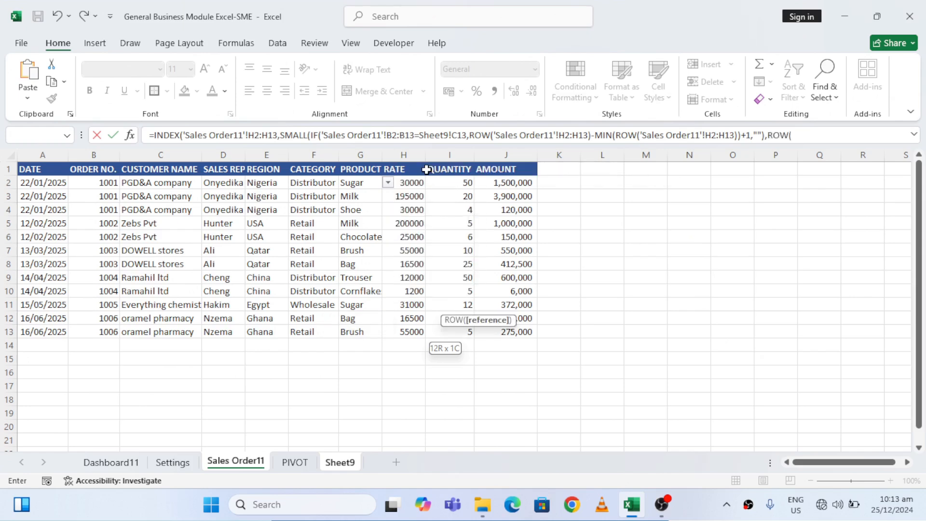
Use ROW(Sheet9!A1) as SMALL's k argument, close all parentheses and enter the RATE formula in D19
{"action": "double_click", "coordinate": [427, 168]}
{"action": "left_click", "coordinate": [342, 464]}
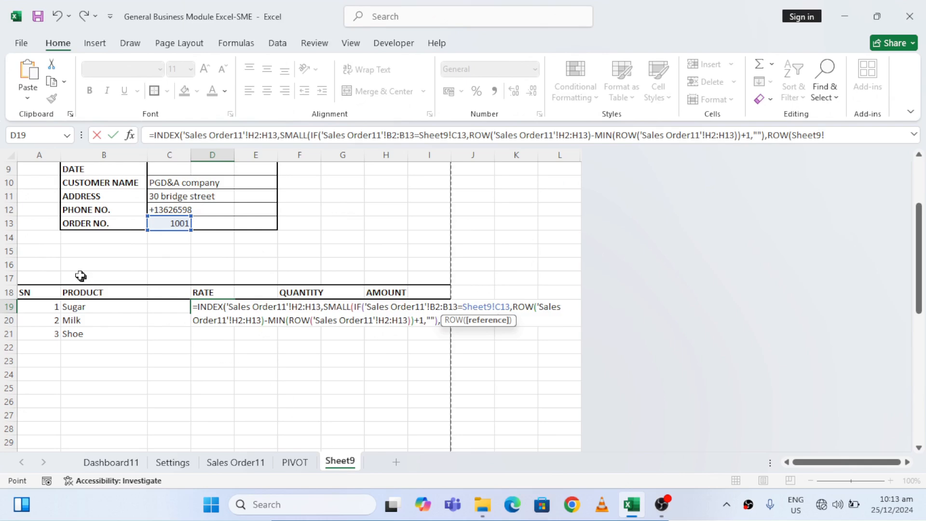
{"action": "left_click", "coordinate": [38, 254]}
{"action": "key", "text": "ctrl+Up"}
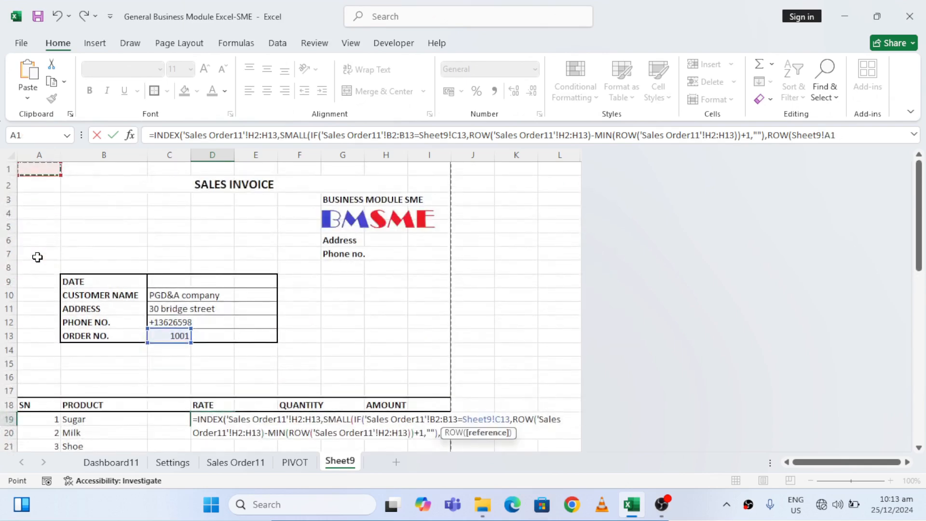
{"action": "type", "text": ")))"}
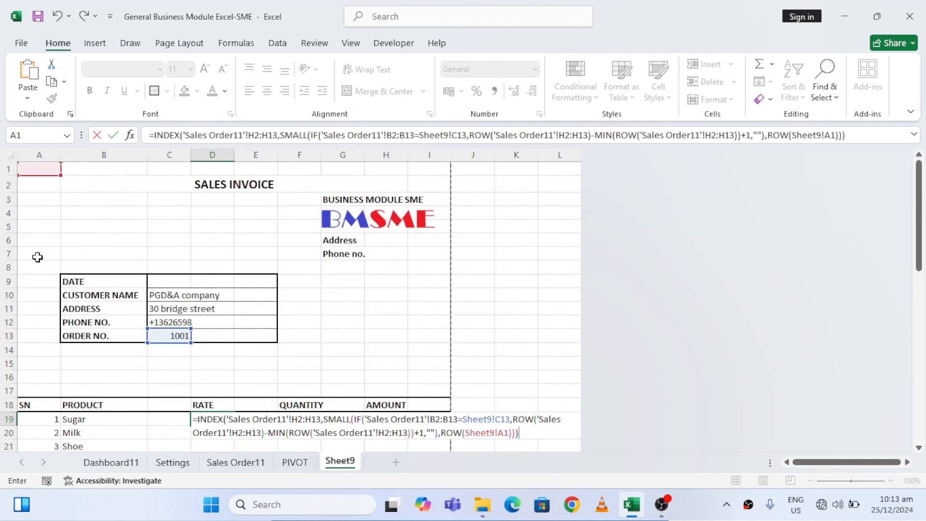
{"action": "key", "text": "Return"}
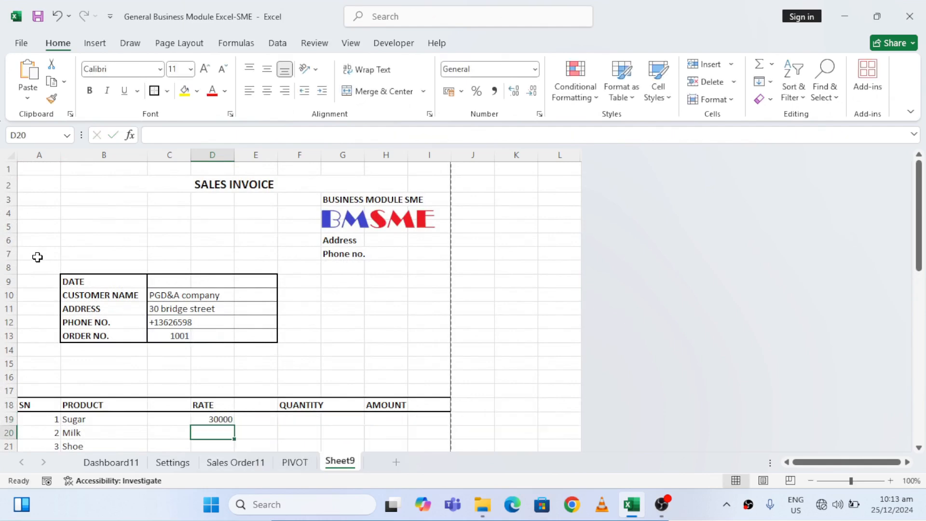
Make the INDEX array in the D19 formula absolute as 'Sales Order11'!$H$2:$H$13
{"action": "key", "text": "Up"}
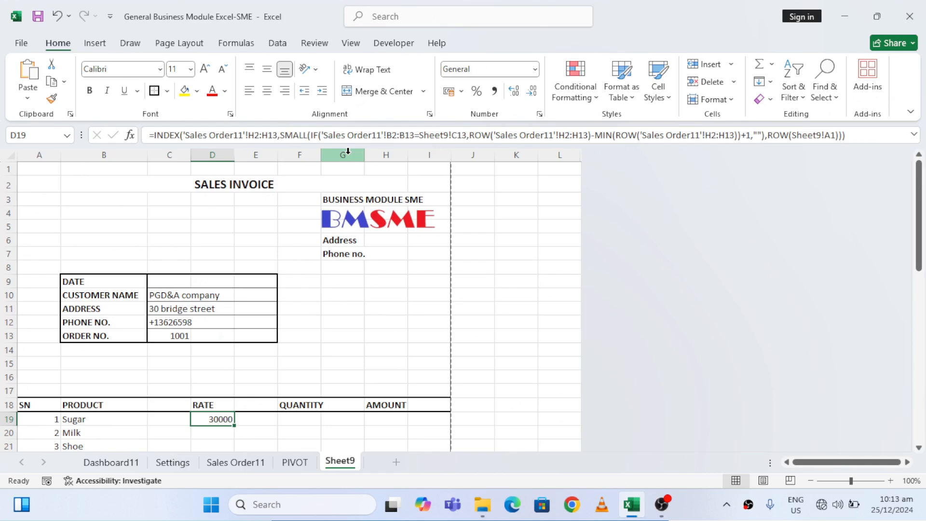
{"action": "left_click", "coordinate": [257, 134]}
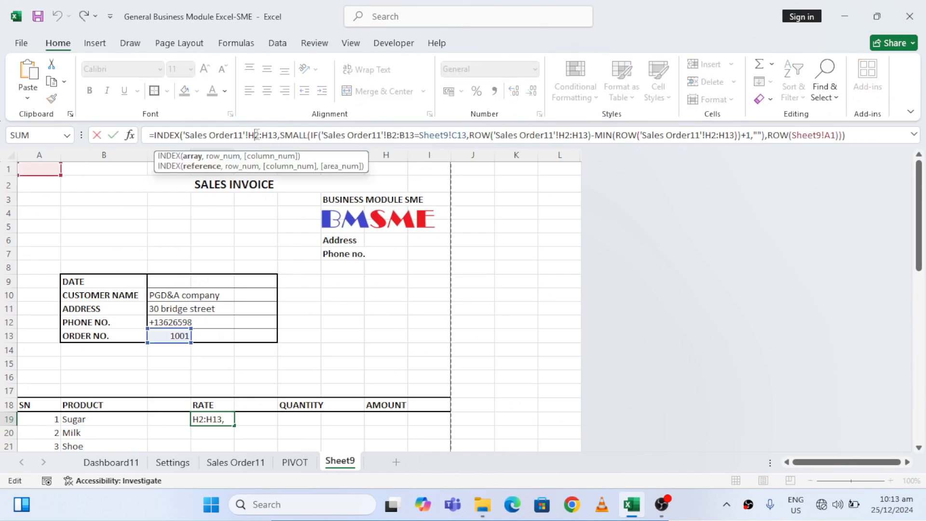
{"action": "type", "text": "$"}
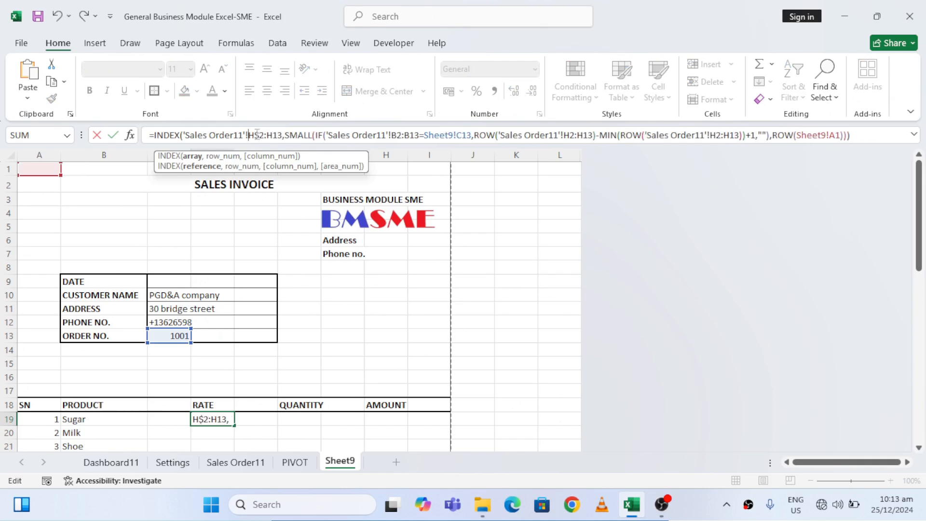
{"action": "key", "text": "Left"}
{"action": "key", "text": "Left"}
{"action": "type", "text": "$H"}
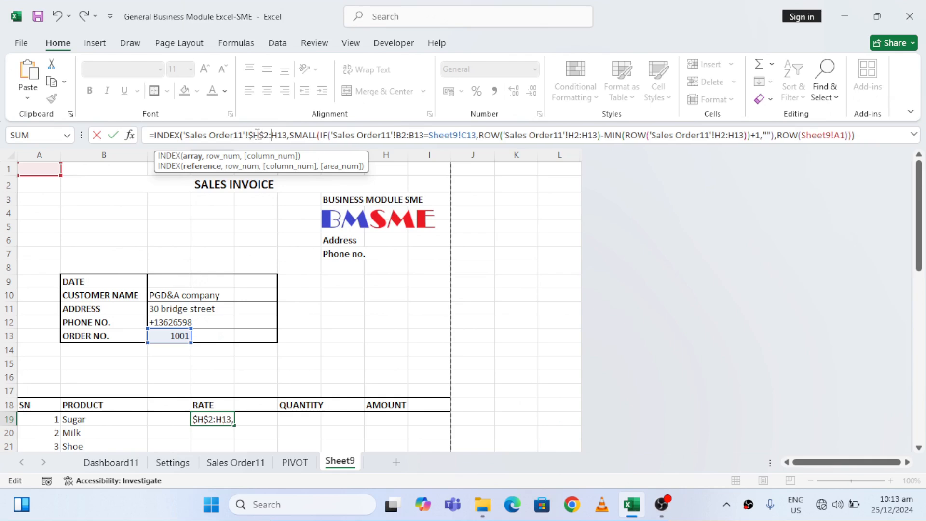
{"action": "type", "text": "$"}
{"action": "key", "text": "Right"}
{"action": "type", "text": "$"}
Lock the end of the INDEX array as $H$13 and make the IF test's range absolute as 'Sales Order11'!$B$2:$B$13
{"action": "key", "text": "Right"}
{"action": "key", "text": "Right"}
{"action": "key", "text": "Right"}
{"action": "key", "text": "Right"}
{"action": "key", "text": "Right"}
{"action": "key", "text": "Right"}
{"action": "key", "text": "Right"}
{"action": "key", "text": "Right"}
{"action": "key", "text": "Right"}
{"action": "key", "text": "Right"}
{"action": "key", "text": "Right"}
{"action": "key", "text": "Right"}
{"action": "key", "text": "Right"}
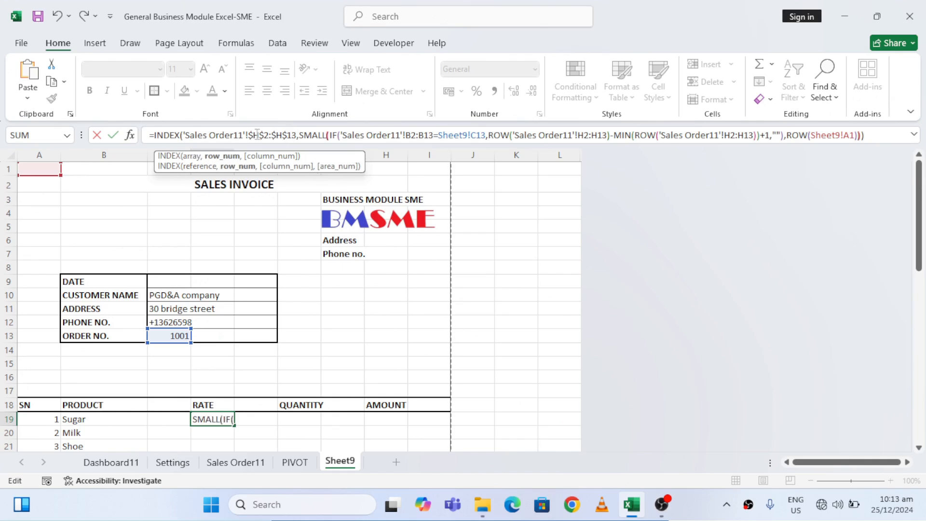
{"action": "key", "text": "Right"}
{"action": "key", "text": "Right"}
{"action": "key", "text": "Right"}
{"action": "key", "text": "Right"}
{"action": "key", "text": "Right"}
{"action": "key", "text": "Right"}
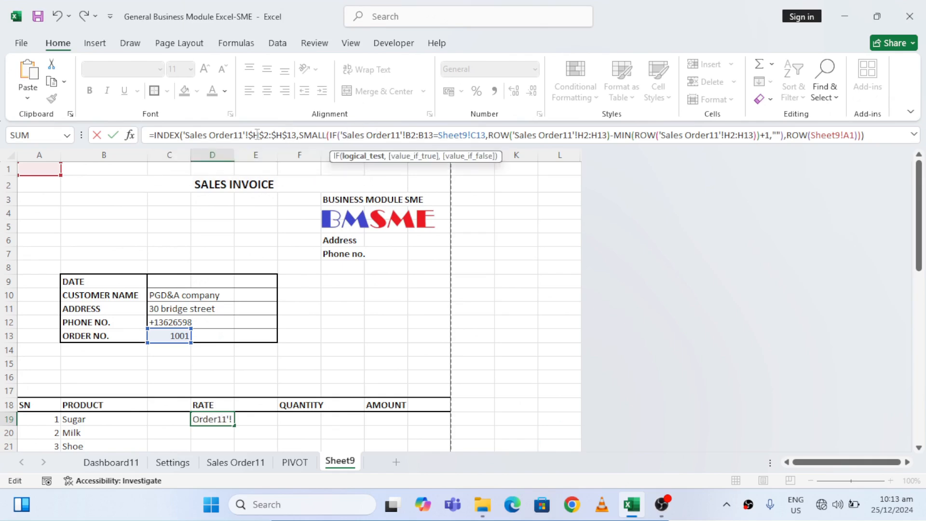
{"action": "key", "text": "Right"}
{"action": "type", "text": "$H"}
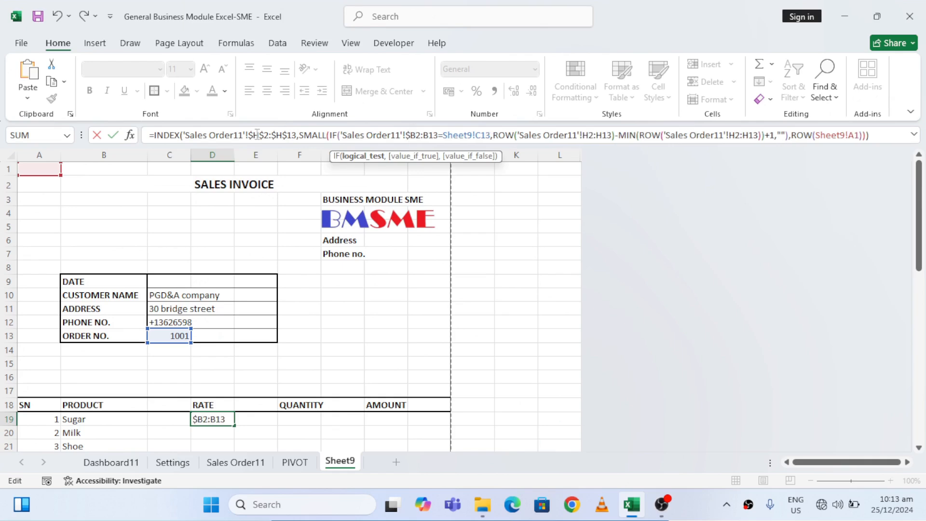
{"action": "type", "text": "$2:"}
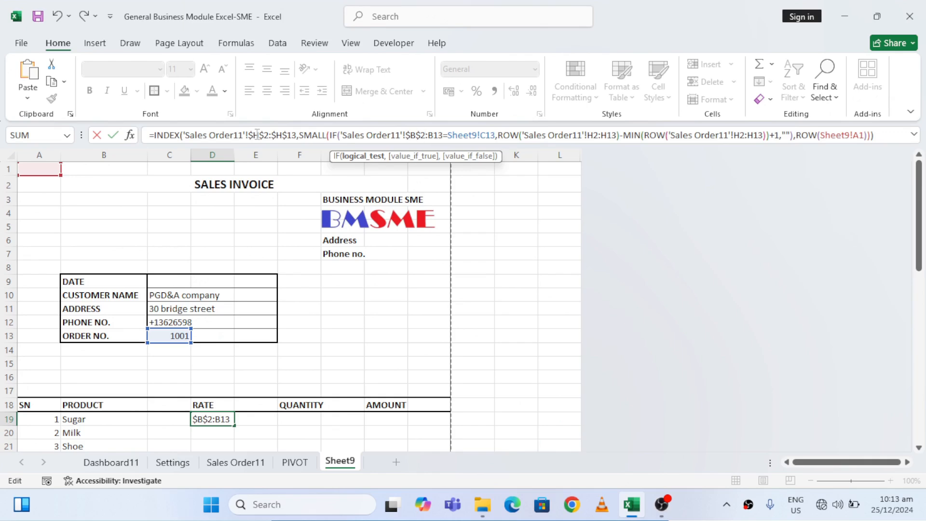
{"action": "type", "text": "$"}
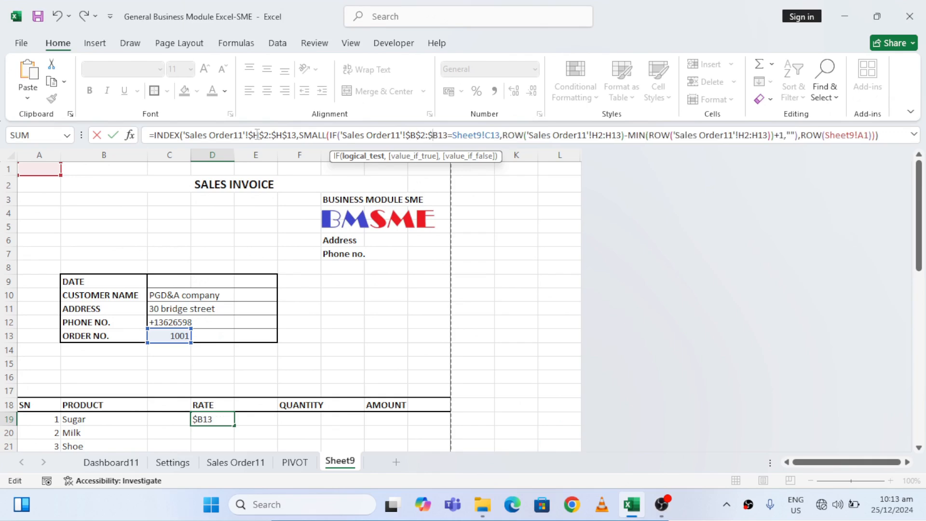
{"action": "key", "text": "Right"}
{"action": "type", "text": "$"}
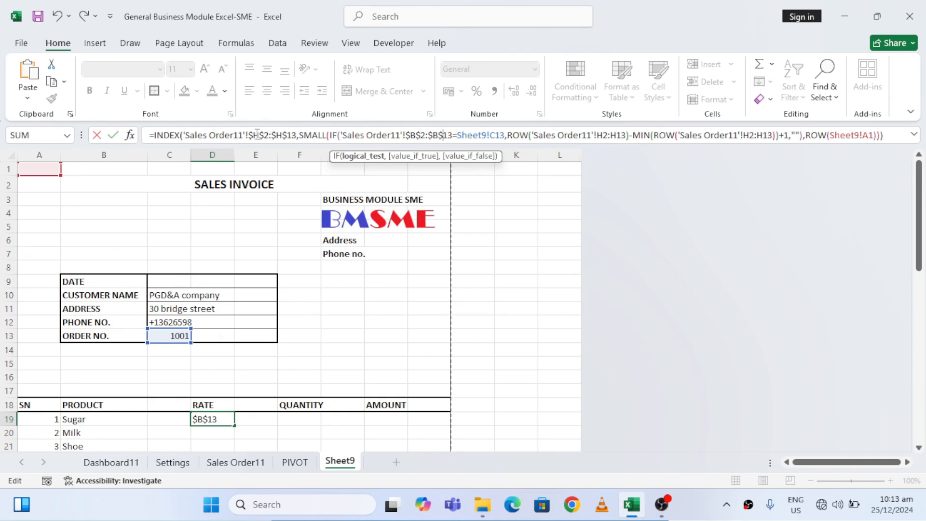
Make the order number reference in the IF test absolute as Sheet9!$C$13
{"action": "key", "text": "Right"}
{"action": "key", "text": "Right"}
{"action": "key", "text": "Right"}
{"action": "key", "text": "Right"}
{"action": "key", "text": "Right"}
{"action": "key", "text": "Right"}
{"action": "key", "text": "Right"}
{"action": "key", "text": "Right"}
{"action": "key", "text": "Right"}
{"action": "type", "text": "$"}
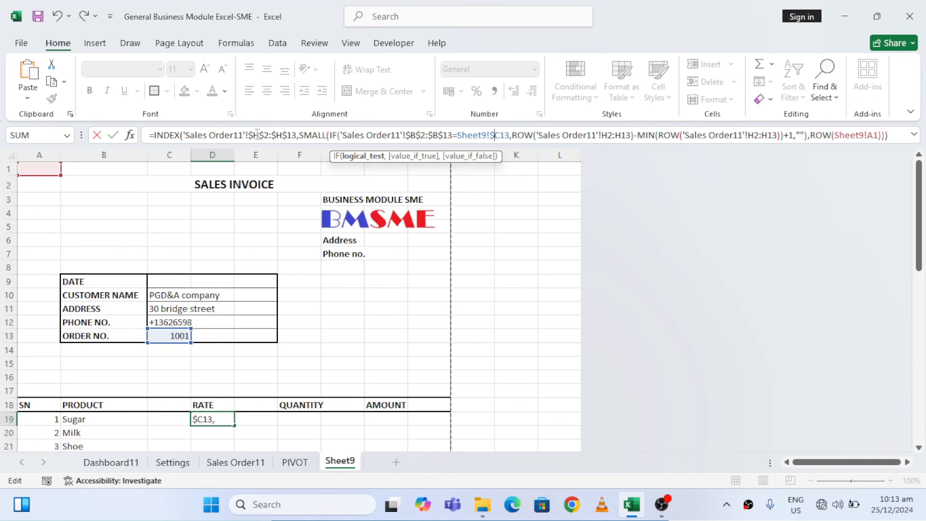
{"action": "key", "text": "Right"}
{"action": "type", "text": "$"}
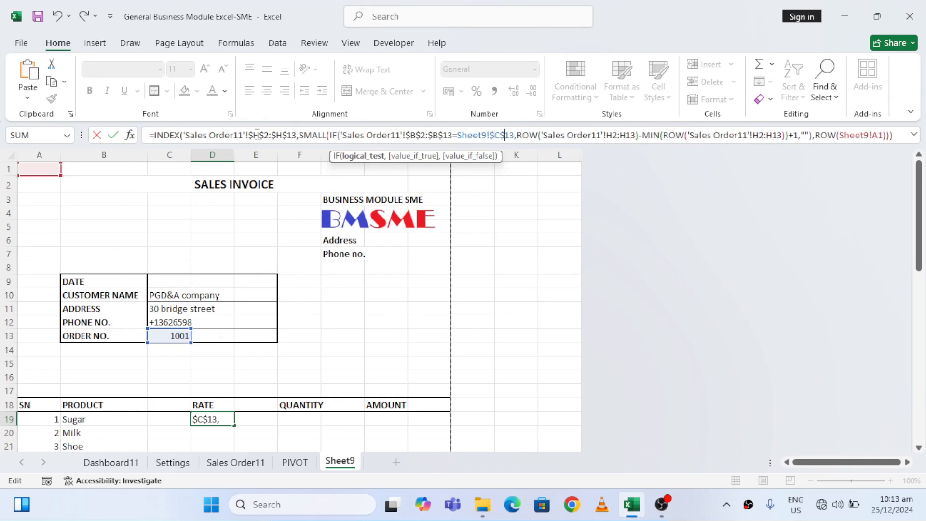
Make the range in the first ROW function of the IF's true value absolute as 'Sales Order11'!$H$2:$H$13
{"action": "key", "text": "Right"}
{"action": "key", "text": "Right"}
{"action": "key", "text": "Right"}
{"action": "key", "text": "Right"}
{"action": "key", "text": "Right"}
{"action": "key", "text": "Right"}
{"action": "key", "text": "Right"}
{"action": "key", "text": "Right"}
{"action": "key", "text": "Right"}
{"action": "key", "text": "Right"}
{"action": "key", "text": "Right"}
{"action": "key", "text": "Right"}
{"action": "key", "text": "Right"}
{"action": "key", "text": "Right"}
{"action": "key", "text": "Right"}
{"action": "key", "text": "Right"}
{"action": "key", "text": "Right"}
{"action": "key", "text": "Right"}
{"action": "key", "text": "Right"}
{"action": "key", "text": "Right"}
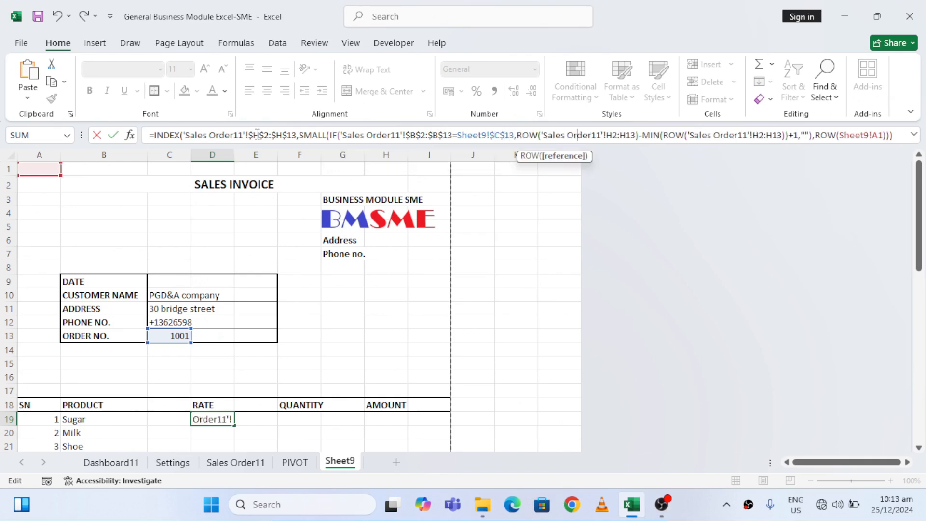
{"action": "key", "text": "Right"}
{"action": "type", "text": "$H"}
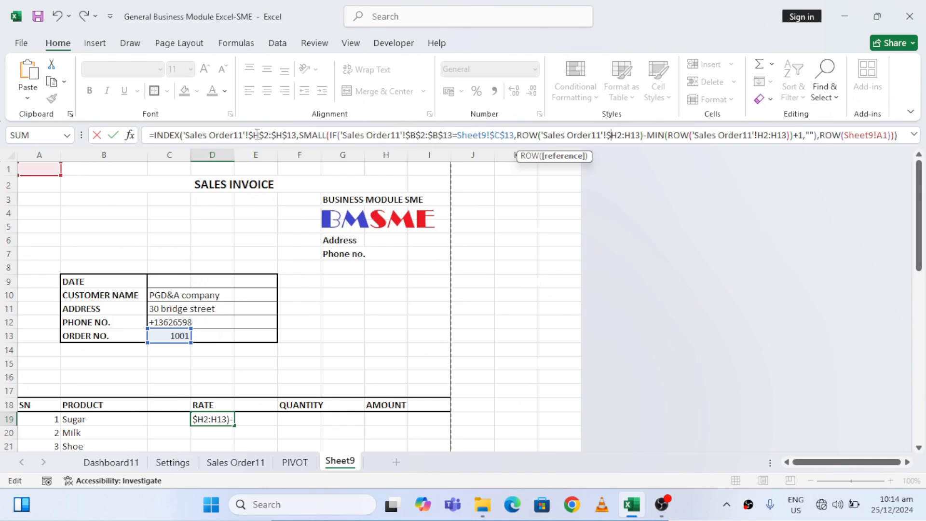
{"action": "type", "text": "$"}
{"action": "key", "text": "Right"}
{"action": "key", "text": "Right"}
{"action": "type", "text": "$H"}
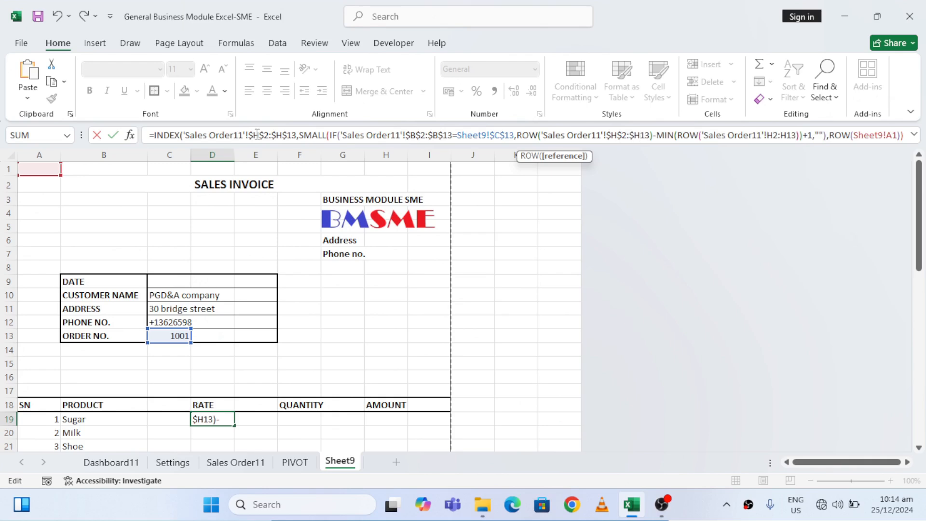
{"action": "type", "text": "$"}
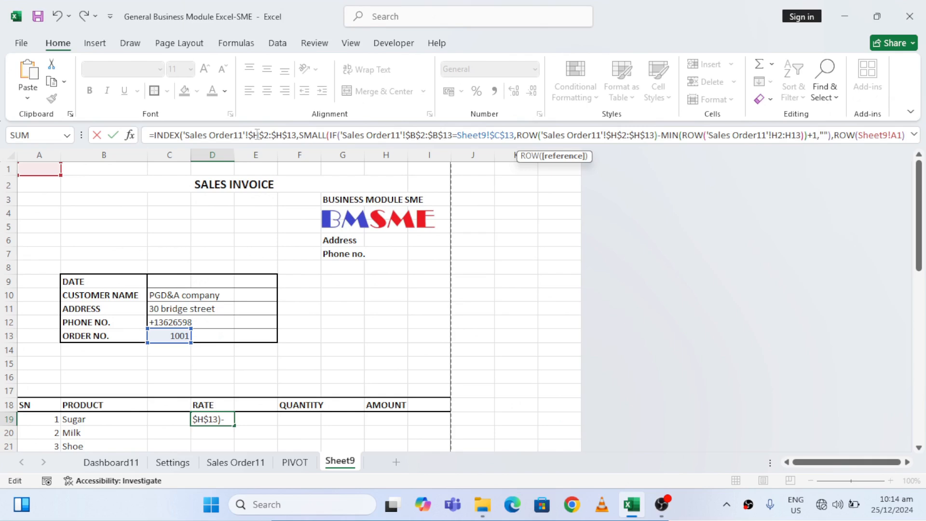
Make the ROW range inside MIN absolute as 'Sales Order11'!$H$2:$H$13 and enter the D19 formula
{"action": "key", "text": "Right"}
{"action": "key", "text": "Right"}
{"action": "key", "text": "Right"}
{"action": "key", "text": "Right"}
{"action": "key", "text": "Right"}
{"action": "key", "text": "Right"}
{"action": "key", "text": "Right"}
{"action": "key", "text": "Right"}
{"action": "key", "text": "Right"}
{"action": "key", "text": "Right"}
{"action": "key", "text": "Right"}
{"action": "key", "text": "Right"}
{"action": "key", "text": "Right"}
{"action": "key", "text": "Right"}
{"action": "key", "text": "Right"}
{"action": "key", "text": "Right"}
{"action": "key", "text": "Right"}
{"action": "key", "text": "Right"}
{"action": "key", "text": "Right"}
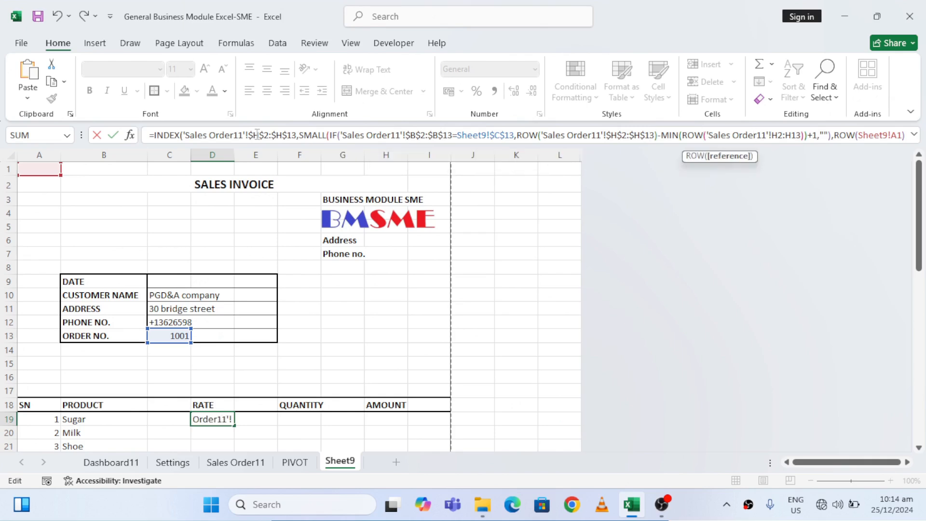
{"action": "key", "text": "Right"}
{"action": "key", "text": "Right"}
{"action": "type", "text": "$H"}
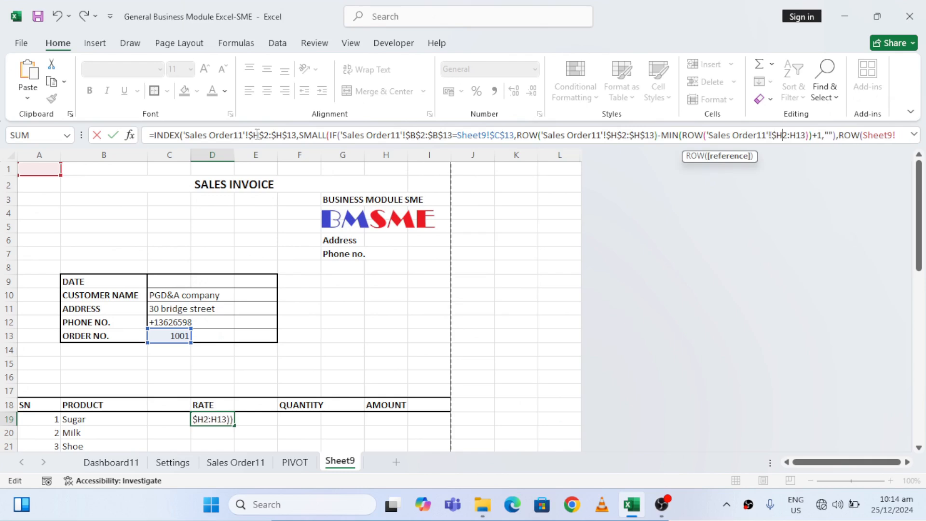
{"action": "type", "text": "$"}
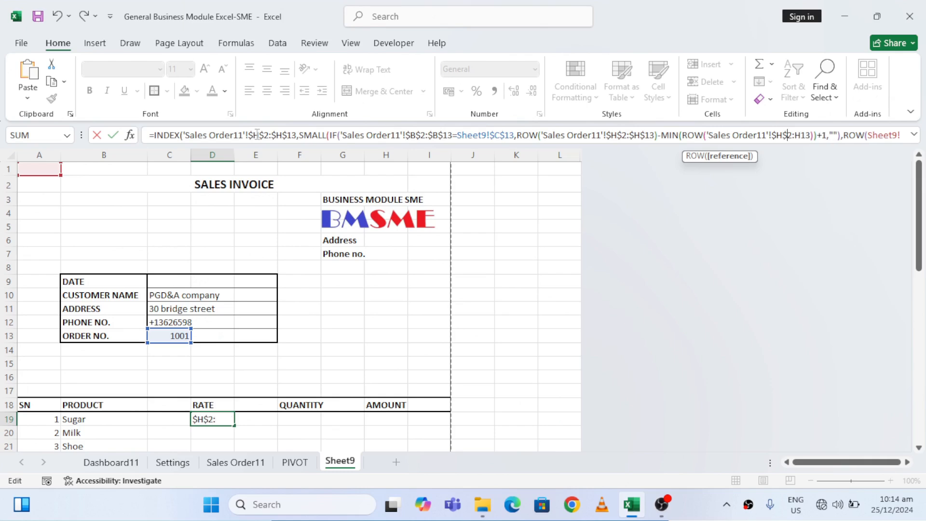
{"action": "key", "text": "Right"}
{"action": "type", "text": "$H"}
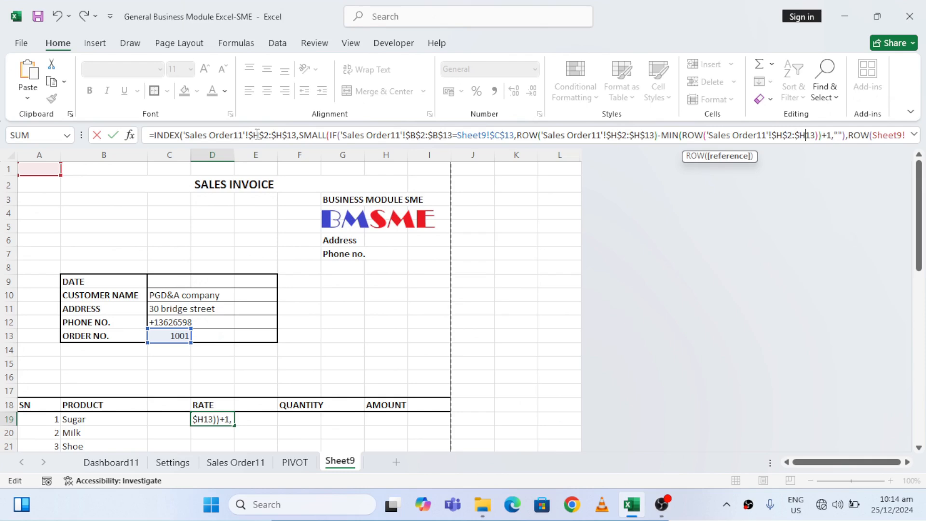
{"action": "type", "text": "$"}
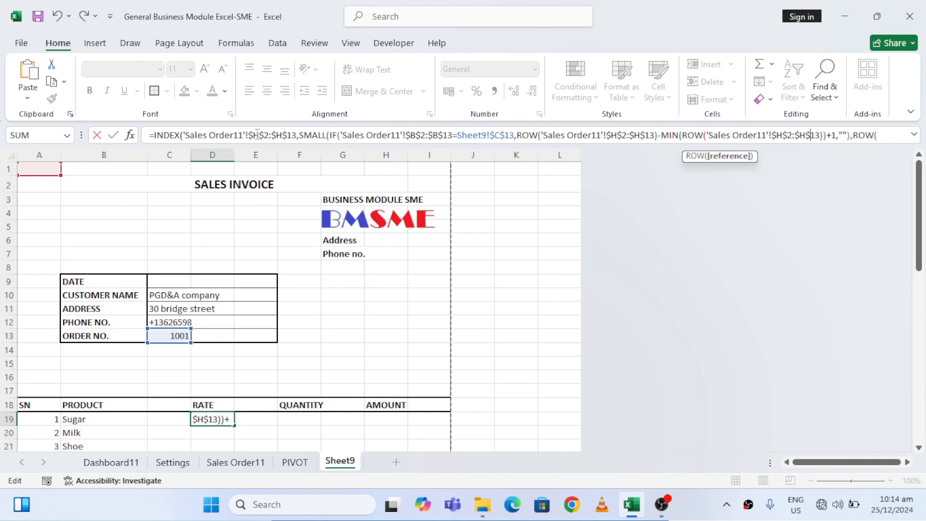
{"action": "key", "text": "Return"}
{"action": "key", "text": "Up"}
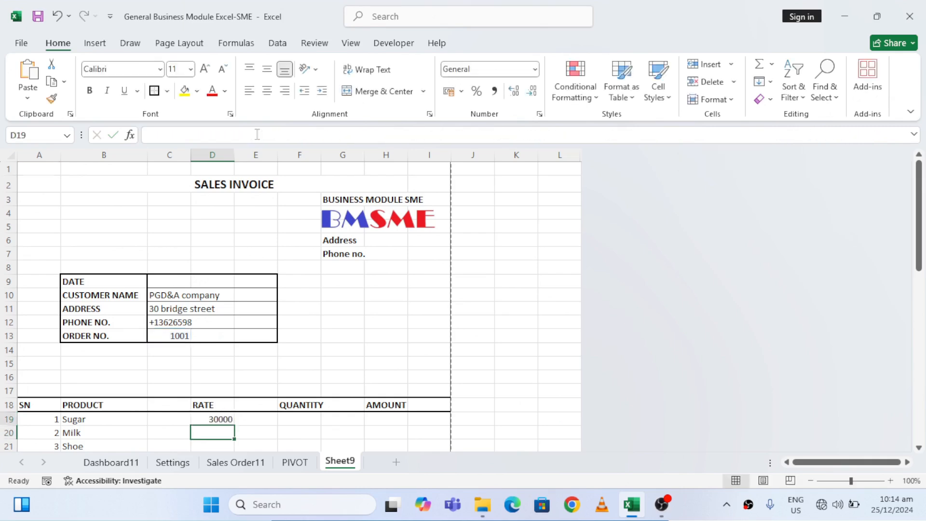
Cut everything after the equals sign in the D19 formula and start an IFERROR function in its place
{"action": "left_click", "coordinate": [681, 135]}
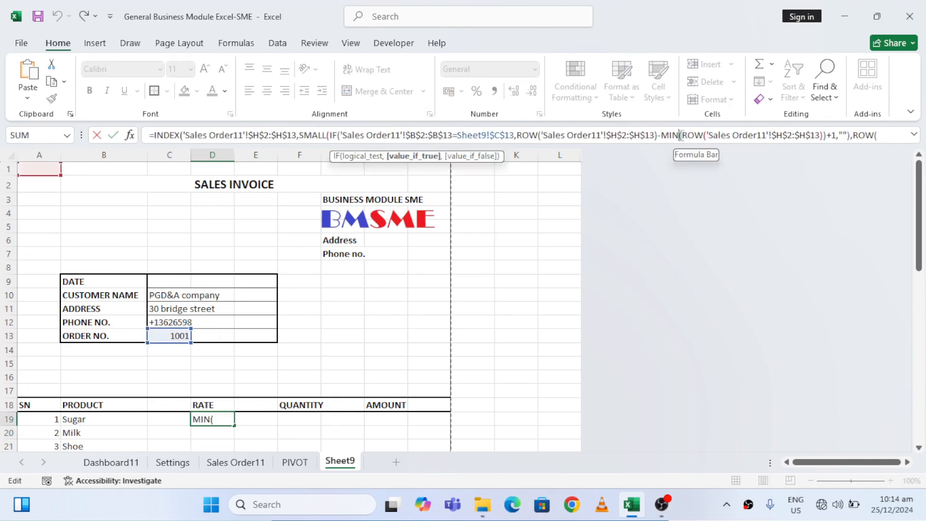
{"action": "key", "text": "End"}
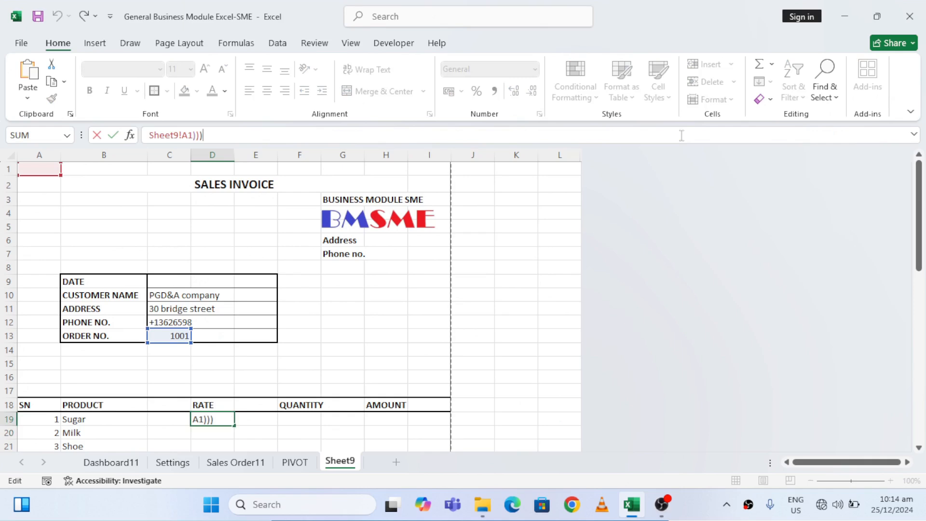
{"action": "key", "text": "shift+Home"}
{"action": "key", "text": "shift+Right"}
{"action": "key", "text": "shift+Right"}
{"action": "key", "text": "shift+Right"}
{"action": "key", "text": "shift+Right"}
{"action": "key", "text": "shift+Right"}
{"action": "key", "text": "shift+Left"}
{"action": "key", "text": "shift+Left"}
{"action": "key", "text": "shift+Left"}
{"action": "key", "text": "shift+Left"}
{"action": "key", "text": "shift+Left"}
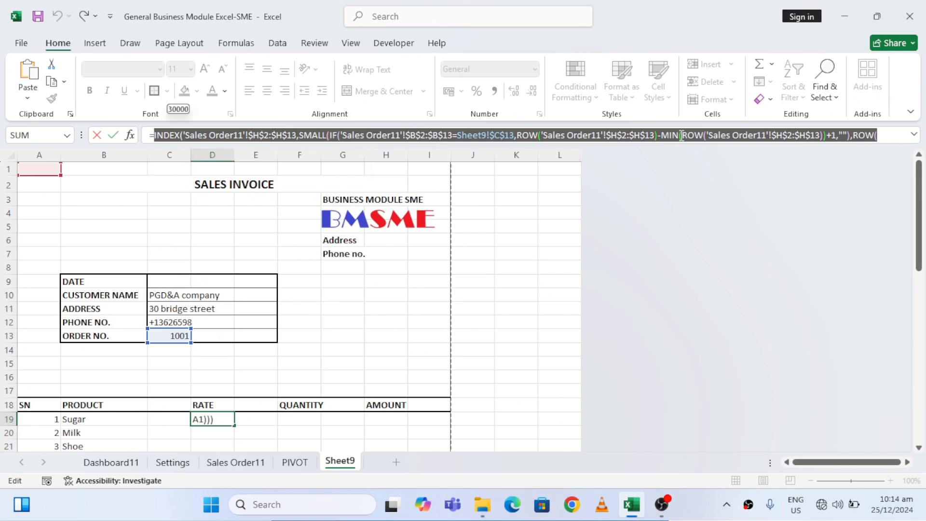
{"action": "key", "text": "BackSpace"}
{"action": "type", "text": "IF"}
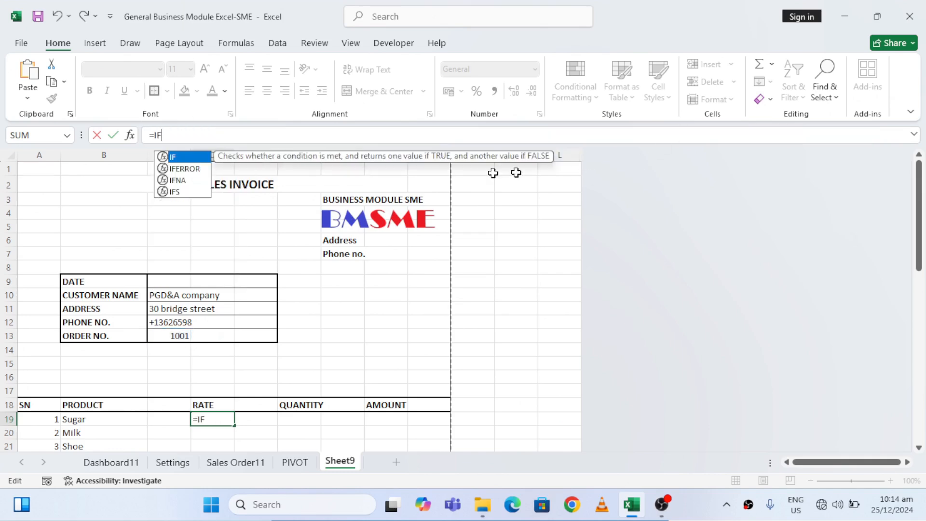
{"action": "double_click", "coordinate": [192, 168]}
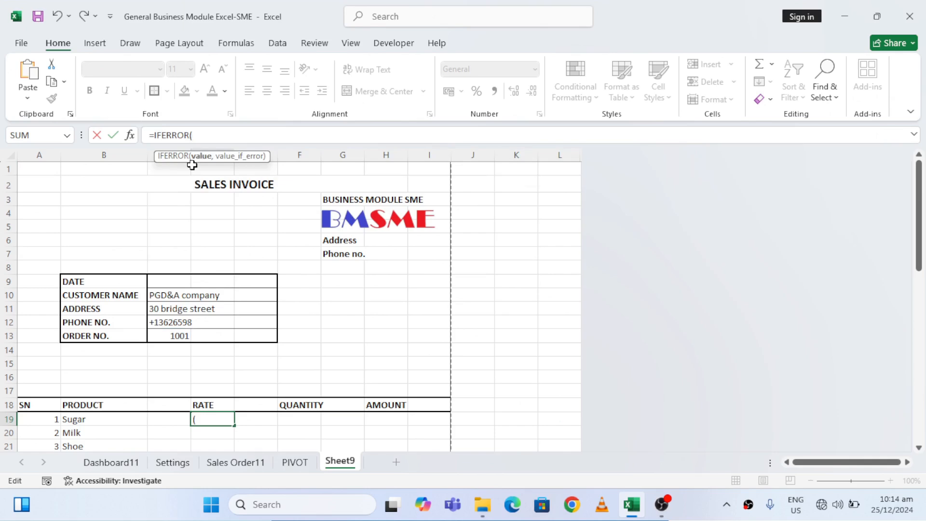
Paste the cut INDEX formula as IFERROR's value, use empty text "" as value_if_error, and enter the formula
{"action": "key", "text": "ctrl+v"}
{"action": "type", "text": ","}
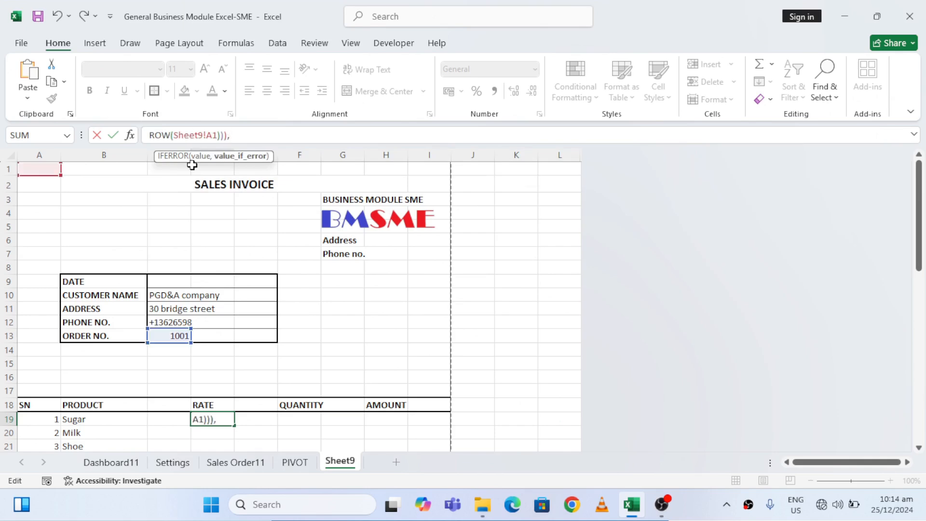
{"action": "type", "text": "\"\")"}
{"action": "key", "text": "Return"}
{"action": "key", "text": "Up"}
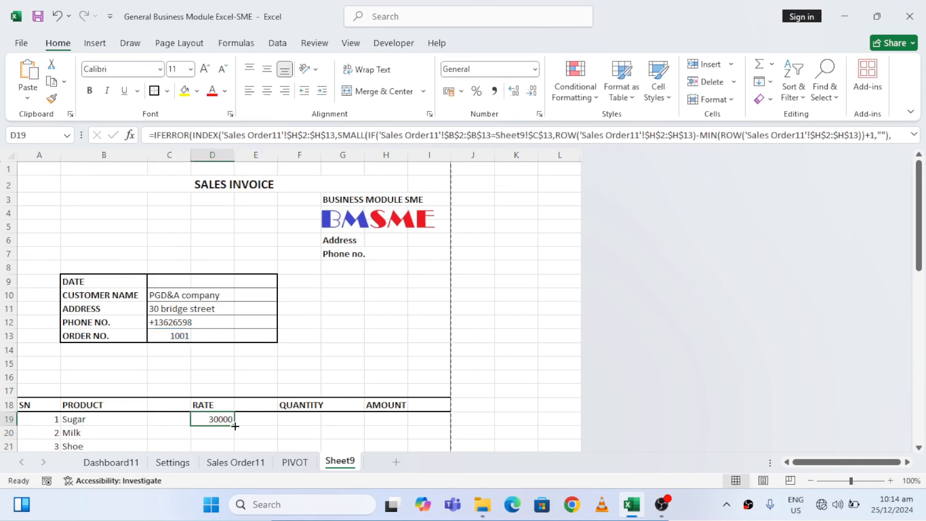
Fill the RATE formula from D19 down to D40 and return to the product rows to check the filled rates
{"action": "left_click_drag", "start_coordinate": [235, 425], "coordinate": [231, 337]}
{"action": "left_click", "coordinate": [251, 276]}
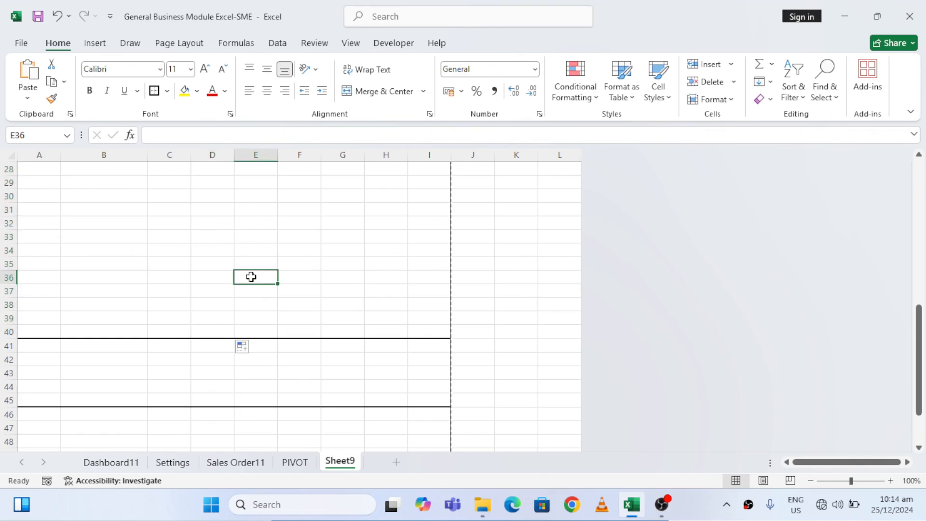
{"action": "key", "text": "ctrl+Up"}
{"action": "key", "text": "Down"}
{"action": "key", "text": "Down"}
{"action": "key", "text": "Down"}
{"action": "key", "text": "Down"}
{"action": "key", "text": "Down"}
{"action": "key", "text": "Down"}
{"action": "key", "text": "Down"}
{"action": "key", "text": "Down"}
{"action": "key", "text": "Down"}
{"action": "key", "text": "Down"}
{"action": "key", "text": "Down"}
{"action": "key", "text": "Down"}
{"action": "key", "text": "Down"}
{"action": "key", "text": "Down"}
{"action": "key", "text": "Down"}
{"action": "key", "text": "Down"}
{"action": "key", "text": "Down"}
{"action": "key", "text": "Down"}
{"action": "key", "text": "Down"}
{"action": "key", "text": "Down"}
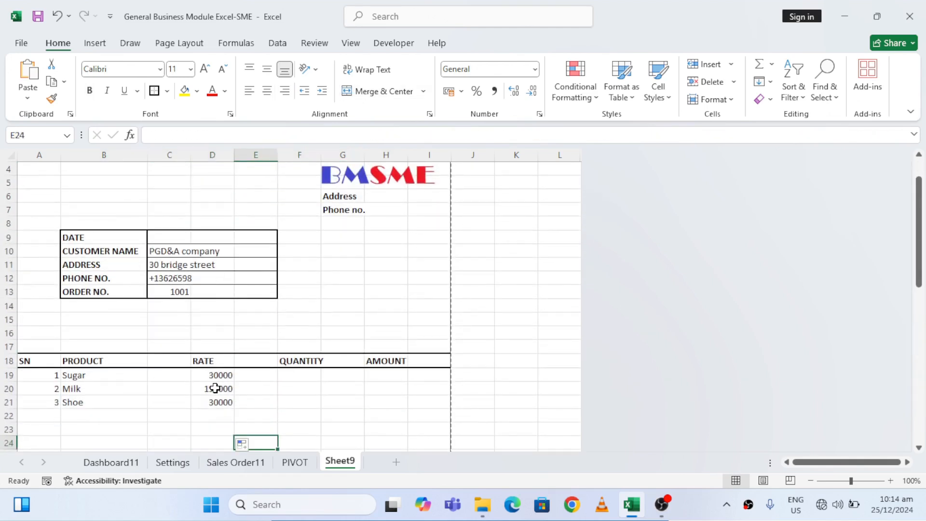
Start an INDEX formula in the first QUANTITY cell, F19, with 'Sales Order11'!I2:I13 as its array
{"action": "left_click", "coordinate": [303, 376]}
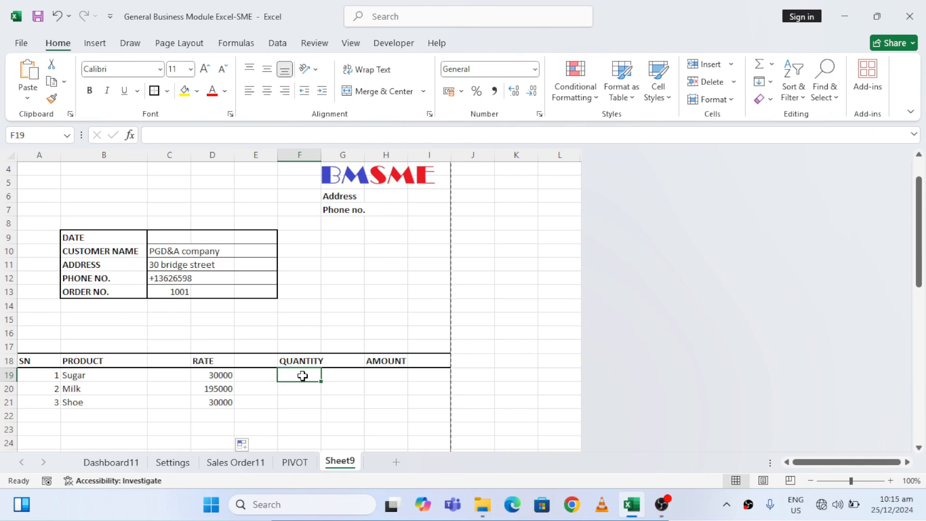
{"action": "type", "text": "=IND"}
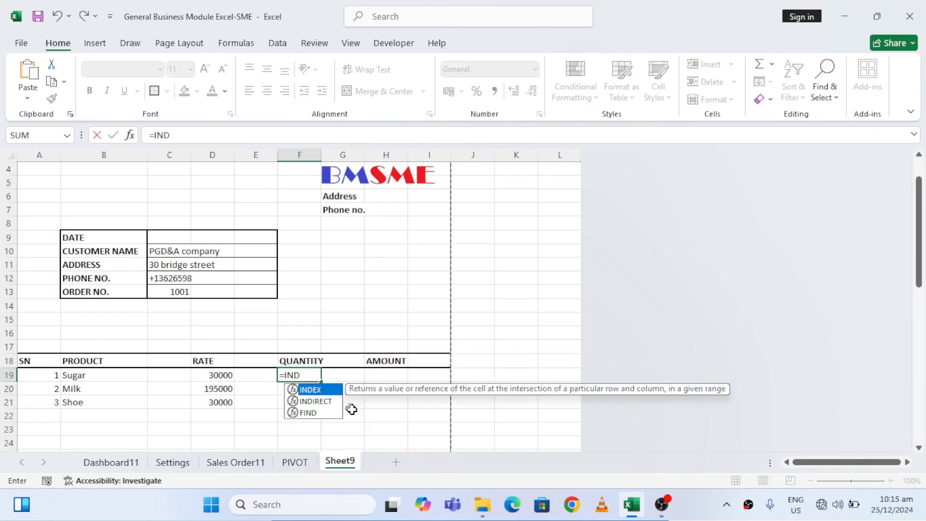
{"action": "double_click", "coordinate": [309, 390]}
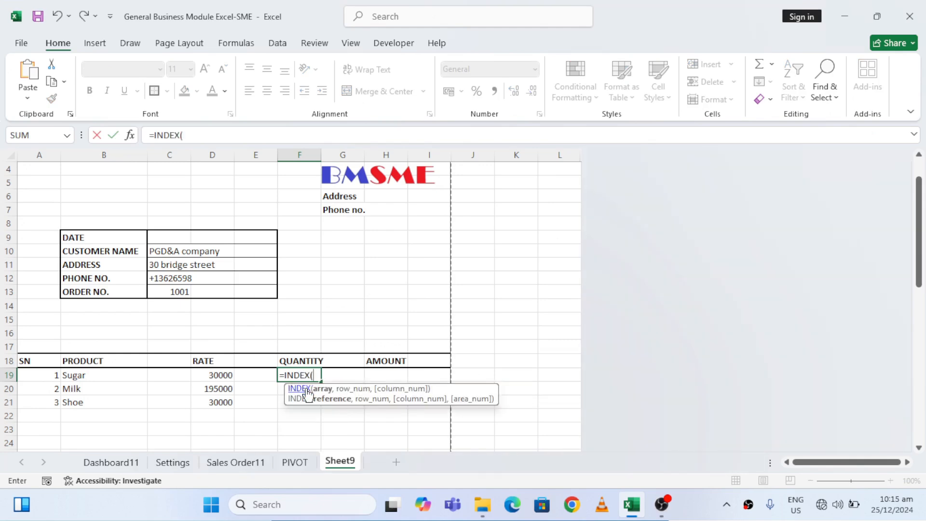
{"action": "left_click", "coordinate": [236, 462]}
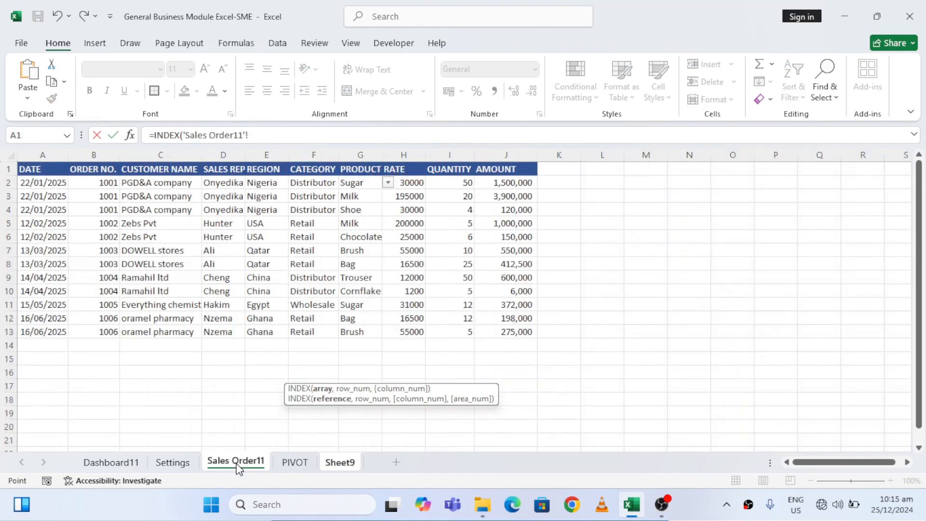
{"action": "left_click", "coordinate": [463, 180]}
{"action": "key", "text": "ctrl+shift+Down"}
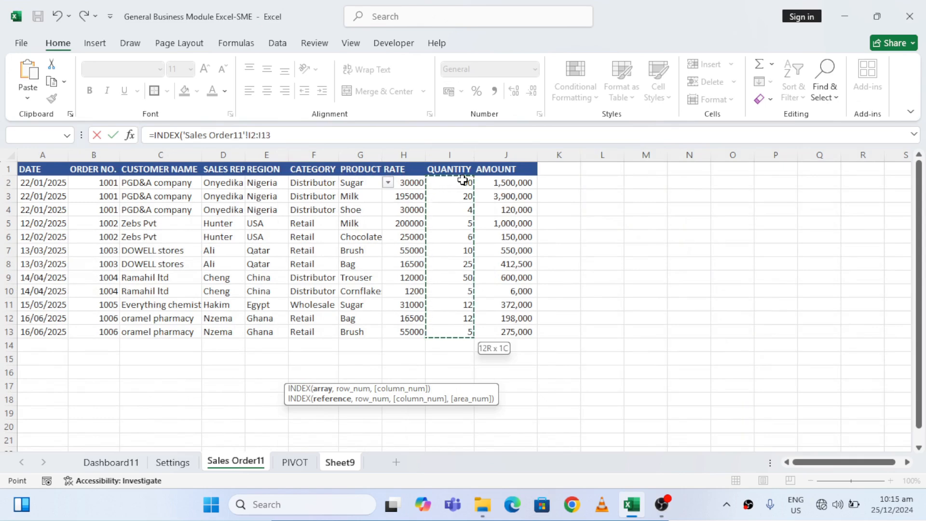
{"action": "type", "text": ","}
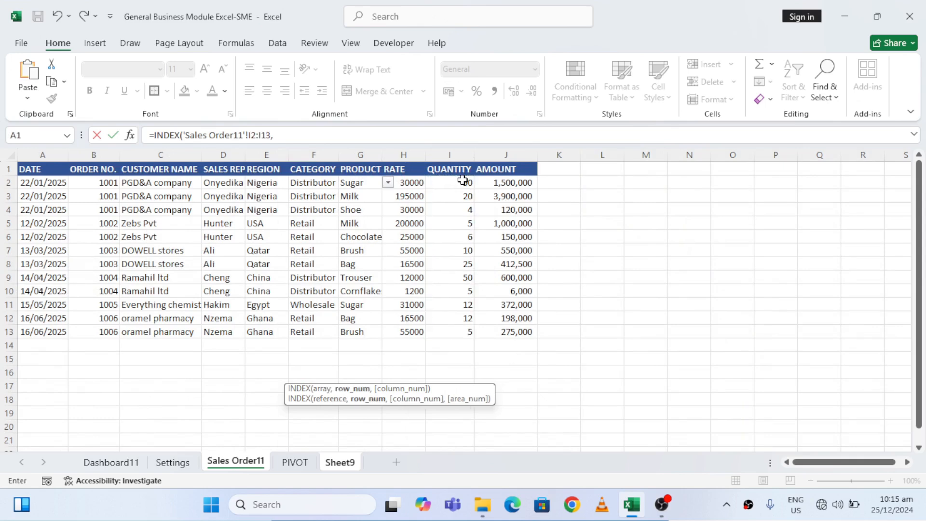
{"action": "type", "text": "SM"}
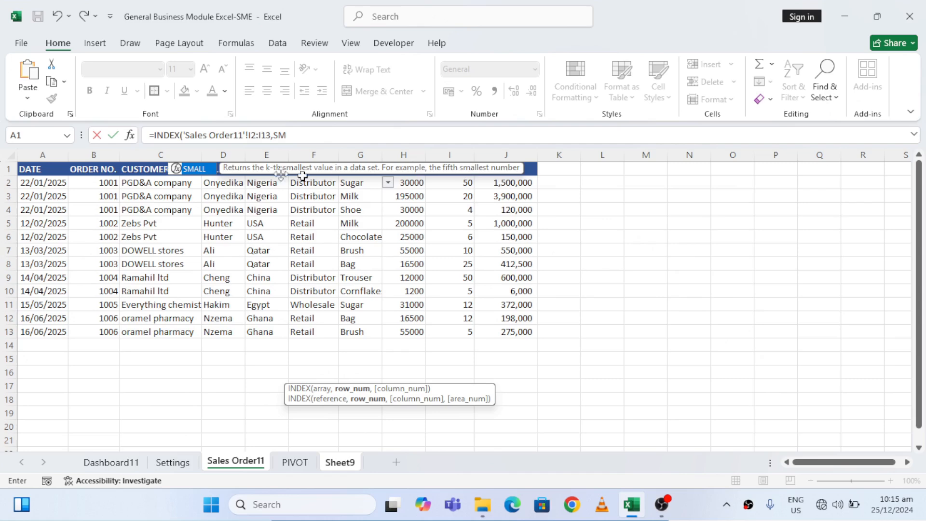
Add SMALL with a nested IF to the formula, testing the order numbers 'Sales Order11'!B2:B13 against Sheet9!C13
{"action": "double_click", "coordinate": [193, 169]}
{"action": "type", "text": "IF"}
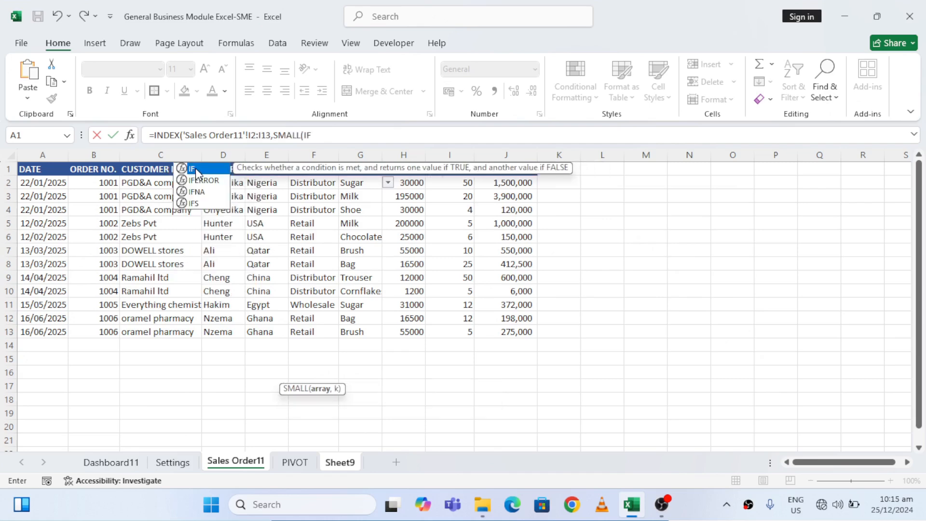
{"action": "double_click", "coordinate": [195, 168]}
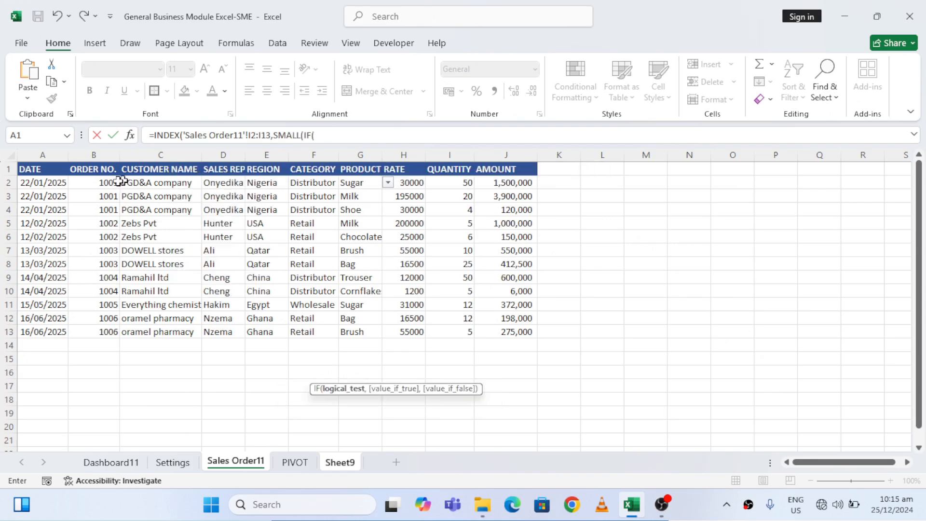
{"action": "left_click", "coordinate": [99, 181]}
{"action": "key", "text": "ctrl+shift+Down"}
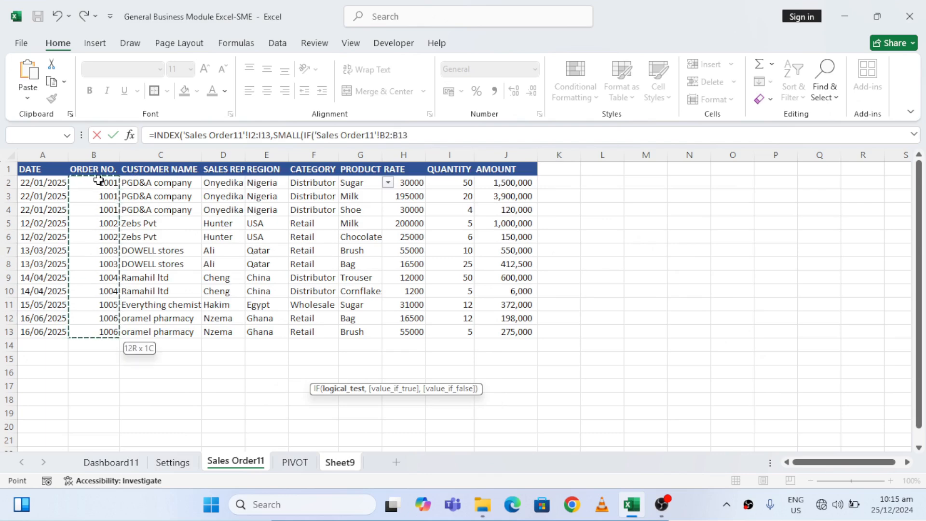
{"action": "type", "text": "="}
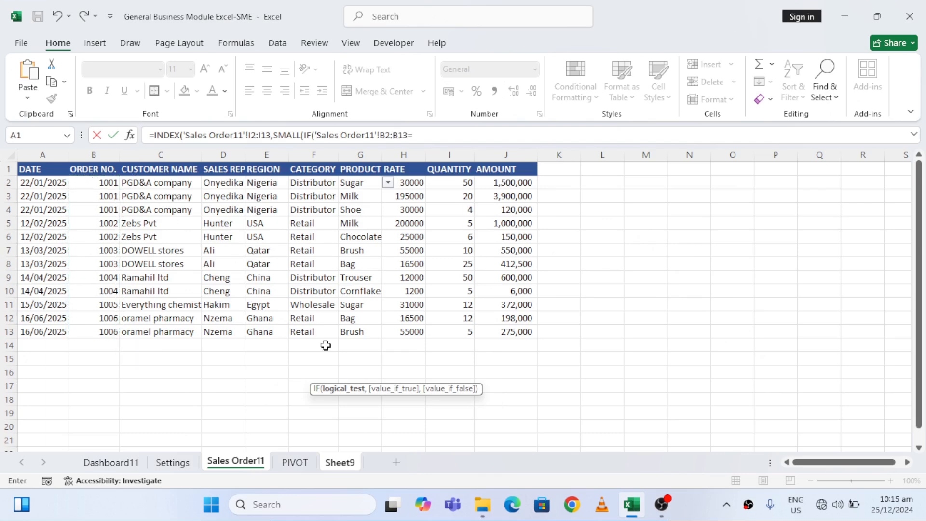
{"action": "left_click", "coordinate": [347, 463]}
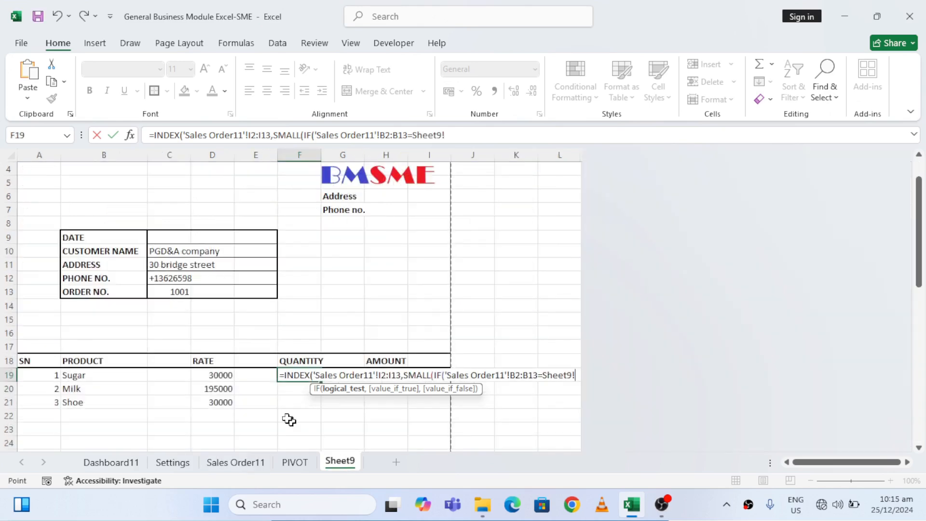
{"action": "left_click", "coordinate": [168, 293]}
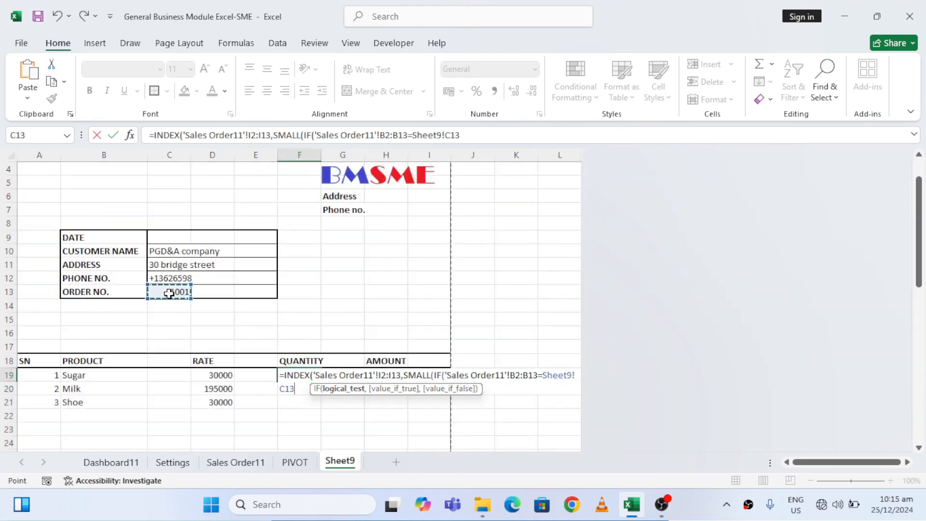
Start IF's value_if_true with ROW('Sales Order11'!I2:I13) from the quantity column
{"action": "type", "text": ",ROW"}
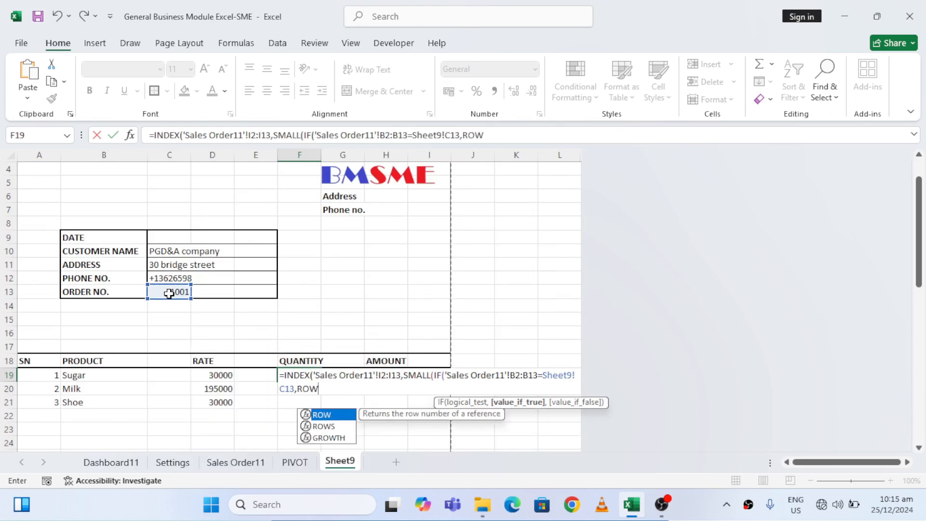
{"action": "double_click", "coordinate": [332, 418]}
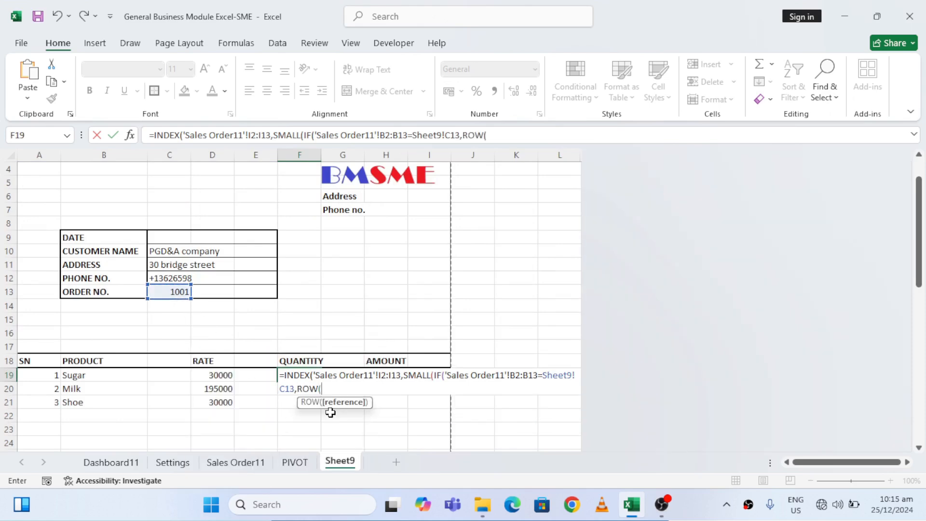
{"action": "left_click", "coordinate": [255, 460]}
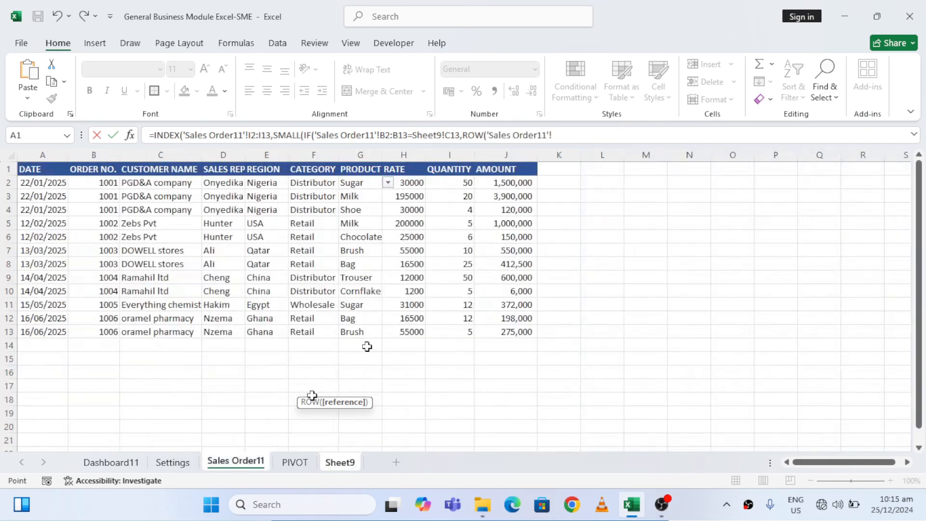
{"action": "left_click", "coordinate": [453, 183]}
{"action": "key", "text": "ctrl+shift+Down"}
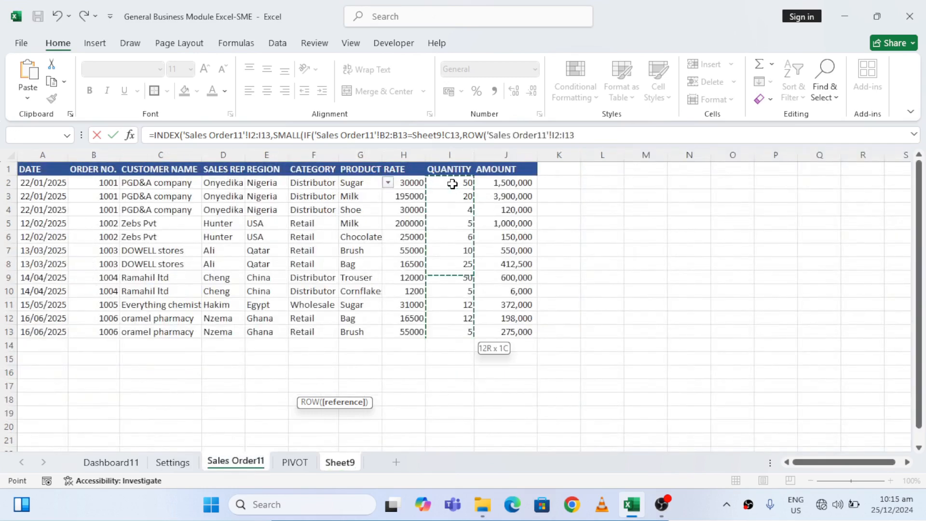
{"action": "type", "text": ")"}
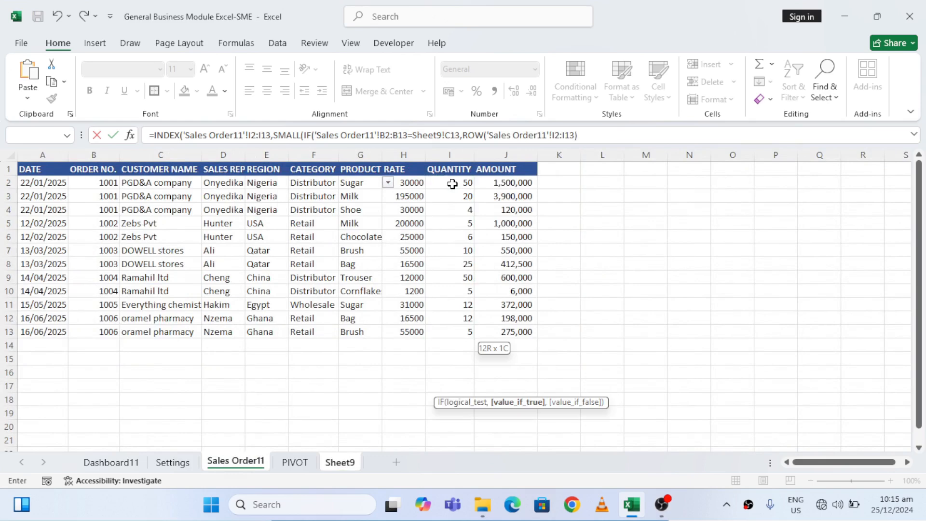
{"action": "type", "text": "-MIN"}
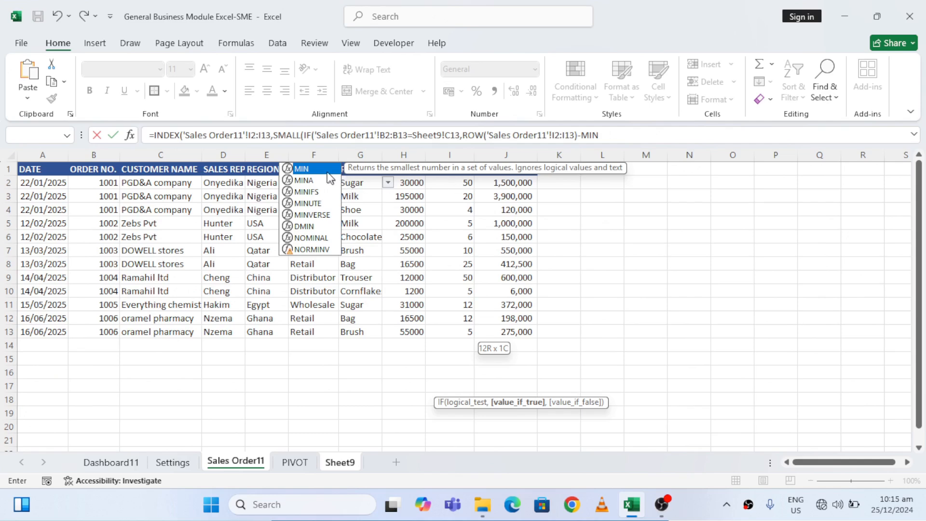
Subtract MIN(ROW('Sales Order11'!I2:I13)) from the row numbers and add 1
{"action": "double_click", "coordinate": [322, 167]}
{"action": "type", "text": "RO"}
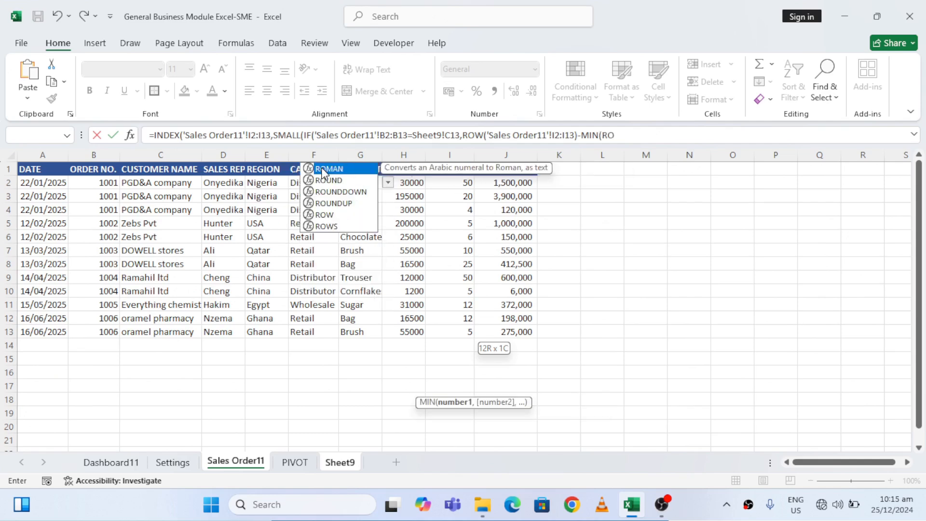
{"action": "double_click", "coordinate": [333, 215]}
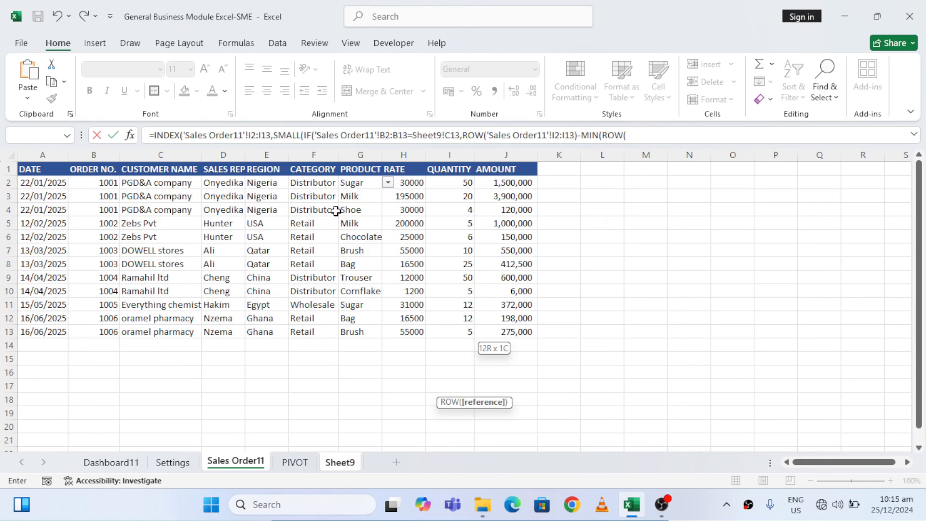
{"action": "left_click", "coordinate": [456, 184]}
{"action": "key", "text": "ctrl+shift+Down"}
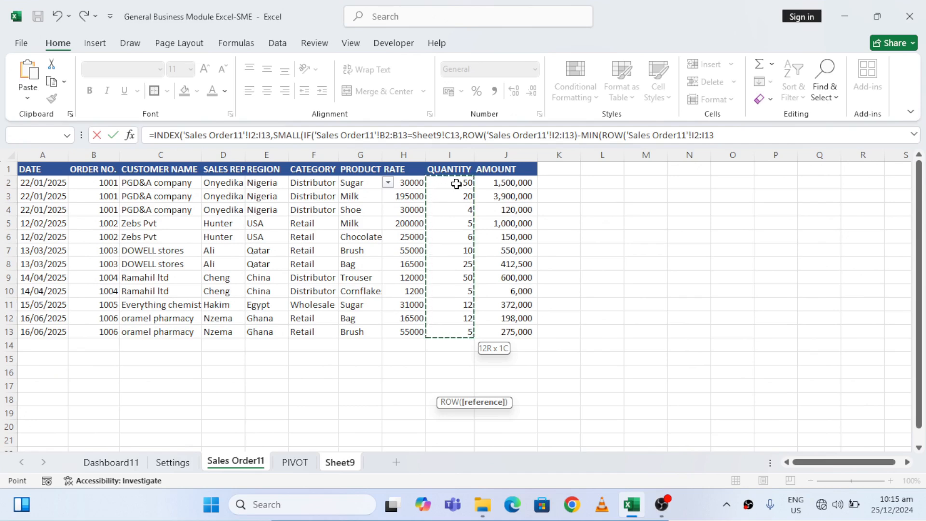
{"action": "type", "text": "))"}
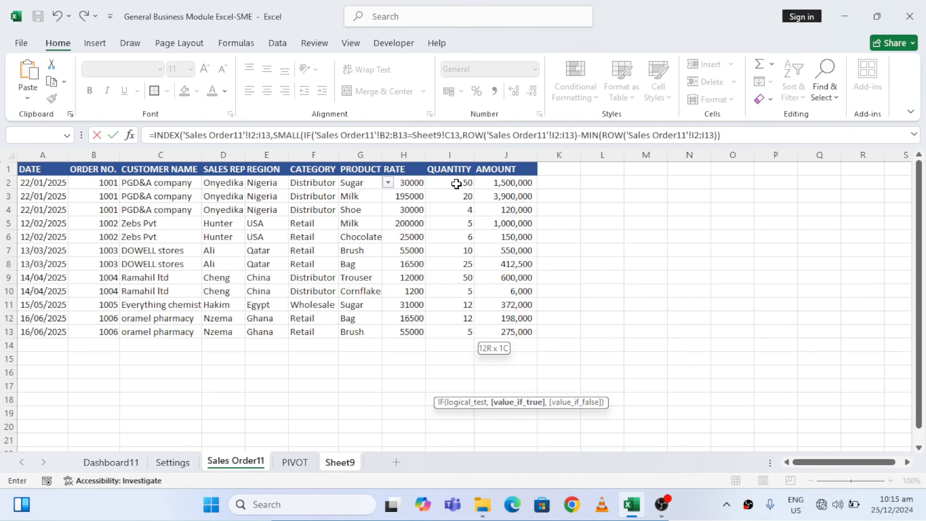
{"action": "type", "text": "+1,"}
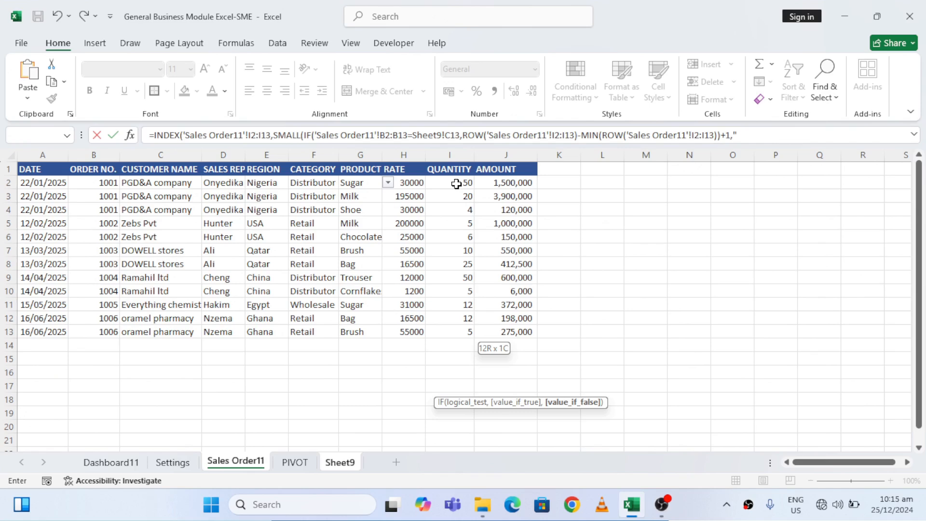
{"action": "type", "text": "\"\")"}
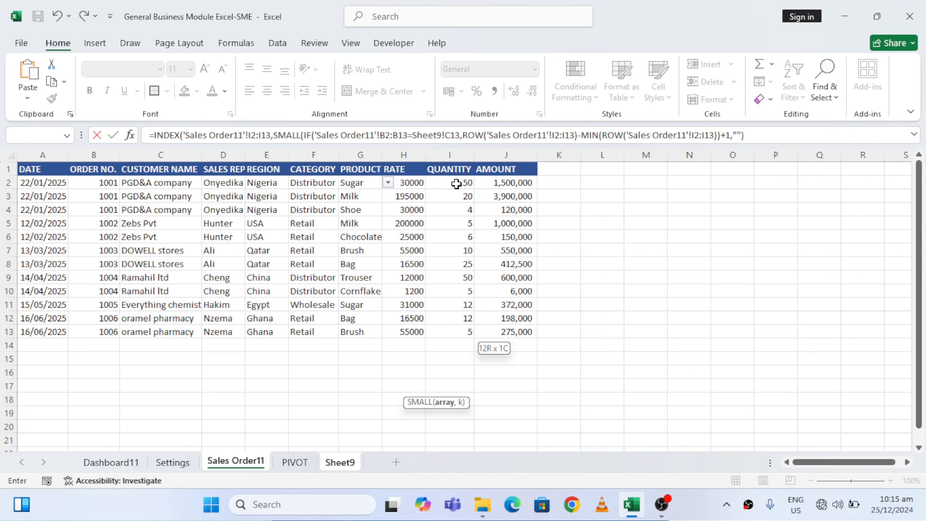
{"action": "type", "text": ",ROW"}
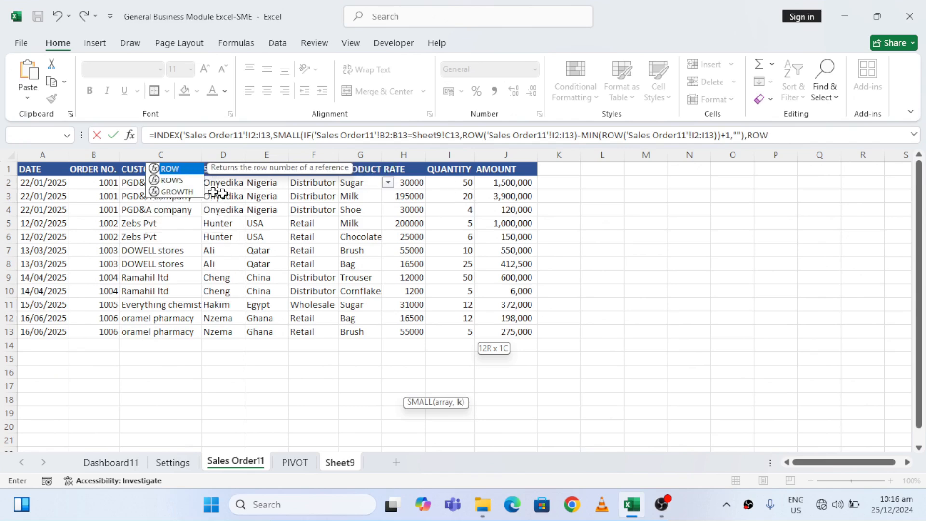
Use empty text "" as IF's value_if_false and ROW(Sheet9!A1) as SMALL's k, and enter the completed quantity formula
{"action": "double_click", "coordinate": [174, 169]}
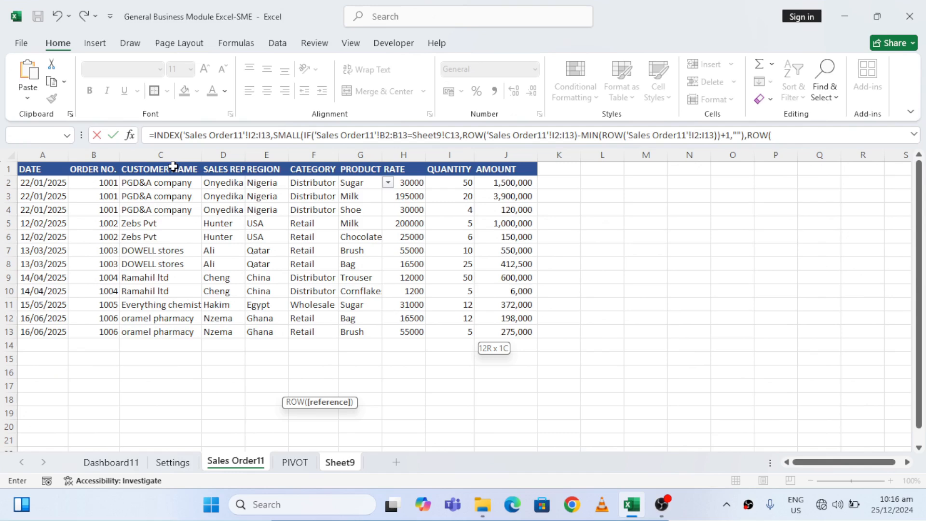
{"action": "left_click", "coordinate": [344, 464]}
{"action": "left_click", "coordinate": [32, 319]}
{"action": "key", "text": "ctrl+Home"}
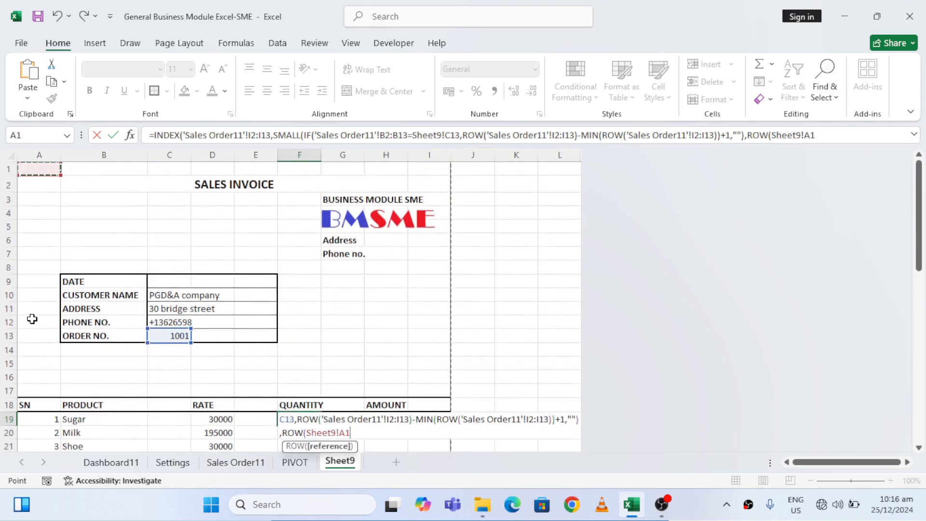
{"action": "type", "text": ")))"}
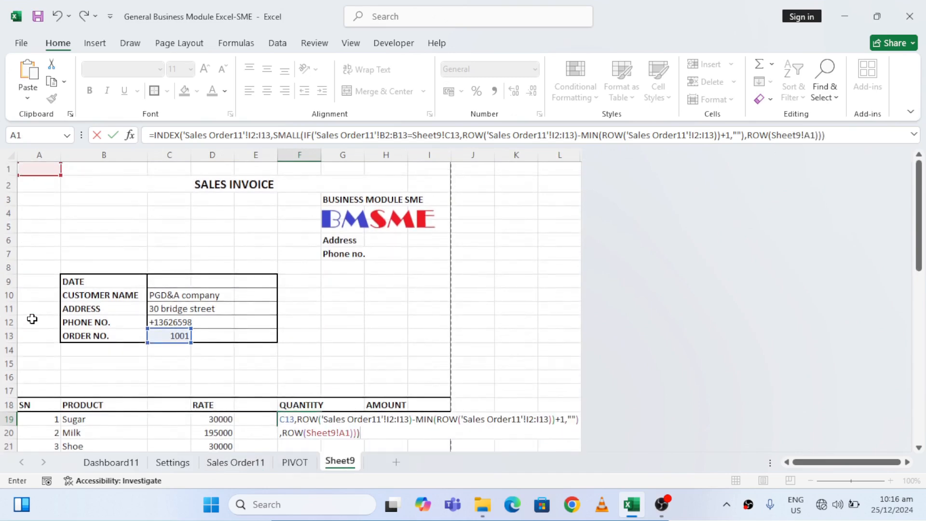
{"action": "key", "text": "Return"}
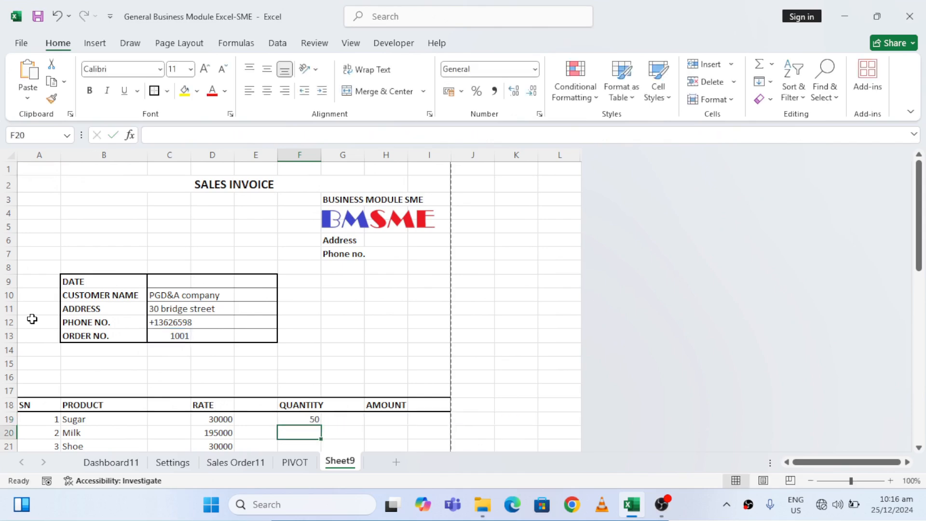
Edit the F19 formula so that INDEX's array reference is absolute, $I$2:$I$13
{"action": "key", "text": "Up"}
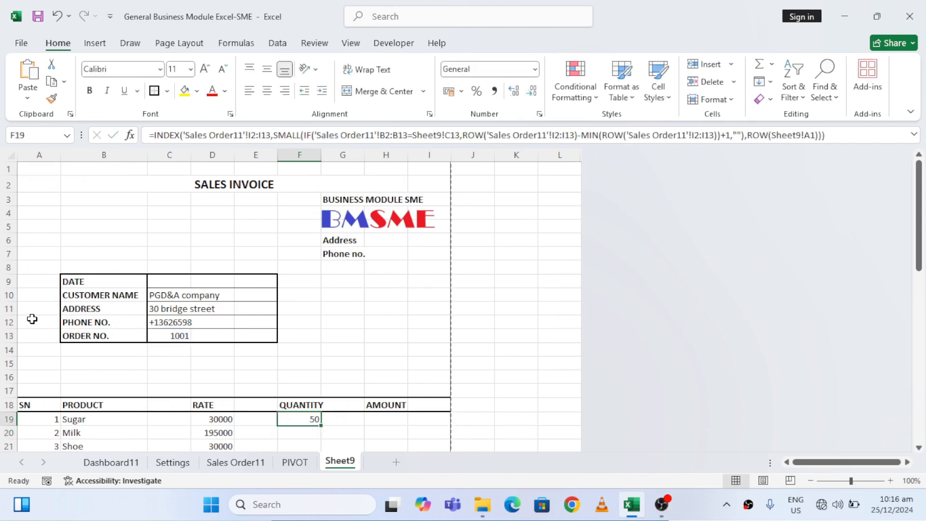
{"action": "left_click", "coordinate": [254, 131]}
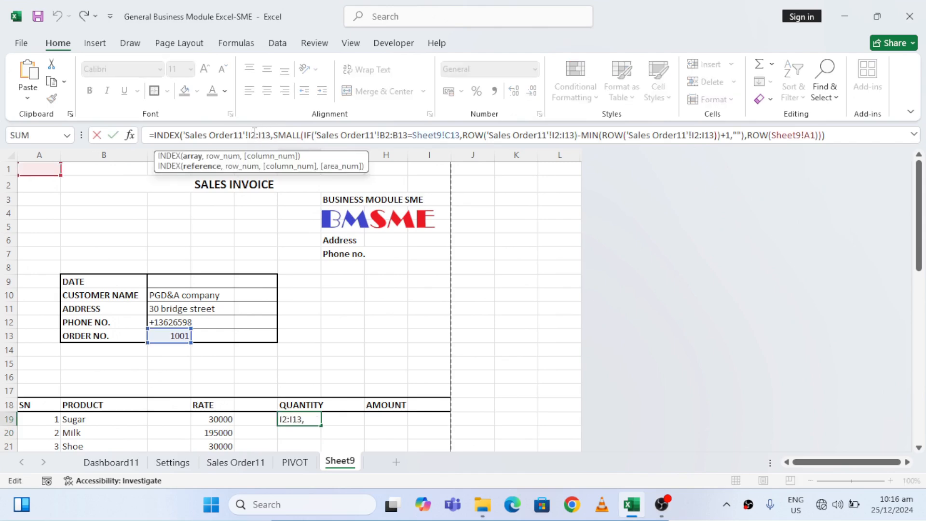
{"action": "type", "text": "$"}
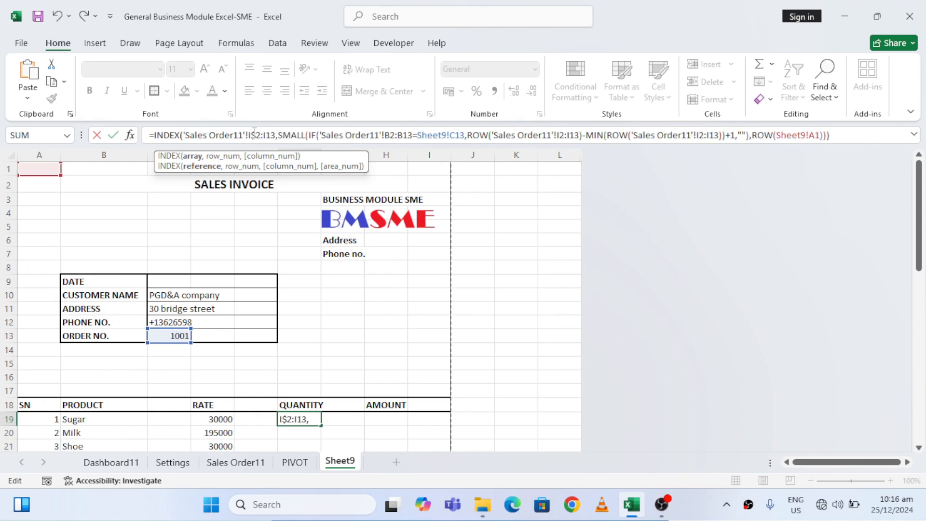
{"action": "key", "text": "Left"}
{"action": "key", "text": "Left"}
{"action": "type", "text": "$I"}
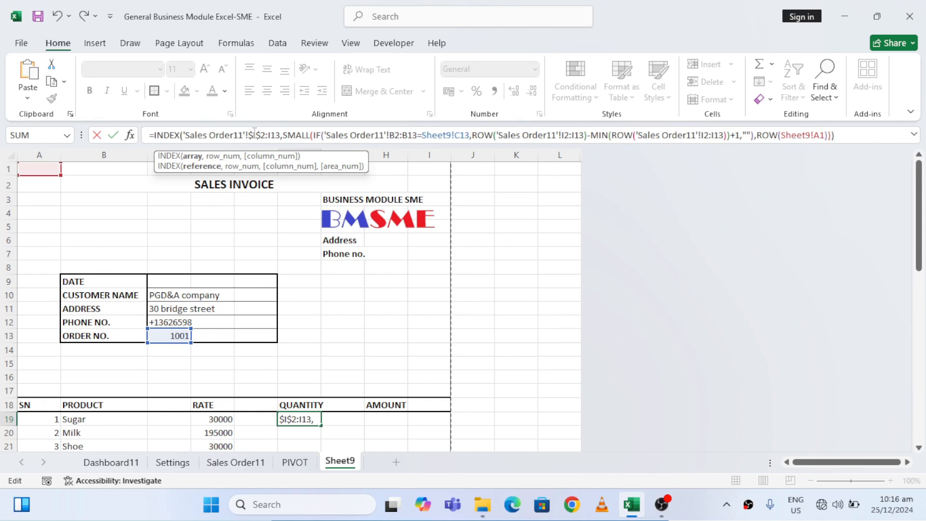
{"action": "type", "text": "$"}
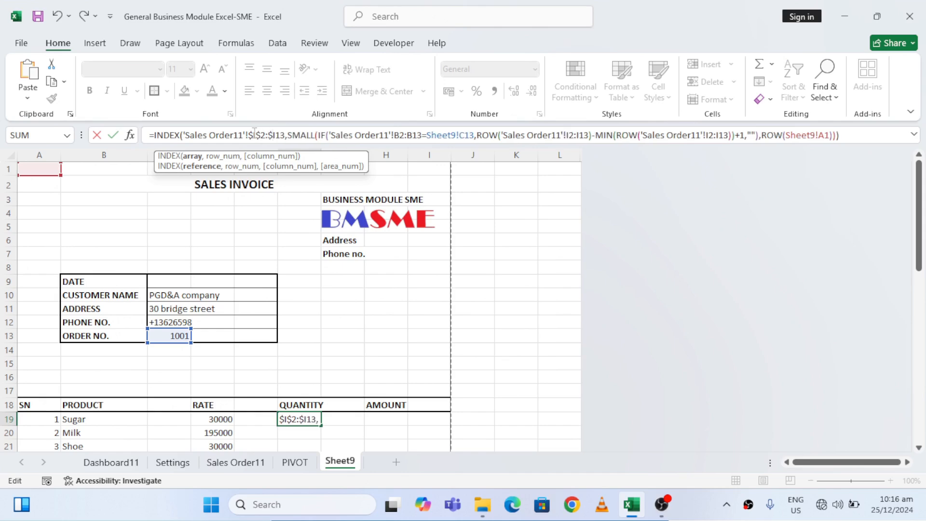
{"action": "key", "text": "Right"}
{"action": "type", "text": "$"}
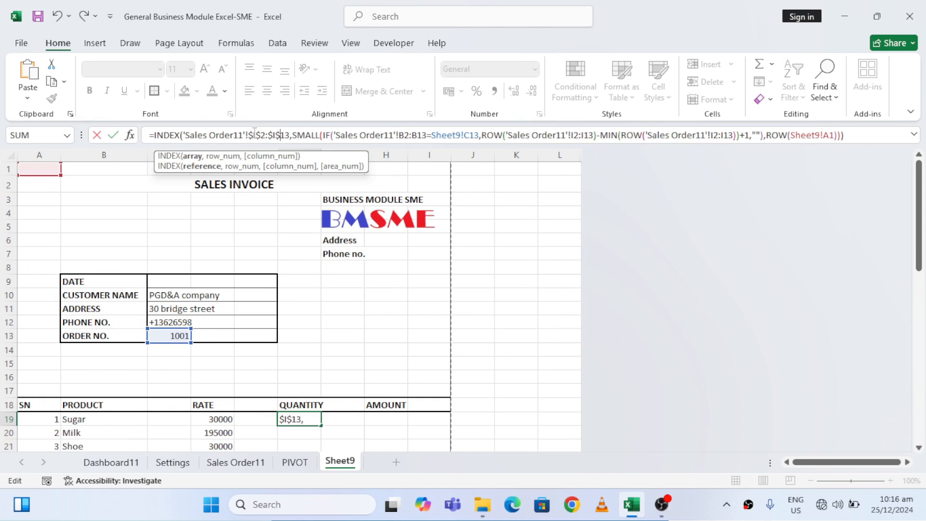
Make the order number range in the F19 formula's IF test absolute, $B$2:$B$13
{"action": "key", "text": "Right"}
{"action": "key", "text": "Right"}
{"action": "key", "text": "Right"}
{"action": "key", "text": "Right"}
{"action": "key", "text": "Right"}
{"action": "key", "text": "Right"}
{"action": "key", "text": "Right"}
{"action": "key", "text": "Right"}
{"action": "key", "text": "Right"}
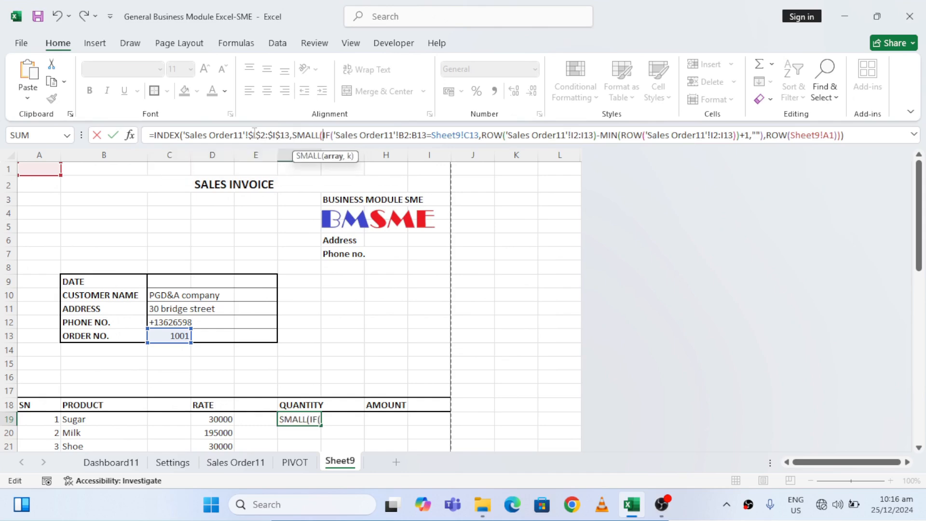
{"action": "key", "text": "Right"}
{"action": "key", "text": "Right"}
{"action": "key", "text": "Right"}
{"action": "key", "text": "Right"}
{"action": "key", "text": "Right"}
{"action": "key", "text": "Right"}
{"action": "key", "text": "Right"}
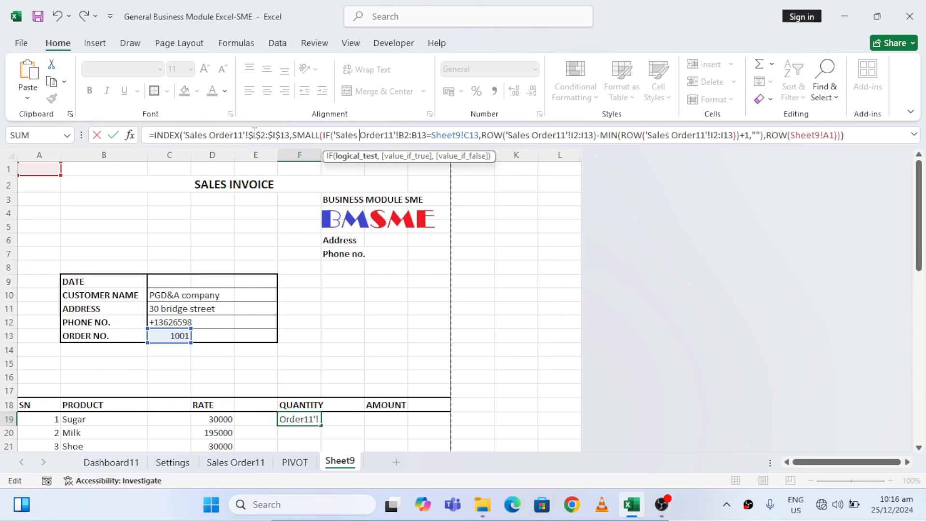
{"action": "key", "text": "Right"}
{"action": "key", "text": "Right"}
{"action": "key", "text": "Right"}
{"action": "key", "text": "Right"}
{"action": "key", "text": "Right"}
{"action": "key", "text": "Right"}
{"action": "type", "text": "$"}
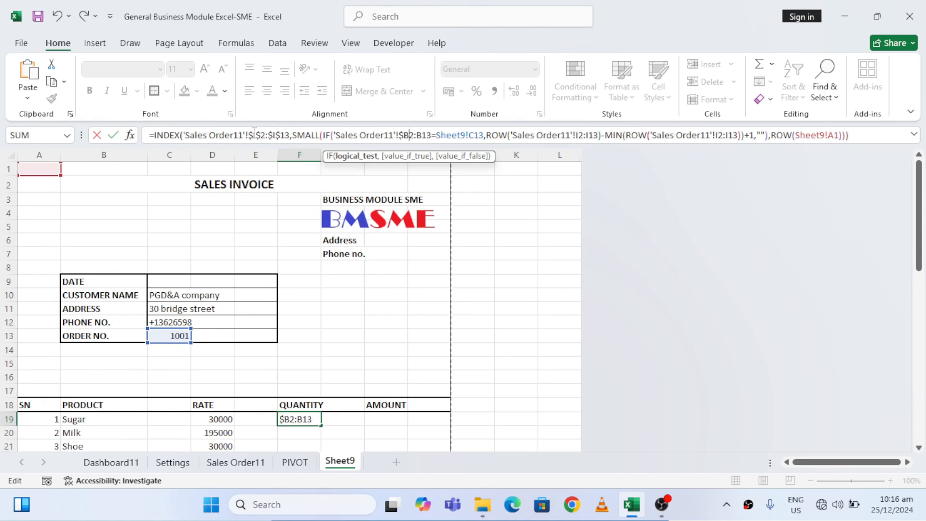
{"action": "key", "text": "Right"}
{"action": "type", "text": "$"}
{"action": "key", "text": "Right"}
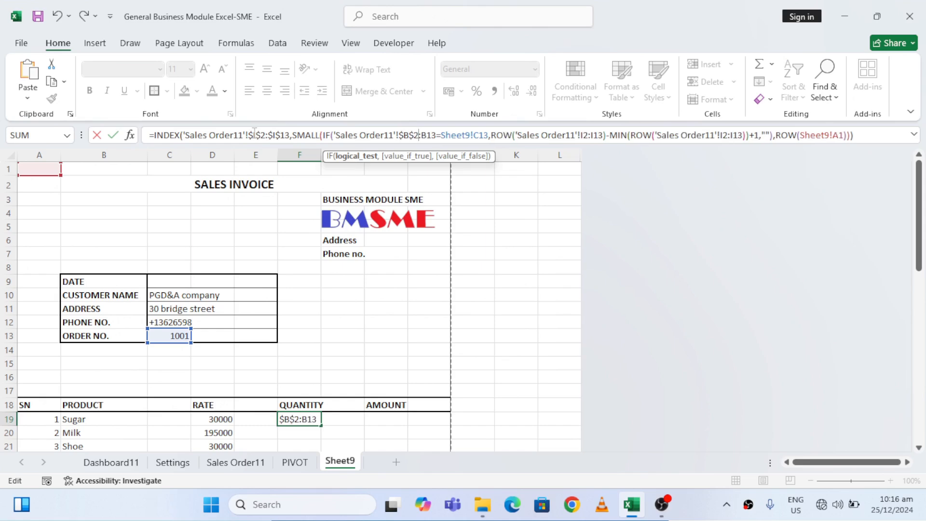
{"action": "key", "text": "Right"}
{"action": "type", "text": "$"}
{"action": "key", "text": "Right"}
{"action": "type", "text": "$"}
Complete the absolute $B$2:$B$13 range in IF's test and make the compared order number reference absolute, Sheet9!$C$13
{"action": "key", "text": "Right"}
{"action": "key", "text": "Right"}
{"action": "key", "text": "Right"}
{"action": "key", "text": "Right"}
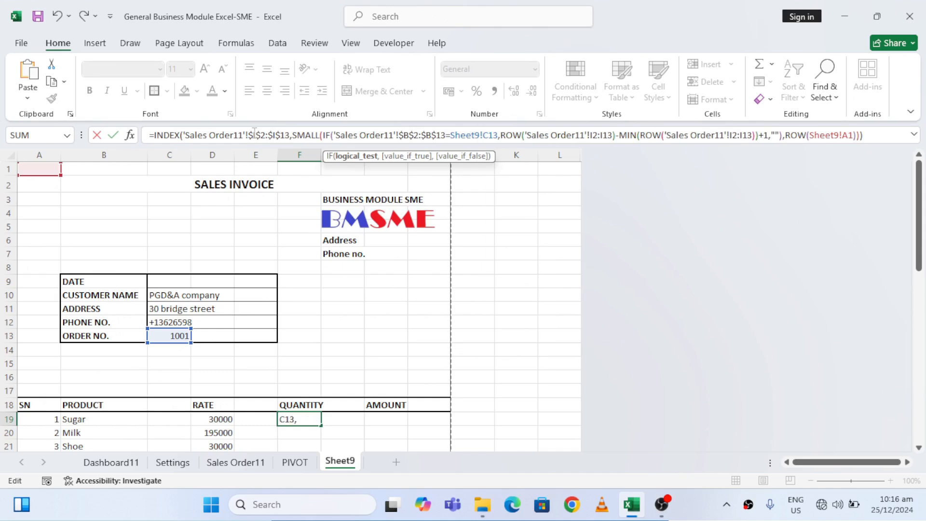
{"action": "type", "text": "$"}
Make the first ROW reference in the F19 formula absolute, 'Sales Order11'!$I$2:$I$13
{"action": "key", "text": "Right"}
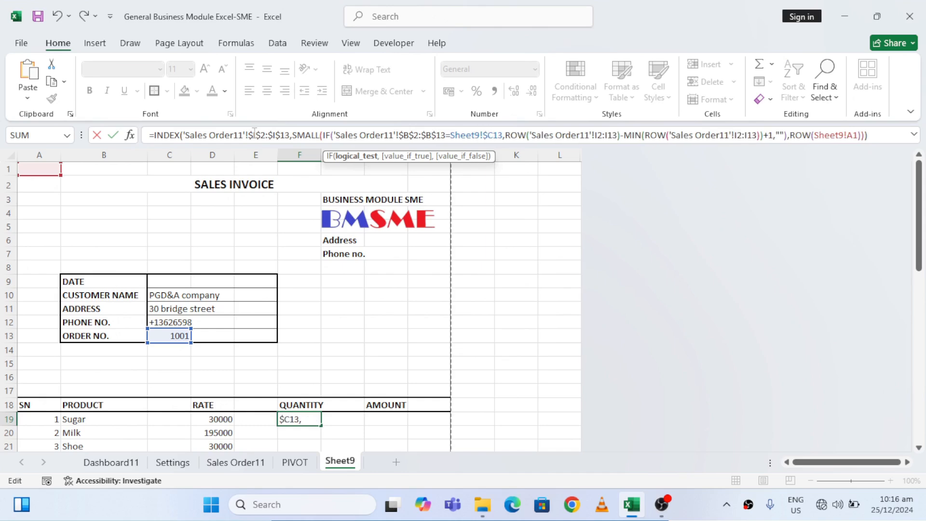
{"action": "type", "text": "$"}
{"action": "key", "text": "Right"}
{"action": "key", "text": "Right"}
{"action": "key", "text": "Right"}
{"action": "key", "text": "Right"}
{"action": "key", "text": "Right"}
{"action": "key", "text": "Right"}
{"action": "key", "text": "Right"}
{"action": "key", "text": "Right"}
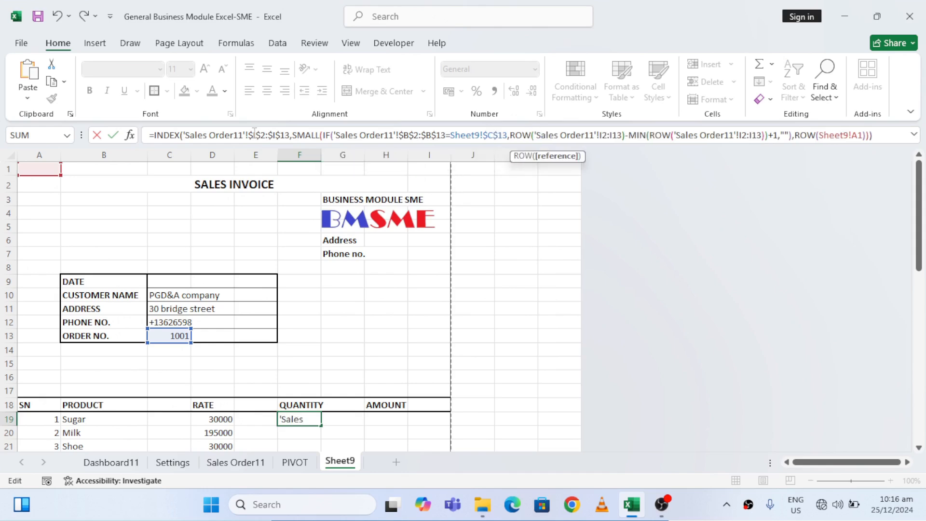
{"action": "key", "text": "Right"}
{"action": "key", "text": "Right"}
{"action": "key", "text": "Right"}
{"action": "key", "text": "Right"}
{"action": "key", "text": "Right"}
{"action": "key", "text": "Right"}
{"action": "key", "text": "Right"}
{"action": "key", "text": "Right"}
{"action": "type", "text": "$"}
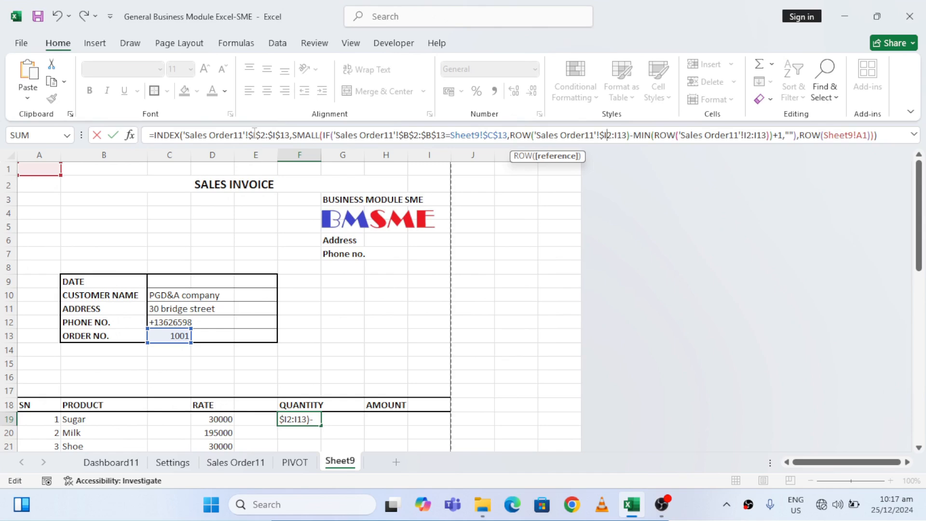
{"action": "key", "text": "Right"}
{"action": "type", "text": "$"}
{"action": "key", "text": "Right"}
{"action": "key", "text": "Right"}
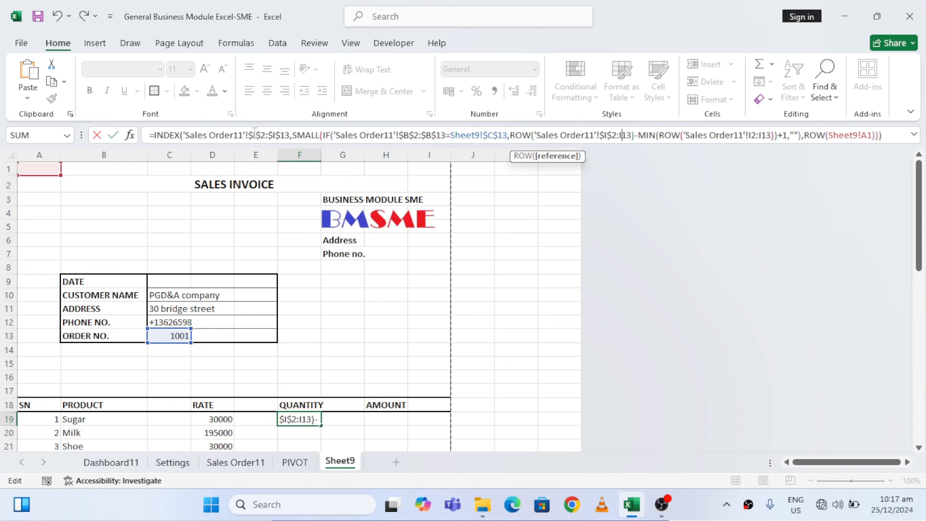
{"action": "key", "text": "Right"}
{"action": "type", "text": "$"}
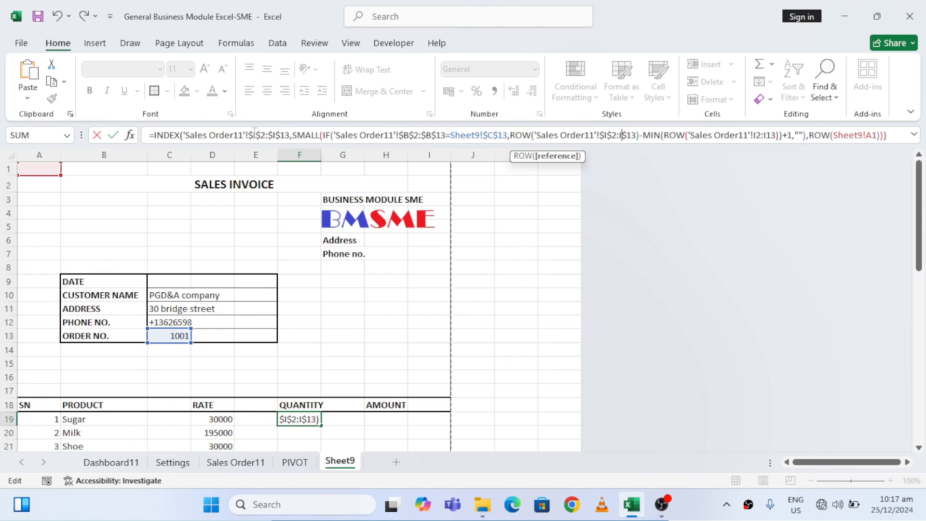
{"action": "key", "text": "Left"}
{"action": "type", "text": "$"}
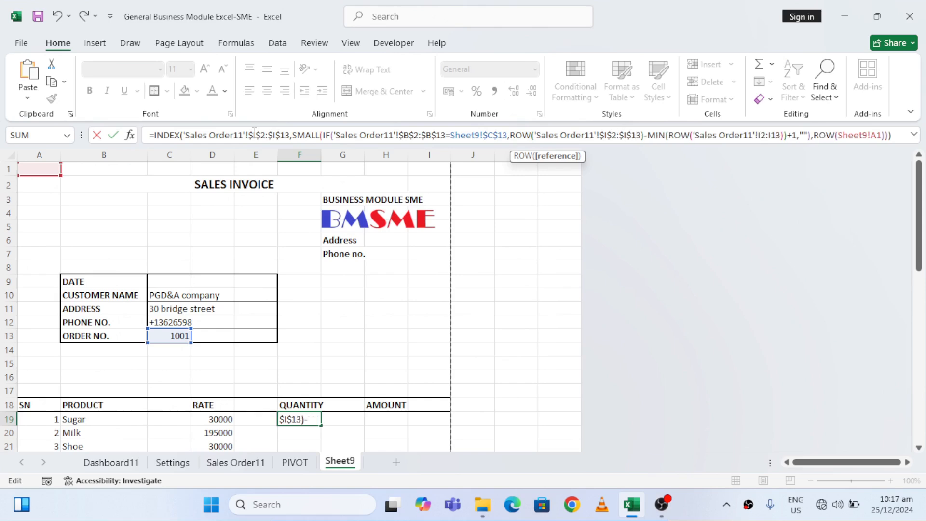
Make the ROW reference inside MIN absolute, $I$2:$I$13, and enter the revised quantity formula in F19
{"action": "key", "text": "Right"}
{"action": "key", "text": "Right"}
{"action": "key", "text": "Right"}
{"action": "key", "text": "Right"}
{"action": "key", "text": "Right"}
{"action": "key", "text": "Right"}
{"action": "key", "text": "Right"}
{"action": "key", "text": "Right"}
{"action": "key", "text": "Right"}
{"action": "key", "text": "Right"}
{"action": "key", "text": "Right"}
{"action": "key", "text": "Right"}
{"action": "key", "text": "Right"}
{"action": "key", "text": "Right"}
{"action": "key", "text": "Right"}
{"action": "key", "text": "Right"}
{"action": "key", "text": "Right"}
{"action": "key", "text": "Right"}
{"action": "key", "text": "Right"}
{"action": "key", "text": "Right"}
{"action": "key", "text": "Right"}
{"action": "key", "text": "Right"}
{"action": "key", "text": "Right"}
{"action": "key", "text": "Right"}
{"action": "key", "text": "Right"}
{"action": "key", "text": "Right"}
{"action": "key", "text": "Right"}
{"action": "key", "text": "Right"}
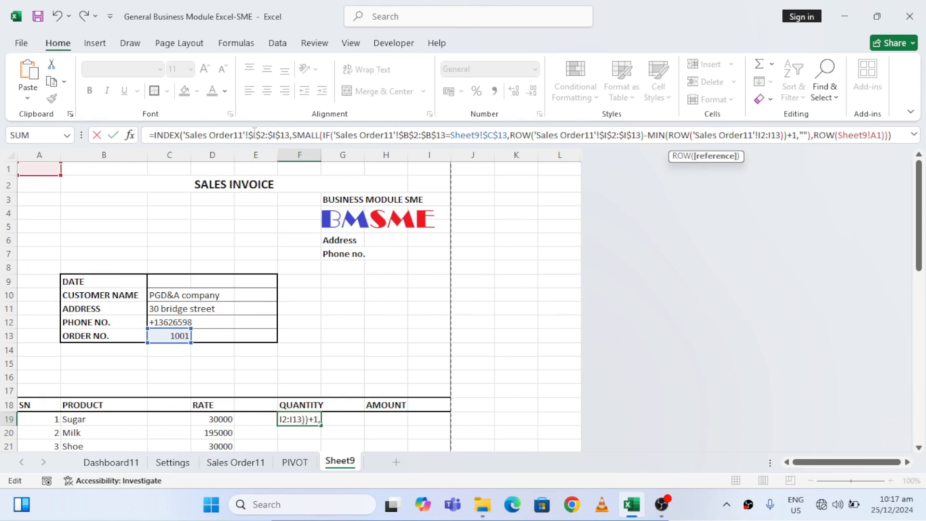
{"action": "type", "text": "$"}
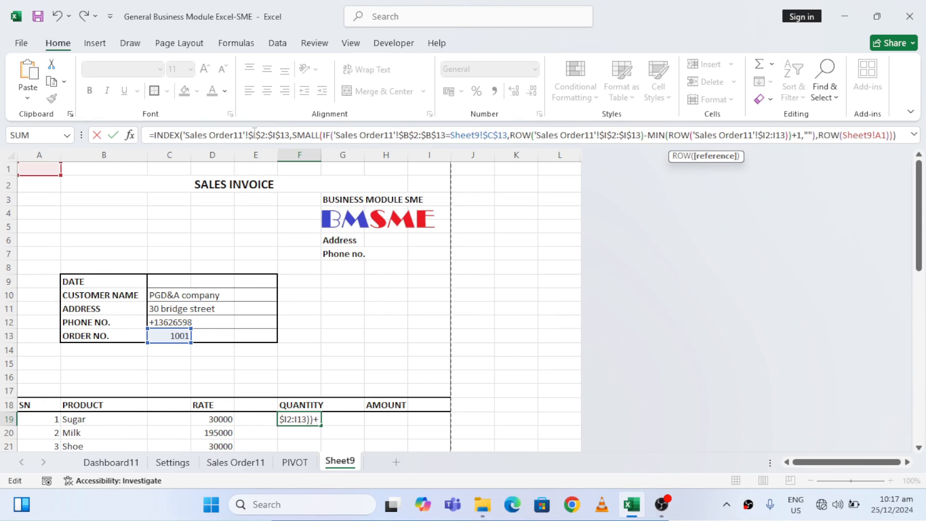
{"action": "key", "text": "Right"}
{"action": "type", "text": "$I"}
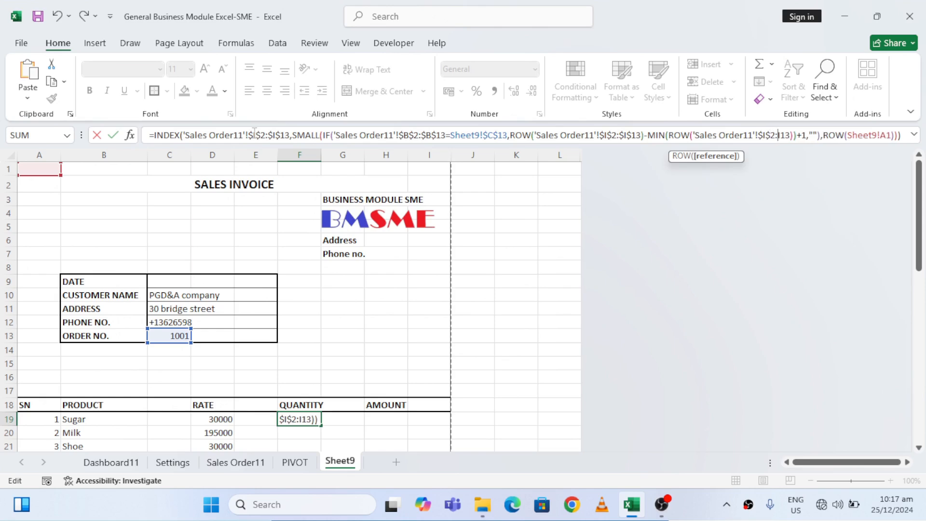
{"action": "type", "text": "$2:"}
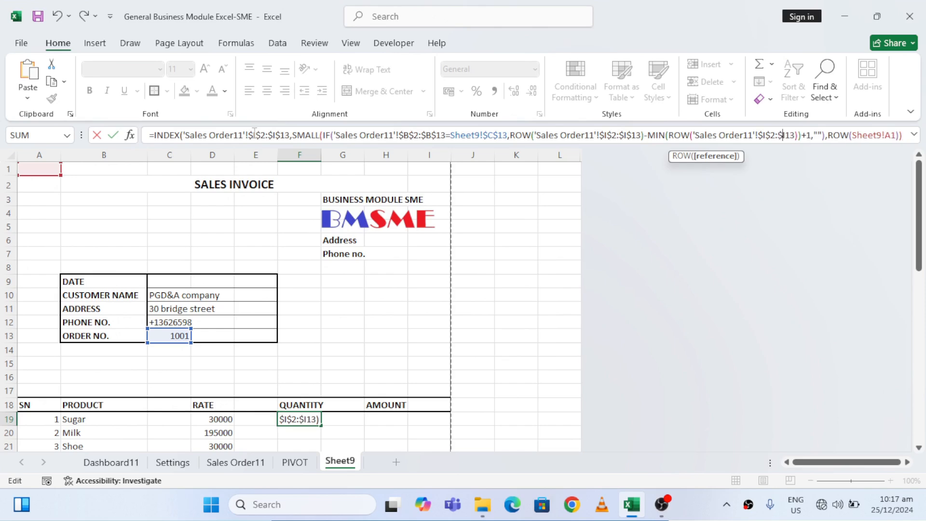
{"action": "type", "text": "$"}
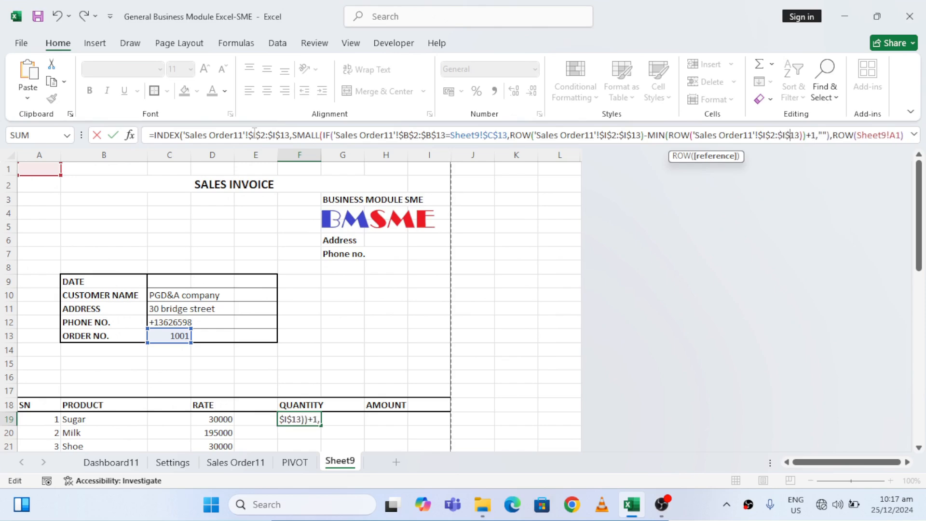
{"action": "key", "text": "Return"}
{"action": "key", "text": "Up"}
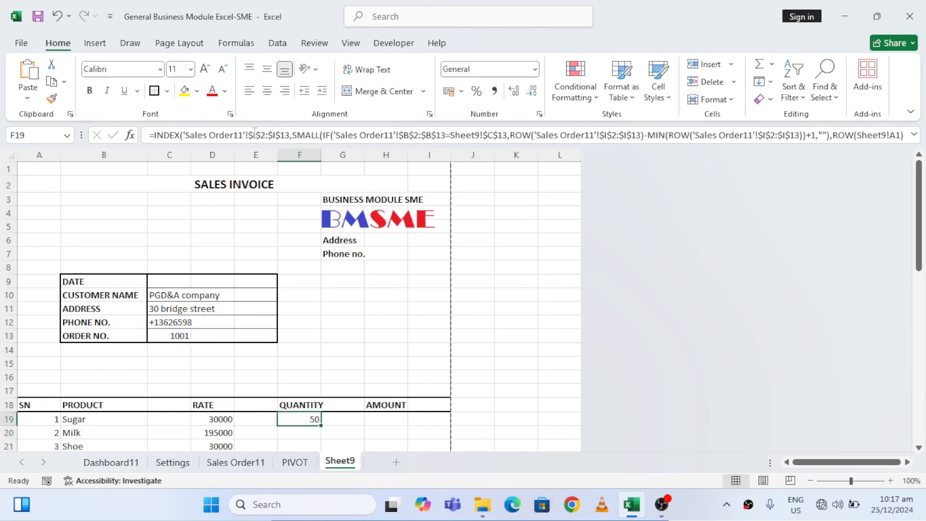
Cut everything after the equals sign from the F19 quantity formula
{"action": "left_click", "coordinate": [372, 137]}
{"action": "key", "text": "ctrl+Right"}
{"action": "key", "text": "ctrl+Right"}
{"action": "key", "text": "ctrl+Right"}
{"action": "key", "text": "ctrl+Right"}
{"action": "key", "text": "ctrl+Right"}
{"action": "key", "text": "ctrl+Right"}
{"action": "key", "text": "ctrl+Right"}
{"action": "key", "text": "ctrl+Right"}
{"action": "key", "text": "ctrl+Right"}
{"action": "key", "text": "ctrl+Right"}
{"action": "key", "text": "ctrl+Right"}
{"action": "key", "text": "ctrl+Right"}
{"action": "key", "text": "ctrl+Right"}
{"action": "key", "text": "ctrl+Right"}
{"action": "key", "text": "ctrl+Right"}
{"action": "key", "text": "ctrl+Right"}
{"action": "key", "text": "ctrl+Right"}
{"action": "key", "text": "ctrl+Right"}
{"action": "key", "text": "ctrl+Right"}
{"action": "key", "text": "ctrl+Right"}
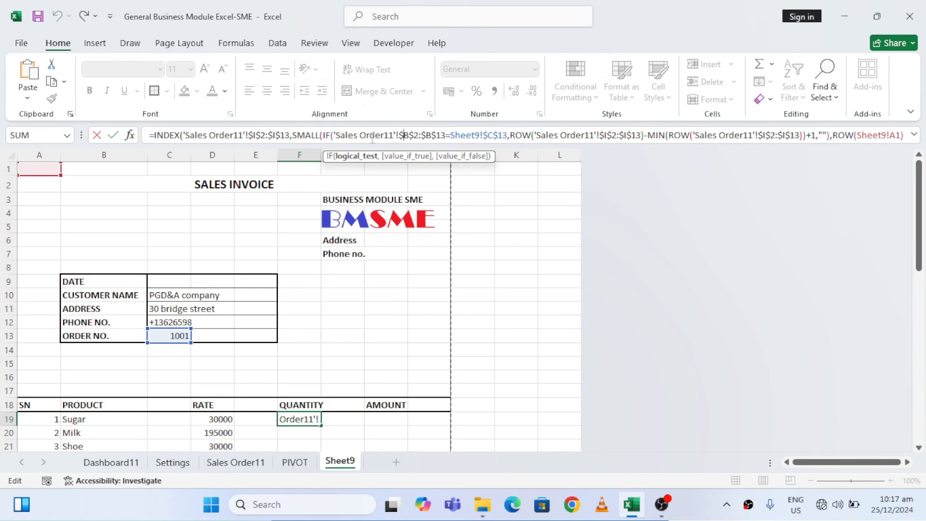
{"action": "key", "text": "ctrl+Right"}
{"action": "key", "text": "ctrl+Right"}
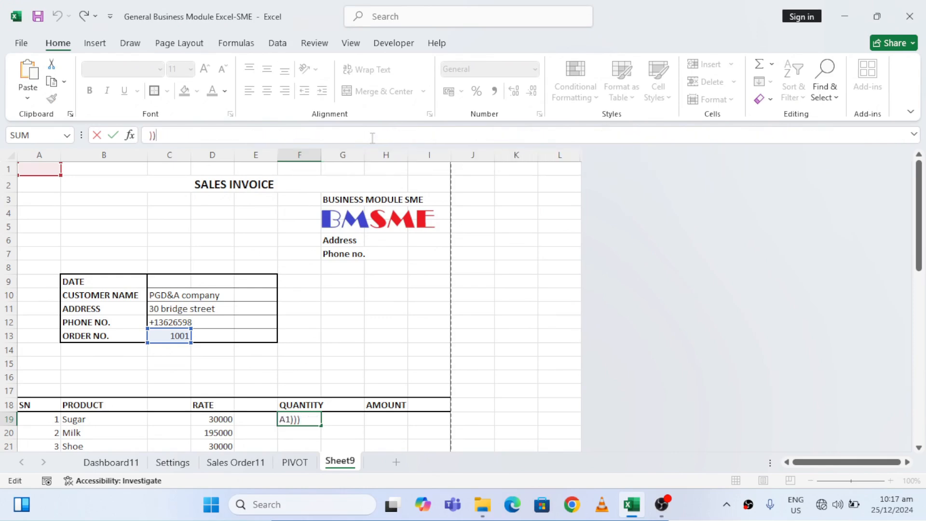
{"action": "key", "text": "ctrl+shift+Home"}
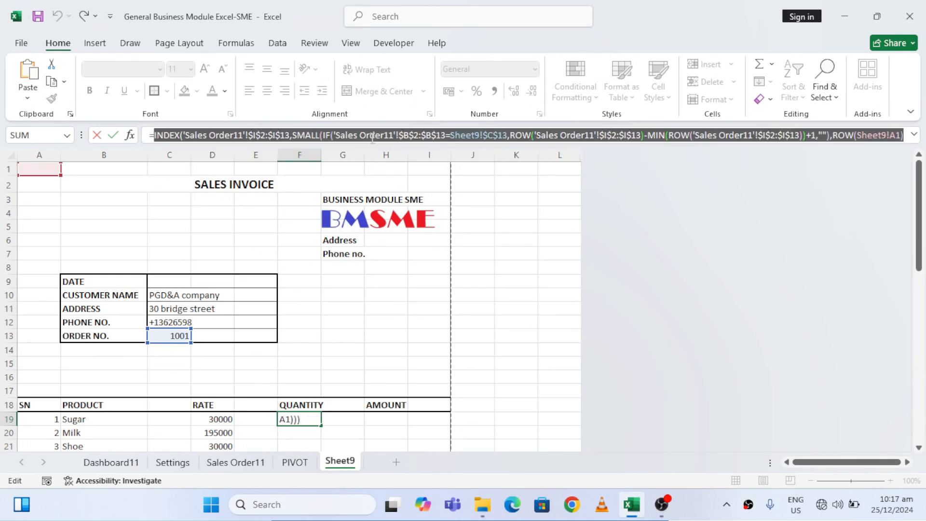
{"action": "key", "text": "BackSpace"}
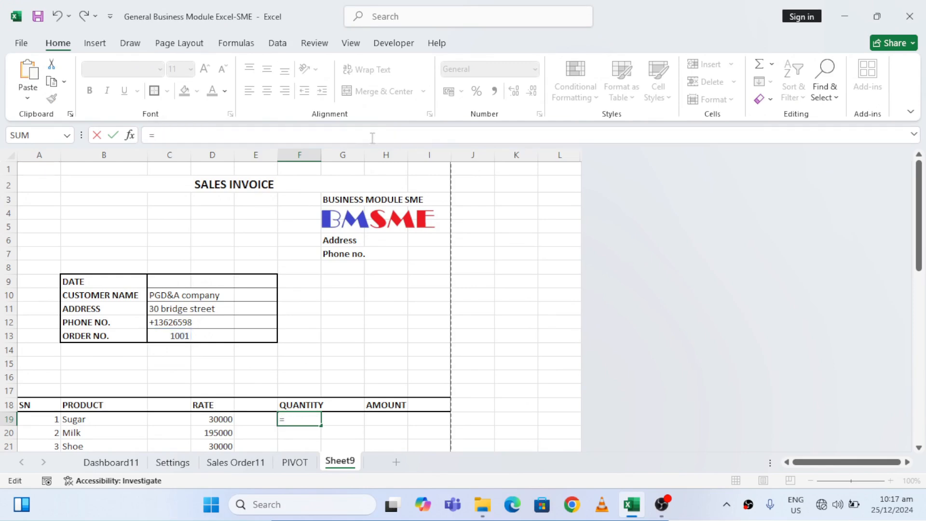
Wrap the cut quantity formula in IFERROR with empty text "" as value_if_error, and enter it in F19
{"action": "type", "text": "IF"}
{"action": "left_click", "coordinate": [195, 170]}
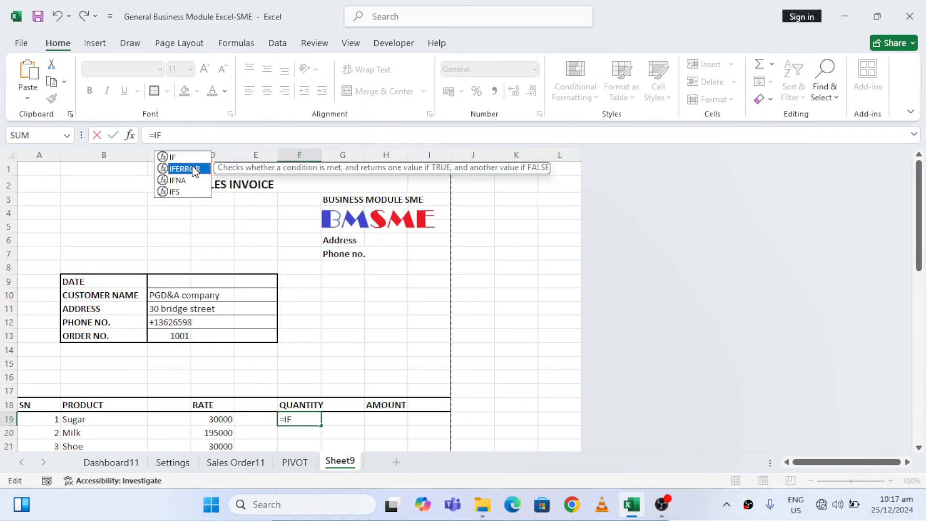
{"action": "double_click", "coordinate": [194, 170]}
{"action": "key", "text": "ctrl+v"}
{"action": "type", "text": ",\"\")"}
{"action": "key", "text": "Return"}
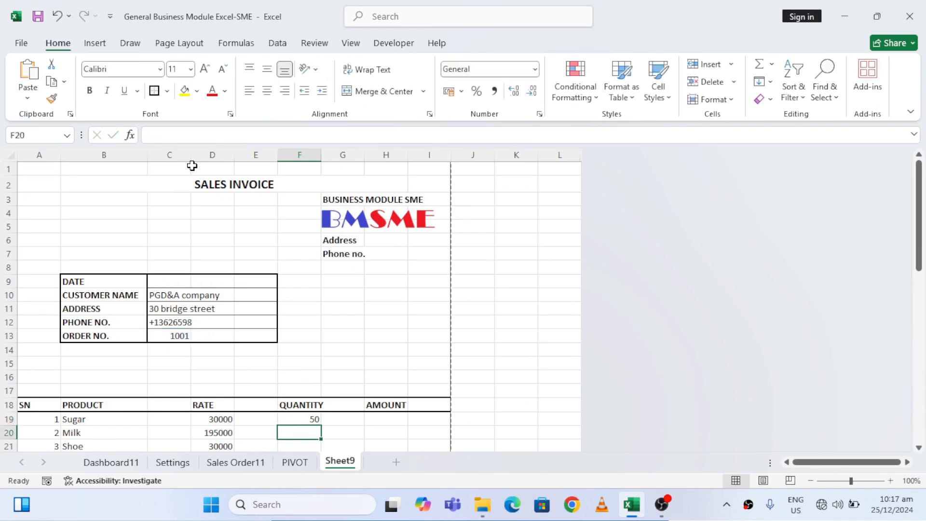
Fill the F19 quantity formula down through F40, the last row of the product table
{"action": "key", "text": "Up"}
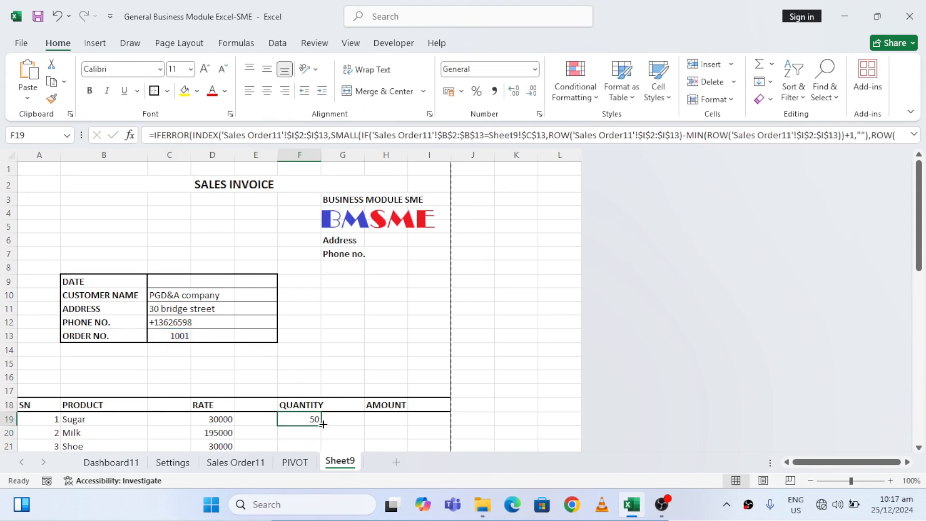
{"action": "left_click_drag", "start_coordinate": [321, 426], "coordinate": [320, 368]}
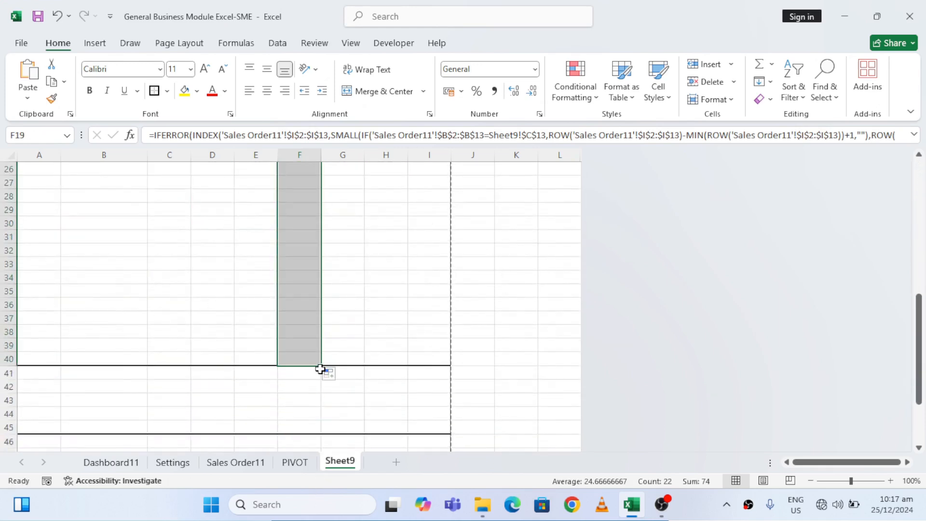
{"action": "left_click", "coordinate": [341, 301]}
{"action": "key", "text": "ctrl+Up"}
{"action": "key", "text": "Down"}
{"action": "key", "text": "Down"}
{"action": "key", "text": "Down"}
Calculate the first product's amount in H19 as quantity times rate with =F19*D19
{"action": "left_click", "coordinate": [389, 333]}
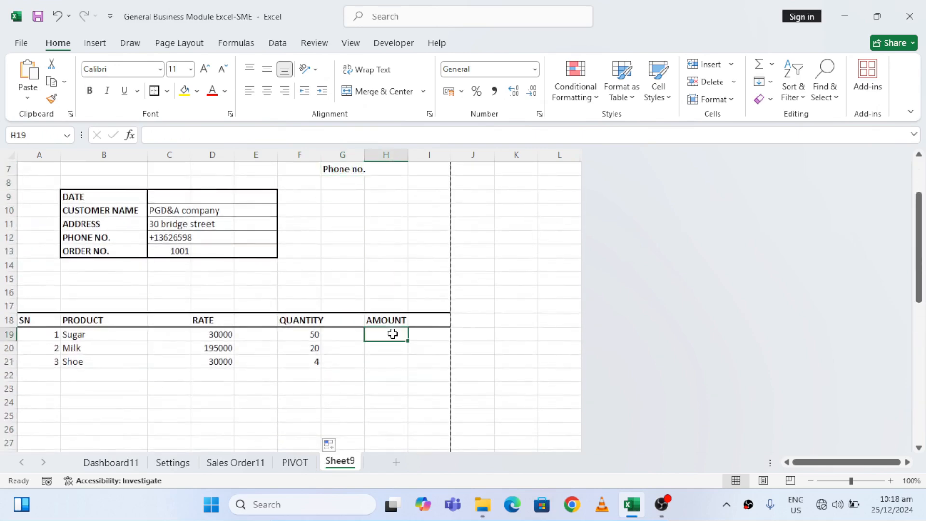
{"action": "type", "text": "="}
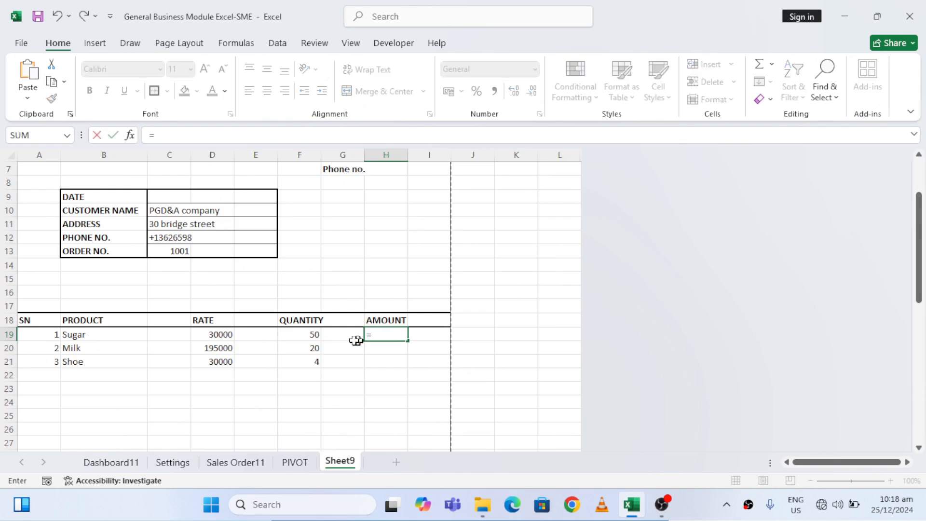
{"action": "left_click", "coordinate": [302, 335]}
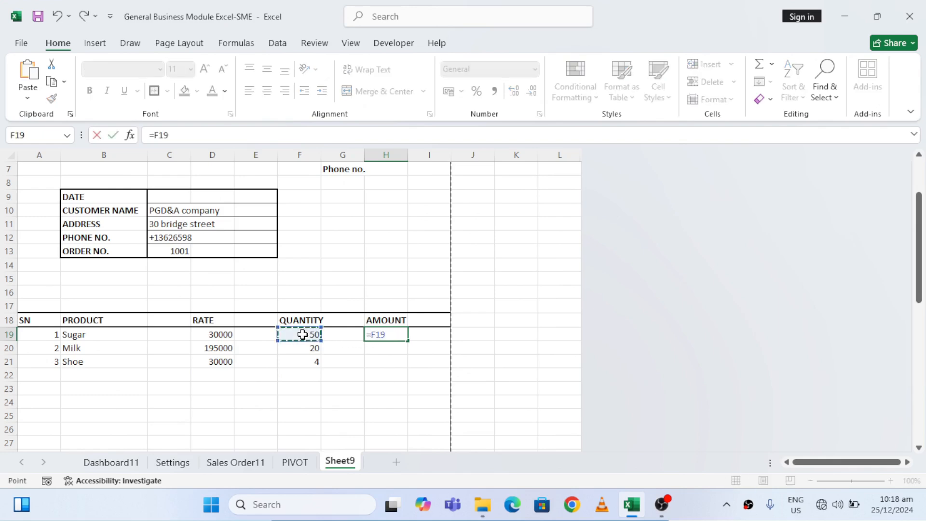
{"action": "type", "text": "*"}
{"action": "left_click", "coordinate": [214, 334]}
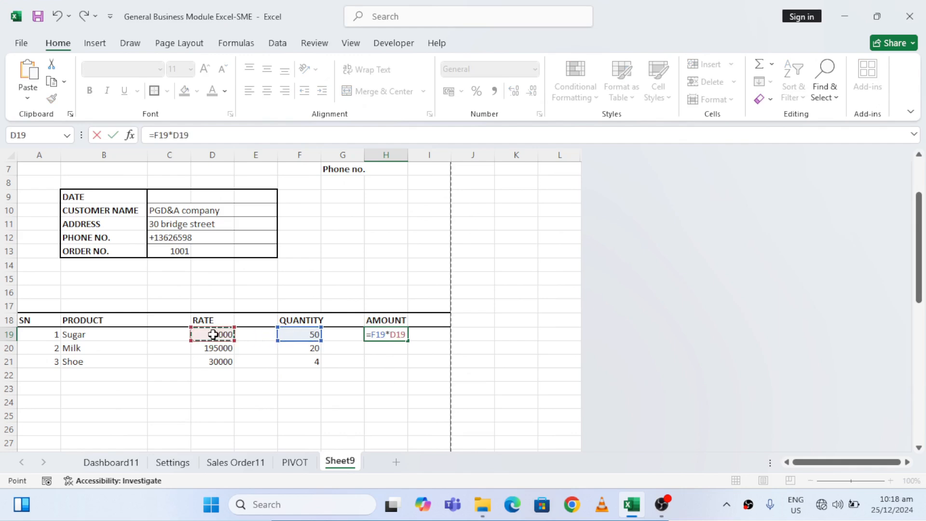
{"action": "key", "text": "Return"}
{"action": "key", "text": "Up"}
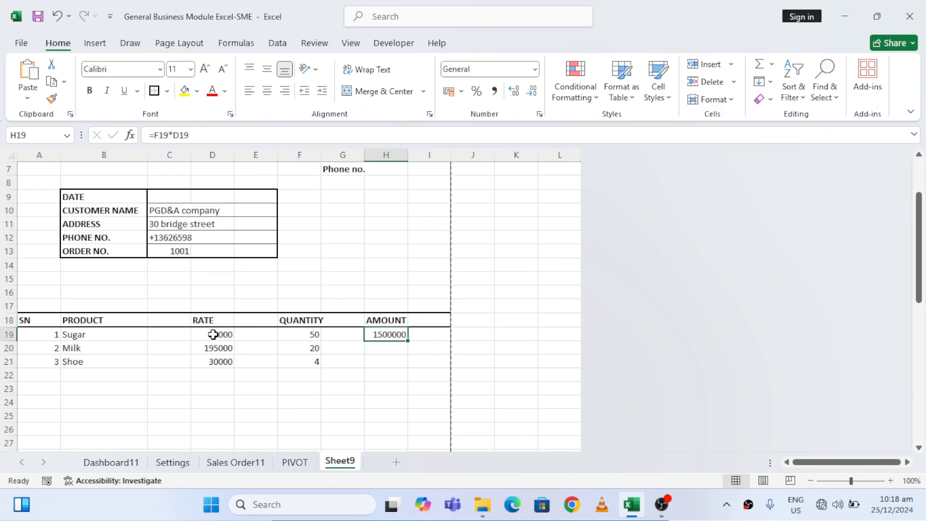
Format the H19 amount with thousands separators and no decimals, and widen column H to fit it
{"action": "left_click", "coordinate": [497, 90]}
{"action": "left_click", "coordinate": [528, 94]}
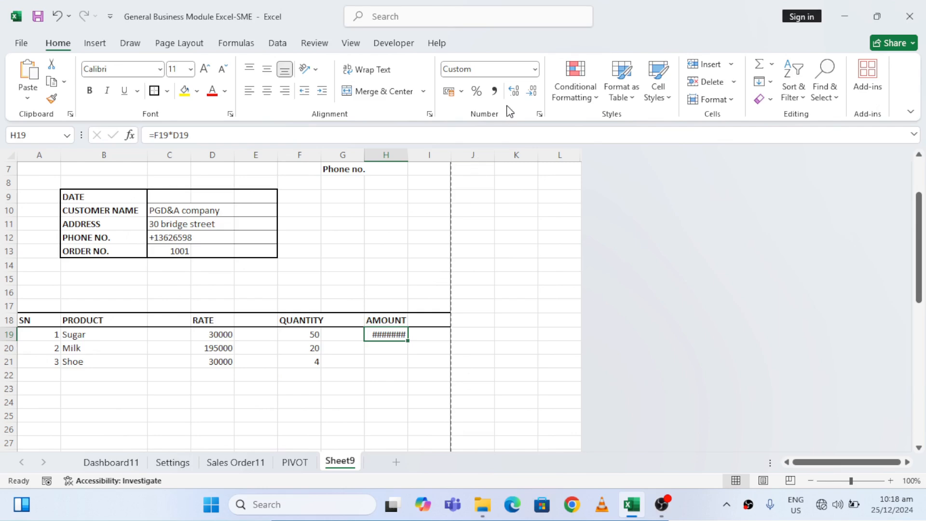
{"action": "left_click", "coordinate": [496, 96]}
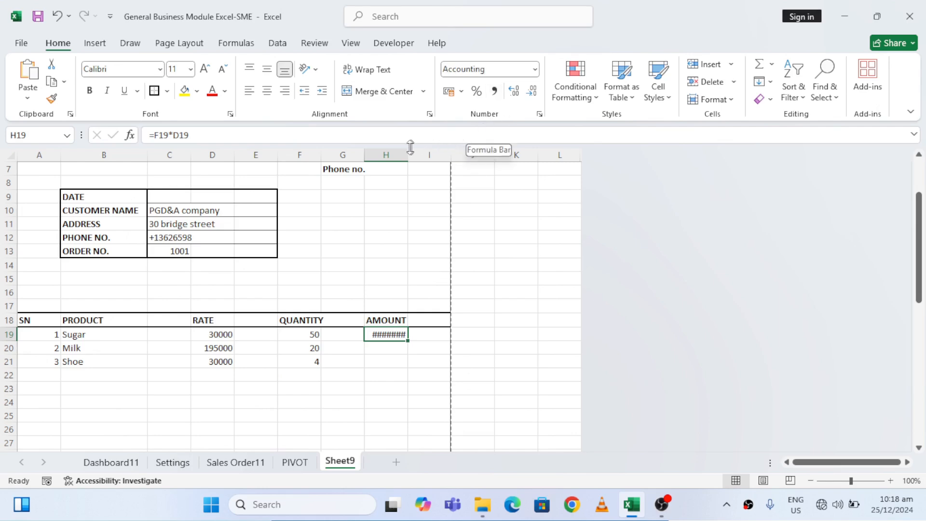
{"action": "left_click_drag", "start_coordinate": [406, 154], "coordinate": [424, 155]}
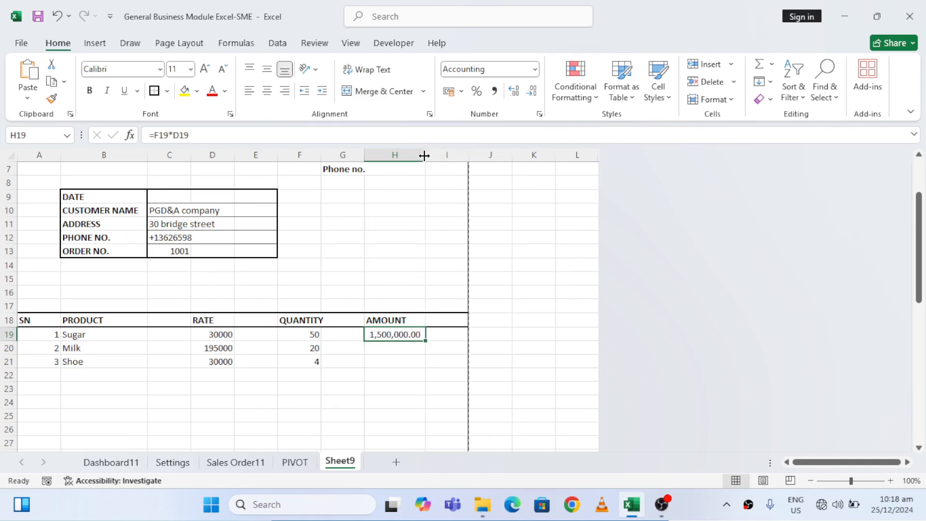
{"action": "left_click", "coordinate": [526, 91]}
{"action": "left_click", "coordinate": [526, 90]}
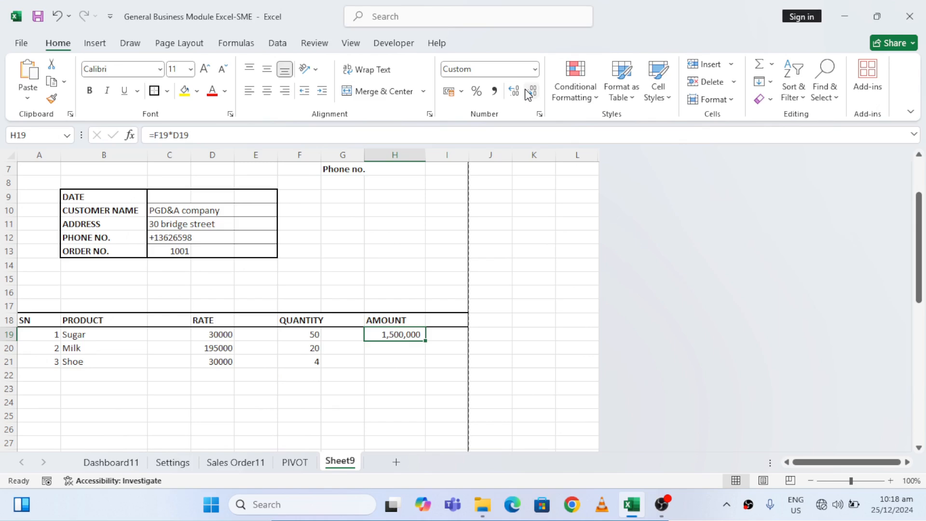
Review the invoice layout from the header and column A down to the page break around row 50
{"action": "left_click", "coordinate": [363, 226]}
{"action": "key", "text": "Up"}
{"action": "key", "text": "Up"}
{"action": "key", "text": "Up"}
{"action": "key", "text": "Up"}
{"action": "key", "text": "Up"}
{"action": "key", "text": "Up"}
{"action": "key", "text": "Up"}
{"action": "key", "text": "Up"}
{"action": "key", "text": "Up"}
{"action": "key", "text": "Up"}
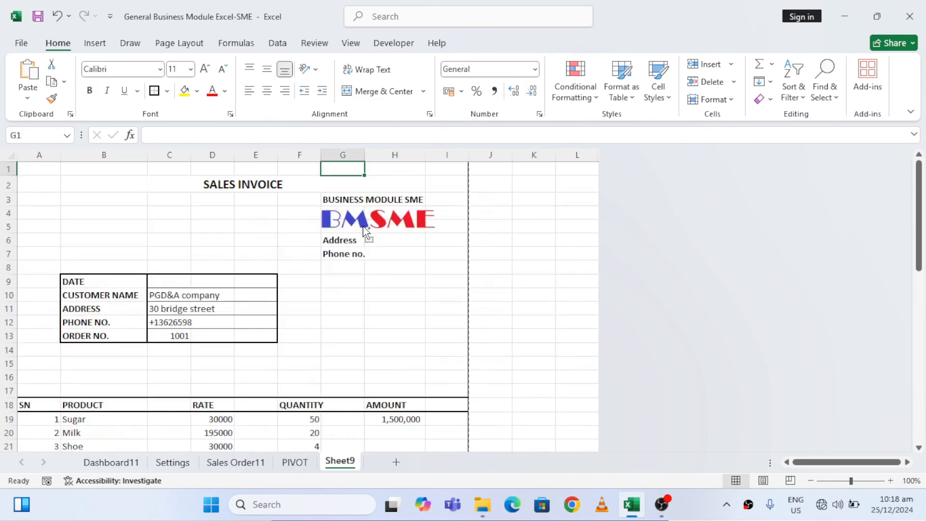
{"action": "key", "text": "Home"}
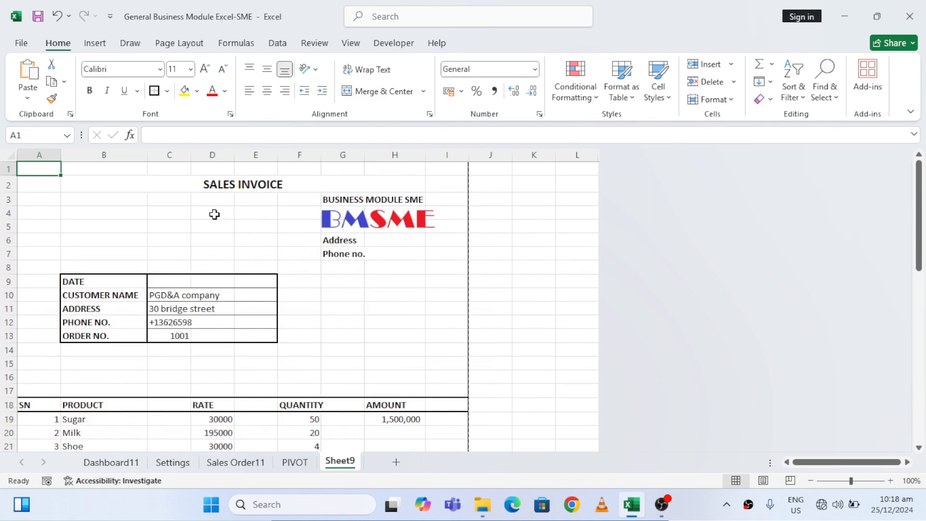
{"action": "left_click", "coordinate": [197, 213]}
{"action": "key", "text": "Left"}
{"action": "key", "text": "Left"}
{"action": "key", "text": "Left"}
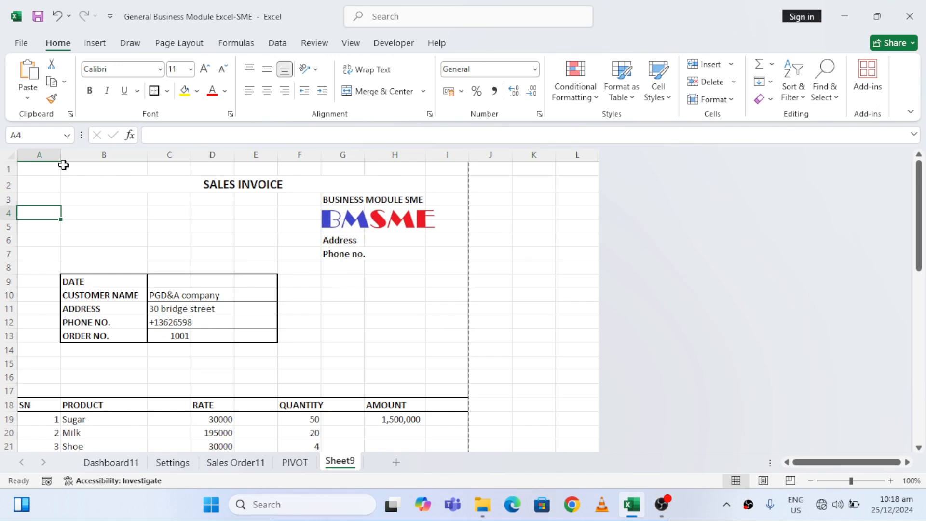
{"action": "left_click", "coordinate": [382, 296]}
{"action": "key", "text": "Down"}
{"action": "key", "text": "Down"}
{"action": "key", "text": "Down"}
{"action": "key", "text": "Down"}
{"action": "key", "text": "Down"}
{"action": "key", "text": "Down"}
{"action": "key", "text": "Down"}
{"action": "key", "text": "Down"}
{"action": "key", "text": "Down"}
{"action": "key", "text": "Down"}
{"action": "key", "text": "Down"}
{"action": "key", "text": "Down"}
{"action": "key", "text": "Down"}
{"action": "key", "text": "Down"}
{"action": "key", "text": "Down"}
{"action": "key", "text": "Down"}
{"action": "key", "text": "Down"}
{"action": "key", "text": "Down"}
{"action": "key", "text": "Down"}
{"action": "key", "text": "Down"}
{"action": "key", "text": "Down"}
{"action": "key", "text": "Down"}
{"action": "key", "text": "Down"}
{"action": "key", "text": "Down"}
{"action": "key", "text": "Down"}
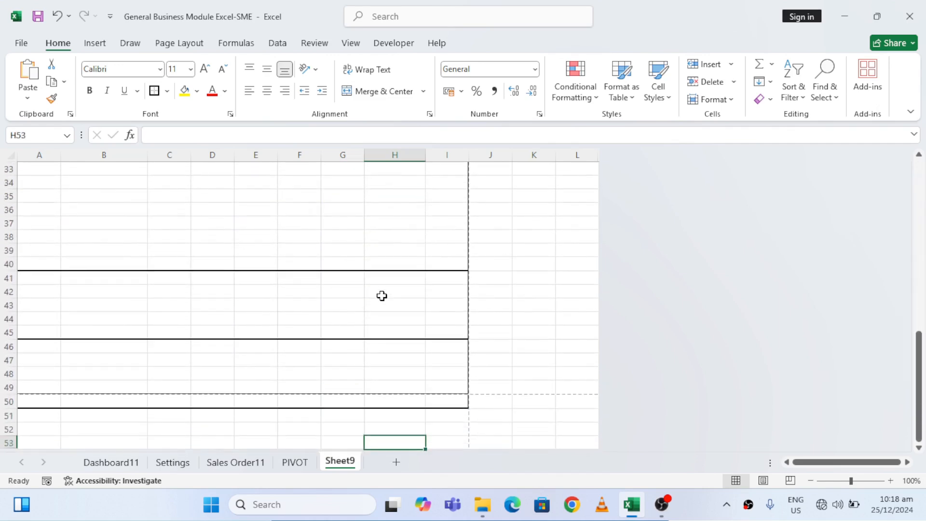
{"action": "key", "text": "Up"}
{"action": "key", "text": "Up"}
{"action": "key", "text": "Up"}
{"action": "key", "text": "Up"}
{"action": "key", "text": "Up"}
{"action": "key", "text": "Up"}
{"action": "key", "text": "Up"}
{"action": "key", "text": "Up"}
{"action": "key", "text": "Up"}
{"action": "key", "text": "Up"}
{"action": "key", "text": "Up"}
{"action": "key", "text": "Up"}
{"action": "key", "text": "Up"}
{"action": "key", "text": "Up"}
{"action": "key", "text": "Up"}
{"action": "key", "text": "Up"}
{"action": "key", "text": "Up"}
{"action": "key", "text": "Up"}
{"action": "key", "text": "Up"}
{"action": "key", "text": "Up"}
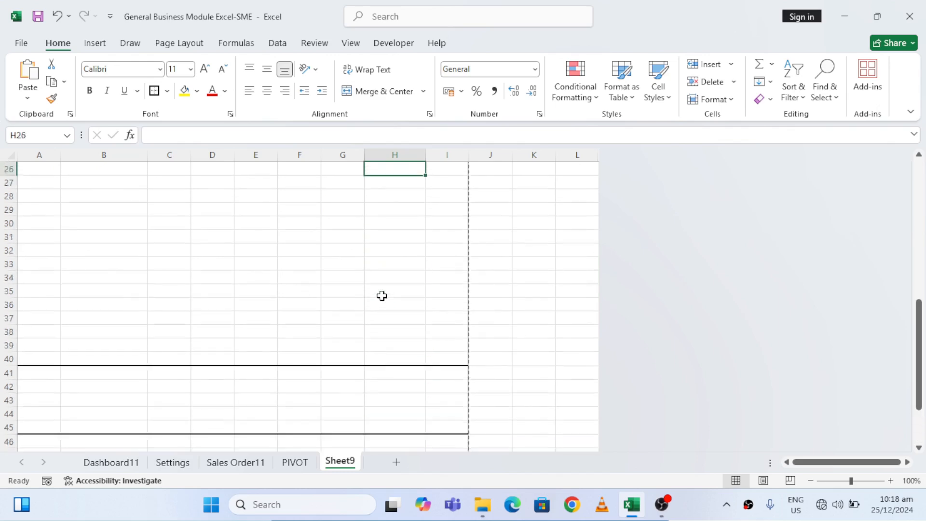
Apply thick outside borders around the whole invoice page area, A1:I49
{"action": "key", "text": "Up"}
{"action": "key", "text": "Up"}
{"action": "key", "text": "Up"}
{"action": "key", "text": "Up"}
{"action": "key", "text": "Up"}
{"action": "key", "text": "Up"}
{"action": "key", "text": "Up"}
{"action": "key", "text": "Left"}
{"action": "key", "text": "Down"}
{"action": "key", "text": "Up"}
{"action": "key", "text": "Left"}
{"action": "key", "text": "Left"}
{"action": "key", "text": "Left"}
{"action": "key", "text": "Left"}
{"action": "key", "text": "Left"}
{"action": "key", "text": "Left"}
{"action": "key", "text": "shift+Right"}
{"action": "key", "text": "shift+Right"}
{"action": "key", "text": "shift+Right"}
{"action": "key", "text": "shift+Right"}
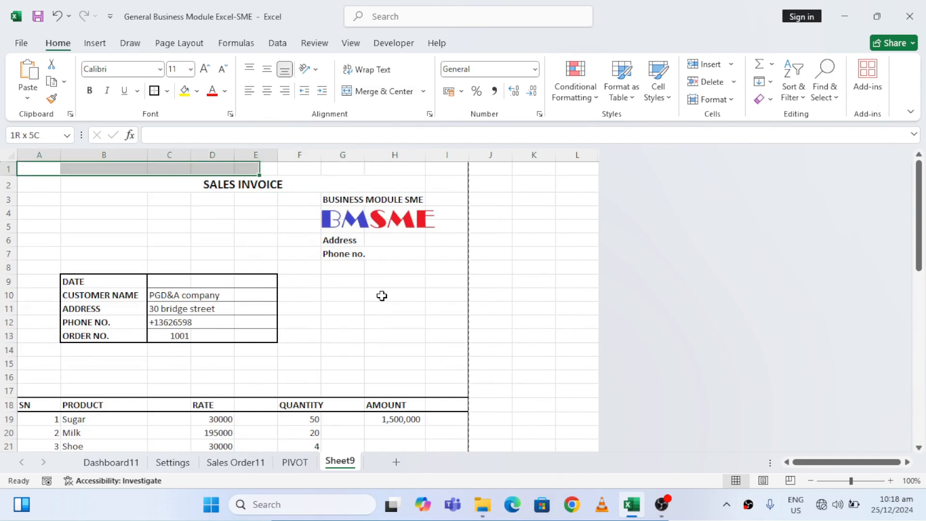
{"action": "key", "text": "shift+Right"}
{"action": "key", "text": "shift+Right"}
{"action": "key", "text": "shift+Right"}
{"action": "key", "text": "shift+Right"}
{"action": "key", "text": "ctrl+shift+Down"}
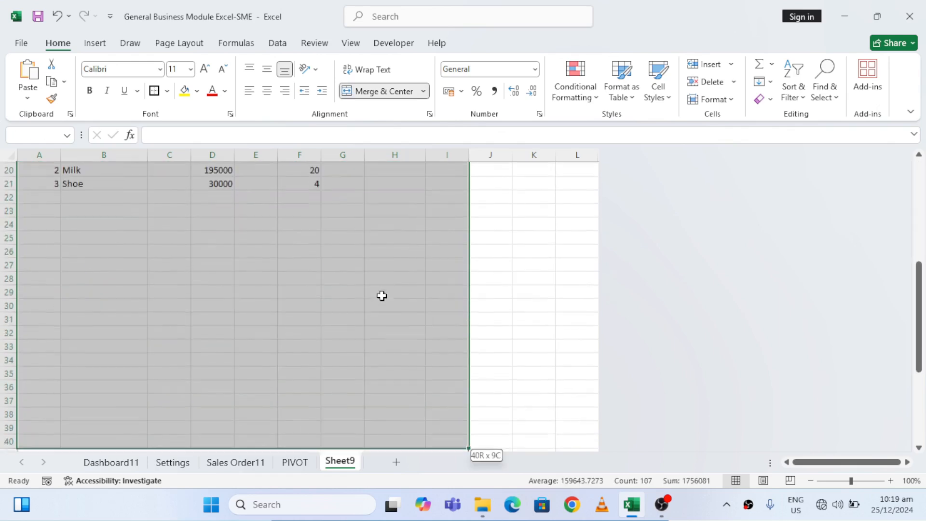
{"action": "key", "text": "shift+Down"}
{"action": "key", "text": "shift+Down"}
{"action": "key", "text": "shift+Down"}
{"action": "key", "text": "shift+Down"}
{"action": "key", "text": "shift+Down"}
{"action": "key", "text": "shift+Down"}
{"action": "key", "text": "shift+Down"}
{"action": "key", "text": "shift+Down"}
{"action": "key", "text": "shift+Down"}
{"action": "key", "text": "shift+Down"}
{"action": "key", "text": "shift+Down"}
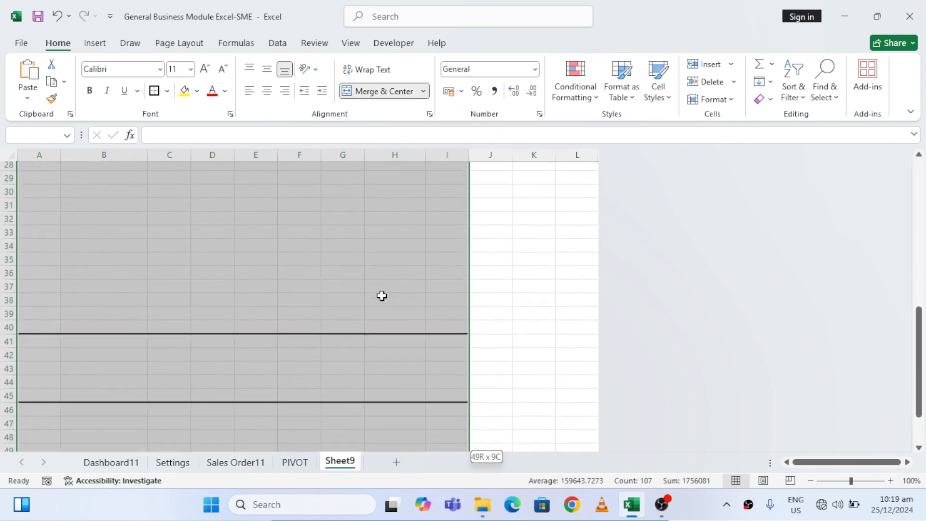
{"action": "key", "text": "shift+Up"}
{"action": "key", "text": "shift+Up"}
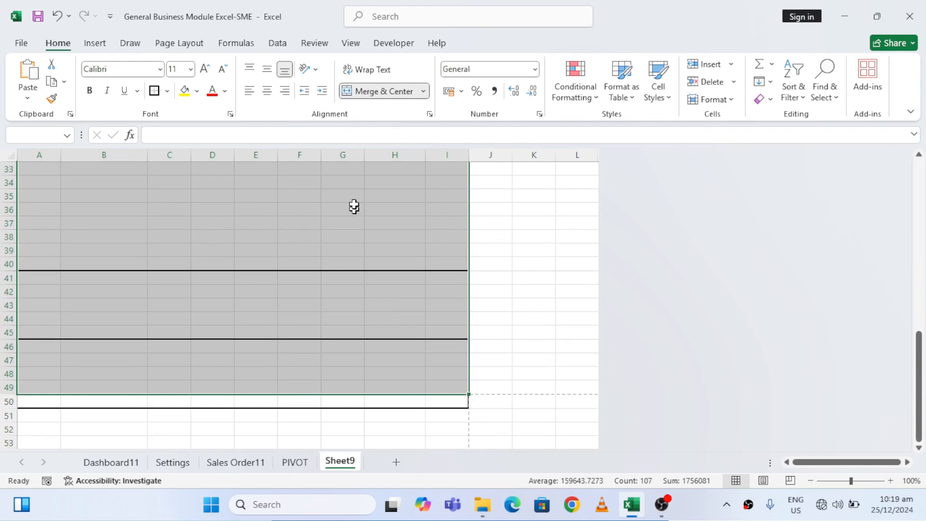
{"action": "left_click", "coordinate": [154, 92]}
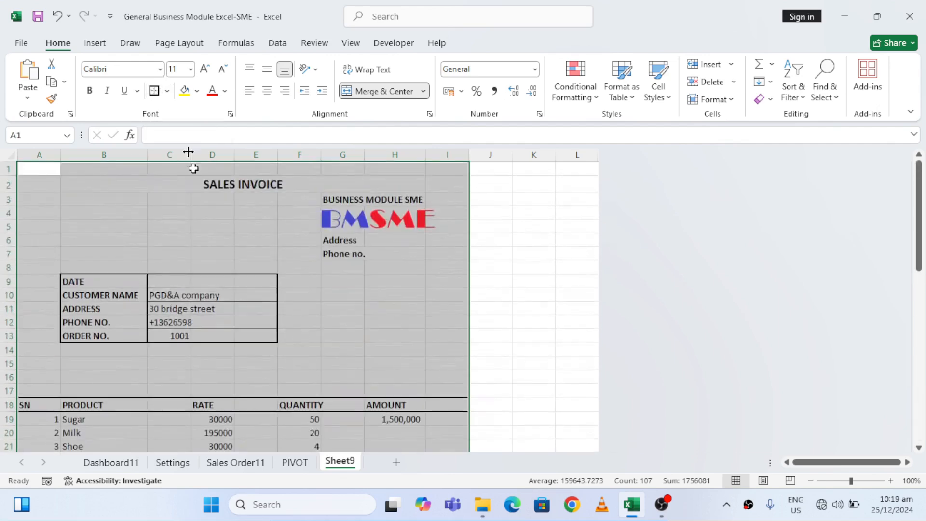
{"action": "left_click", "coordinate": [50, 197]}
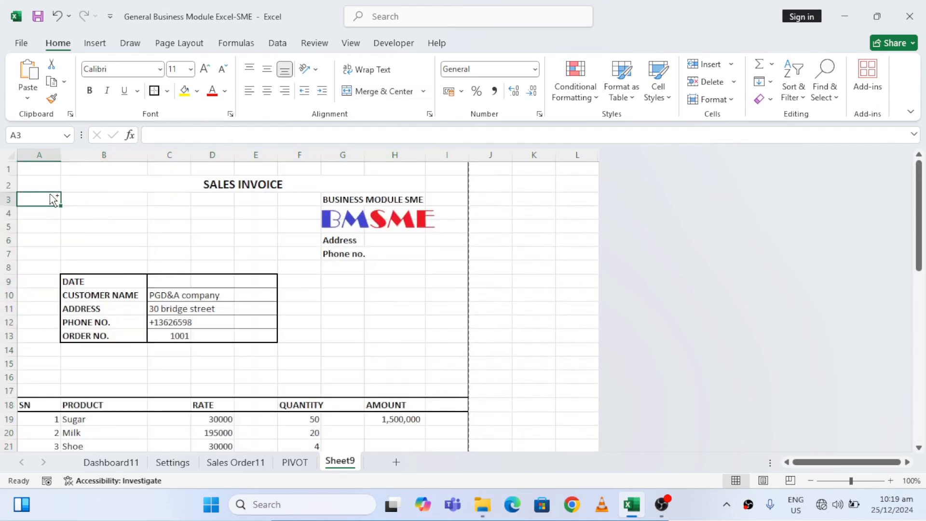
Examine the invoice's outline and section borders down column A to row 52 and back to A1
{"action": "key", "text": "Down"}
{"action": "key", "text": "Down"}
{"action": "key", "text": "Down"}
{"action": "key", "text": "Down"}
{"action": "key", "text": "Down"}
{"action": "key", "text": "Down"}
{"action": "key", "text": "Down"}
{"action": "key", "text": "Down"}
{"action": "key", "text": "Down"}
{"action": "key", "text": "Down"}
{"action": "key", "text": "Down"}
{"action": "key", "text": "Down"}
{"action": "key", "text": "Down"}
{"action": "key", "text": "Down"}
{"action": "key", "text": "Down"}
{"action": "key", "text": "Down"}
{"action": "key", "text": "Down"}
{"action": "key", "text": "Down"}
{"action": "key", "text": "Down"}
{"action": "key", "text": "Down"}
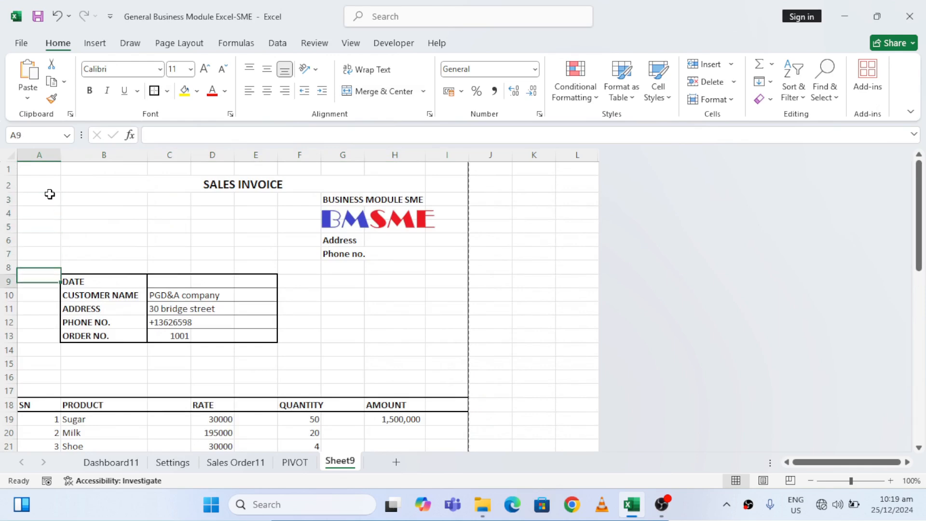
{"action": "key", "text": "Down"}
{"action": "key", "text": "Down"}
{"action": "key", "text": "Down"}
{"action": "key", "text": "Down"}
{"action": "key", "text": "Down"}
{"action": "key", "text": "Down"}
{"action": "key", "text": "Down"}
{"action": "key", "text": "Down"}
{"action": "key", "text": "Down"}
{"action": "key", "text": "Down"}
{"action": "key", "text": "Down"}
{"action": "key", "text": "Down"}
{"action": "key", "text": "Down"}
{"action": "key", "text": "Down"}
{"action": "key", "text": "Down"}
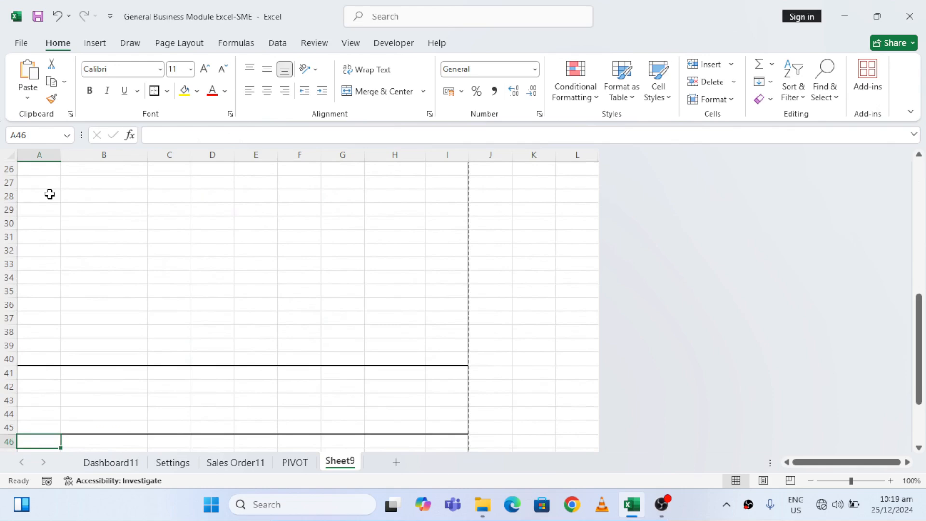
{"action": "key", "text": "Up"}
{"action": "key", "text": "Up"}
{"action": "key", "text": "Up"}
{"action": "key", "text": "Up"}
{"action": "key", "text": "Up"}
{"action": "key", "text": "Up"}
{"action": "key", "text": "Up"}
{"action": "key", "text": "Up"}
{"action": "key", "text": "Up"}
{"action": "key", "text": "Up"}
{"action": "key", "text": "Up"}
{"action": "key", "text": "Up"}
{"action": "key", "text": "Up"}
{"action": "key", "text": "Up"}
{"action": "key", "text": "Up"}
{"action": "key", "text": "Up"}
{"action": "key", "text": "Up"}
{"action": "key", "text": "Up"}
{"action": "key", "text": "Up"}
{"action": "key", "text": "Up"}
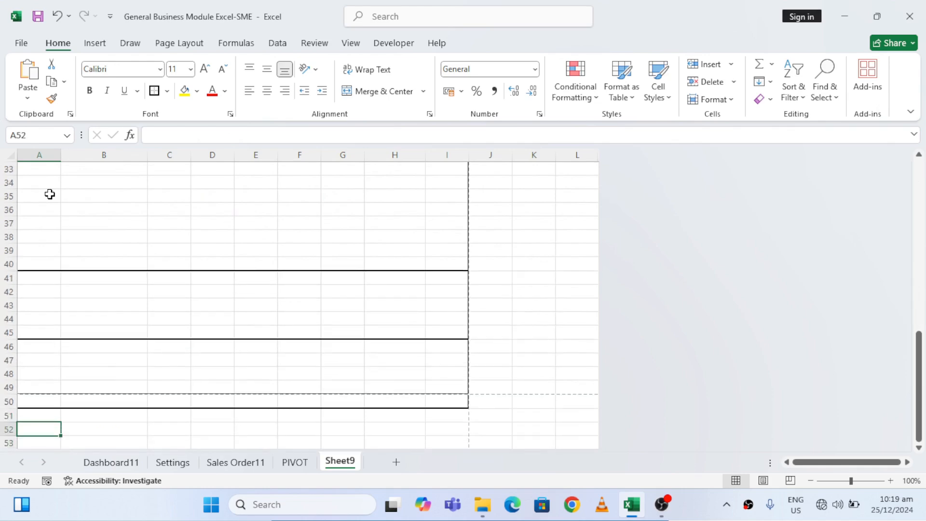
{"action": "key", "text": "Up"}
{"action": "key", "text": "Up"}
{"action": "key", "text": "Up"}
{"action": "key", "text": "Up"}
{"action": "key", "text": "Up"}
{"action": "key", "text": "Up"}
{"action": "key", "text": "Up"}
{"action": "key", "text": "Up"}
{"action": "key", "text": "Up"}
{"action": "key", "text": "Up"}
{"action": "key", "text": "Up"}
{"action": "key", "text": "Up"}
{"action": "key", "text": "Up"}
{"action": "key", "text": "Up"}
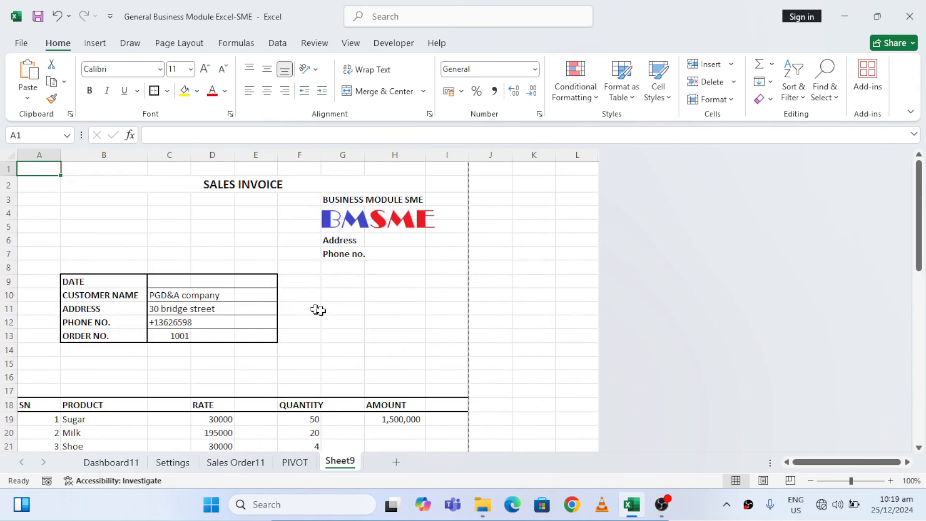
Wrap the H19 amount formula in IFERROR so errors return blank: =IFERROR(F19*D19,"")
{"action": "left_click", "coordinate": [400, 419]}
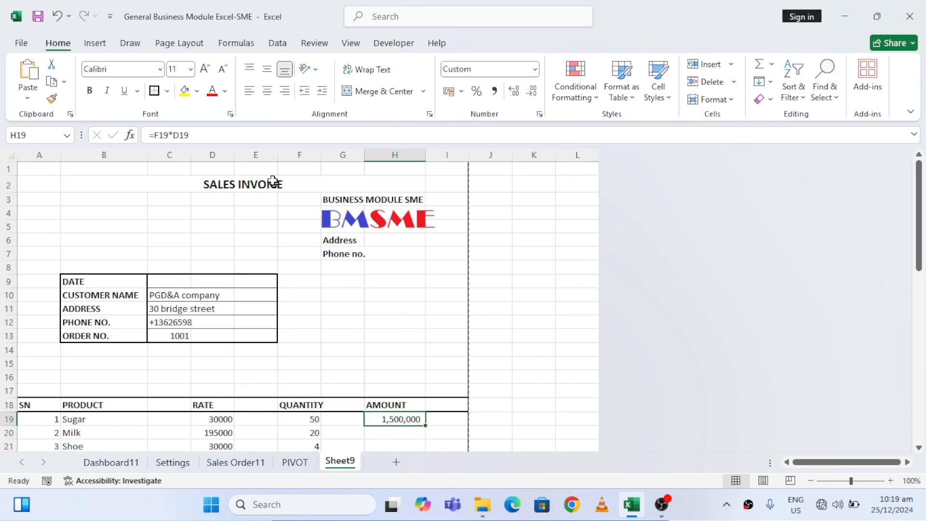
{"action": "left_click", "coordinate": [225, 131]}
{"action": "key", "text": "shift+Left"}
{"action": "key", "text": "shift+Left"}
{"action": "key", "text": "shift+Left"}
{"action": "key", "text": "shift+Left"}
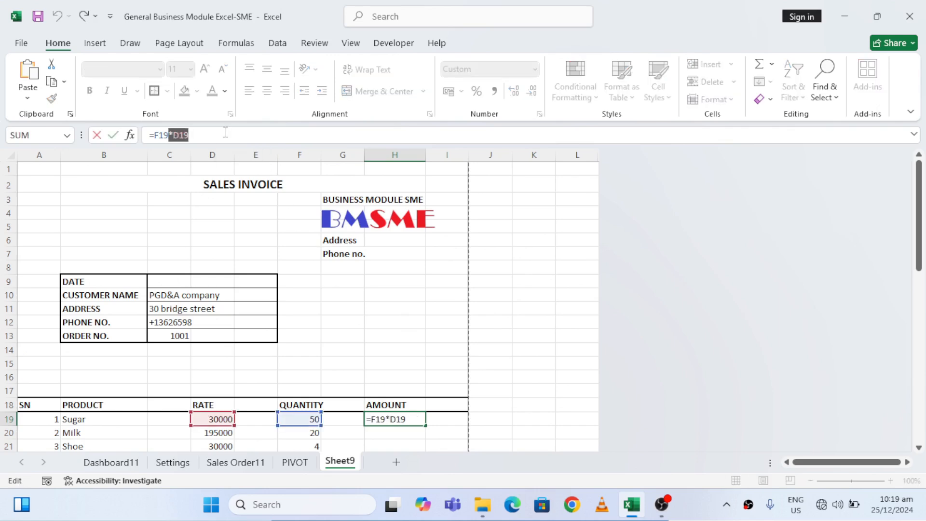
{"action": "key", "text": "BackSpace"}
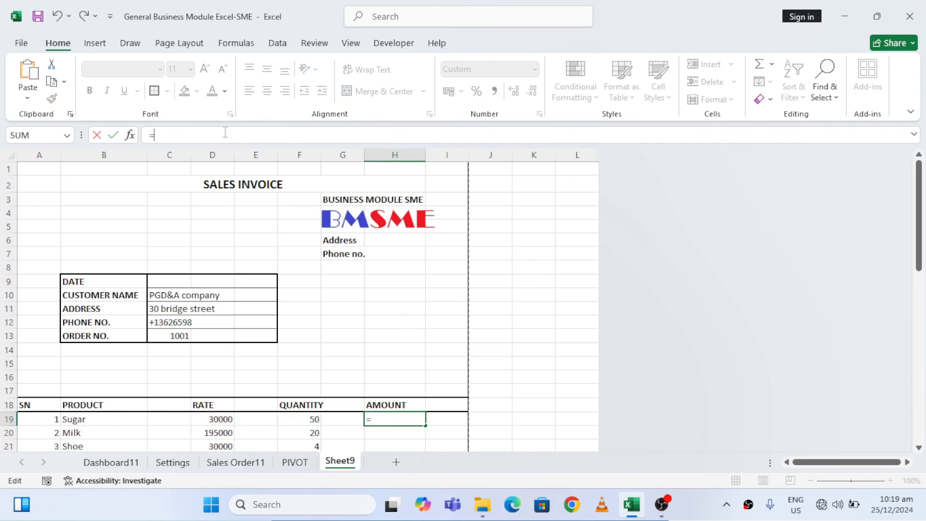
{"action": "type", "text": "IF"}
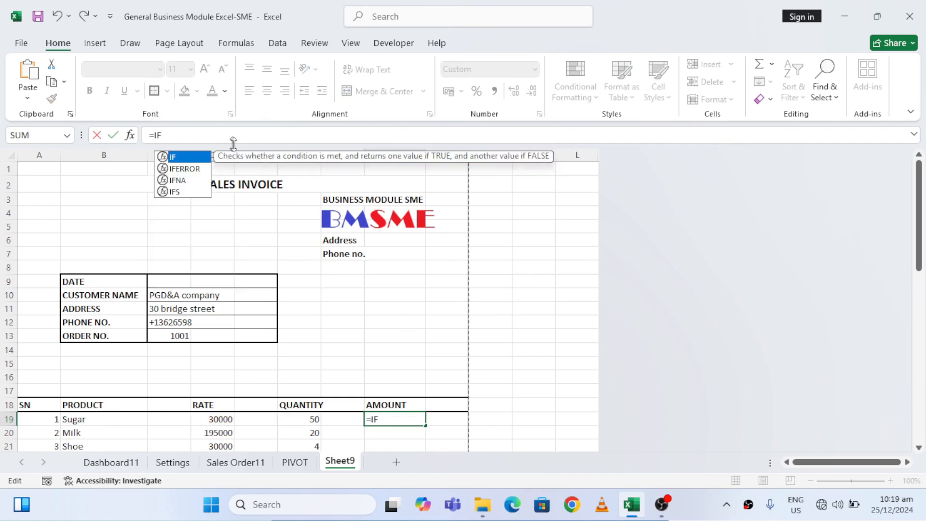
{"action": "double_click", "coordinate": [185, 168]}
{"action": "type", "text": "F19*D19"}
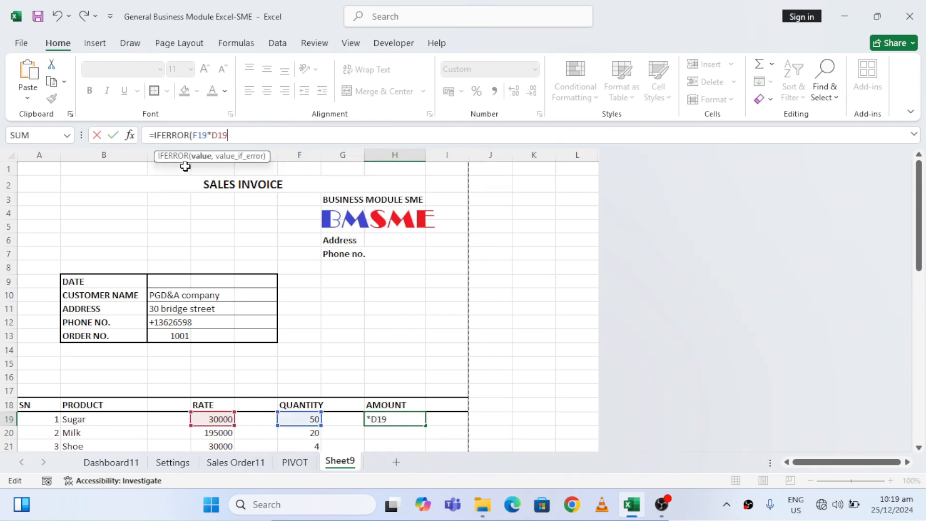
{"action": "type", "text": ",\"\")"}
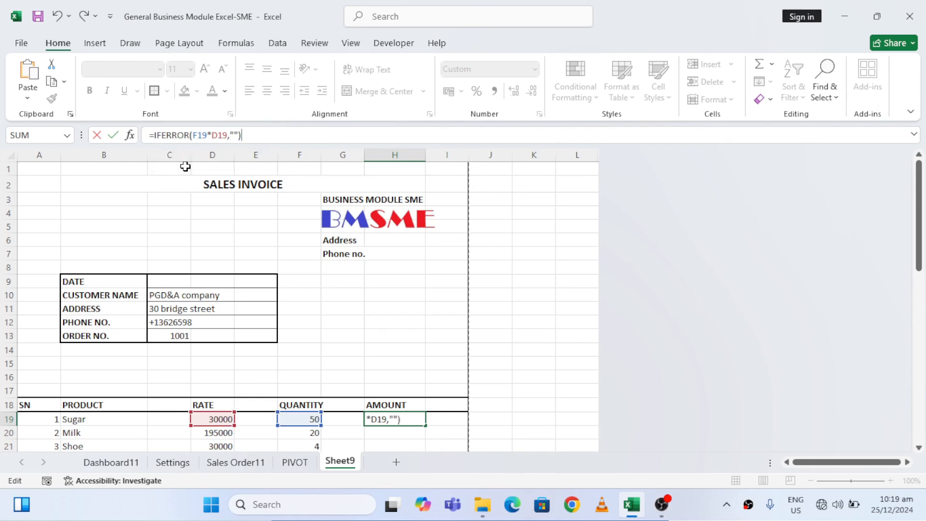
{"action": "key", "text": "Return"}
Fill the H19 amount formula down through H40, the last row of the product table
{"action": "key", "text": "Up"}
{"action": "key", "text": "Down"}
{"action": "key", "text": "Down"}
{"action": "key", "text": "Down"}
{"action": "key", "text": "Down"}
{"action": "key", "text": "Down"}
{"action": "key", "text": "Down"}
{"action": "key", "text": "Down"}
{"action": "key", "text": "Down"}
{"action": "key", "text": "Down"}
{"action": "key", "text": "Down"}
{"action": "key", "text": "Down"}
{"action": "key", "text": "Down"}
{"action": "key", "text": "Down"}
{"action": "key", "text": "Down"}
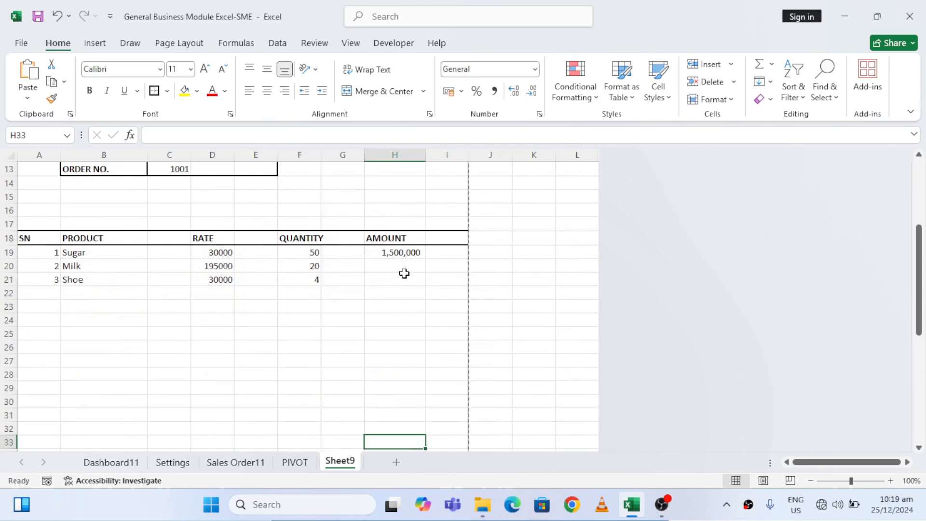
{"action": "left_click", "coordinate": [394, 251]}
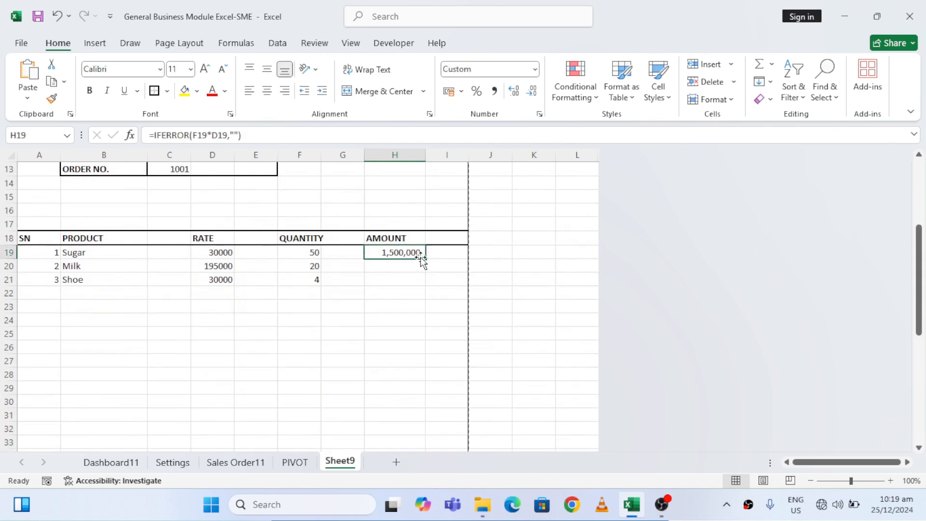
{"action": "left_click_drag", "start_coordinate": [425, 258], "coordinate": [413, 401]}
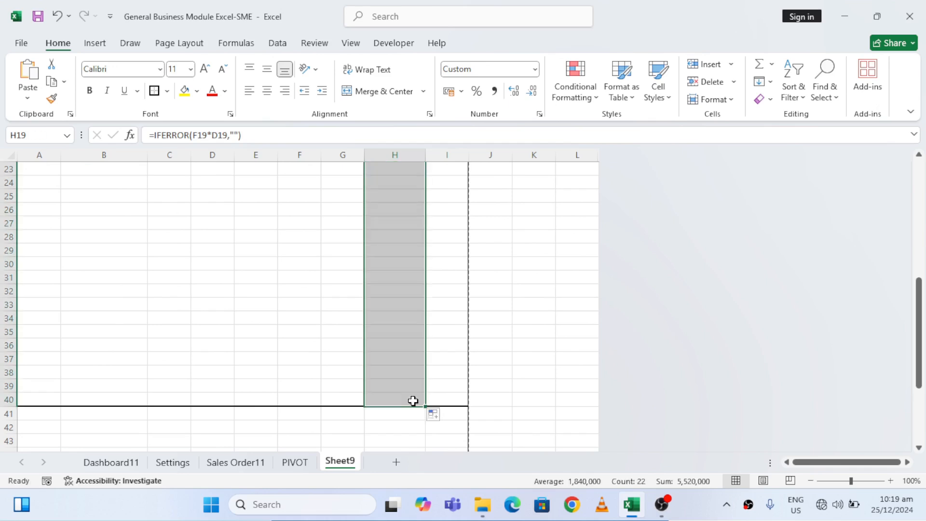
Check the filled amounts in column H and the empty footer rows down to row 51
{"action": "left_click", "coordinate": [404, 373]}
{"action": "key", "text": "ctrl+Up"}
{"action": "key", "text": "Down"}
{"action": "key", "text": "Down"}
{"action": "key", "text": "Down"}
{"action": "key", "text": "Down"}
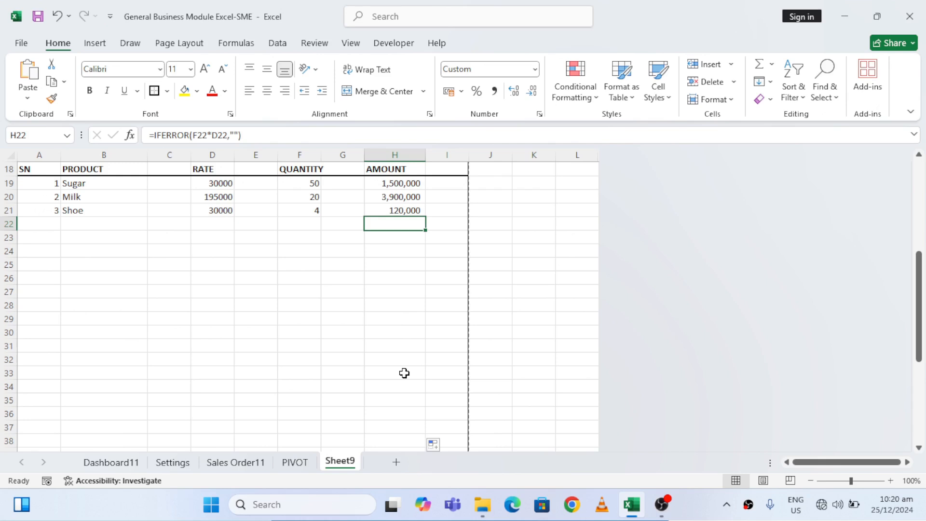
{"action": "key", "text": "Down"}
{"action": "key", "text": "Down"}
{"action": "key", "text": "Down"}
{"action": "key", "text": "Down"}
{"action": "key", "text": "Down"}
{"action": "key", "text": "Down"}
{"action": "key", "text": "Down"}
{"action": "key", "text": "Down"}
{"action": "key", "text": "Down"}
{"action": "key", "text": "Down"}
{"action": "key", "text": "Down"}
{"action": "key", "text": "Down"}
{"action": "key", "text": "Down"}
{"action": "key", "text": "Down"}
{"action": "key", "text": "Down"}
{"action": "key", "text": "Down"}
{"action": "key", "text": "Down"}
{"action": "key", "text": "Down"}
{"action": "key", "text": "Down"}
{"action": "key", "text": "Down"}
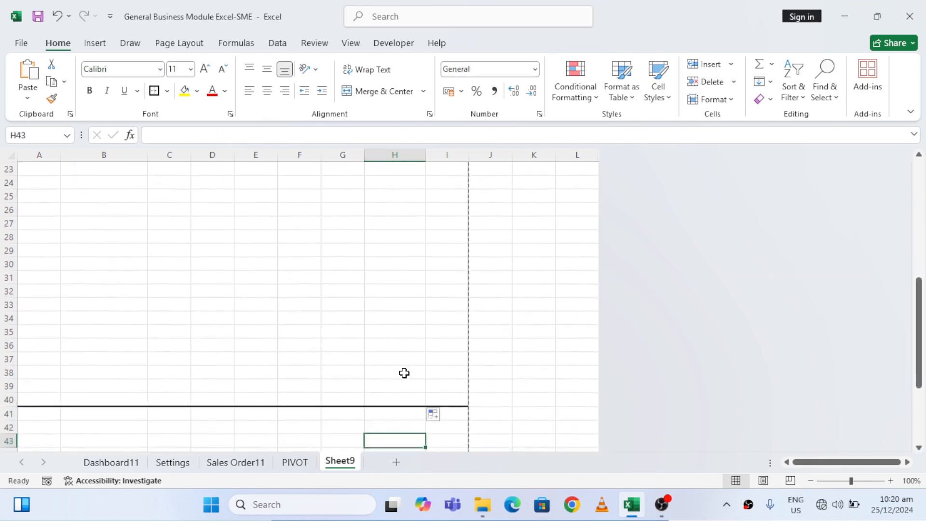
{"action": "key", "text": "Down"}
{"action": "key", "text": "Down"}
{"action": "key", "text": "Down"}
{"action": "key", "text": "Down"}
{"action": "key", "text": "Down"}
{"action": "key", "text": "Down"}
{"action": "key", "text": "Down"}
{"action": "key", "text": "Down"}
{"action": "key", "text": "Down"}
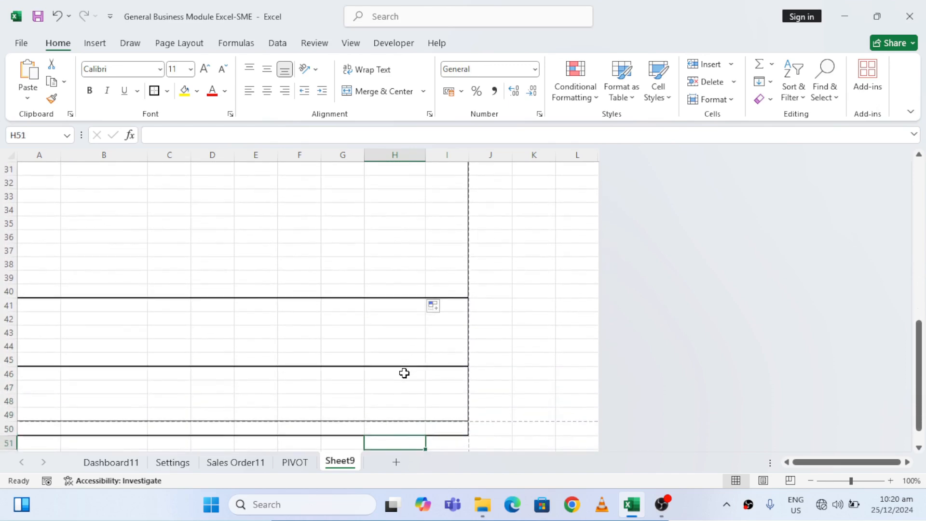
Enter the label "Total" in H41, just below the product table
{"action": "key", "text": "Up"}
{"action": "key", "text": "Up"}
{"action": "key", "text": "Up"}
{"action": "key", "text": "Up"}
{"action": "key", "text": "Up"}
{"action": "key", "text": "Up"}
{"action": "key", "text": "Up"}
{"action": "key", "text": "Up"}
{"action": "key", "text": "Up"}
{"action": "key", "text": "Up"}
{"action": "key", "text": "Up"}
{"action": "key", "text": "Up"}
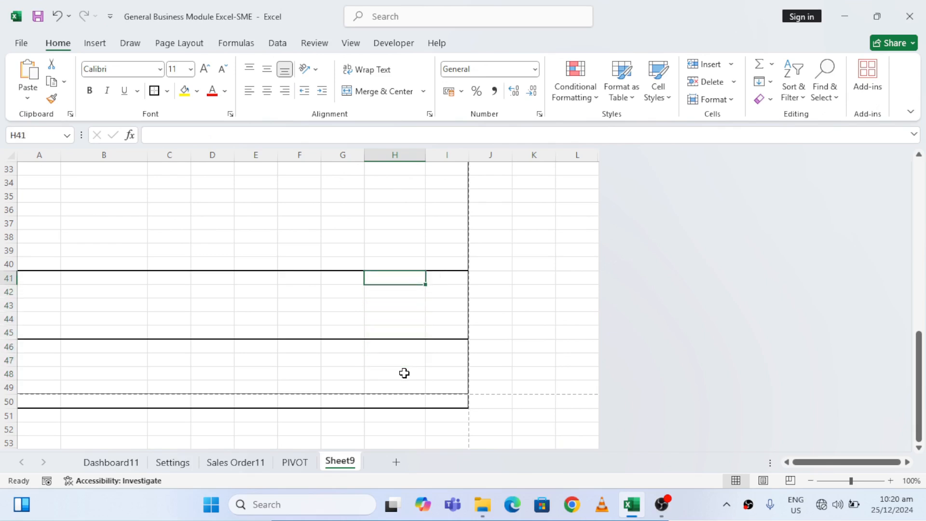
{"action": "type", "text": "T"}
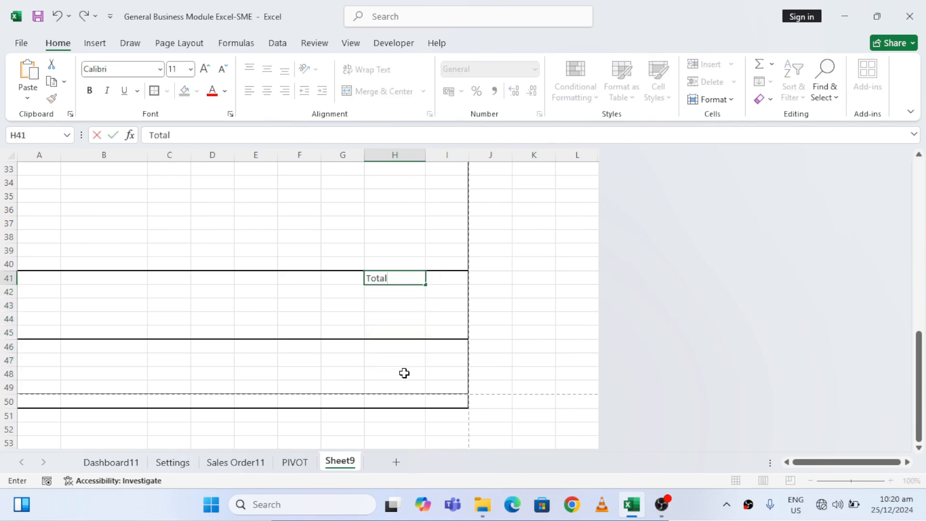
{"action": "type", "text": "otal"}
{"action": "key", "text": "Return"}
Enter the label "Amount in words" in A41
{"action": "key", "text": "Up"}
{"action": "key", "text": "Home"}
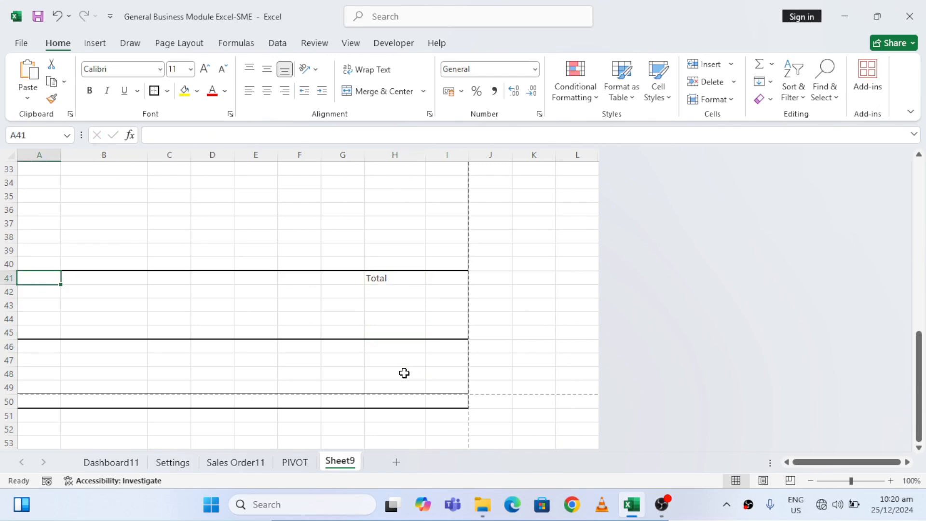
{"action": "type", "text": "Amount in words"}
{"action": "key", "text": "Return"}
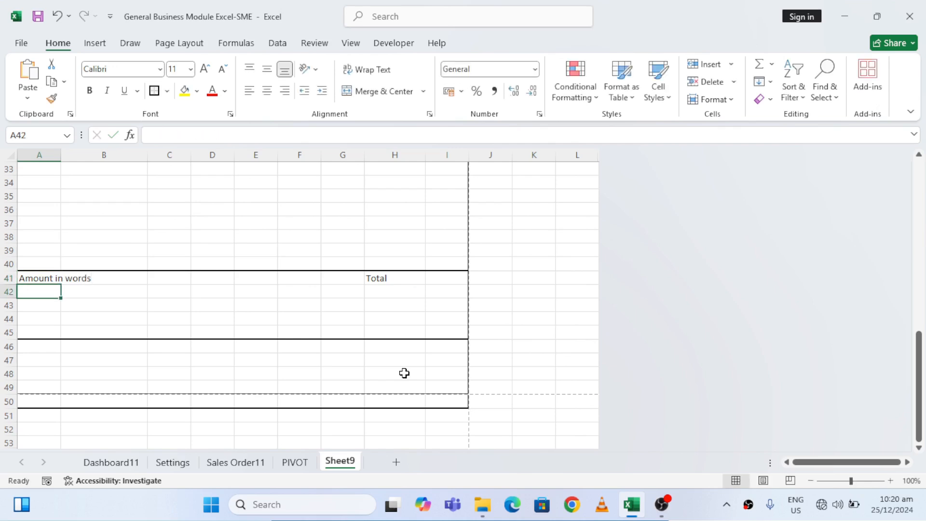
Make the labels in A41:H41 bold
{"action": "key", "text": "Up"}
{"action": "key", "text": "shift+Right"}
{"action": "key", "text": "ctrl+shift+Right"}
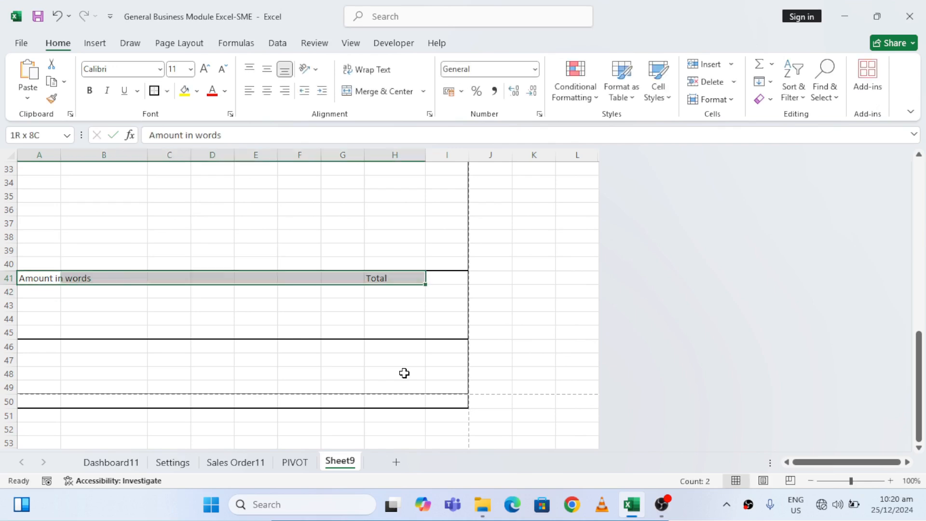
{"action": "key", "text": "ctrl+b"}
Enter "AUTHORIZED SIGNATURE & STAMP" in A46 and make it bold
{"action": "key", "text": "Down"}
{"action": "key", "text": "Down"}
{"action": "key", "text": "Down"}
{"action": "key", "text": "Down"}
{"action": "key", "text": "Down"}
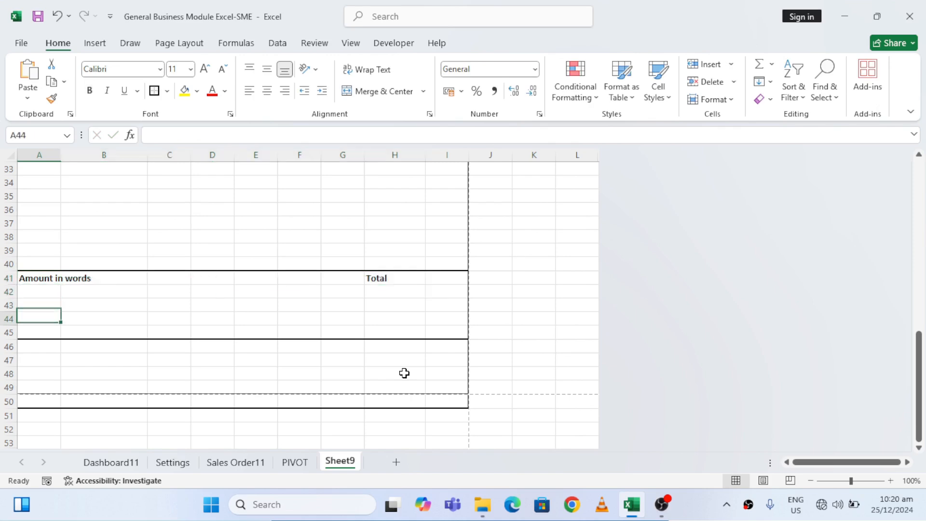
{"action": "type", "text": "A"}
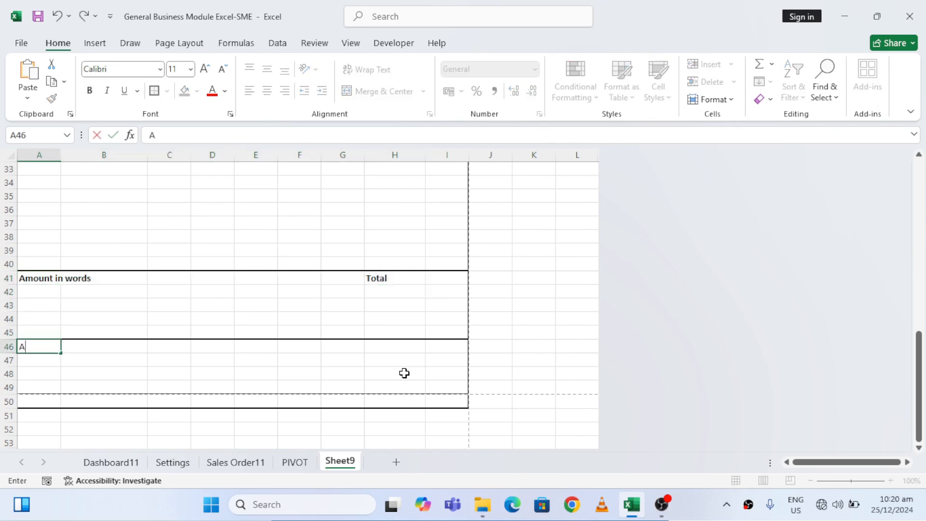
{"action": "type", "text": "UTHORIZED SIG"}
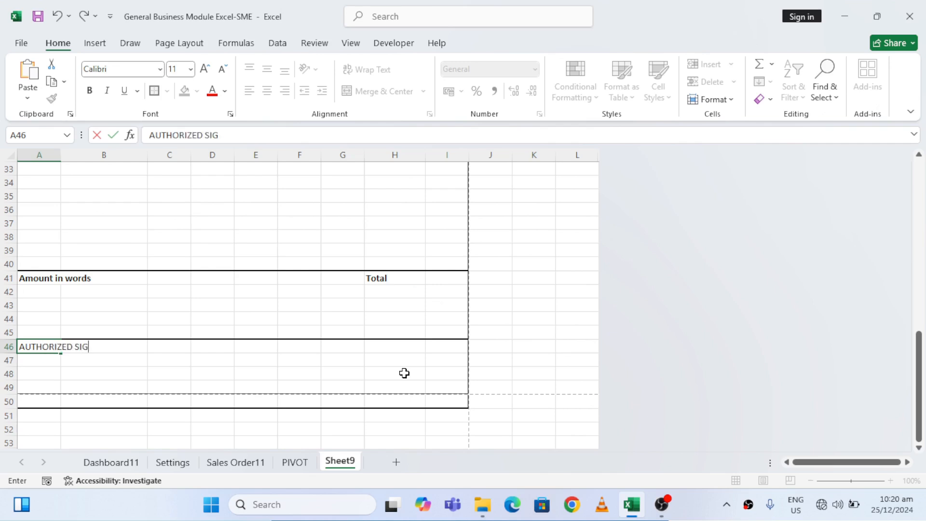
{"action": "type", "text": "NATURE & STA"}
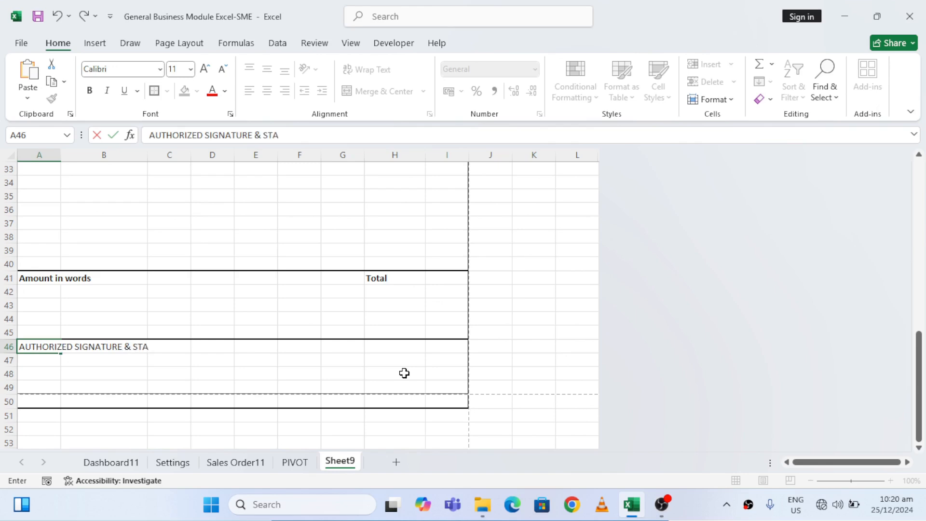
{"action": "type", "text": "MP"}
{"action": "key", "text": "ctrl+Return"}
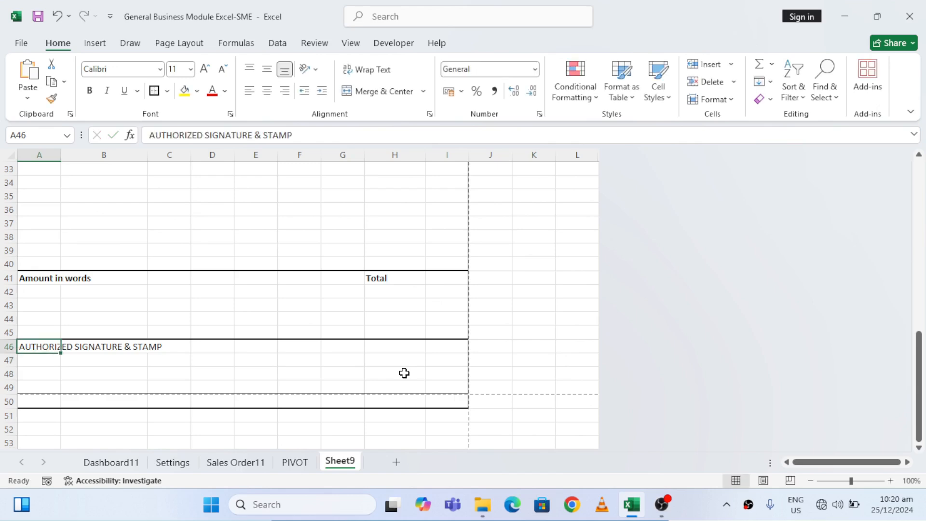
{"action": "key", "text": "ctrl+b"}
Calculate the invoice total in H42 by summing the amounts in H19:H40, and make it bold
{"action": "key", "text": "Up"}
{"action": "key", "text": "Up"}
{"action": "key", "text": "Up"}
{"action": "key", "text": "Up"}
{"action": "key", "text": "Up"}
{"action": "key", "text": "Up"}
{"action": "key", "text": "Up"}
{"action": "key", "text": "Up"}
{"action": "key", "text": "Up"}
{"action": "key", "text": "Up"}
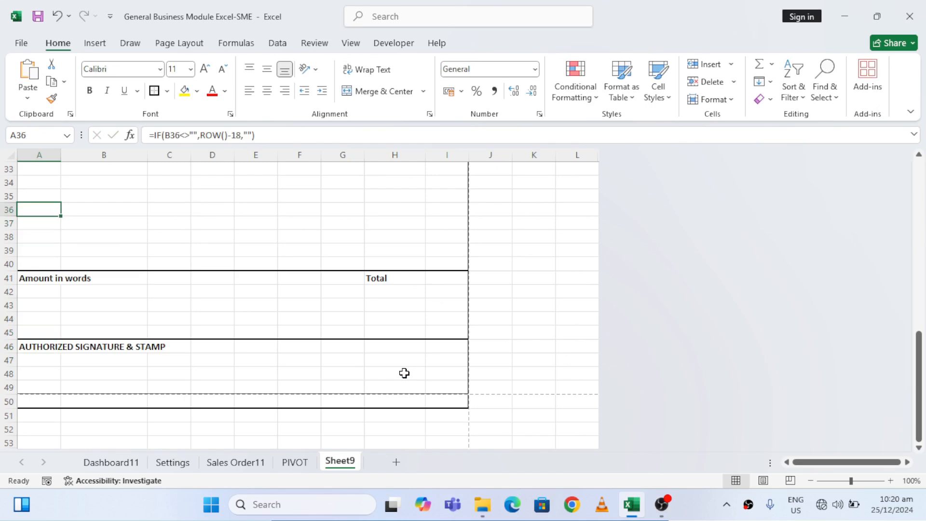
{"action": "left_click", "coordinate": [390, 292]}
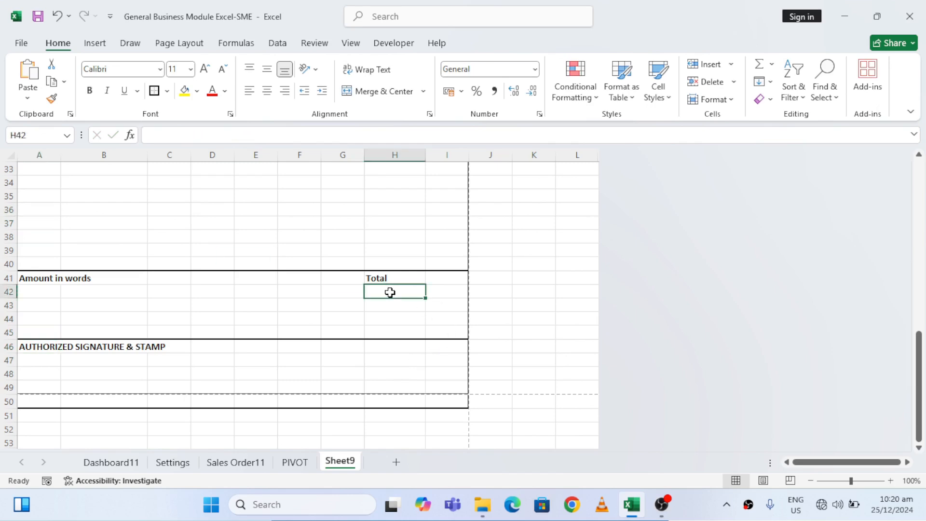
{"action": "type", "text": "=SUM"}
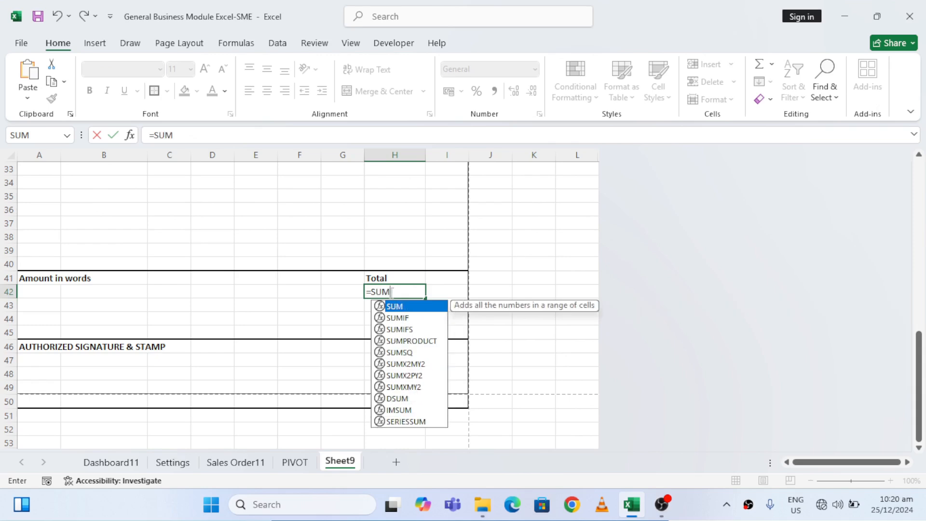
{"action": "type", "text": "("}
{"action": "left_click", "coordinate": [396, 263]}
{"action": "key", "text": "ctrl+shift+Up"}
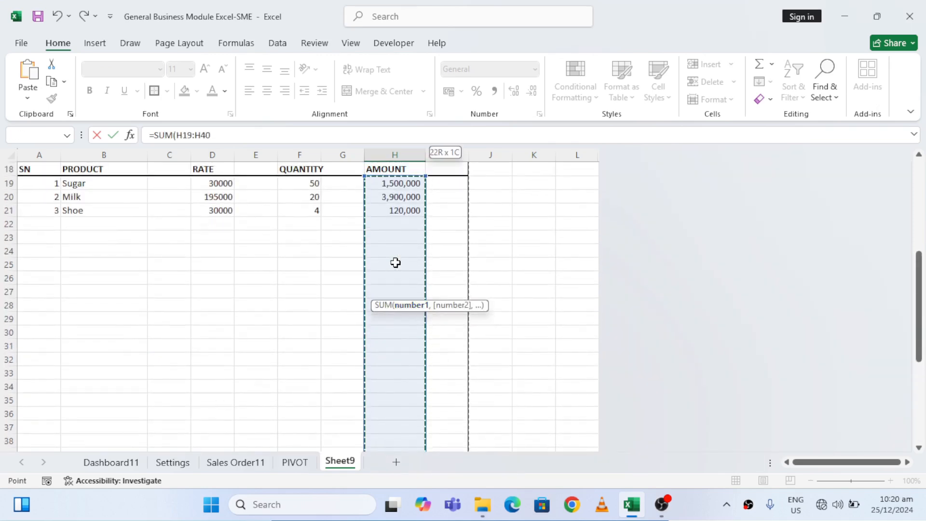
{"action": "key", "text": "ctrl+Return"}
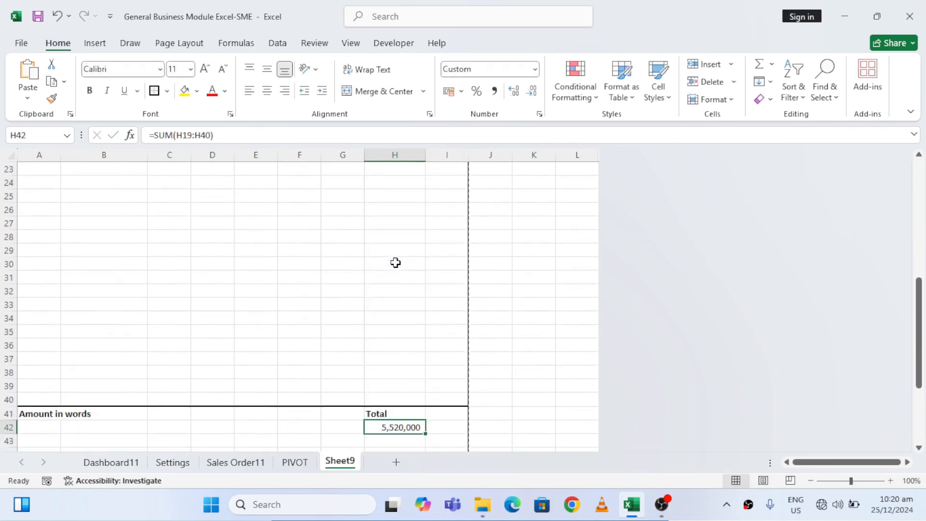
{"action": "key", "text": "ctrl+b"}
Convert the total in H42 to words in A42 with the NumberToWords function
{"action": "key", "text": "Left"}
{"action": "key", "text": "Left"}
{"action": "key", "text": "Left"}
{"action": "key", "text": "Left"}
{"action": "key", "text": "Left"}
{"action": "key", "text": "Left"}
{"action": "key", "text": "Left"}
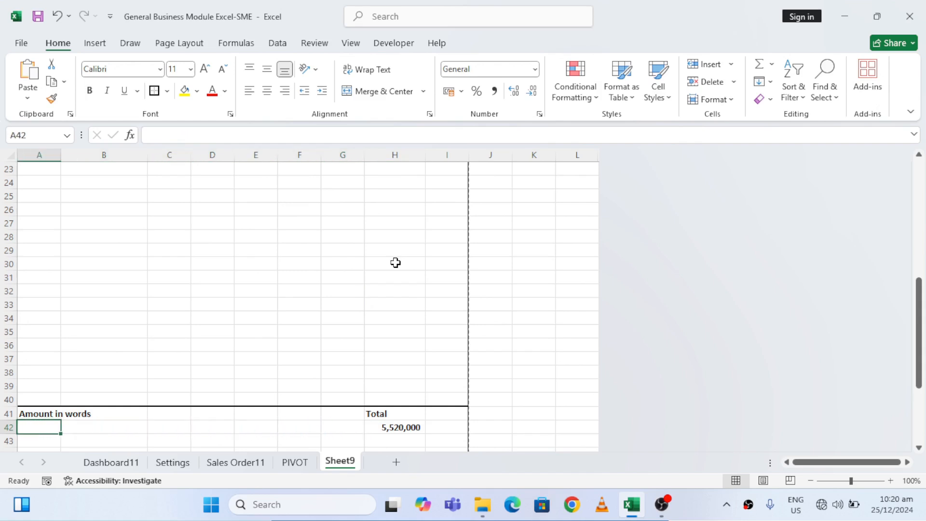
{"action": "type", "text": "="}
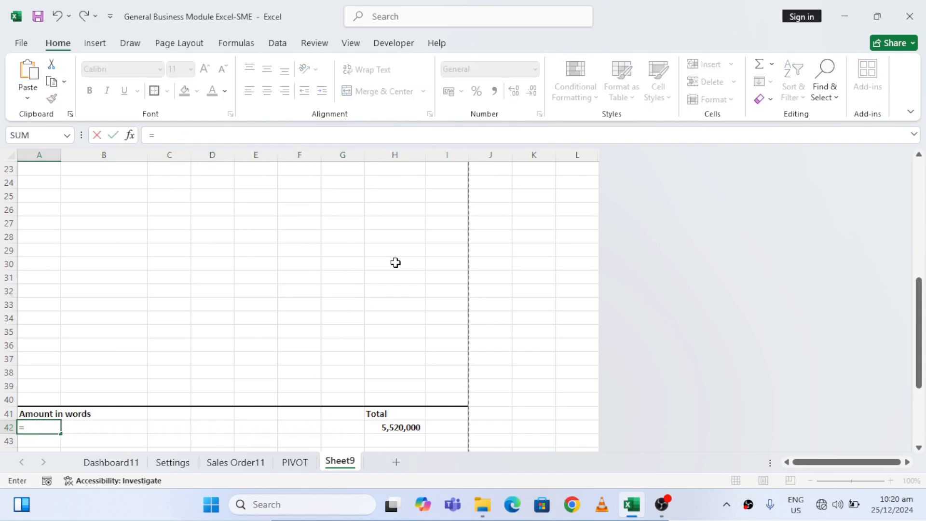
{"action": "type", "text": "NUM"}
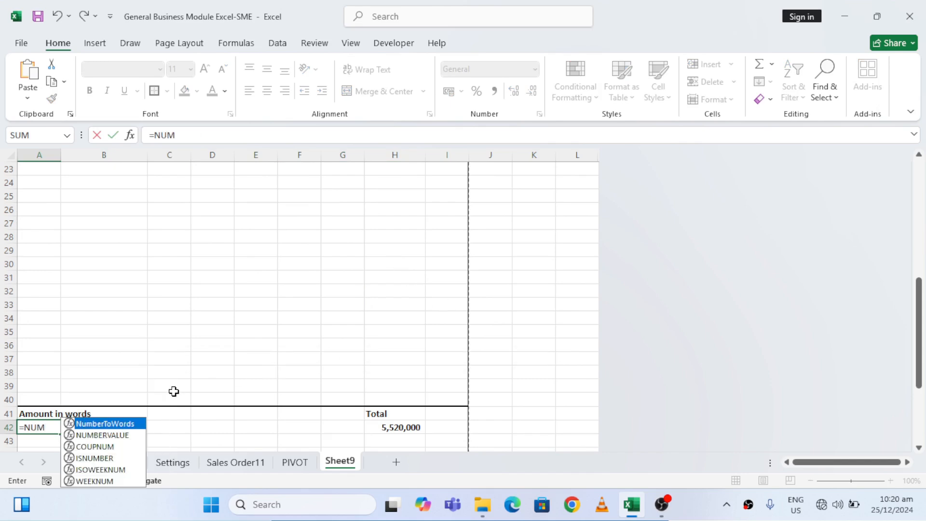
{"action": "double_click", "coordinate": [118, 425]}
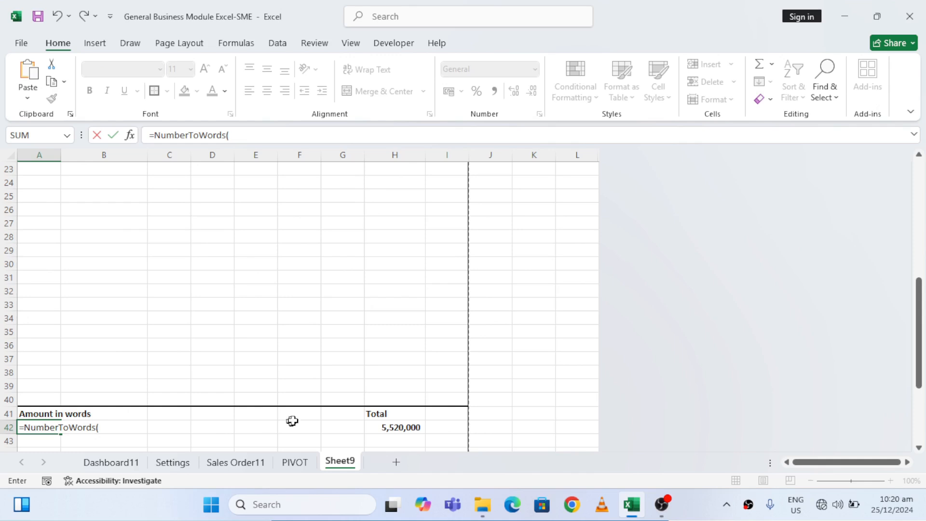
{"action": "left_click", "coordinate": [389, 426]}
{"action": "key", "text": "Return"}
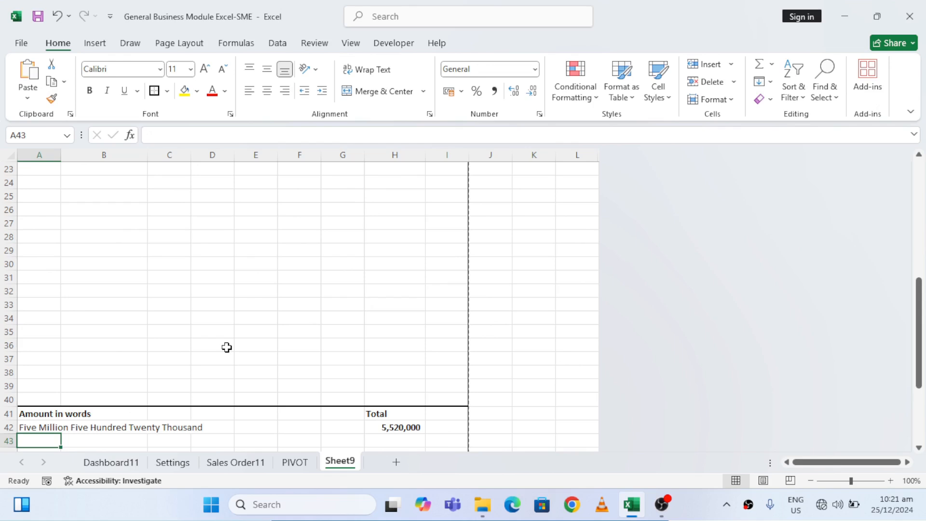
Look over the invoice layout from the signature section up to the title
{"action": "key", "text": "Down"}
{"action": "key", "text": "Down"}
{"action": "key", "text": "Down"}
{"action": "key", "text": "Down"}
{"action": "key", "text": "Down"}
{"action": "key", "text": "Down"}
{"action": "key", "text": "Down"}
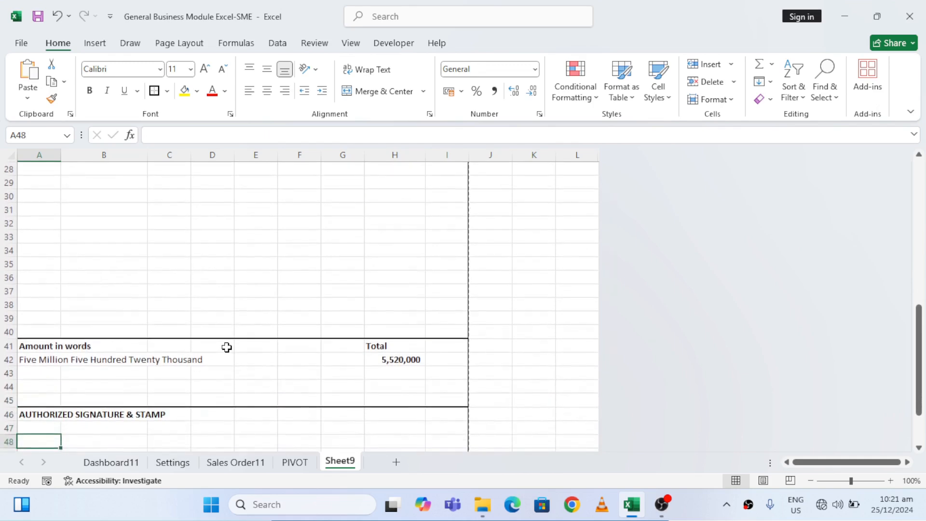
{"action": "key", "text": "Up"}
{"action": "key", "text": "Up"}
{"action": "key", "text": "Up"}
{"action": "key", "text": "Up"}
{"action": "key", "text": "Up"}
{"action": "key", "text": "Up"}
{"action": "key", "text": "Up"}
{"action": "key", "text": "Up"}
{"action": "key", "text": "Up"}
{"action": "key", "text": "Up"}
{"action": "key", "text": "Up"}
{"action": "key", "text": "Up"}
{"action": "key", "text": "Up"}
{"action": "key", "text": "Up"}
{"action": "key", "text": "Up"}
{"action": "key", "text": "Up"}
{"action": "key", "text": "Up"}
{"action": "key", "text": "Up"}
{"action": "key", "text": "Up"}
{"action": "key", "text": "Up"}
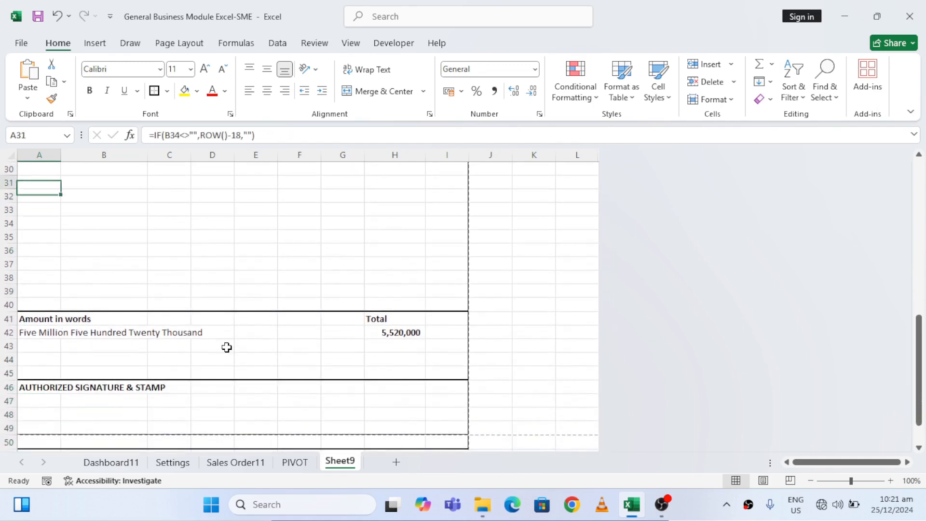
{"action": "key", "text": "Up"}
{"action": "key", "text": "Up"}
{"action": "key", "text": "Up"}
{"action": "key", "text": "Up"}
{"action": "key", "text": "Up"}
{"action": "key", "text": "Up"}
{"action": "key", "text": "Up"}
{"action": "key", "text": "Up"}
{"action": "key", "text": "Up"}
{"action": "key", "text": "Up"}
{"action": "key", "text": "Up"}
{"action": "key", "text": "Up"}
{"action": "key", "text": "Up"}
{"action": "key", "text": "Up"}
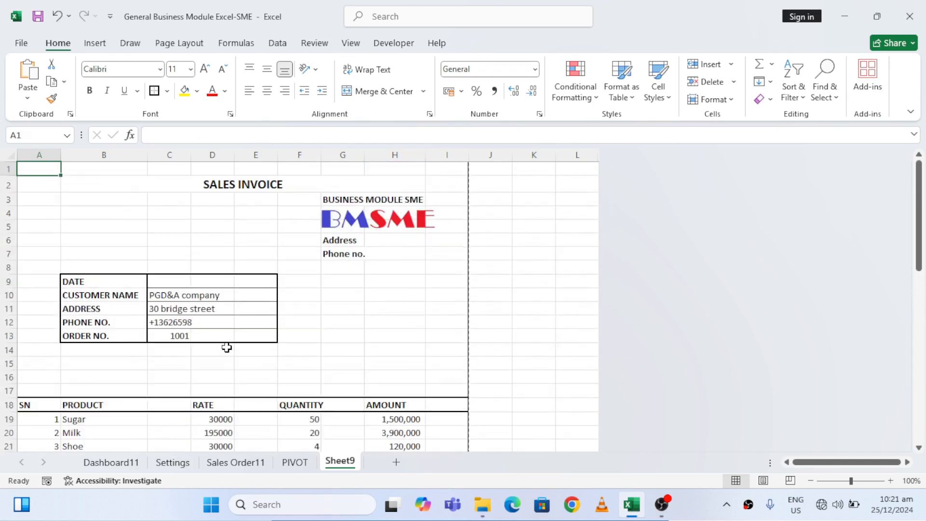
Add a right border to the SN column cells A19:A40
{"action": "key", "text": "Down"}
{"action": "key", "text": "Down"}
{"action": "key", "text": "Down"}
{"action": "key", "text": "Down"}
{"action": "key", "text": "Down"}
{"action": "key", "text": "Down"}
{"action": "key", "text": "Down"}
{"action": "key", "text": "Down"}
{"action": "key", "text": "Down"}
{"action": "key", "text": "Down"}
{"action": "key", "text": "Down"}
{"action": "key", "text": "Down"}
{"action": "key", "text": "Down"}
{"action": "key", "text": "Down"}
{"action": "key", "text": "Down"}
{"action": "key", "text": "Down"}
{"action": "key", "text": "Down"}
{"action": "key", "text": "Down"}
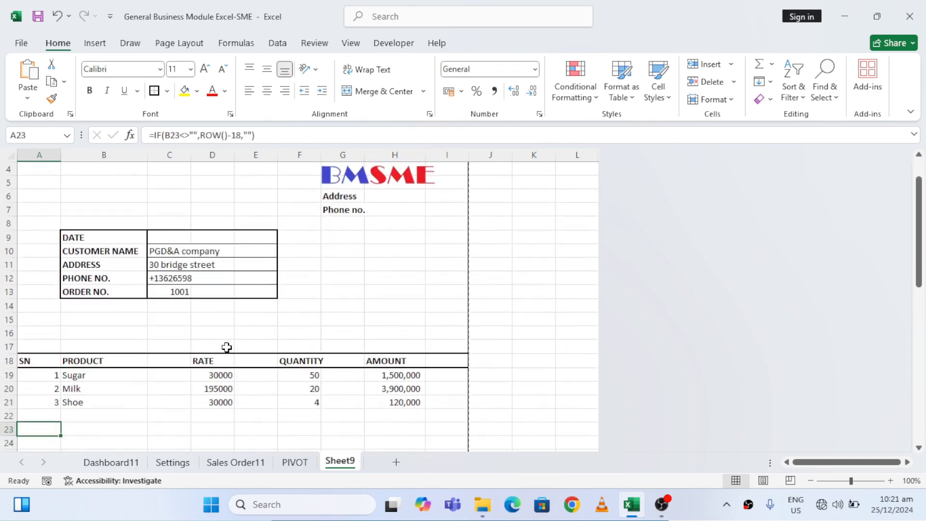
{"action": "key", "text": "Up"}
{"action": "key", "text": "ctrl+shift+Down"}
{"action": "key", "text": "ctrl+shift+Down"}
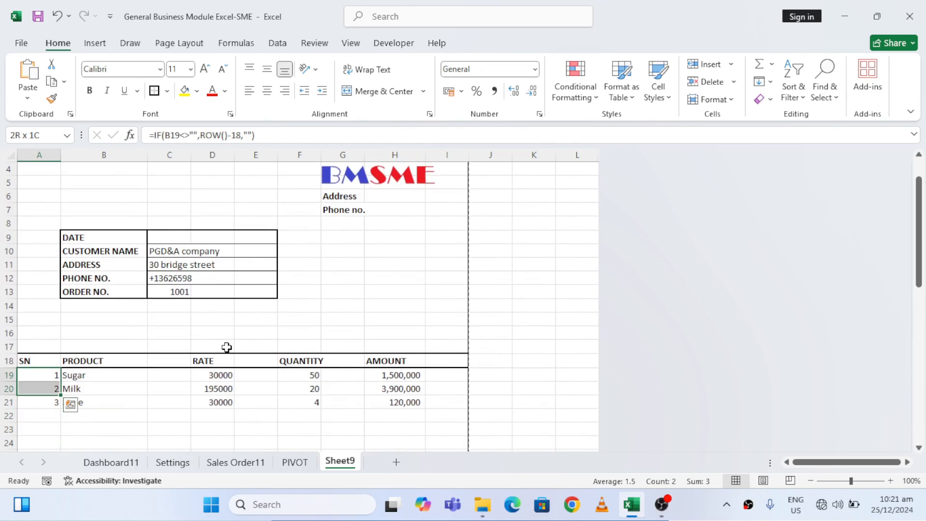
{"action": "key", "text": "shift+Up"}
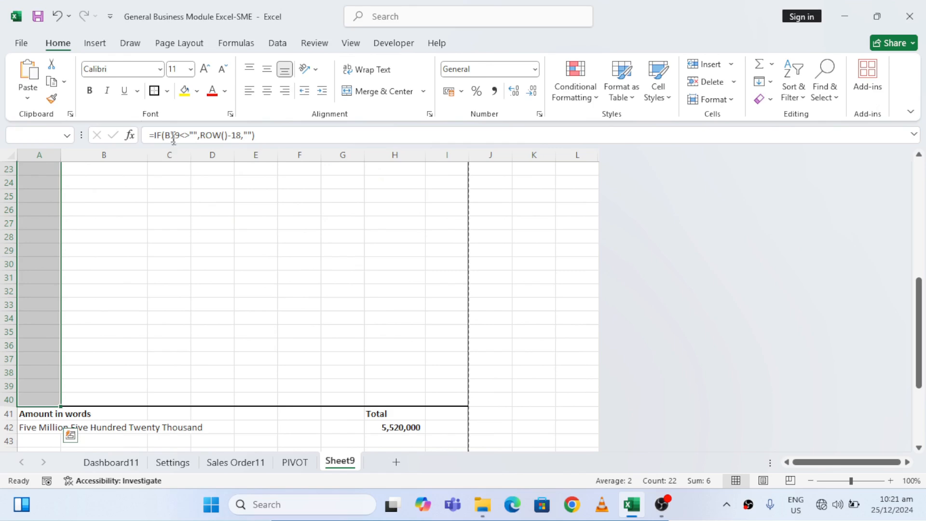
{"action": "left_click", "coordinate": [167, 91]}
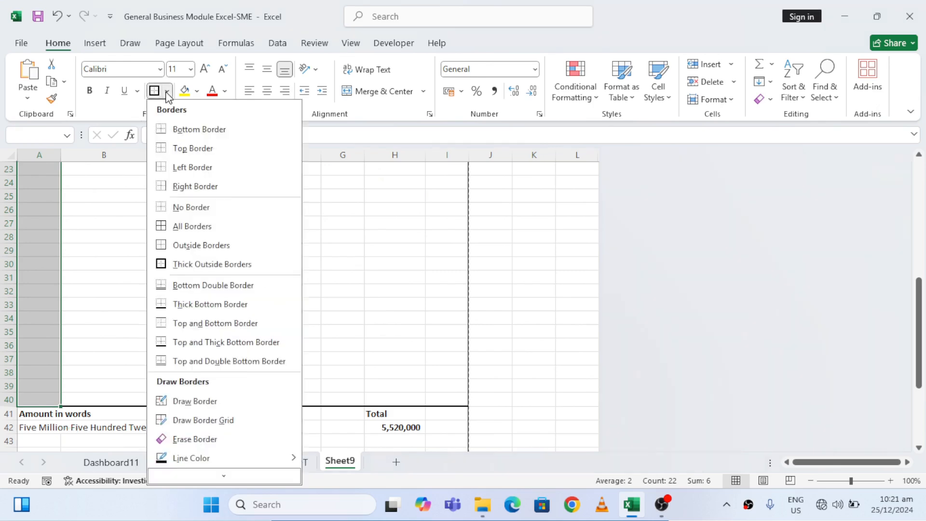
{"action": "left_click", "coordinate": [202, 186]}
Add a right border along the product section in C19:C40
{"action": "key", "text": "Right"}
{"action": "key", "text": "Right"}
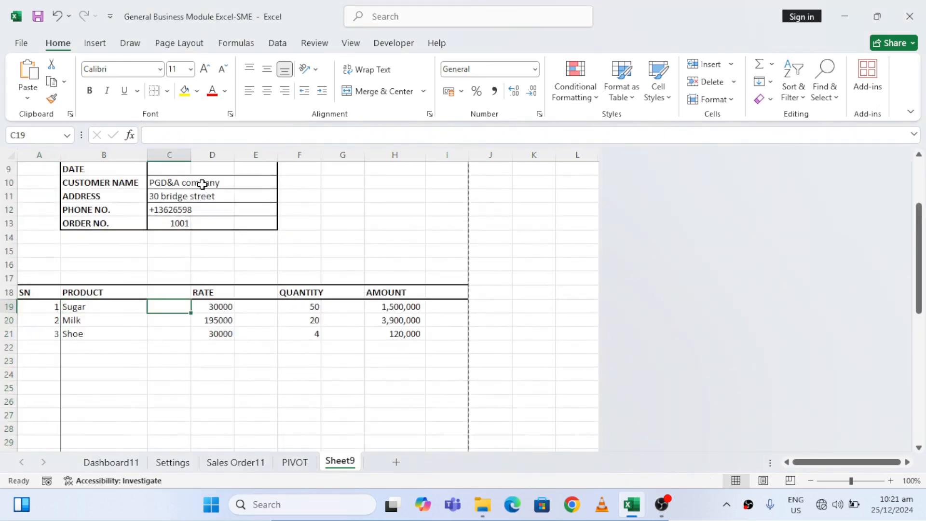
{"action": "key", "text": "shift+Down"}
{"action": "key", "text": "shift+Down"}
{"action": "key", "text": "shift+Down"}
{"action": "key", "text": "shift+Down"}
{"action": "key", "text": "shift+Down"}
{"action": "key", "text": "shift+Down"}
{"action": "key", "text": "shift+Down"}
{"action": "key", "text": "shift+Down"}
{"action": "key", "text": "shift+Down"}
{"action": "key", "text": "shift+Down"}
{"action": "key", "text": "shift+Down"}
{"action": "key", "text": "shift+Down"}
{"action": "key", "text": "shift+Down"}
{"action": "key", "text": "shift+Down"}
{"action": "key", "text": "shift+Down"}
{"action": "key", "text": "shift+Down"}
{"action": "key", "text": "shift+Down"}
{"action": "key", "text": "shift+Down"}
{"action": "key", "text": "shift+Down"}
{"action": "key", "text": "shift+Down"}
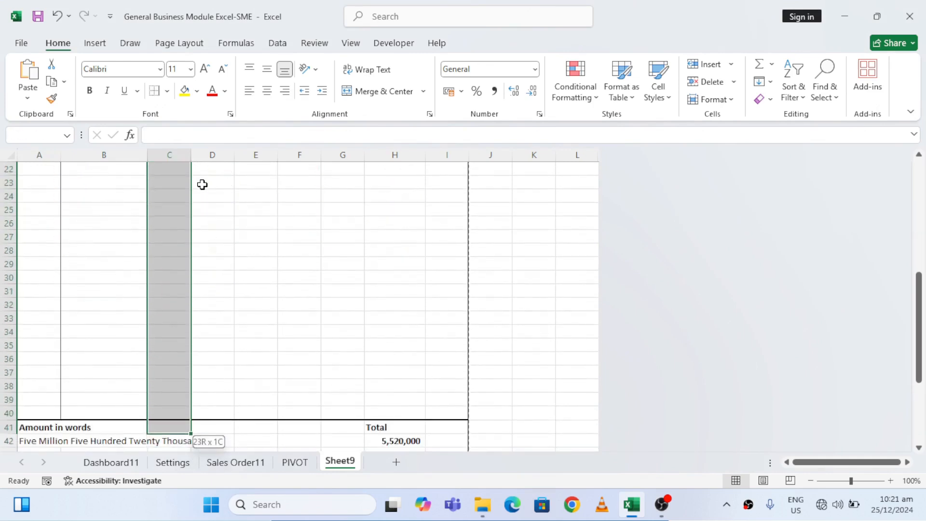
{"action": "left_click", "coordinate": [155, 91]}
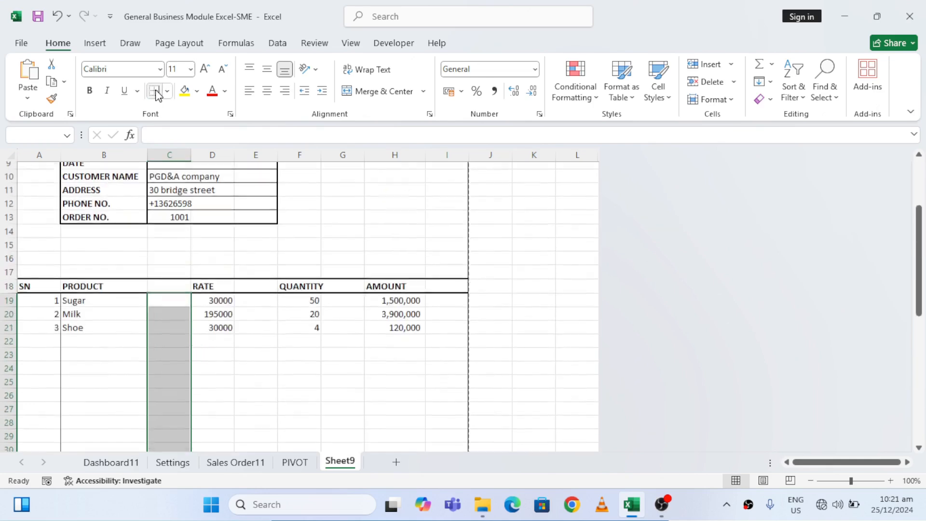
Add a right border along the rate section in E19:E40
{"action": "key", "text": "Right"}
{"action": "key", "text": "Right"}
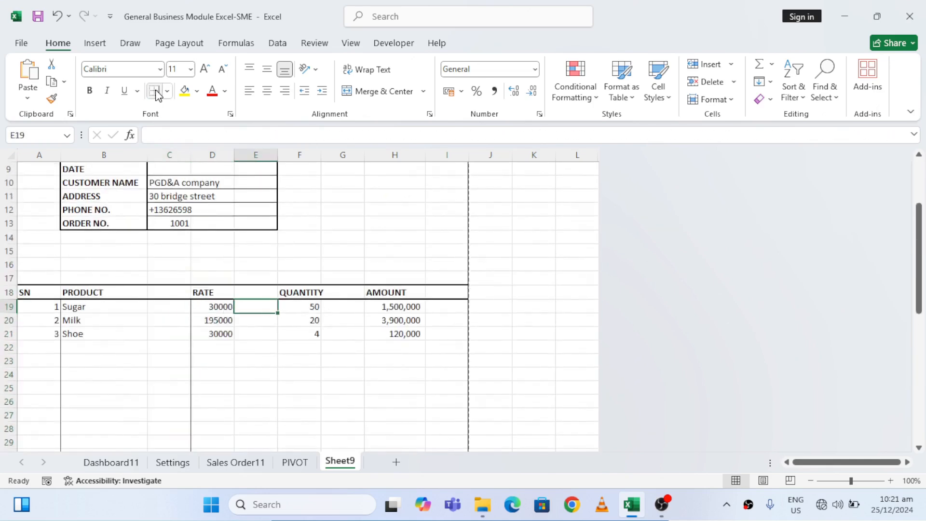
{"action": "key", "text": "shift+Down"}
{"action": "key", "text": "shift+Down"}
{"action": "key", "text": "shift+Down"}
{"action": "key", "text": "shift+Down"}
{"action": "key", "text": "shift+Down"}
{"action": "key", "text": "shift+Down"}
{"action": "key", "text": "shift+Down"}
{"action": "key", "text": "shift+Down"}
{"action": "key", "text": "shift+Down"}
{"action": "key", "text": "shift+Down"}
{"action": "key", "text": "shift+Down"}
{"action": "key", "text": "shift+Down"}
{"action": "key", "text": "shift+Down"}
{"action": "key", "text": "shift+Down"}
{"action": "key", "text": "shift+Down"}
{"action": "key", "text": "shift+Down"}
{"action": "key", "text": "shift+Down"}
{"action": "key", "text": "shift+Down"}
{"action": "key", "text": "shift+Down"}
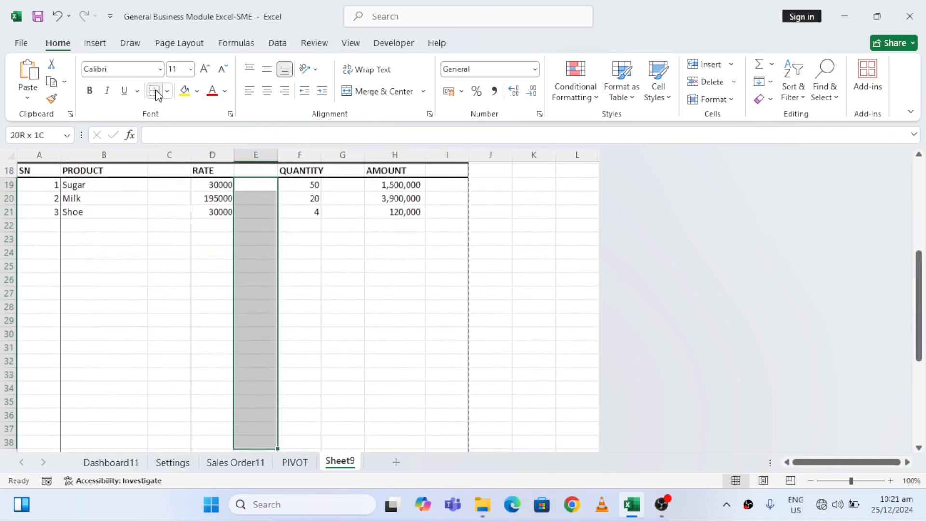
{"action": "key", "text": "shift+Down"}
{"action": "key", "text": "shift+Down"}
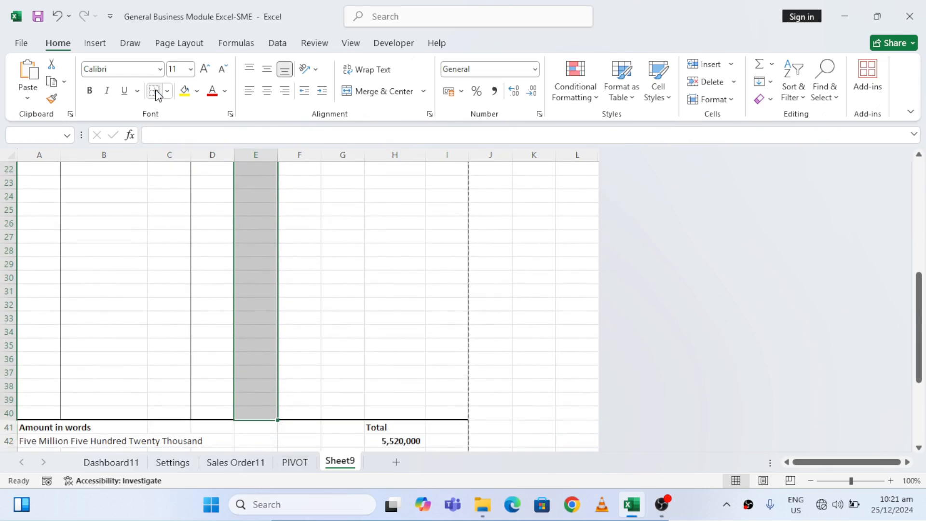
{"action": "left_click", "coordinate": [155, 92]}
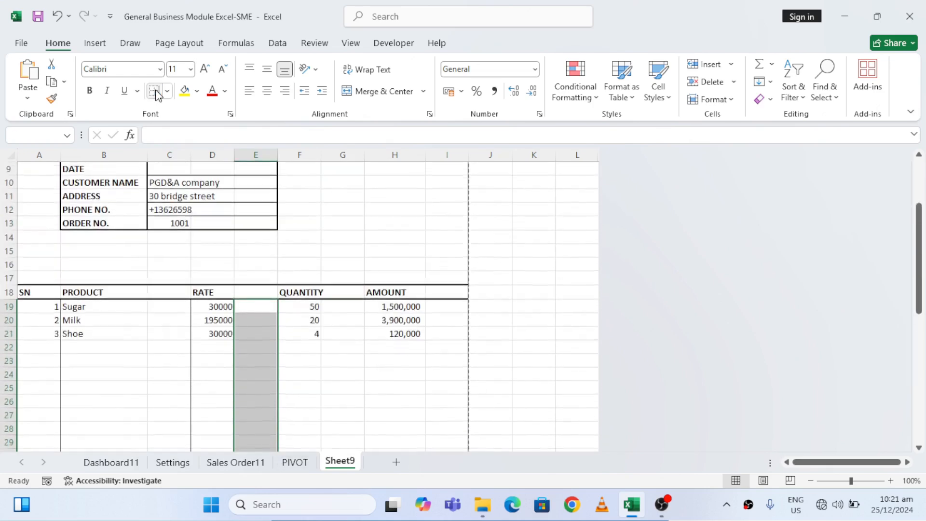
Add a right border along the quantity section in G19:G40
{"action": "left_click", "coordinate": [304, 303]}
{"action": "key", "text": "Right"}
{"action": "key", "text": "shift+Down"}
{"action": "key", "text": "shift+Down"}
{"action": "key", "text": "shift+Down"}
{"action": "key", "text": "shift+Down"}
{"action": "key", "text": "shift+Down"}
{"action": "key", "text": "shift+Down"}
{"action": "key", "text": "shift+Down"}
{"action": "key", "text": "shift+Down"}
{"action": "key", "text": "shift+Down"}
{"action": "key", "text": "shift+Down"}
{"action": "key", "text": "shift+Down"}
{"action": "key", "text": "shift+Down"}
{"action": "key", "text": "shift+Down"}
{"action": "key", "text": "shift+Down"}
{"action": "key", "text": "shift+Down"}
{"action": "key", "text": "shift+Down"}
{"action": "key", "text": "shift+Down"}
{"action": "key", "text": "shift+Down"}
{"action": "key", "text": "shift+Down"}
{"action": "key", "text": "shift+Down"}
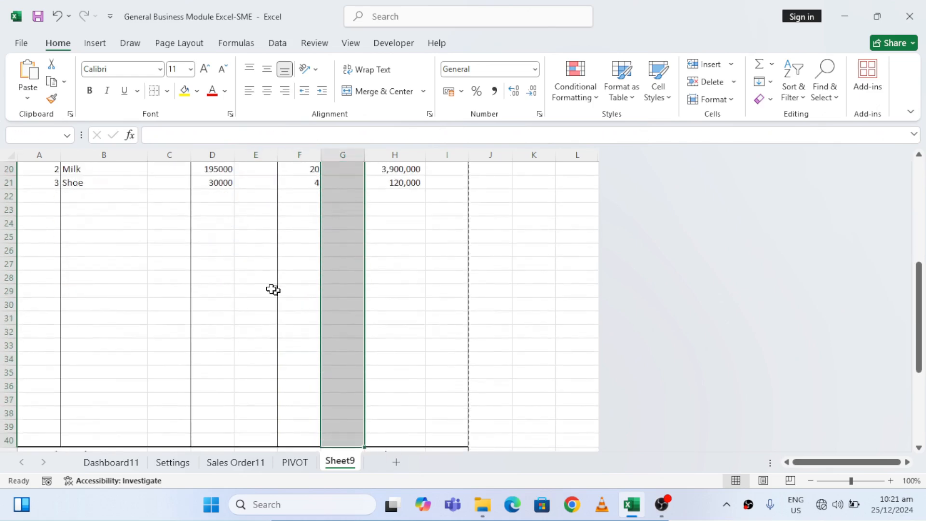
{"action": "scroll", "coordinate": [413, 304], "scroll_direction": "up", "scroll_amount": 4}
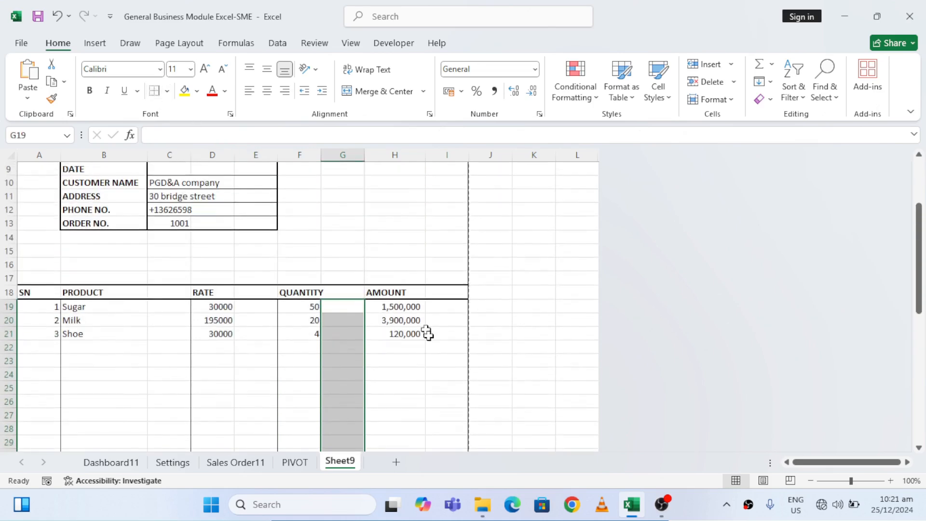
{"action": "left_click", "coordinate": [430, 335]}
Hide the gridlines on the invoice sheet
{"action": "scroll", "coordinate": [431, 339], "scroll_direction": "up", "scroll_amount": 1}
{"action": "scroll", "coordinate": [431, 340], "scroll_direction": "up", "scroll_amount": 2}
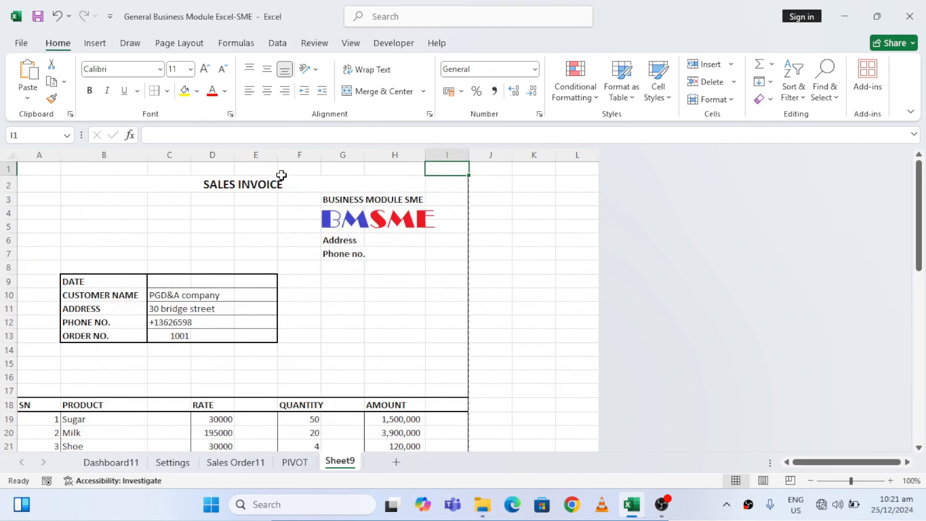
{"action": "left_click", "coordinate": [181, 44]}
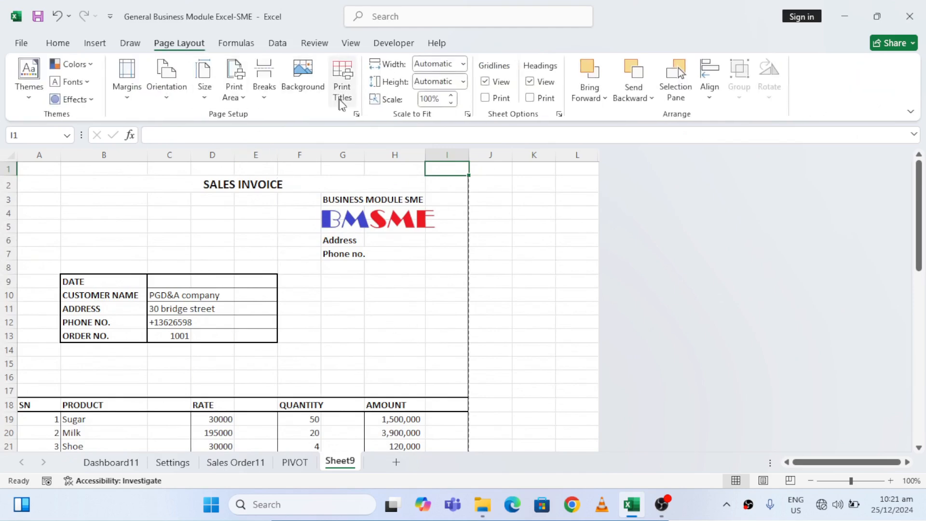
{"action": "left_click", "coordinate": [486, 82]}
{"action": "left_click", "coordinate": [434, 261]}
{"action": "left_click", "coordinate": [195, 211]}
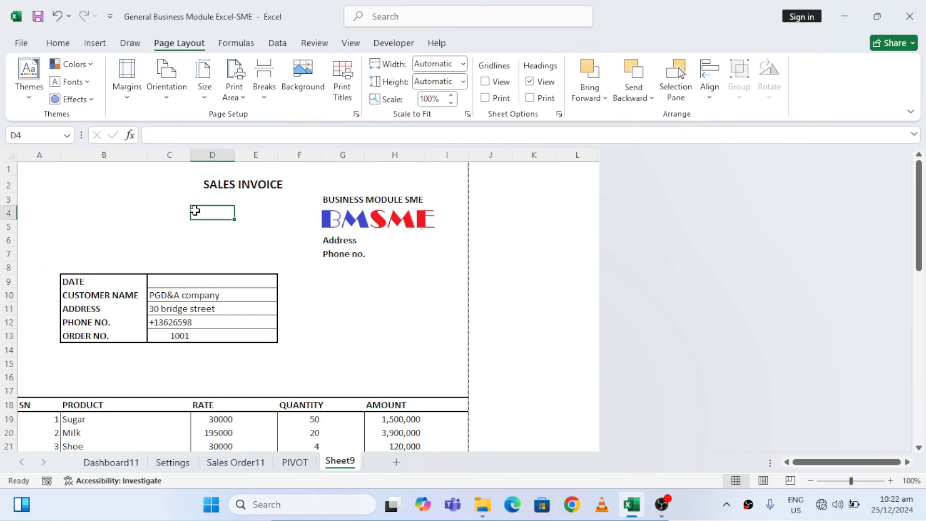
Check the finished invoice in the print preview and return to the sheet
{"action": "key", "text": "Left"}
{"action": "key", "text": "Left"}
{"action": "key", "text": "Left"}
{"action": "key", "text": "Up"}
{"action": "key", "text": "Up"}
{"action": "key", "text": "Up"}
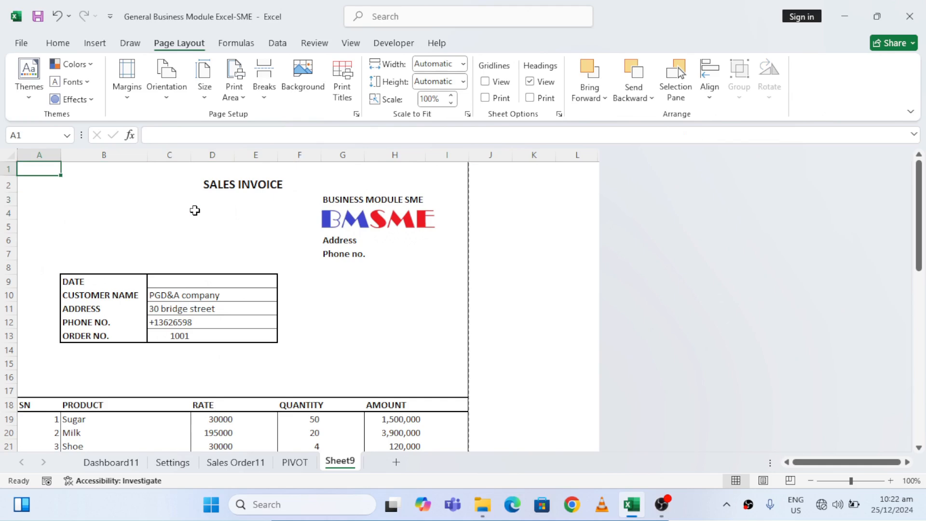
{"action": "key", "text": "ctrl+p"}
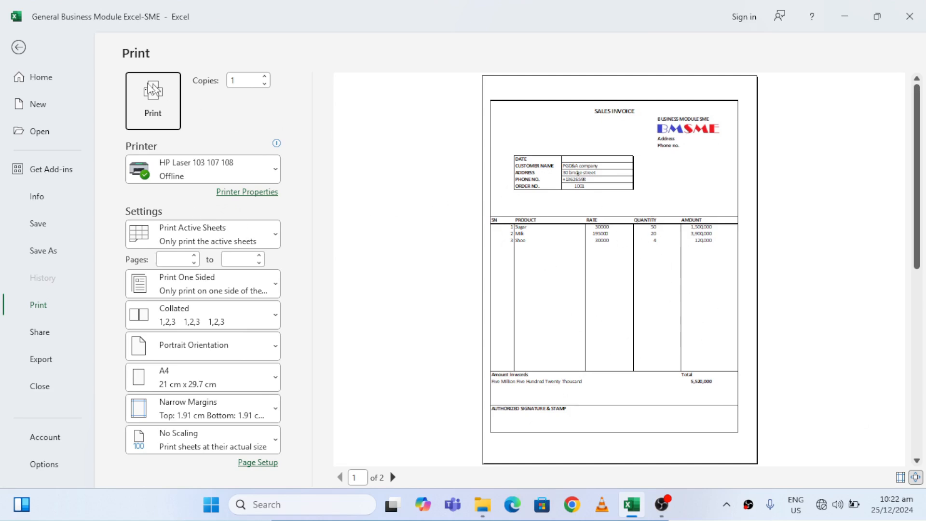
{"action": "left_click", "coordinate": [18, 47]}
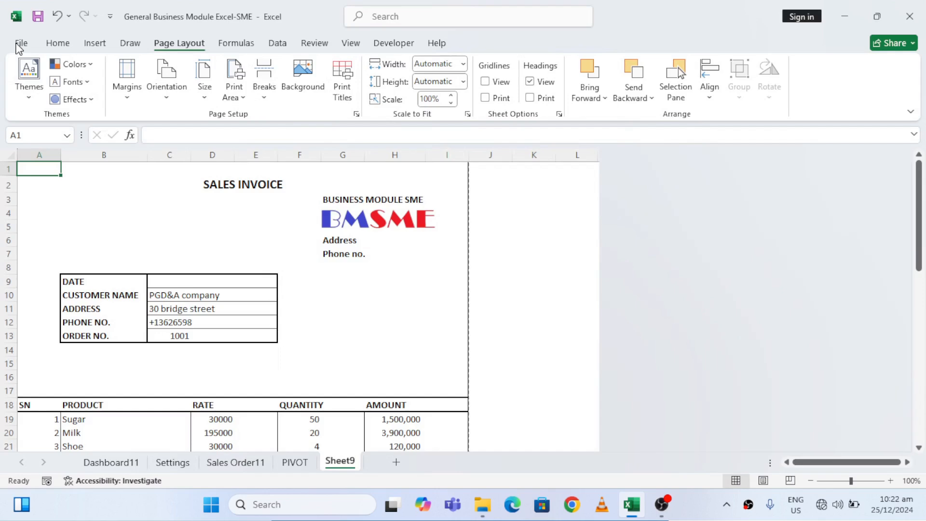
Compare the invoice's order number in C13 with the order records on the Sales Order11 sheet
{"action": "left_click", "coordinate": [181, 335]}
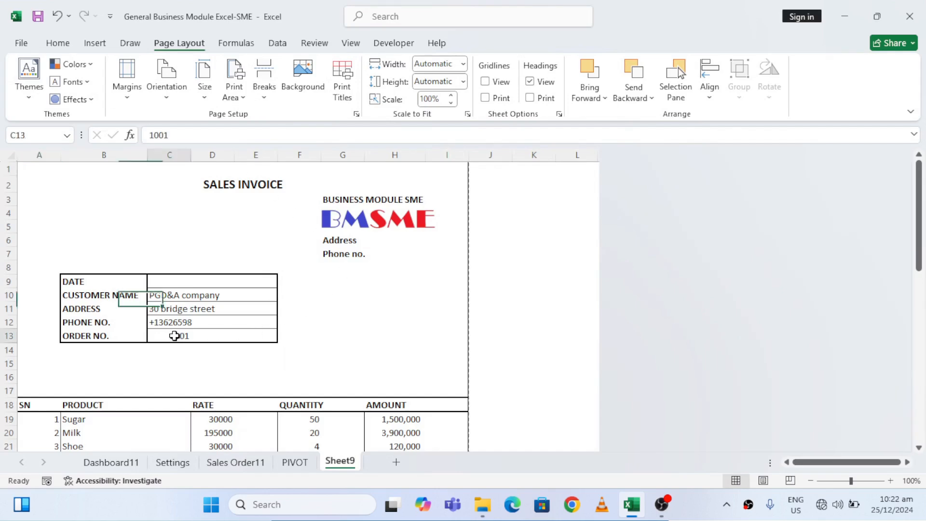
{"action": "left_click", "coordinate": [246, 464]}
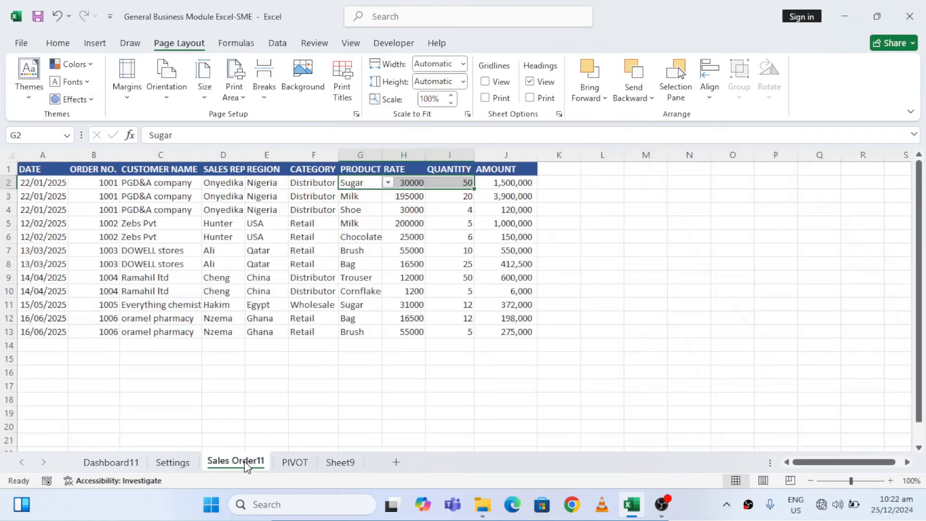
{"action": "left_click", "coordinate": [384, 379]}
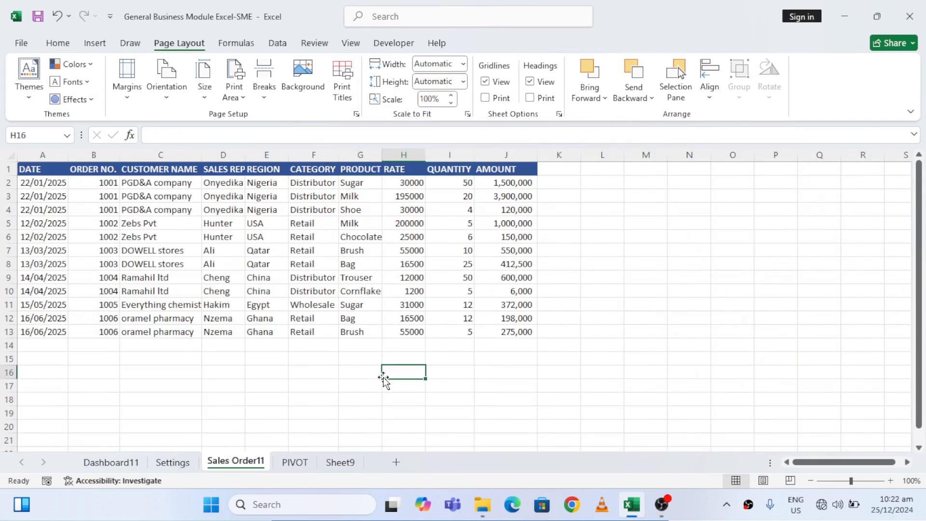
Enter the second order's number from the Sales Order11 records in C13 of the invoice on Sheet9
{"action": "left_click", "coordinate": [105, 196]}
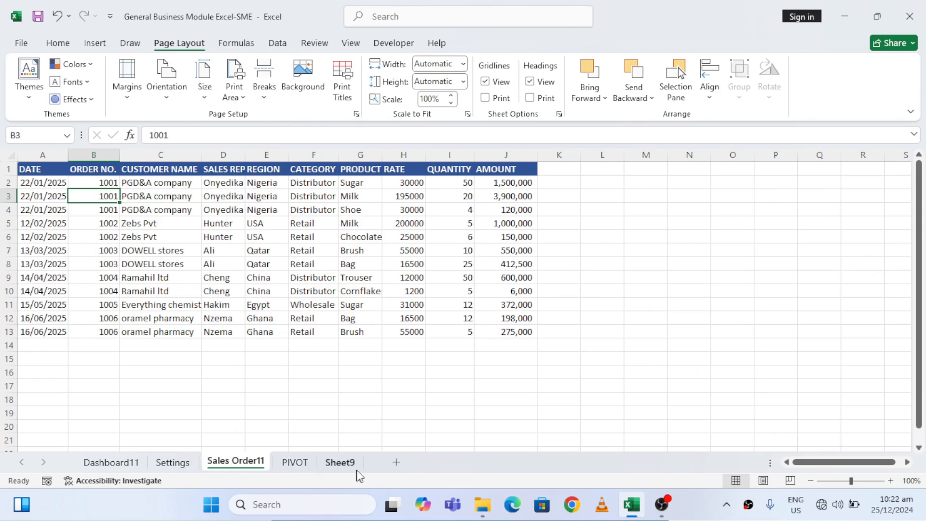
{"action": "left_click", "coordinate": [340, 462]}
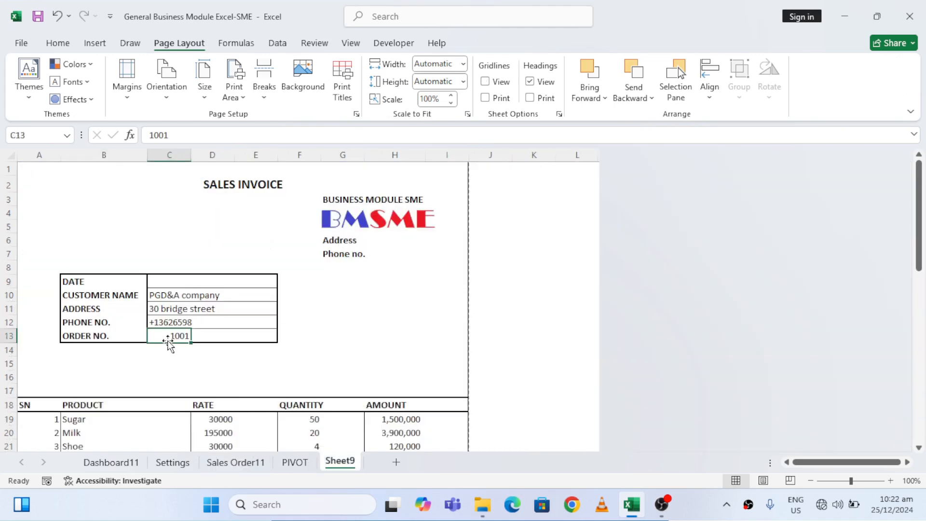
{"action": "type", "text": "100"}
{"action": "key", "text": "Return"}
Review the second order's product lines, the total in H42 and the amount in words in A42
{"action": "key", "text": "Down"}
{"action": "key", "text": "Down"}
{"action": "key", "text": "Down"}
{"action": "key", "text": "Down"}
{"action": "key", "text": "Down"}
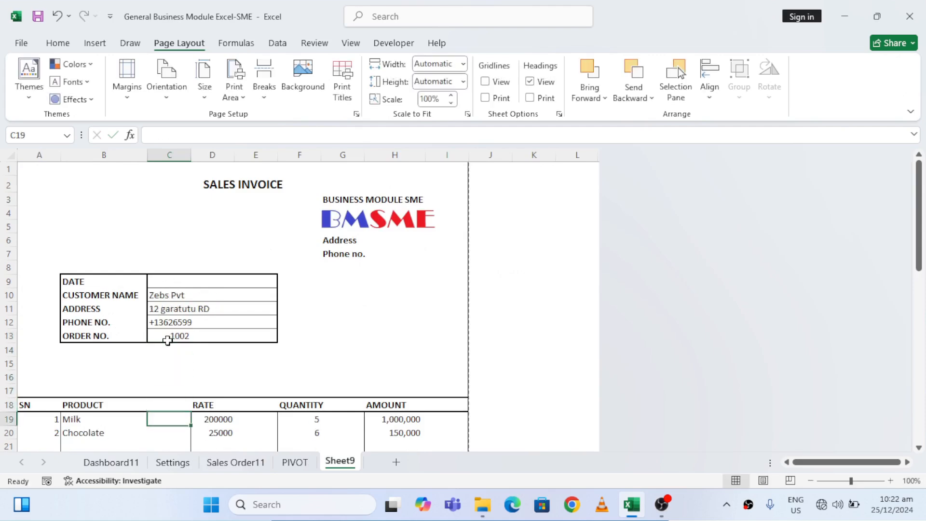
{"action": "key", "text": "Down"}
{"action": "key", "text": "Down"}
{"action": "key", "text": "Down"}
{"action": "key", "text": "Down"}
{"action": "key", "text": "Right"}
{"action": "key", "text": "Right"}
{"action": "key", "text": "Right"}
{"action": "key", "text": "Right"}
{"action": "key", "text": "Right"}
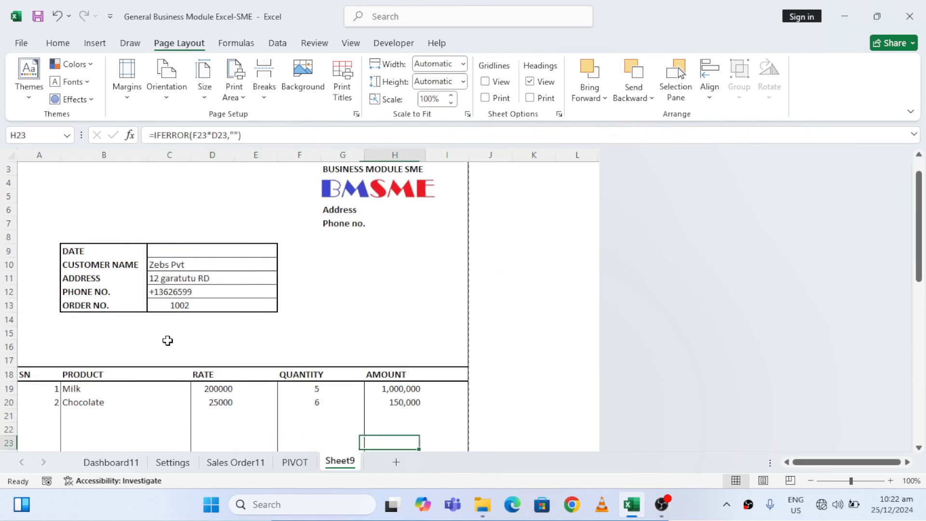
{"action": "key", "text": "ctrl+Down"}
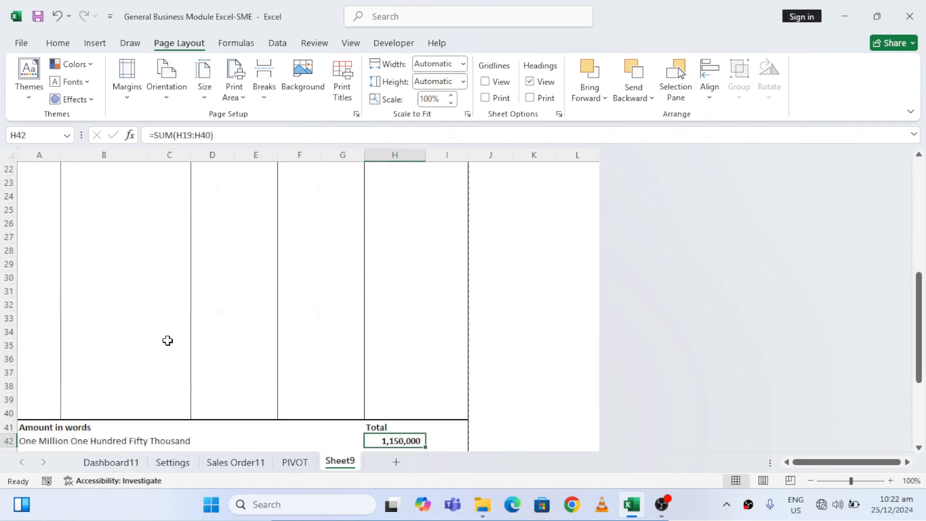
{"action": "key", "text": "Down"}
{"action": "key", "text": "Down"}
{"action": "key", "text": "Up"}
{"action": "key", "text": "Up"}
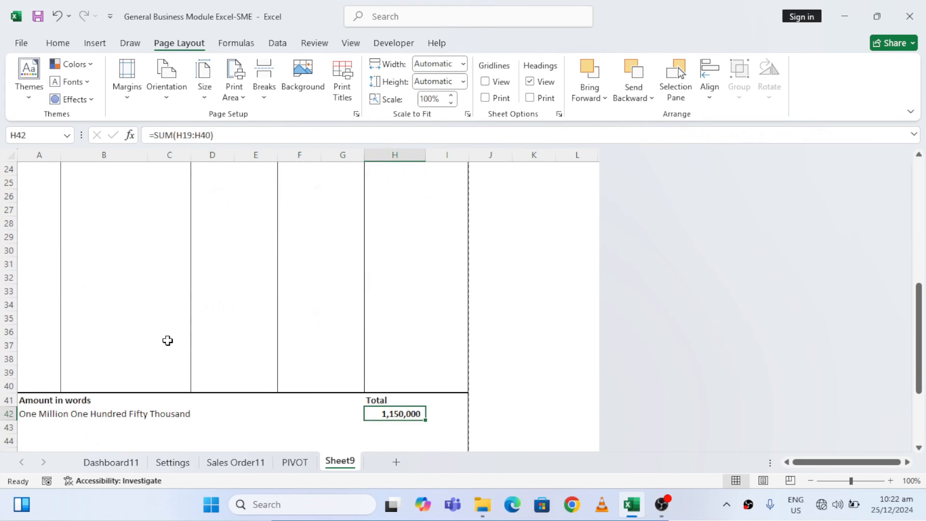
{"action": "key", "text": "Left"}
{"action": "key", "text": "Left"}
{"action": "key", "text": "Left"}
{"action": "key", "text": "Left"}
{"action": "key", "text": "Left"}
{"action": "key", "text": "Left"}
{"action": "key", "text": "Left"}
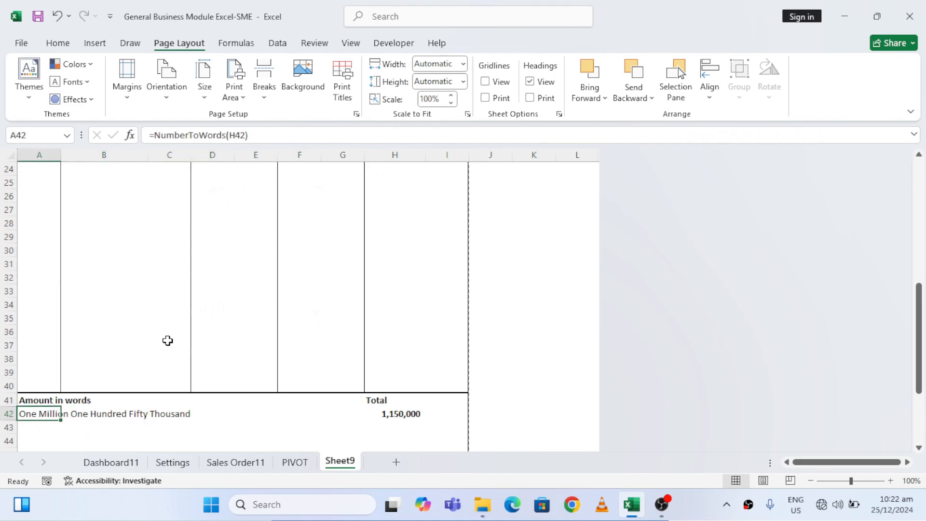
Replace the order number in C13 with the third order's number from the sales records
{"action": "key", "text": "ctrl+Up"}
{"action": "key", "text": "ctrl+Up"}
{"action": "key", "text": "ctrl+Up"}
{"action": "key", "text": "ctrl+Up"}
{"action": "key", "text": "Down"}
{"action": "left_click", "coordinate": [171, 336]}
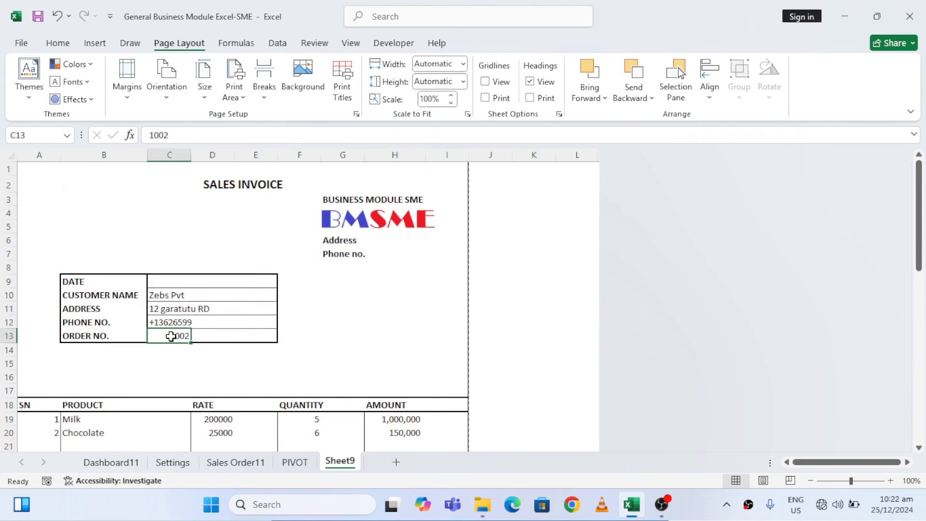
{"action": "type", "text": "100"}
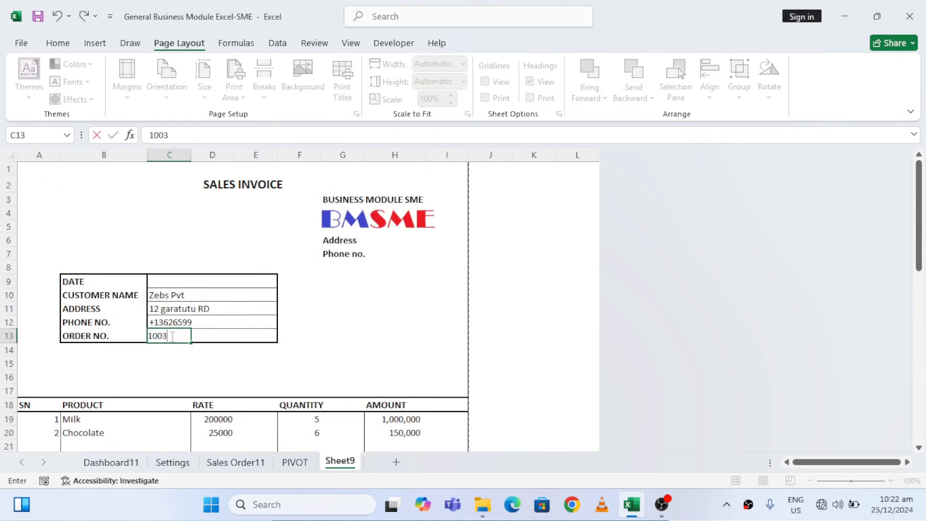
{"action": "key", "text": "Return"}
Check the third order's total in H42 and its amount in words, and return to the invoice header at A3
{"action": "key", "text": "Down"}
{"action": "key", "text": "Down"}
{"action": "key", "text": "Right"}
{"action": "key", "text": "Right"}
{"action": "key", "text": "Right"}
{"action": "key", "text": "Right"}
{"action": "key", "text": "Down"}
{"action": "key", "text": "Down"}
{"action": "key", "text": "Right"}
{"action": "key", "text": "Down"}
{"action": "key", "text": "ctrl+Down"}
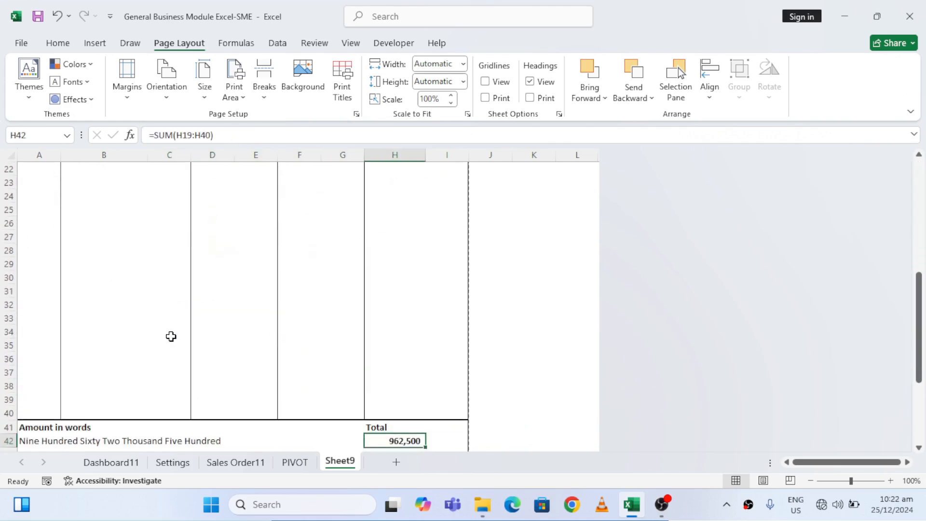
{"action": "key", "text": "Down"}
{"action": "key", "text": "Left"}
{"action": "key", "text": "Left"}
{"action": "key", "text": "Left"}
{"action": "key", "text": "Left"}
{"action": "key", "text": "Left"}
{"action": "key", "text": "Left"}
{"action": "key", "text": "Up"}
{"action": "key", "text": "Right"}
{"action": "key", "text": "Right"}
{"action": "key", "text": "Right"}
{"action": "key", "text": "Right"}
{"action": "key", "text": "Right"}
{"action": "key", "text": "Right"}
{"action": "key", "text": "Right"}
{"action": "key", "text": "Right"}
{"action": "key", "text": "Left"}
{"action": "key", "text": "ctrl+Up"}
{"action": "key", "text": "ctrl+Up"}
{"action": "key", "text": "ctrl+Up"}
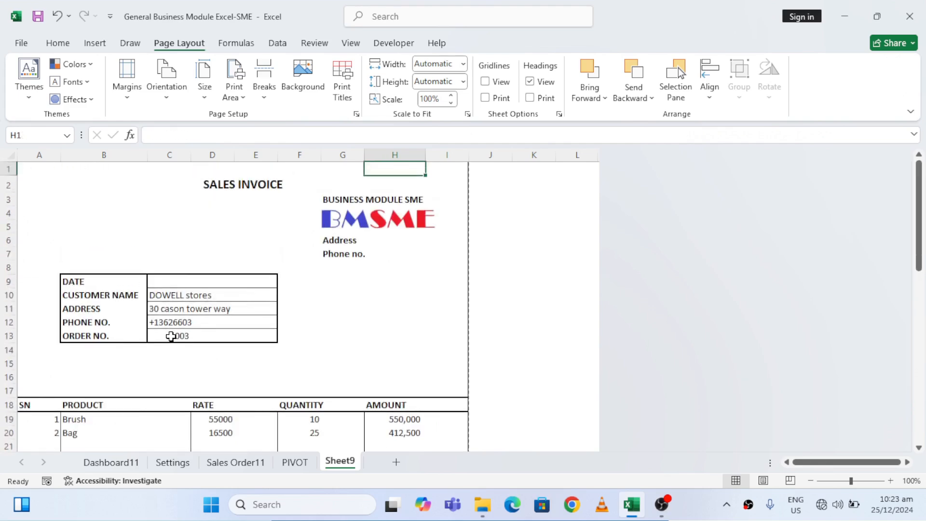
{"action": "left_click", "coordinate": [45, 200]}
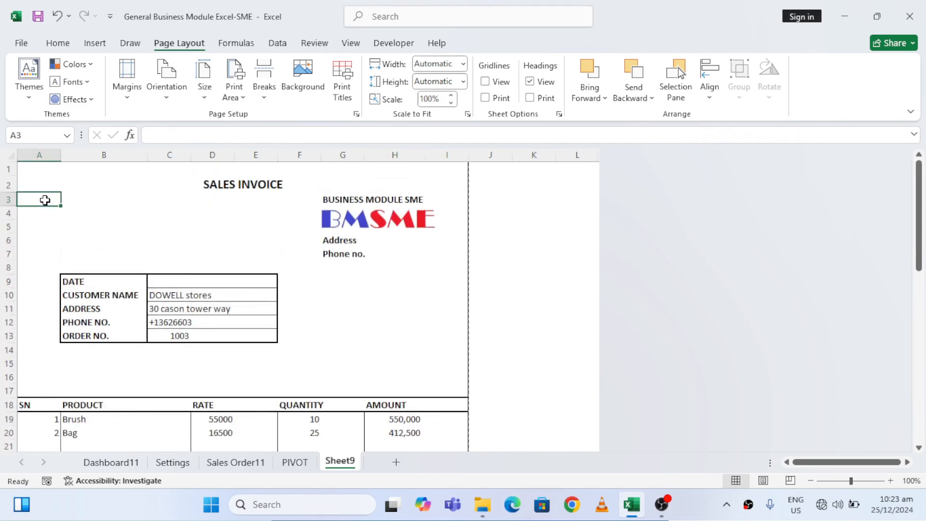